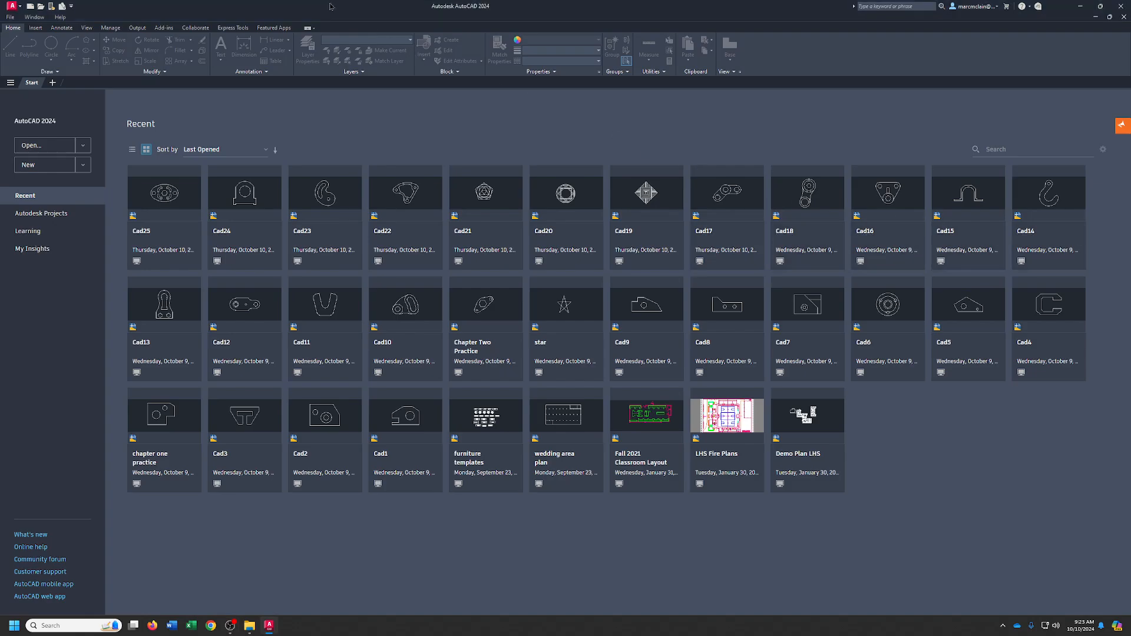
Create a new drawing with the Quick Setup wizard and choose Architectural units.
left_click(31, 7)
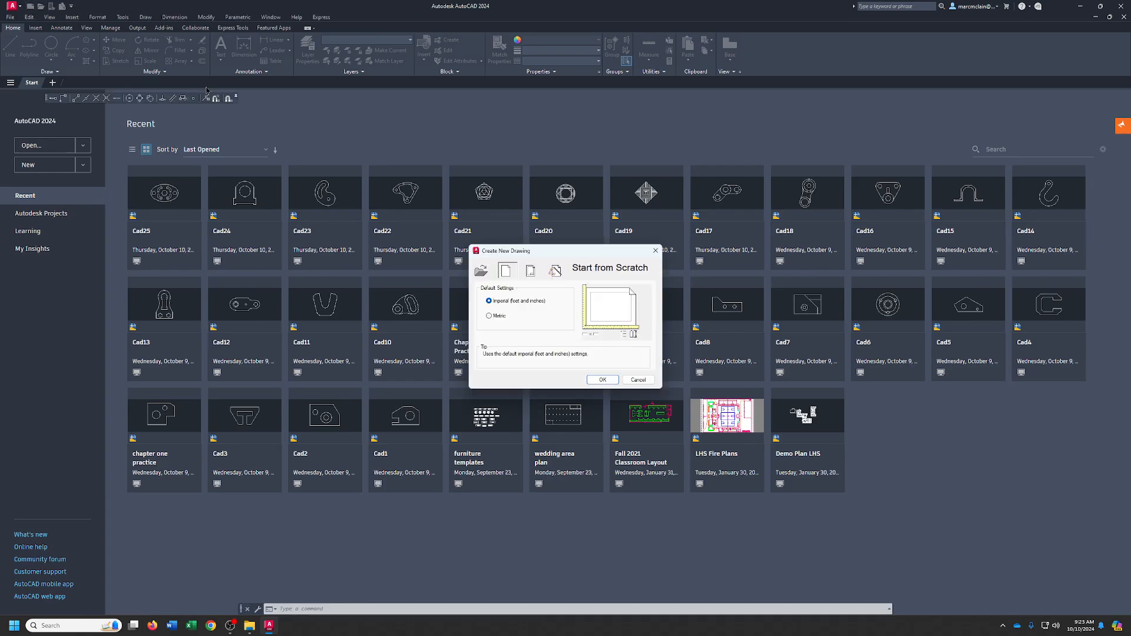
left_click(555, 272)
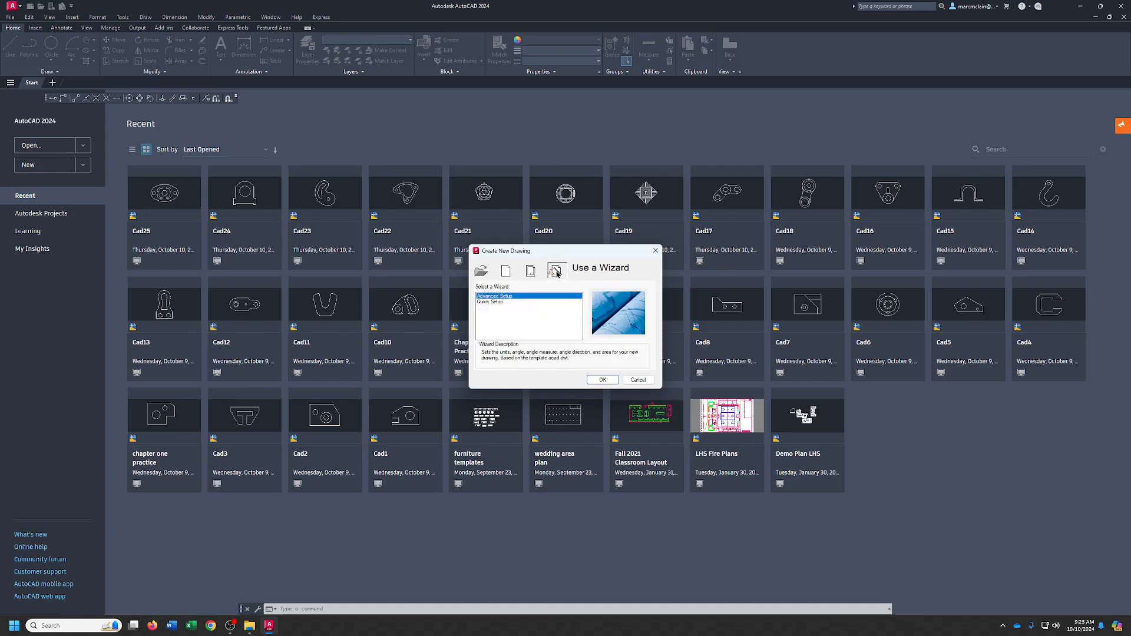
left_click(494, 302)
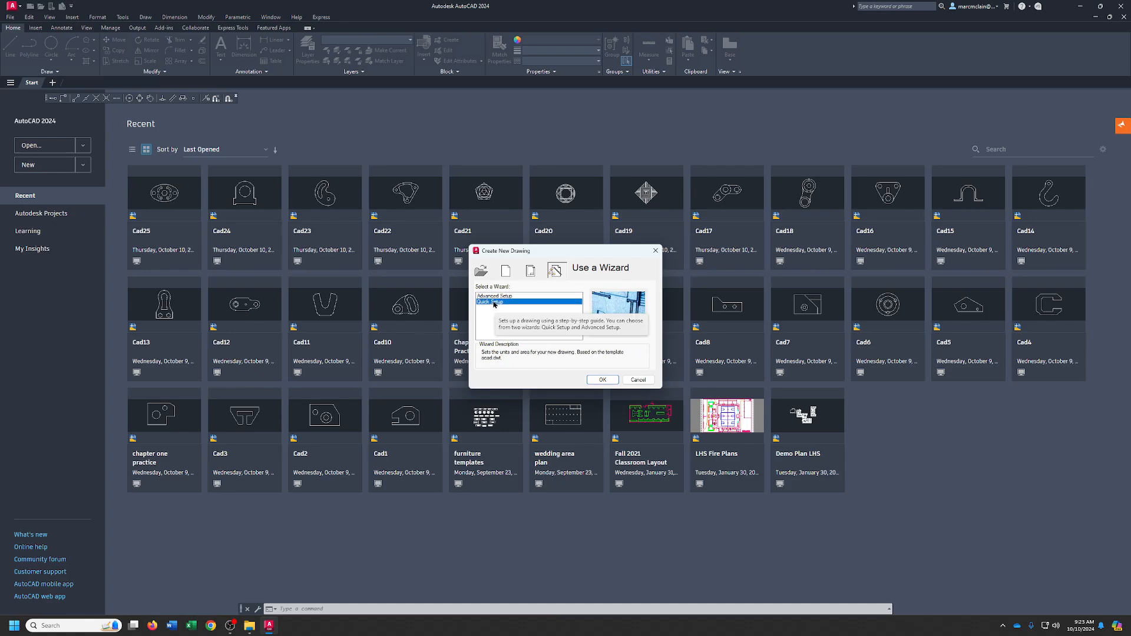
left_click(604, 378)
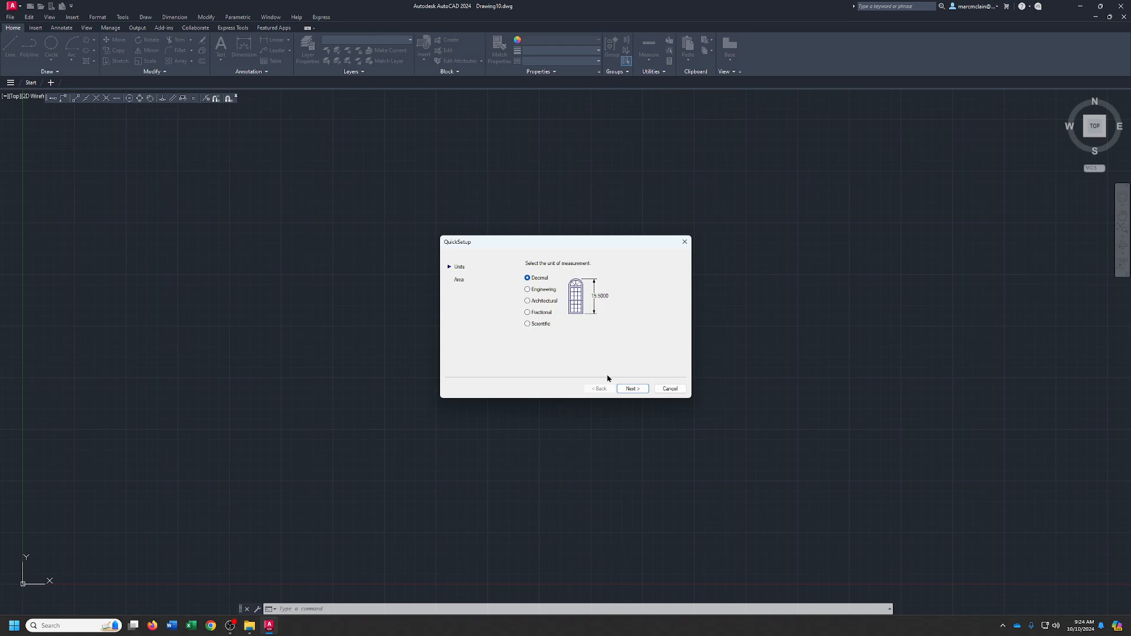
left_click(538, 303)
left_click(536, 279)
left_click(546, 301)
left_click(629, 387)
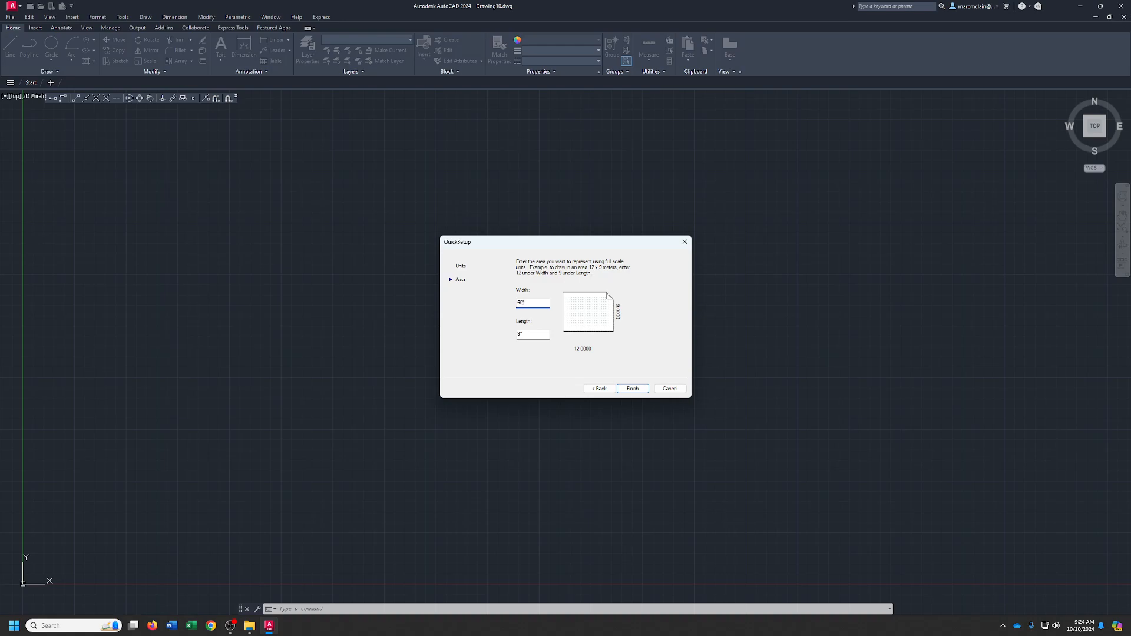
Set the drawing area to 60' wide by 40' long and finish the setup.
left_click(591, 316)
double_click(531, 333)
type("40")
left_click(588, 319)
left_click(629, 389)
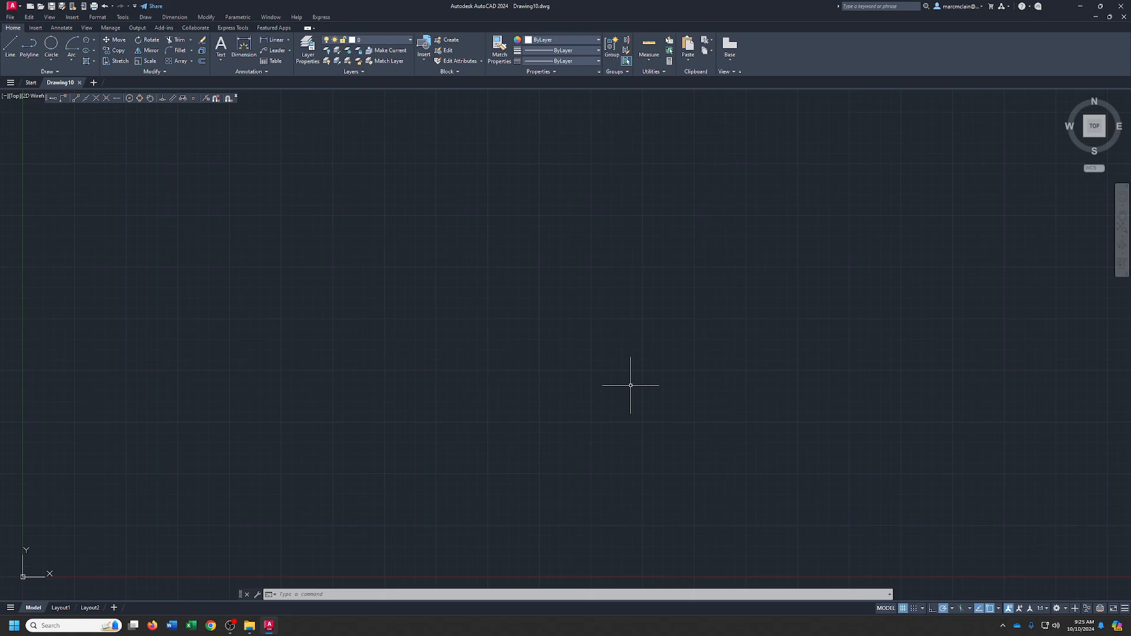
Zoom the view to the drawing extents with the Zoom command's Extents option.
type("z")
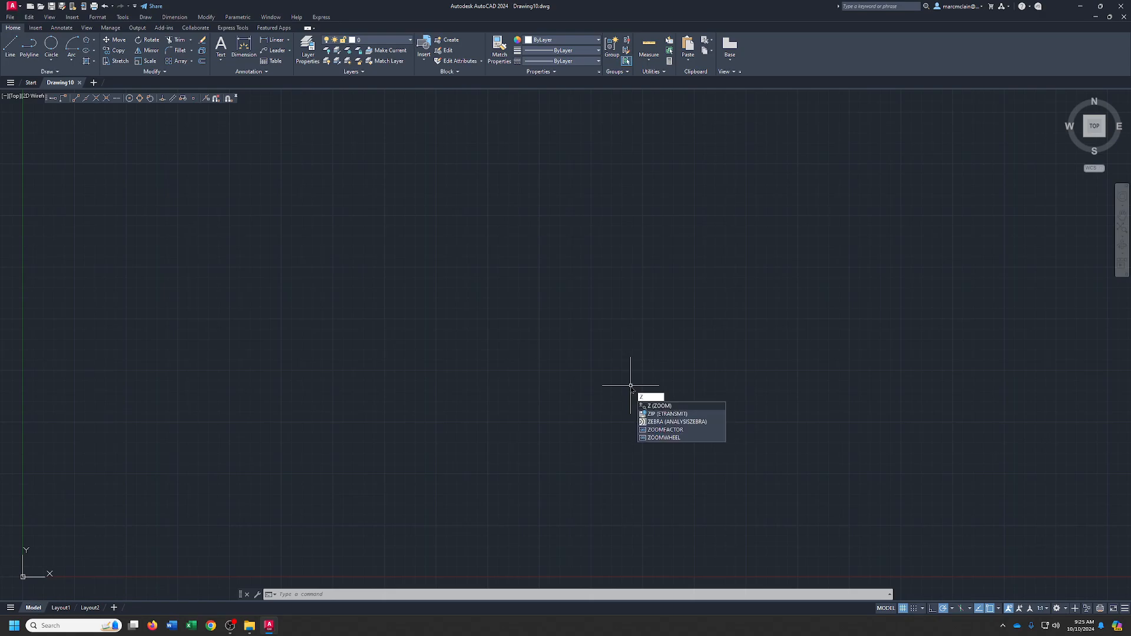
key("Return")
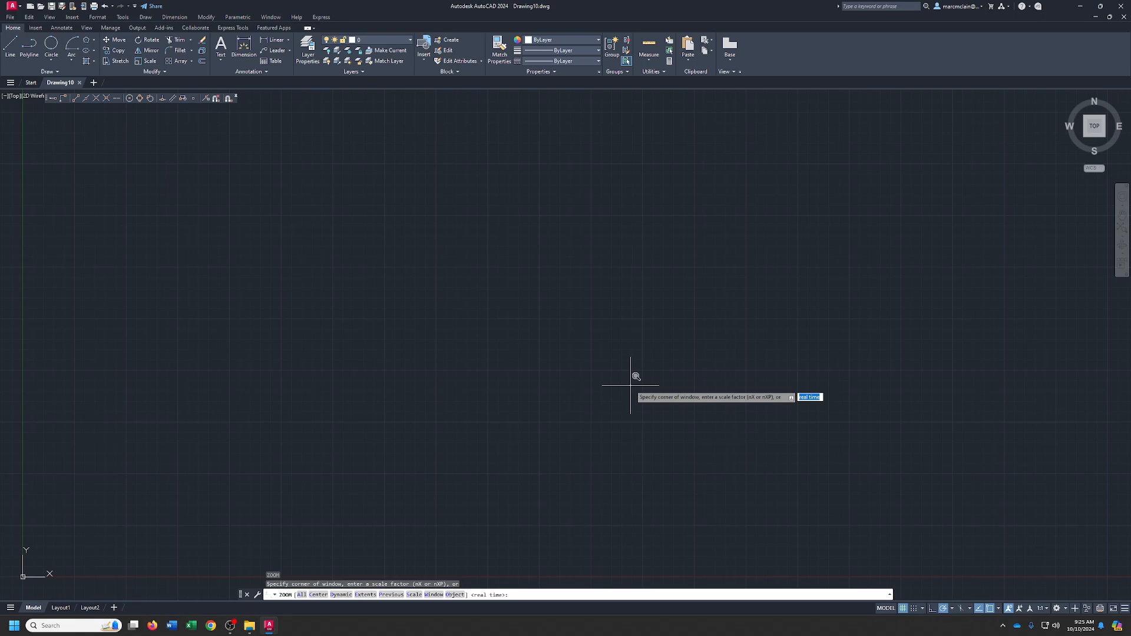
type("e")
key("Return")
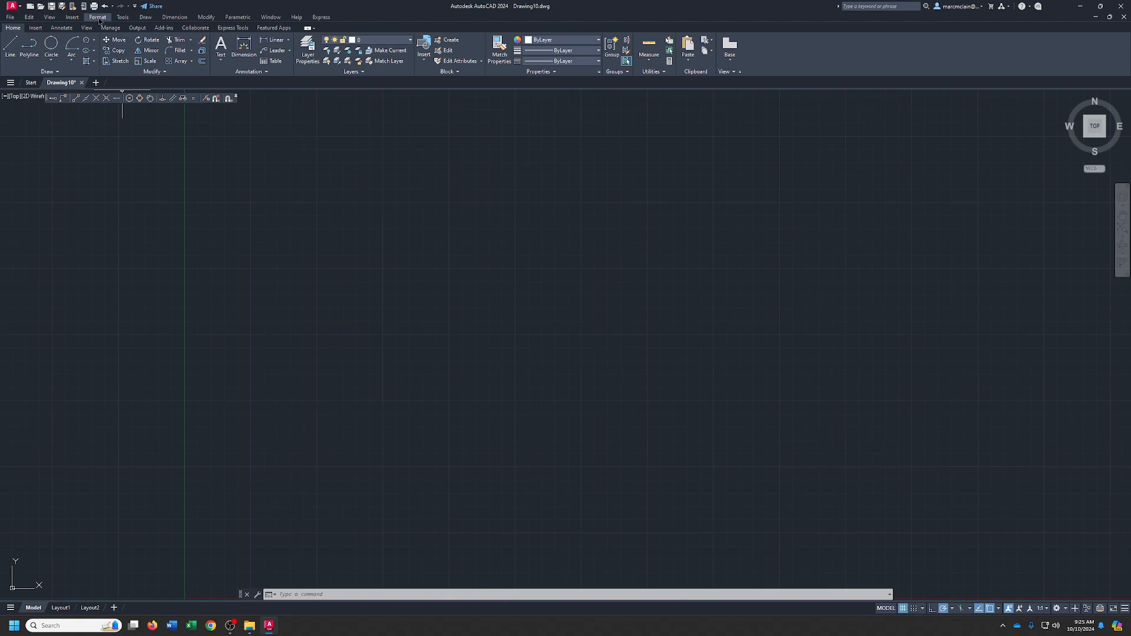
left_click(135, 7)
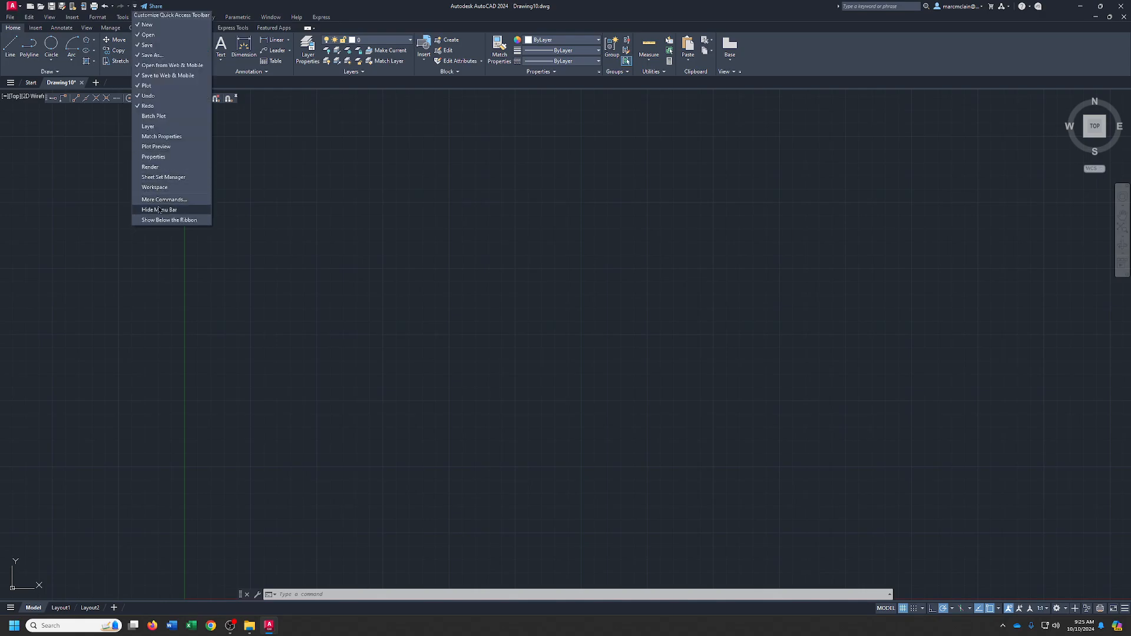
left_click(101, 18)
Create a new multiline style named WALL, starting from STANDARD.
left_click(103, 18)
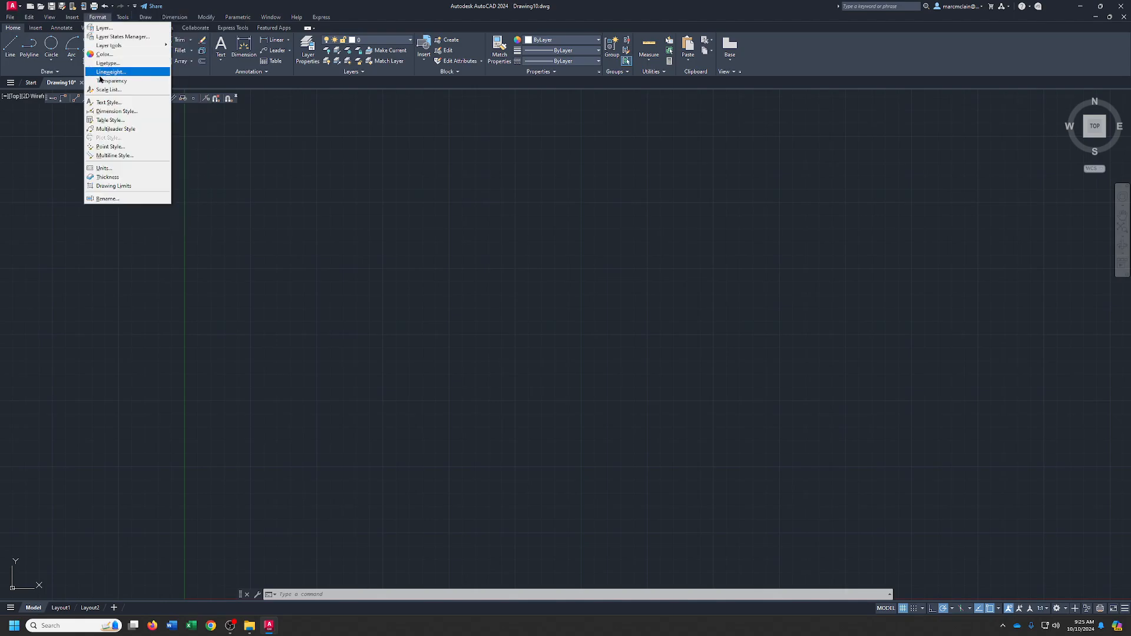
left_click(105, 156)
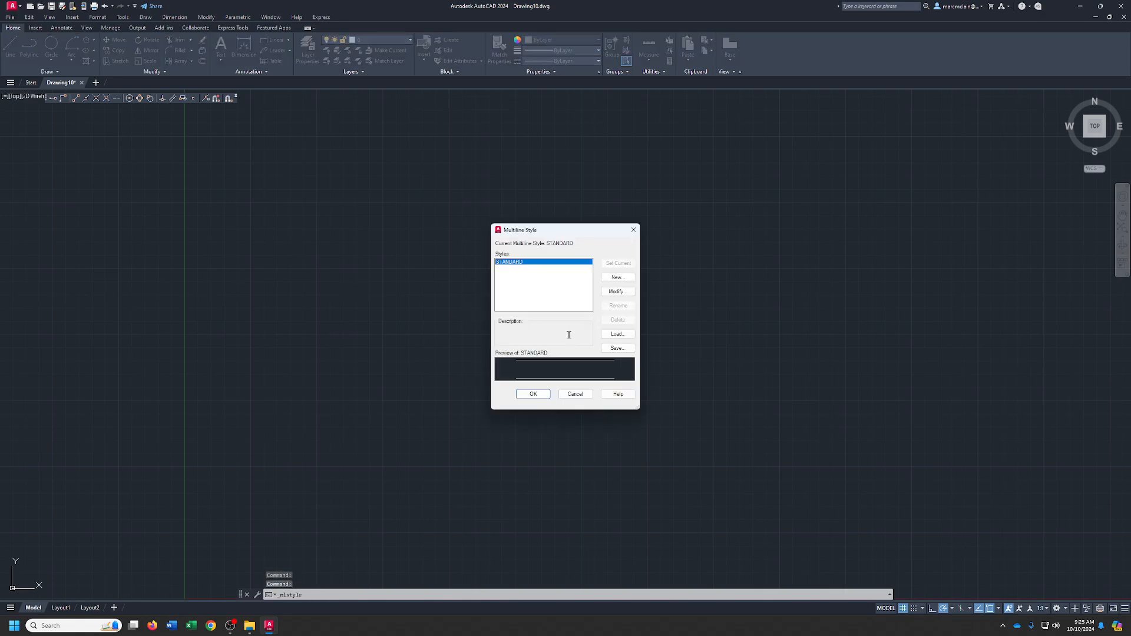
left_click(619, 278)
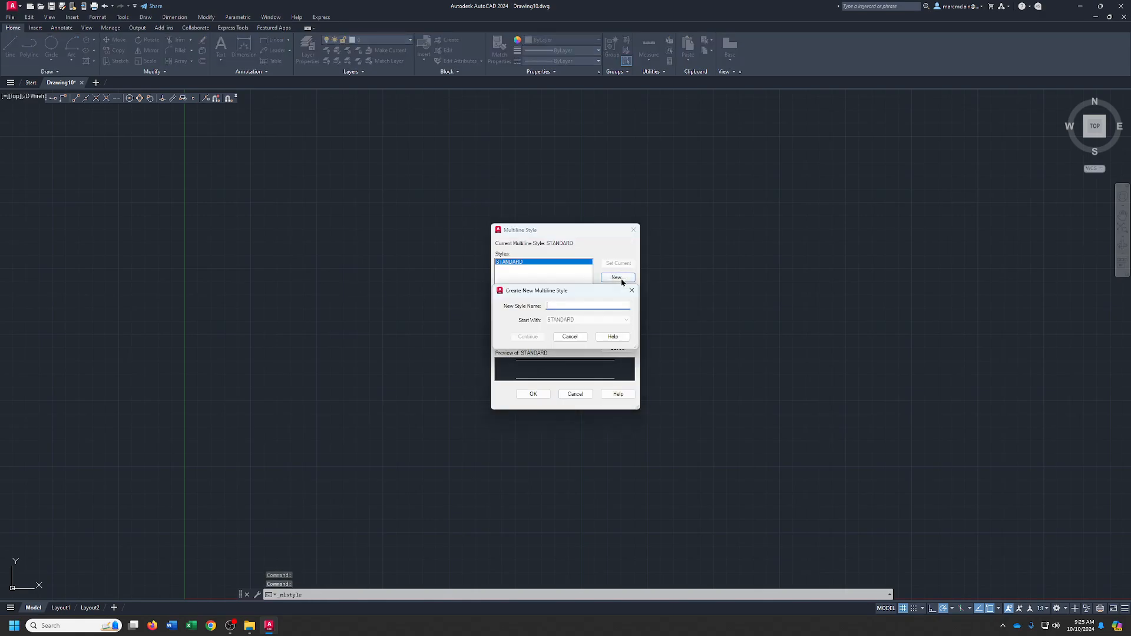
type("We")
left_click(533, 337)
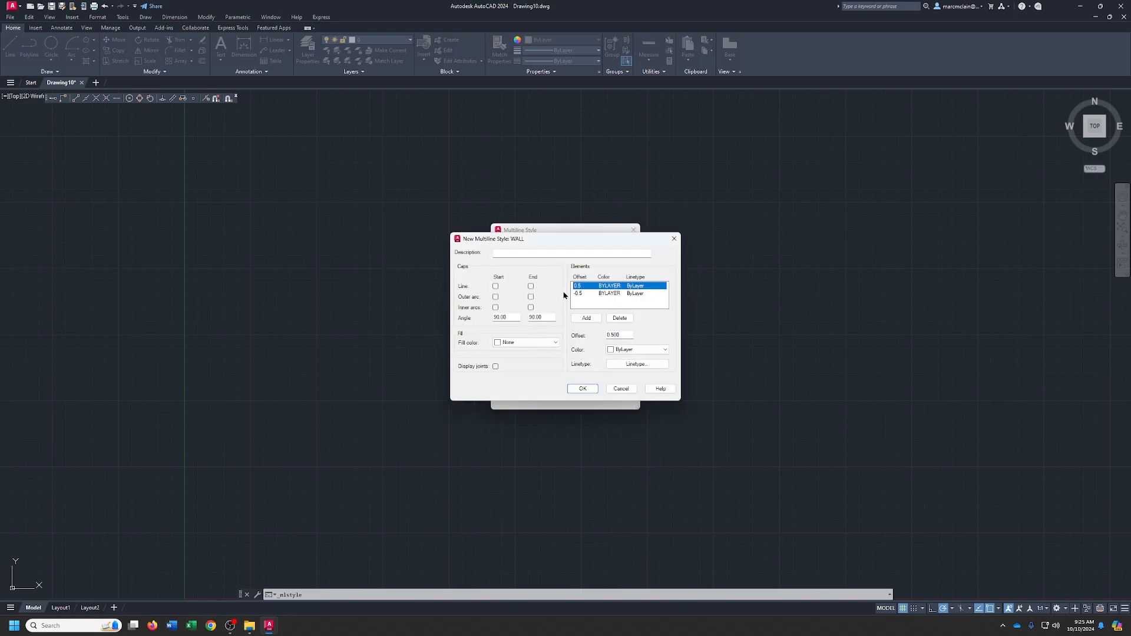
Give the WALL style line caps at start and end, and set its two element offsets to 2.5 and -2.5.
left_click(496, 287)
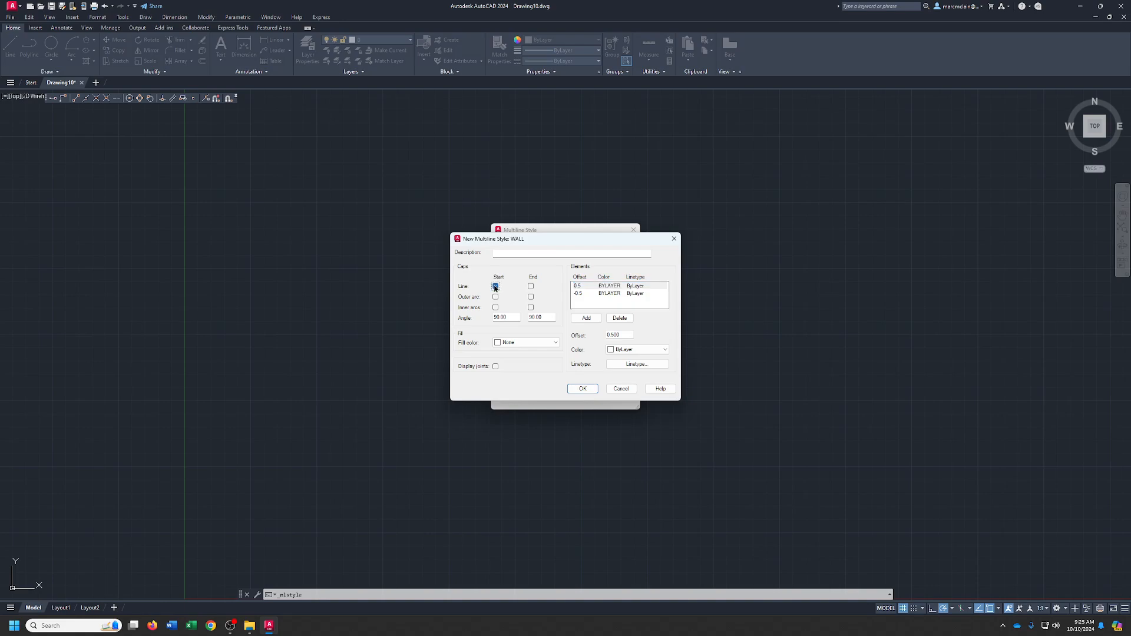
left_click(531, 287)
double_click(624, 333)
type("2.5")
left_click(578, 294)
double_click(610, 334)
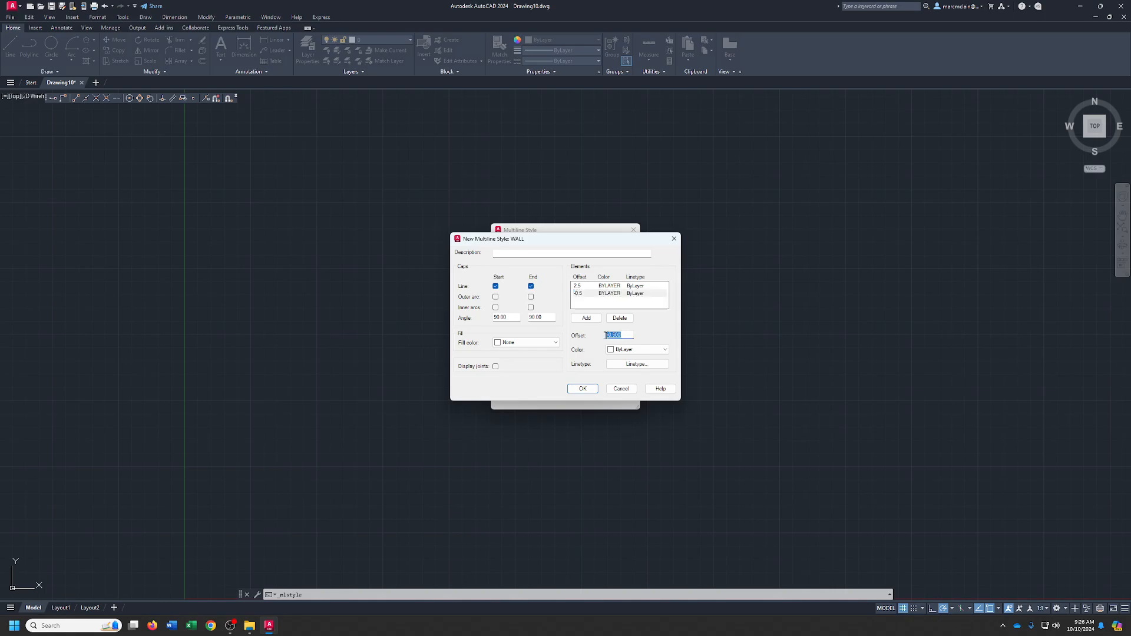
type("-")
left_click(582, 389)
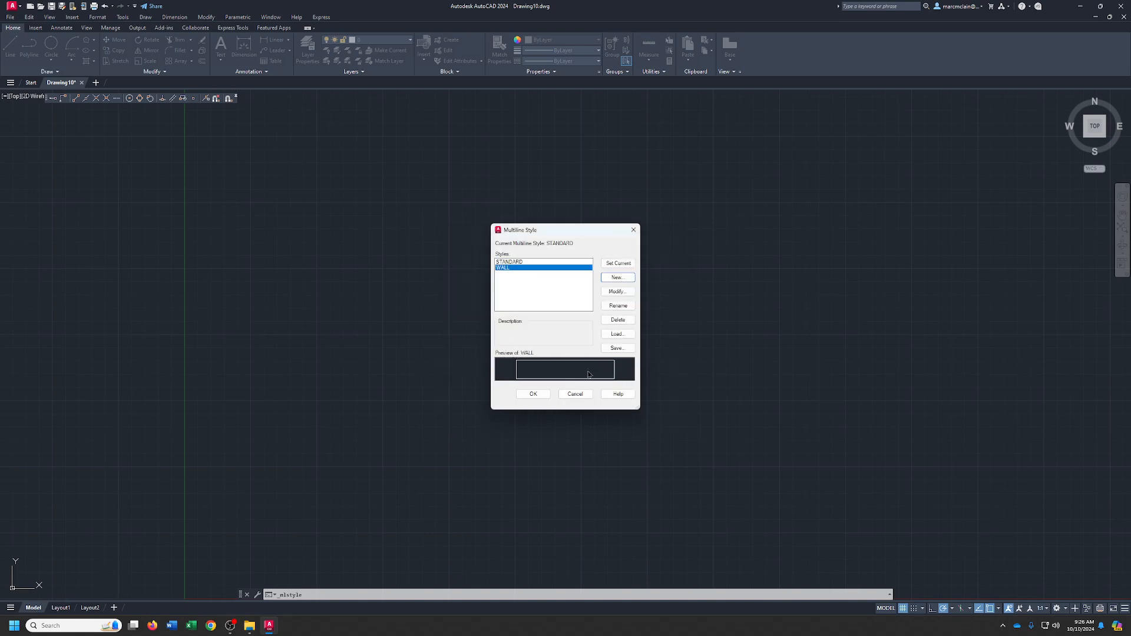
Make WALL the current multiline style and start a multiline with Top justification.
left_click(613, 264)
left_click(533, 393)
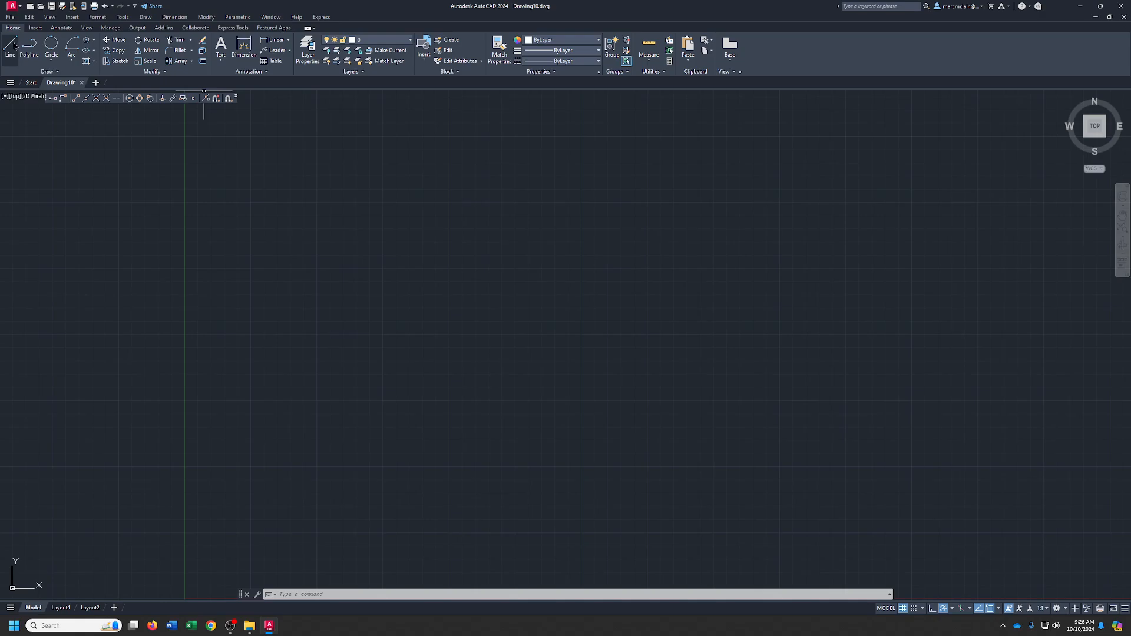
left_click(146, 17)
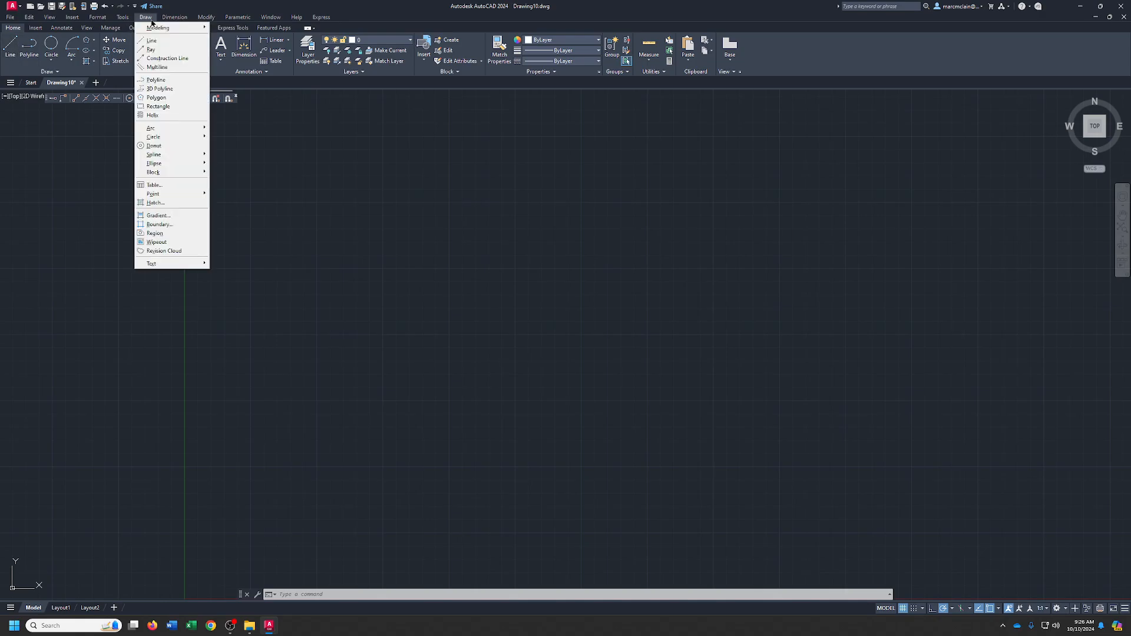
left_click(168, 68)
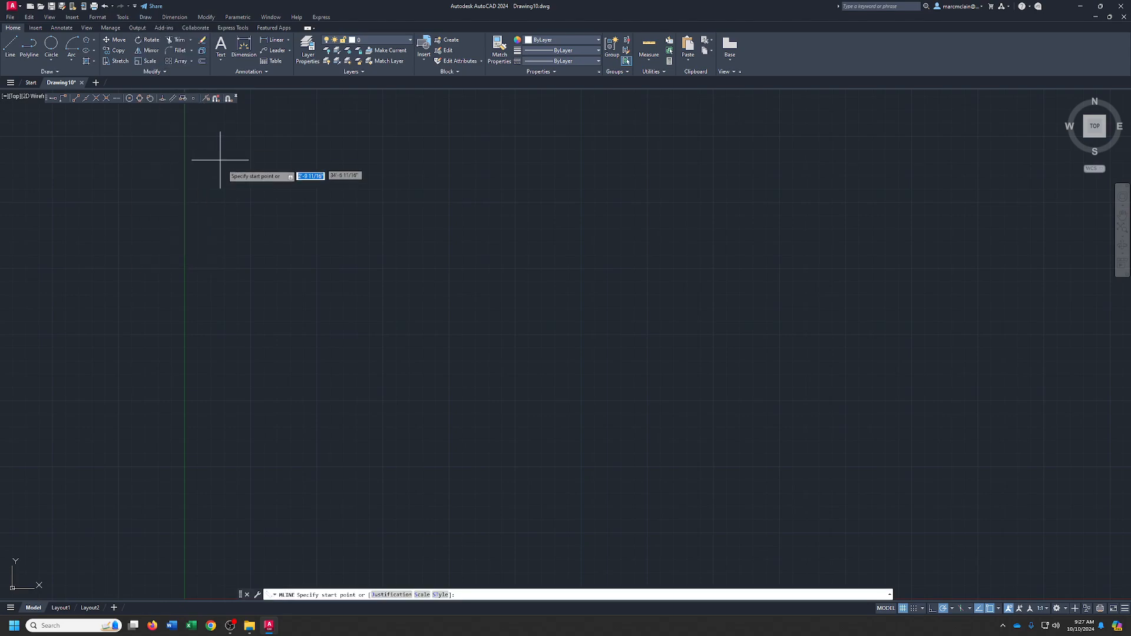
right_click(340, 280)
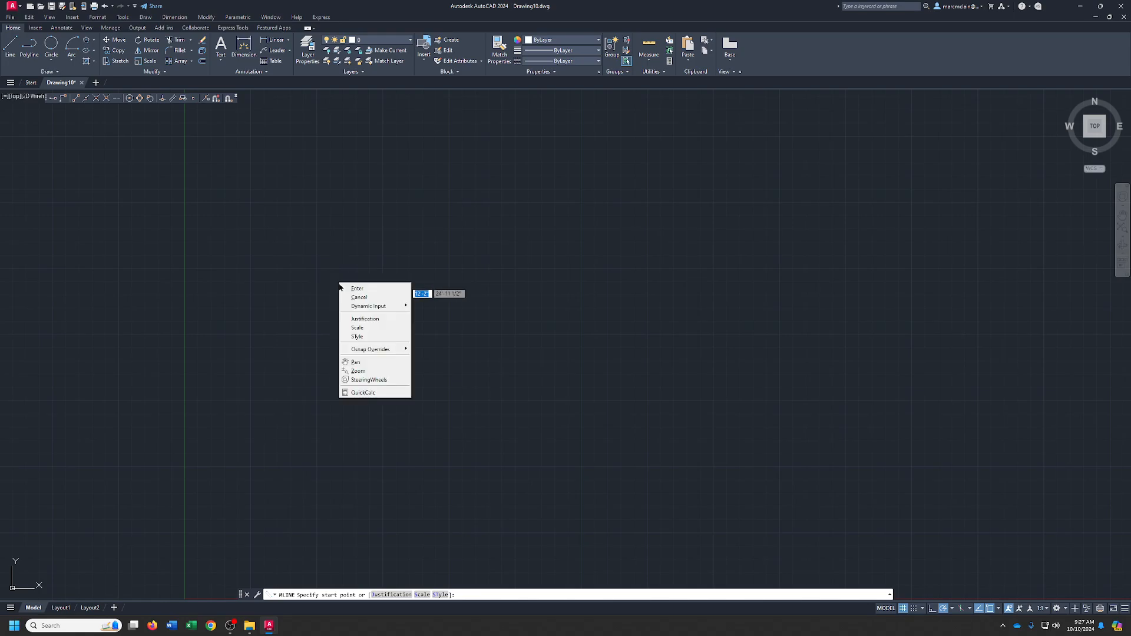
left_click(374, 321)
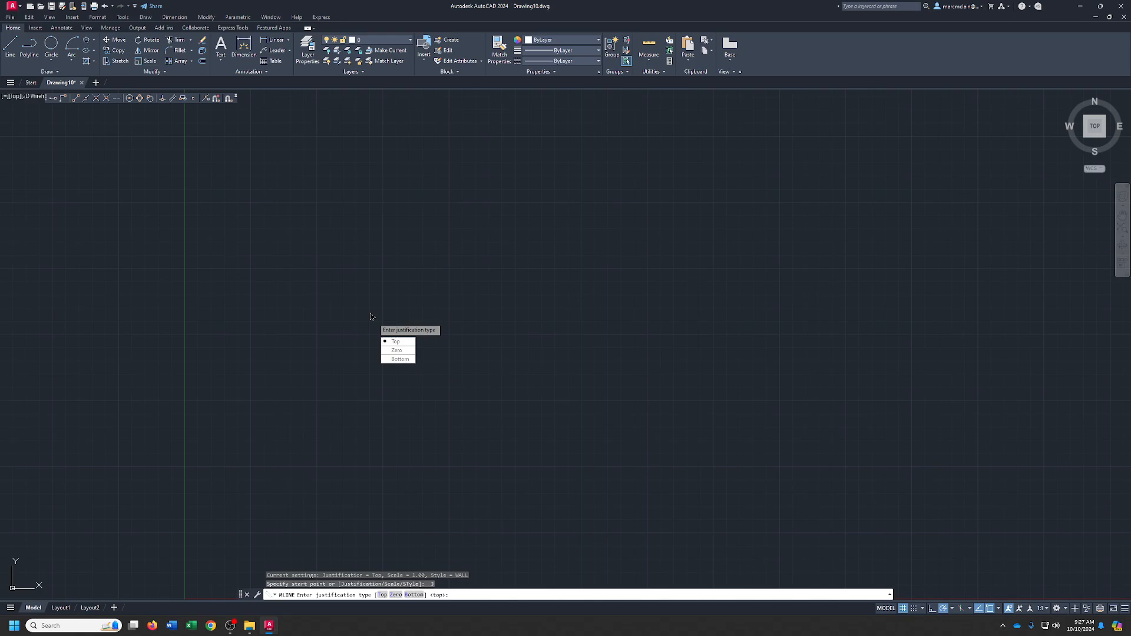
left_click(396, 342)
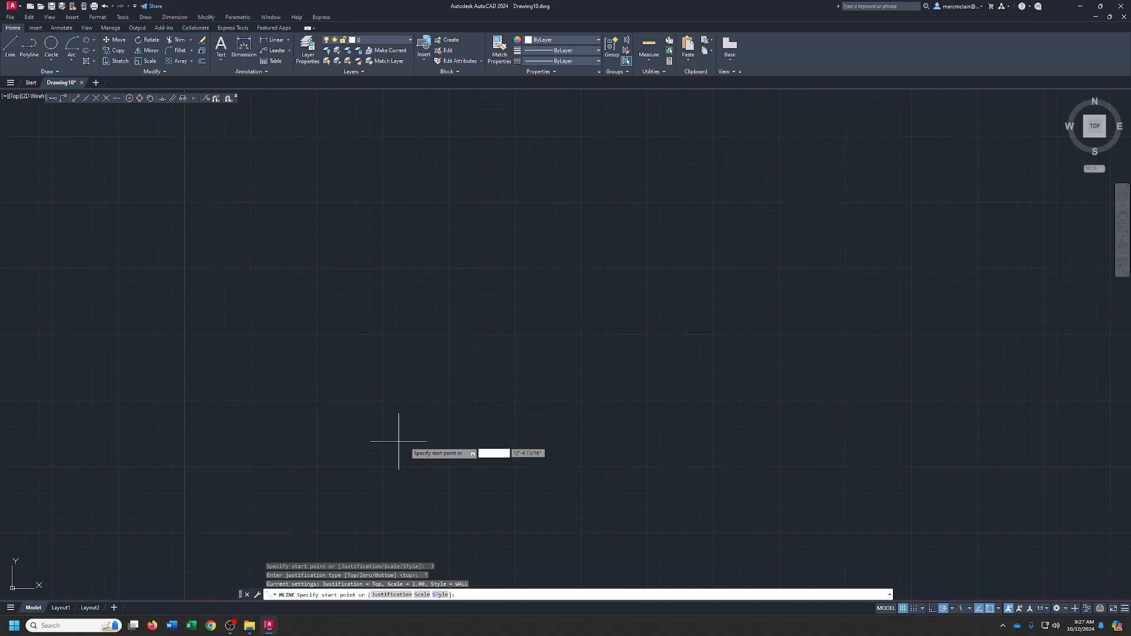
Draw the first wall segments from a point in the lower middle of the drawing: 13'9" to the left, then 25' up.
left_click(438, 434)
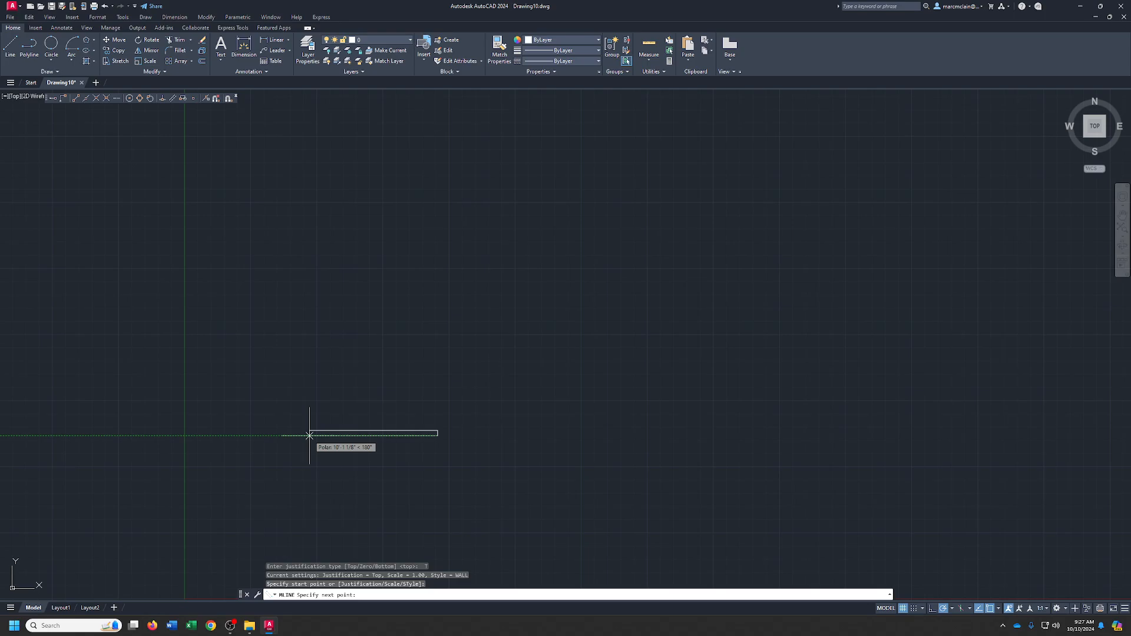
type("1")
type("3'9")
key("Return")
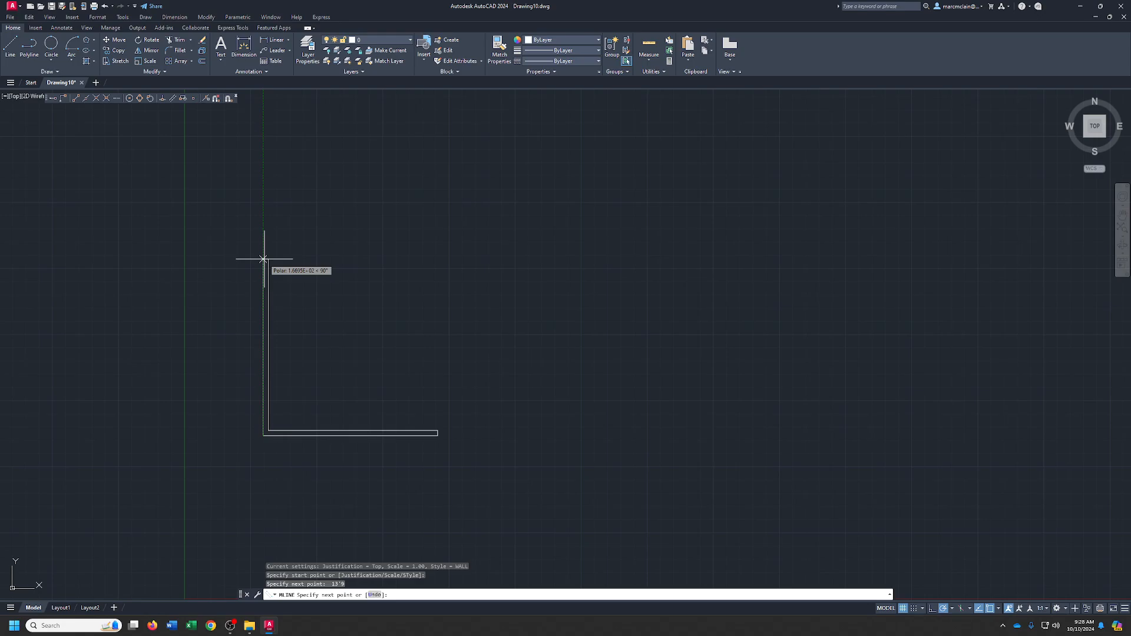
type("25'")
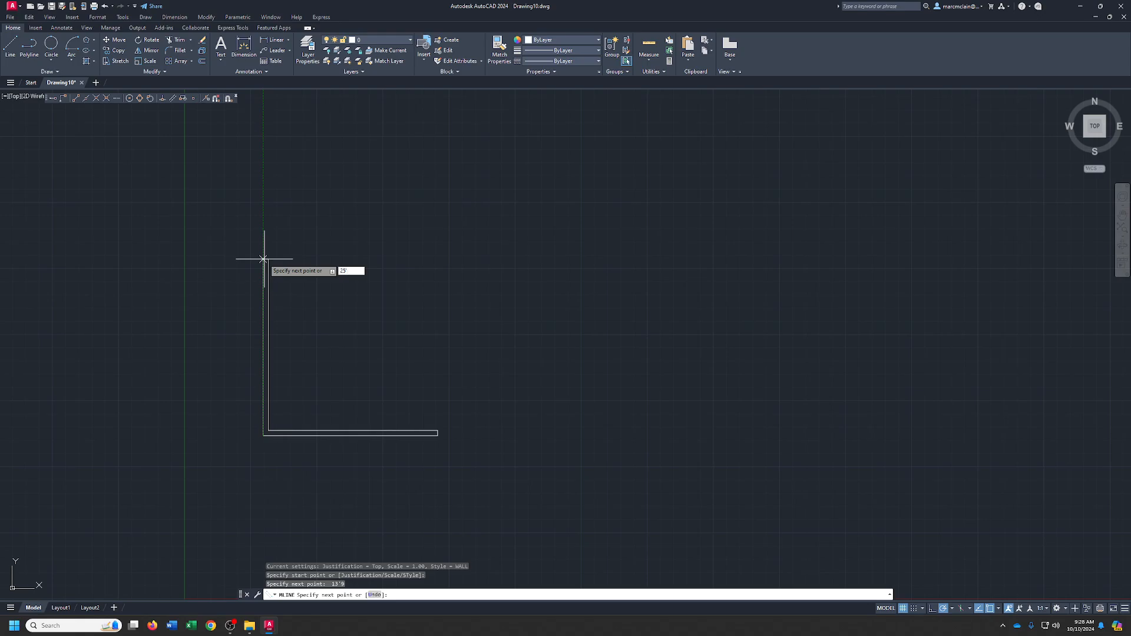
key("Return")
Continue the wall multiline 35' to the right, then 25'5" straight down.
middle_click_drag(359, 272, 295, 437)
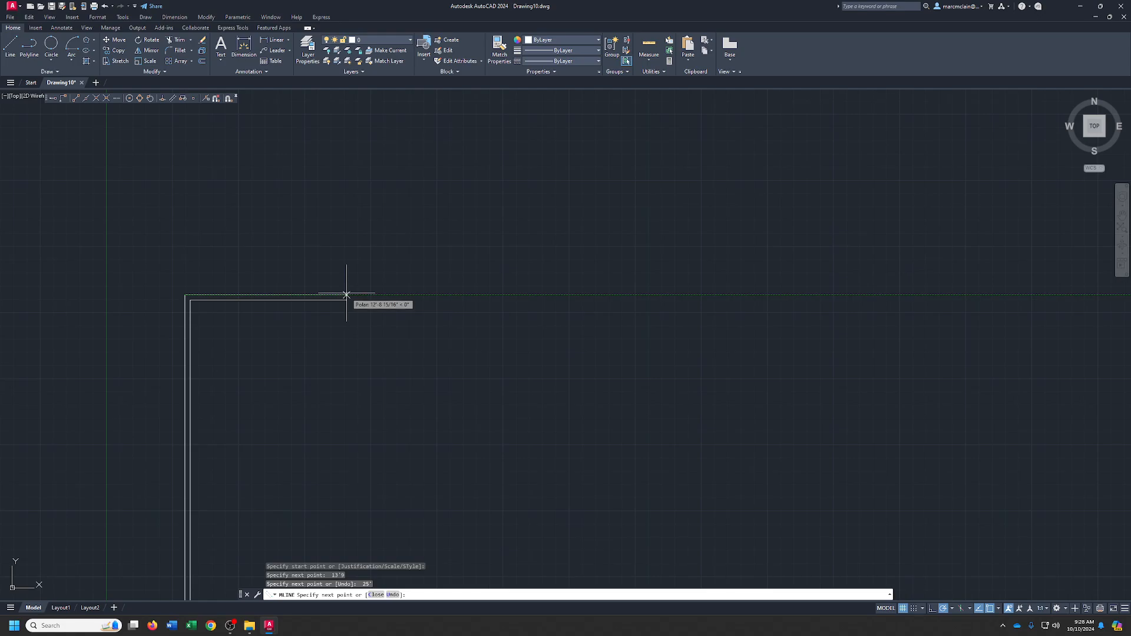
type("35")
key("Return")
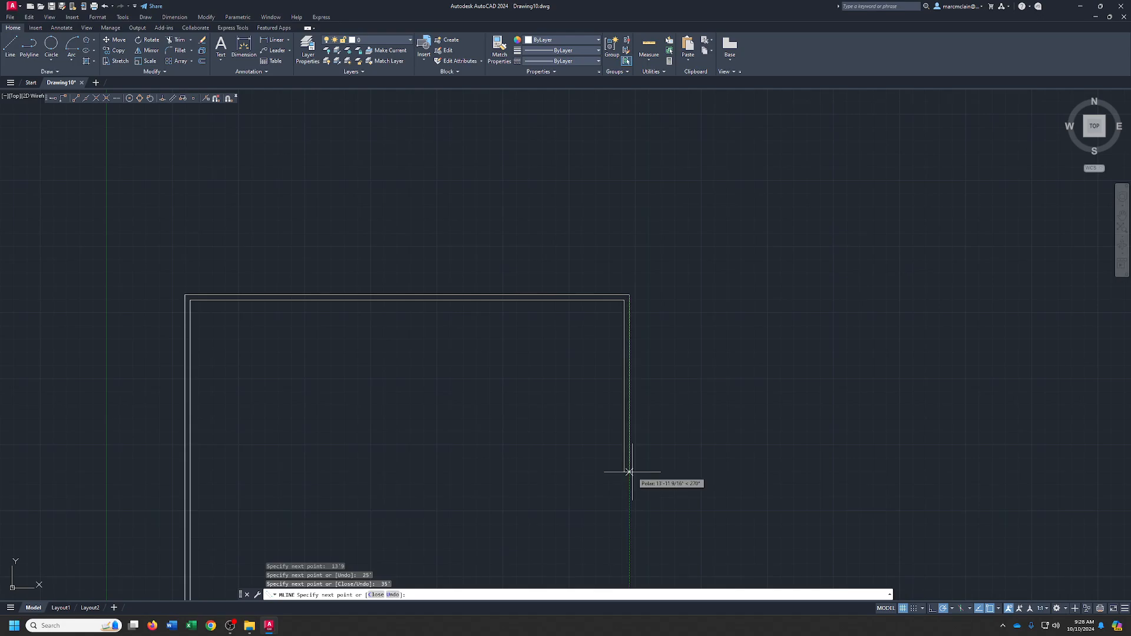
type("25'5")
key("Return")
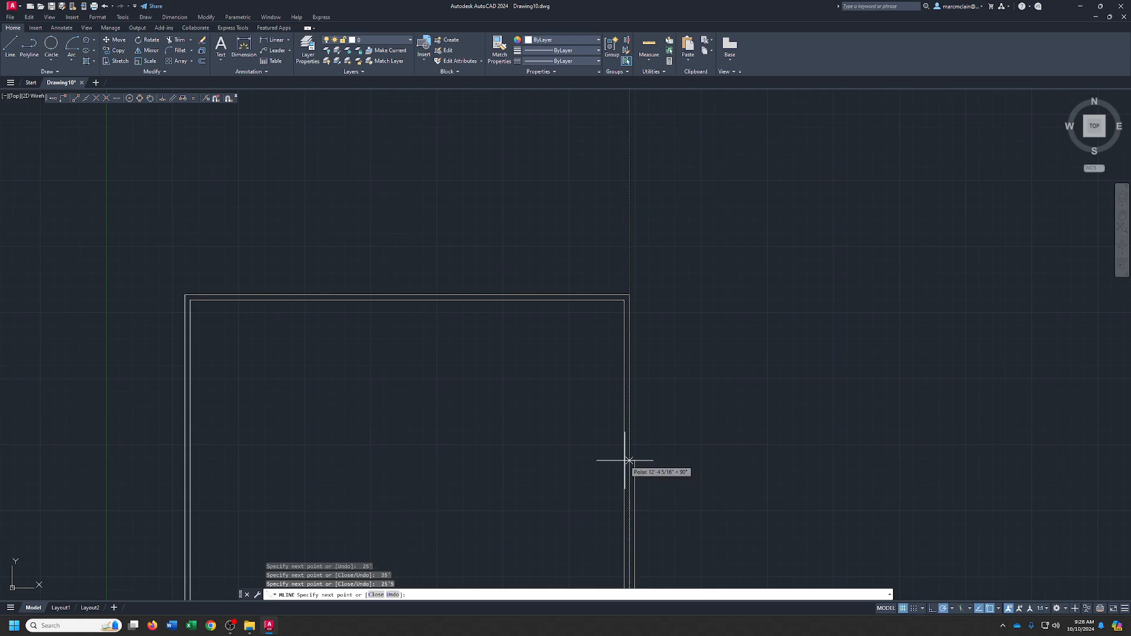
mouse_move(629, 460)
middle_mouse_down()
mouse_move(631, 309)
mouse_move(649, 253)
middle_mouse_up()
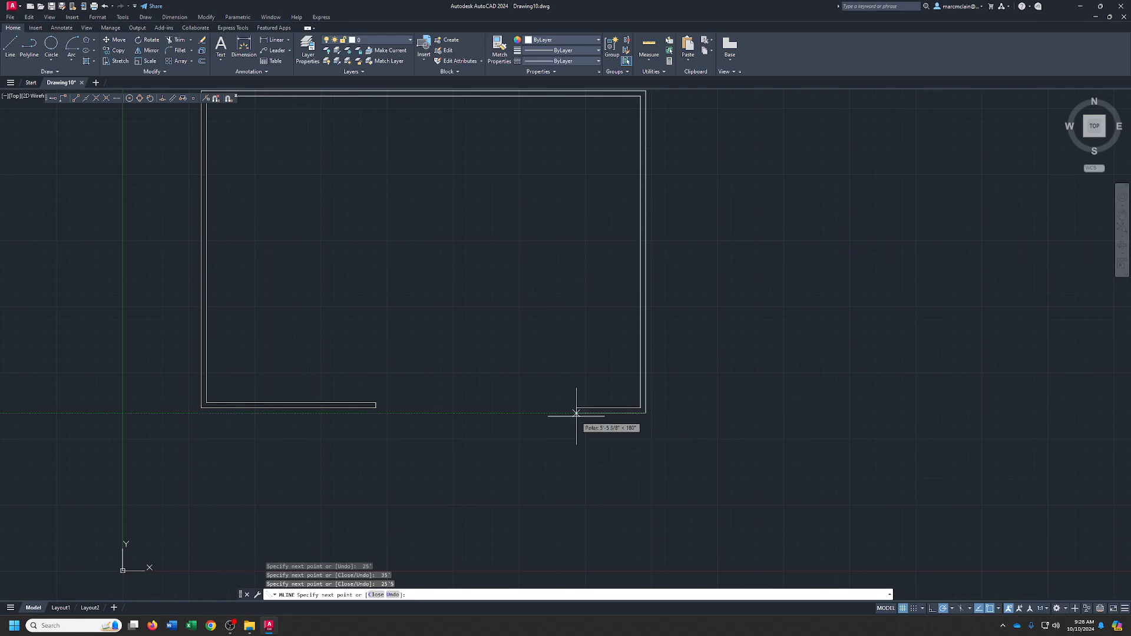
Continue the wall multiline 14'3" left, 3' down and 7' left to form the entry recess.
type("14")
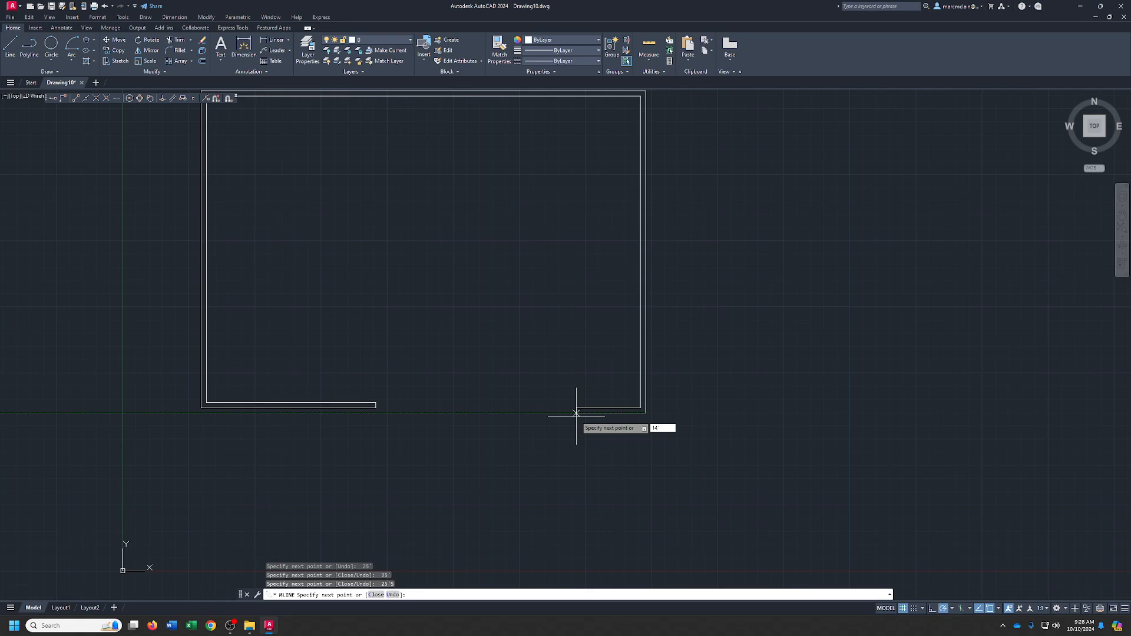
type("'3")
key("Return")
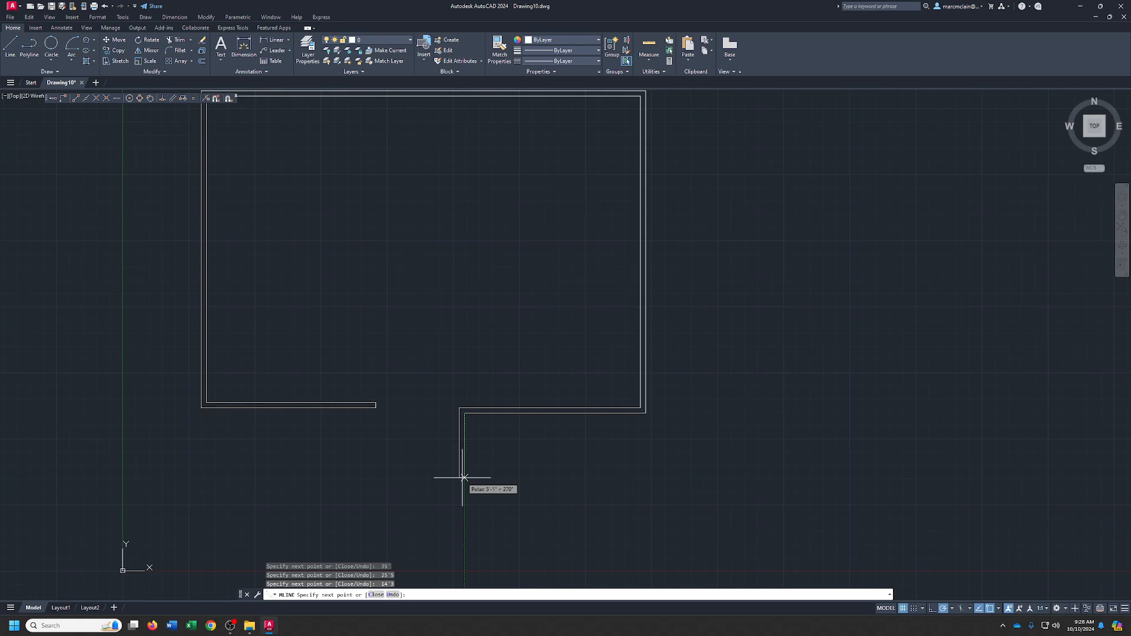
type("3'")
key("Return")
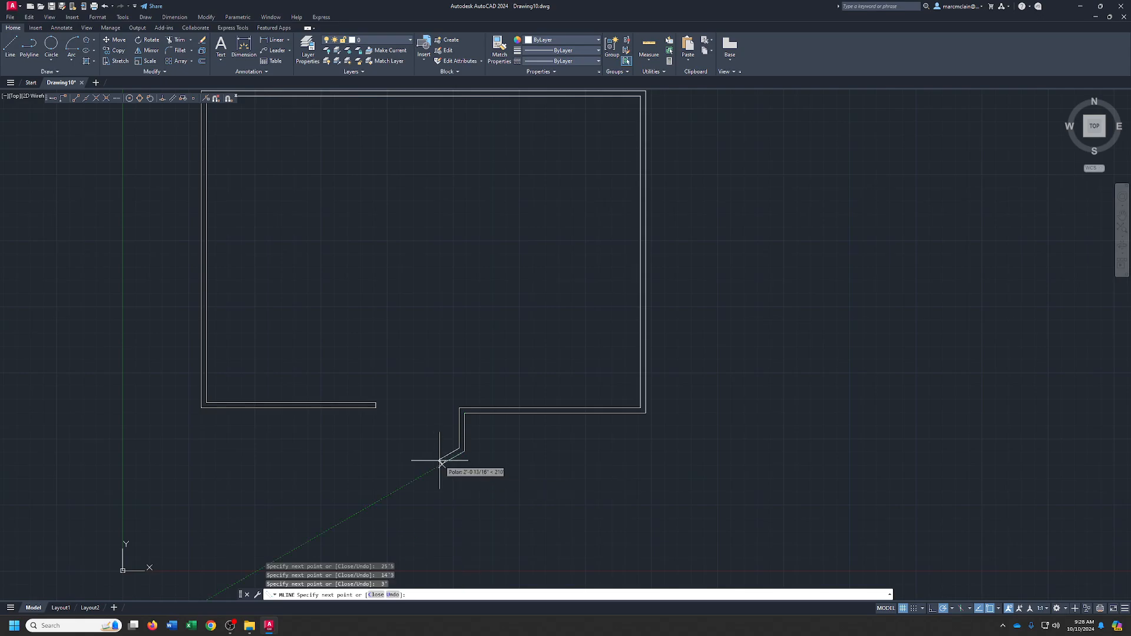
type("7'")
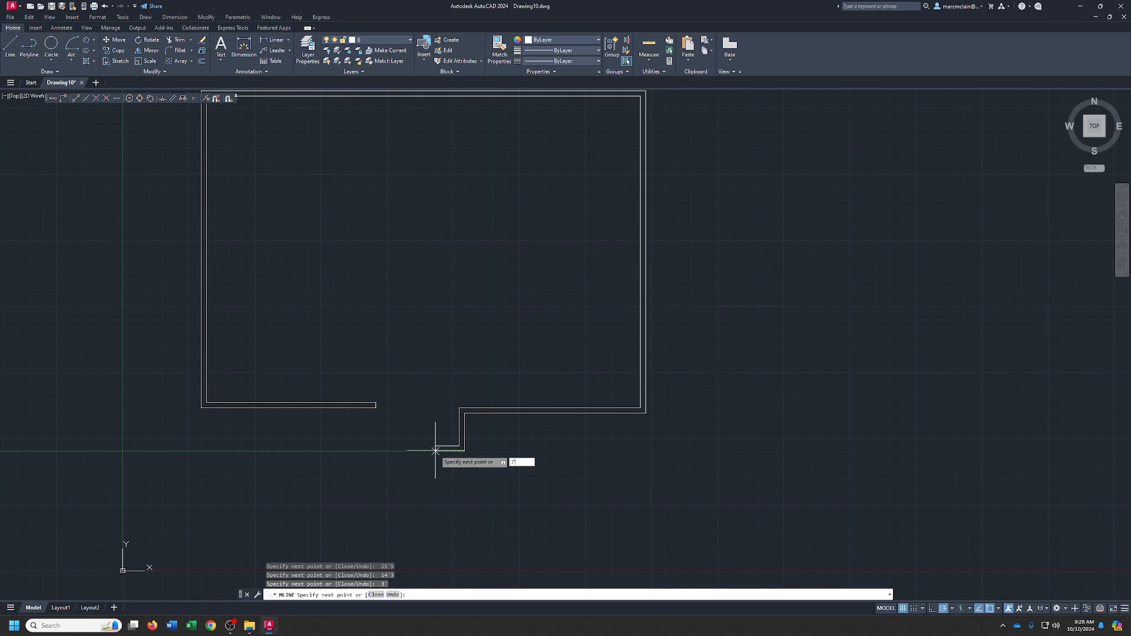
key("Return")
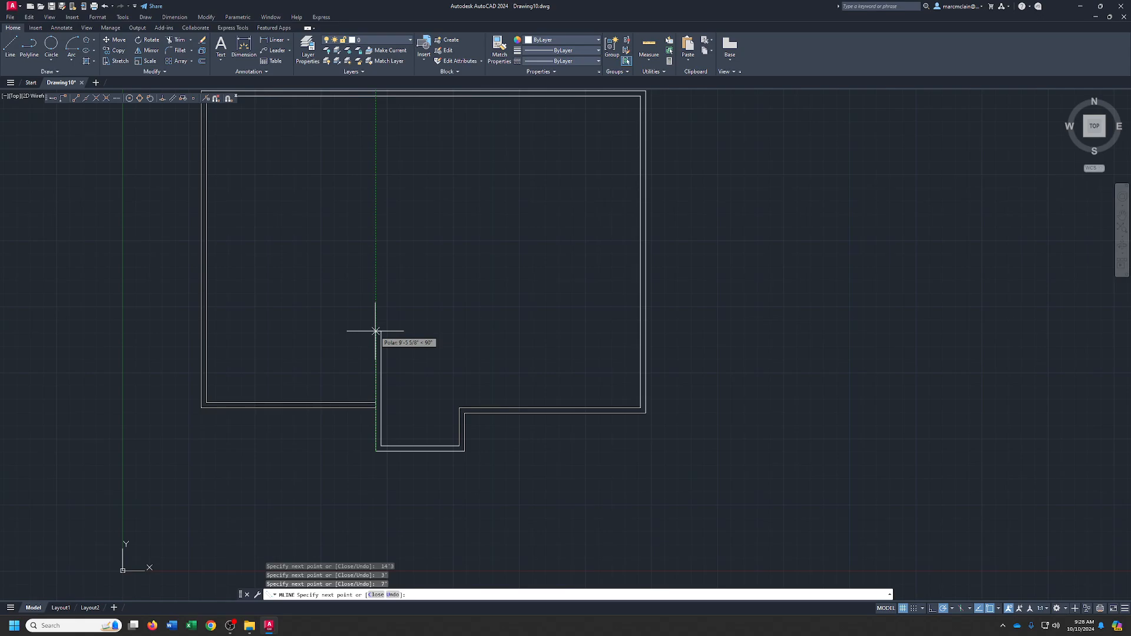
Continue the wall multiline 13' up, then left to the inner face of the left exterior wall, and finish it.
type("13")
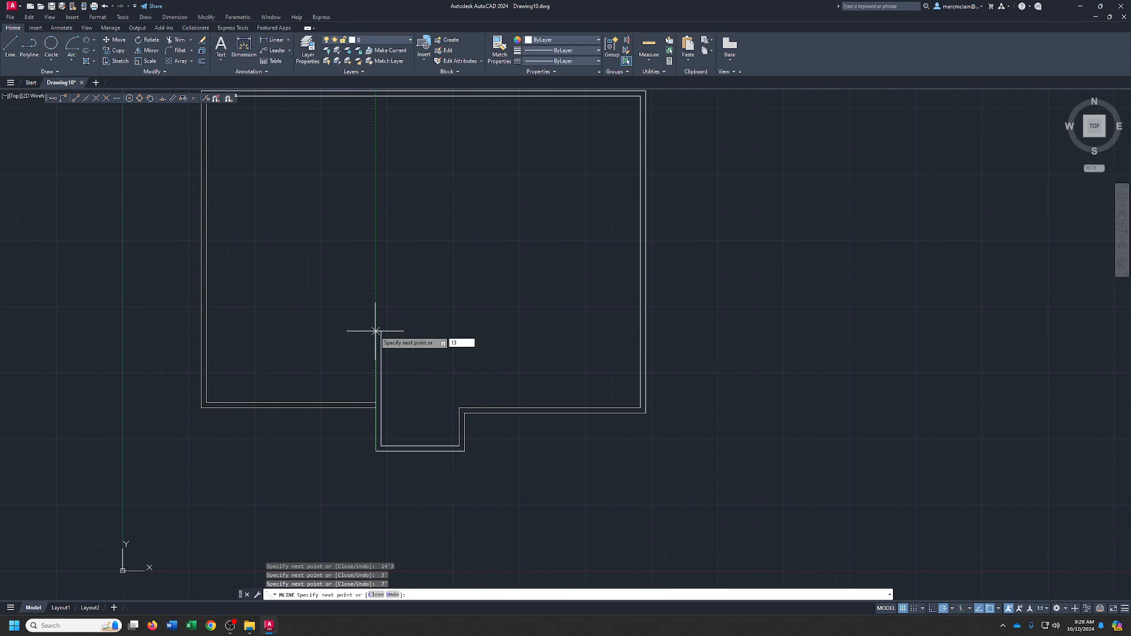
key("Return")
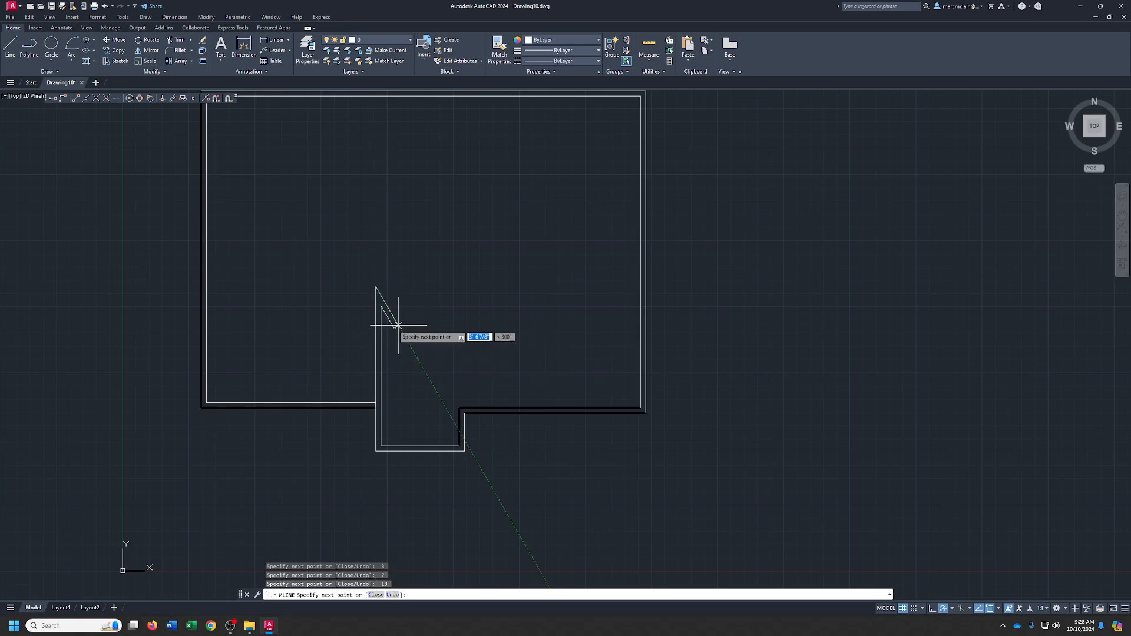
right_click(207, 283)
left_click(219, 290)
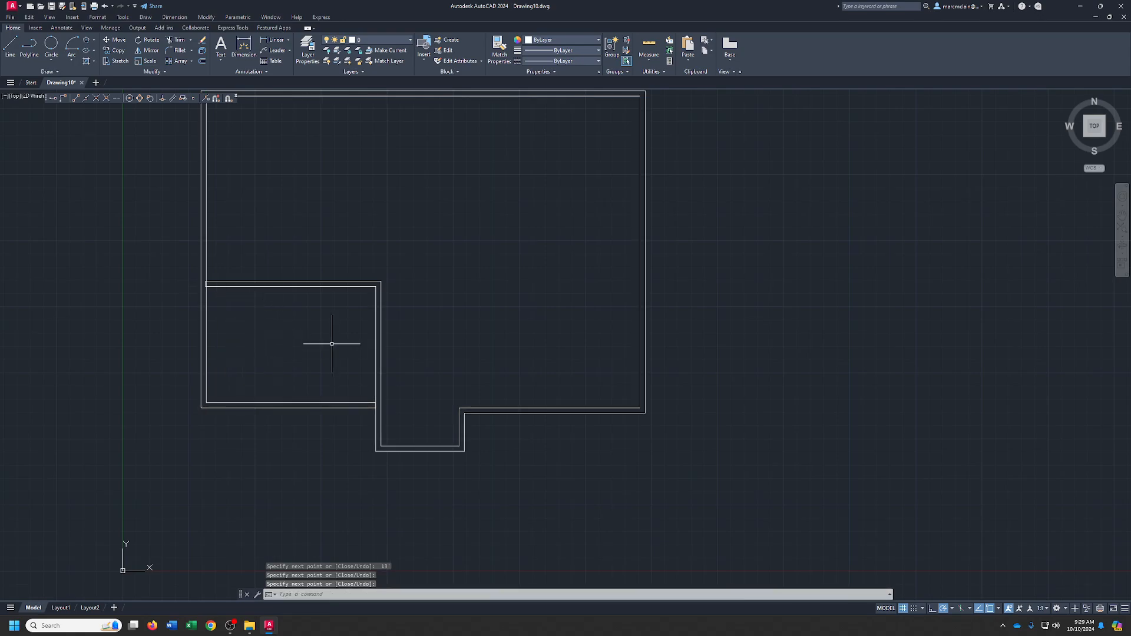
Draw guide lines from the upper-left inner wall corner: a short line left, 4'4" down, and back perpendicular to the wall's inner face.
middle_click_drag(331, 351, 390, 455)
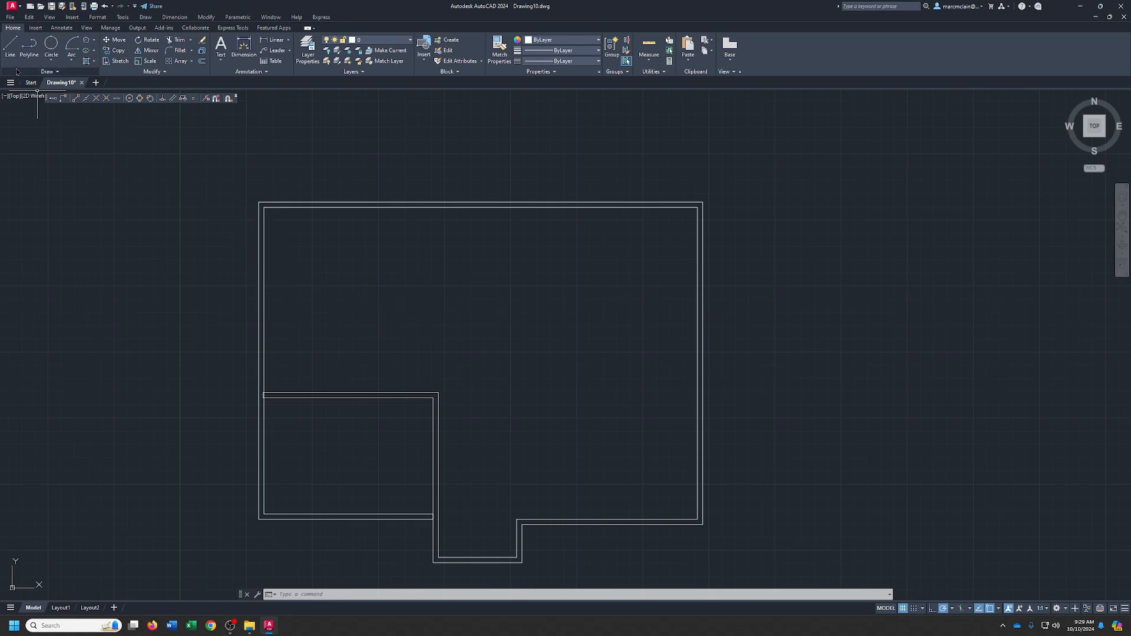
left_click(11, 47)
left_click(263, 206)
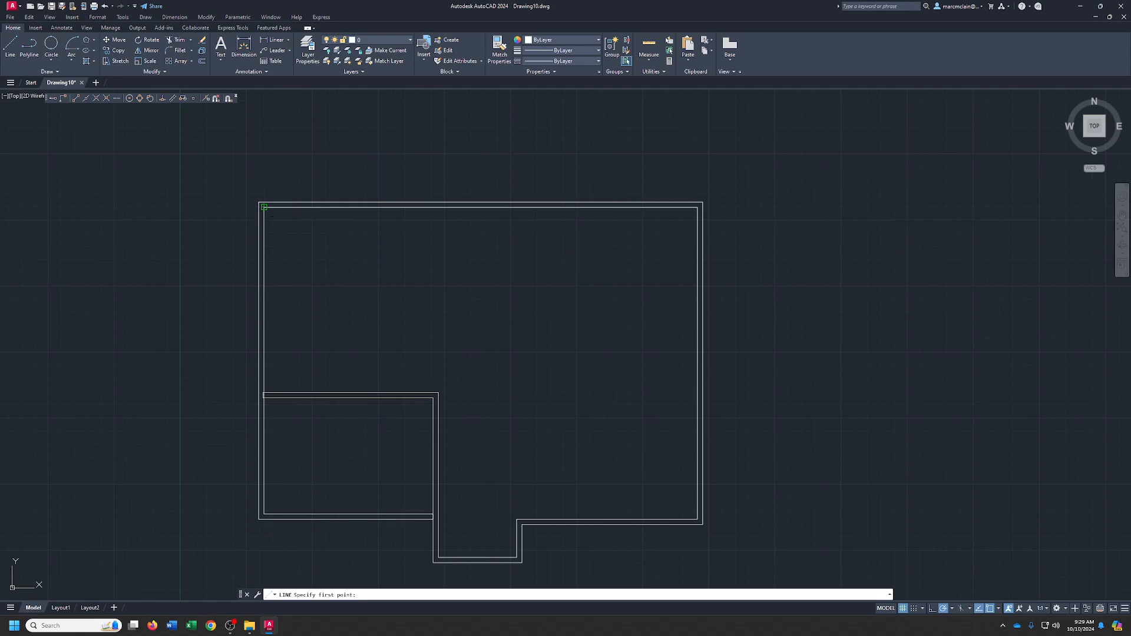
left_click(248, 207)
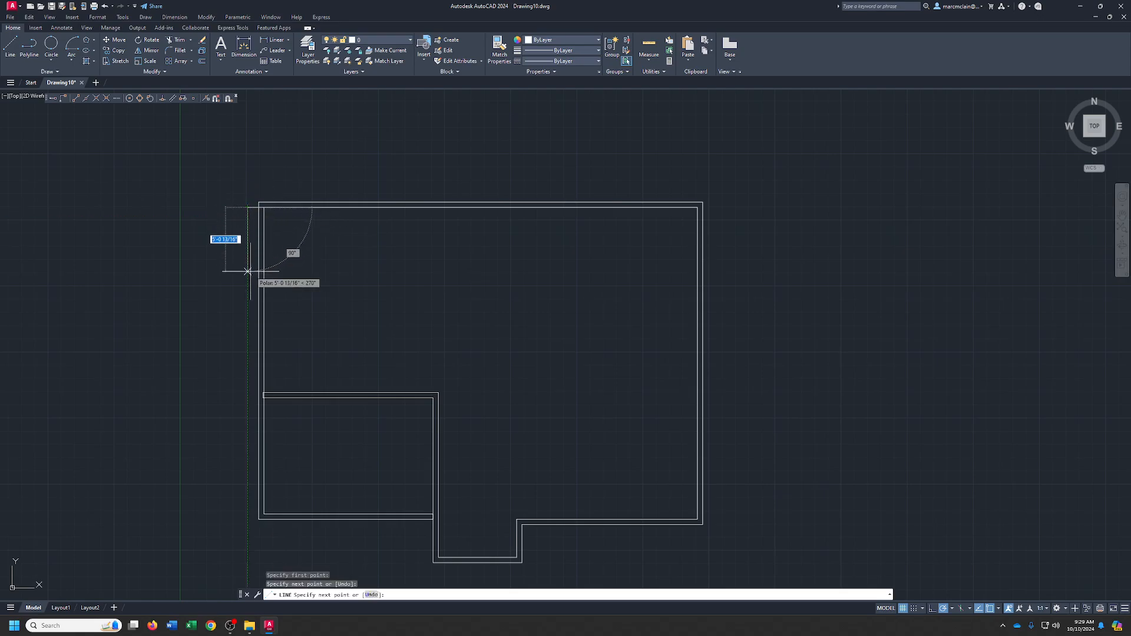
type("4")
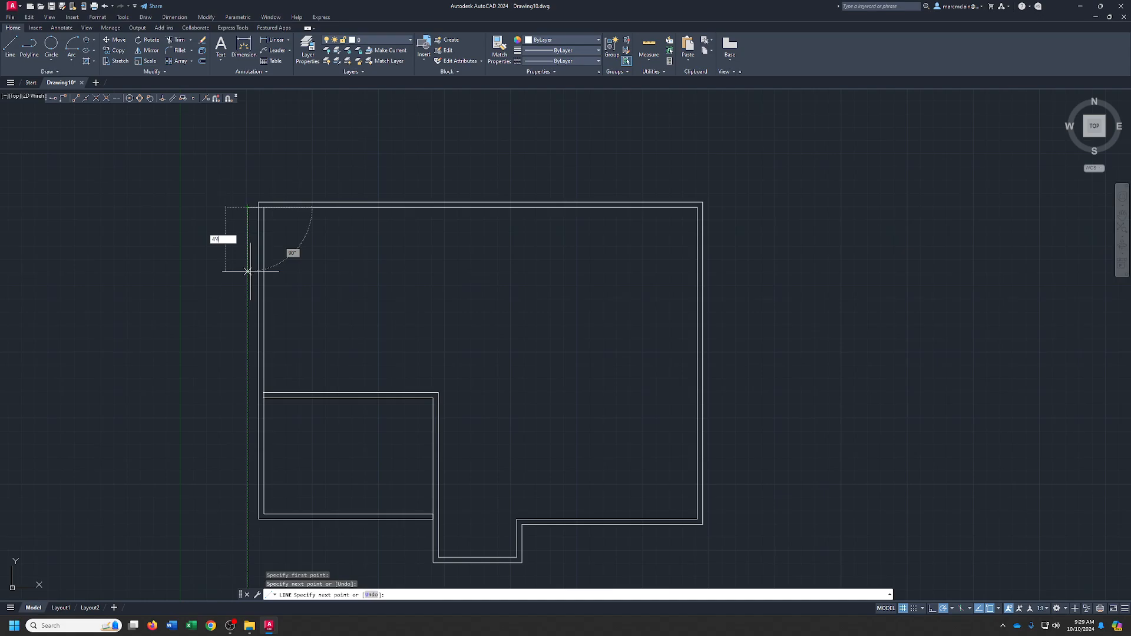
type("'4")
key("Return")
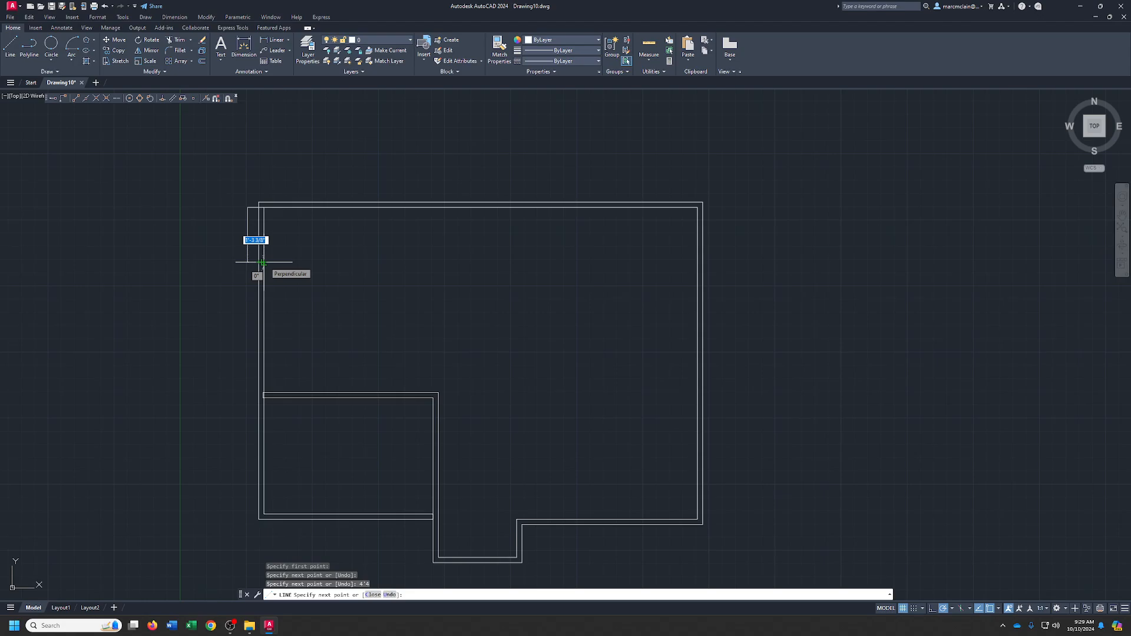
left_click(263, 263)
right_click(263, 262)
left_click(277, 268)
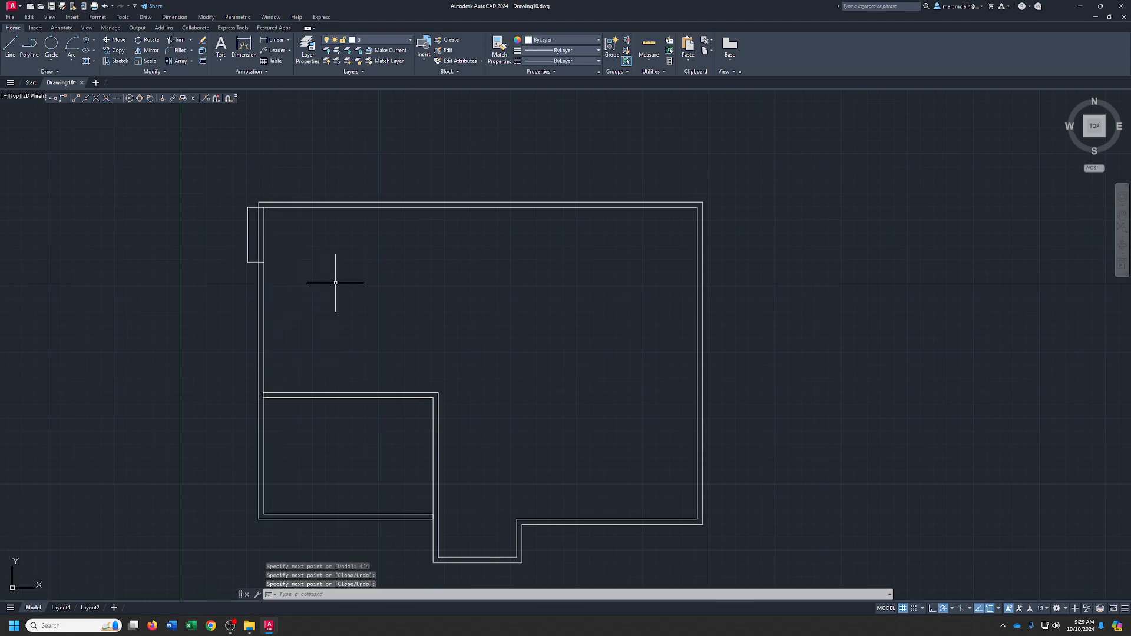
Draw a 4'4" wall multiline to the right from the guide's lower end on the left wall's inner face.
left_click(146, 17)
left_click(159, 74)
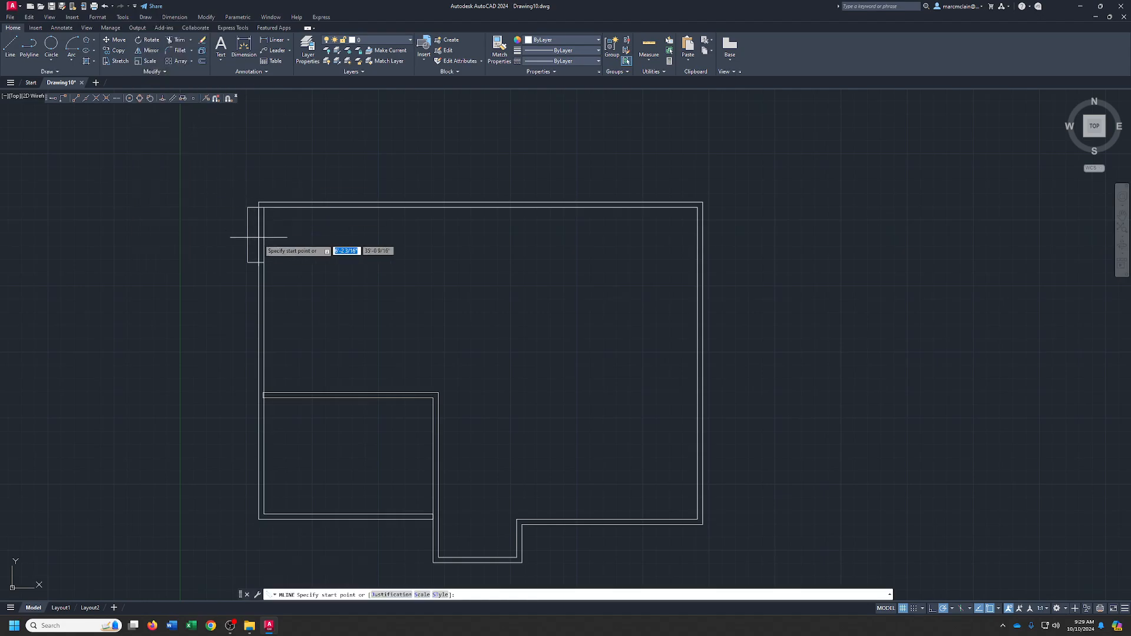
left_click(263, 262)
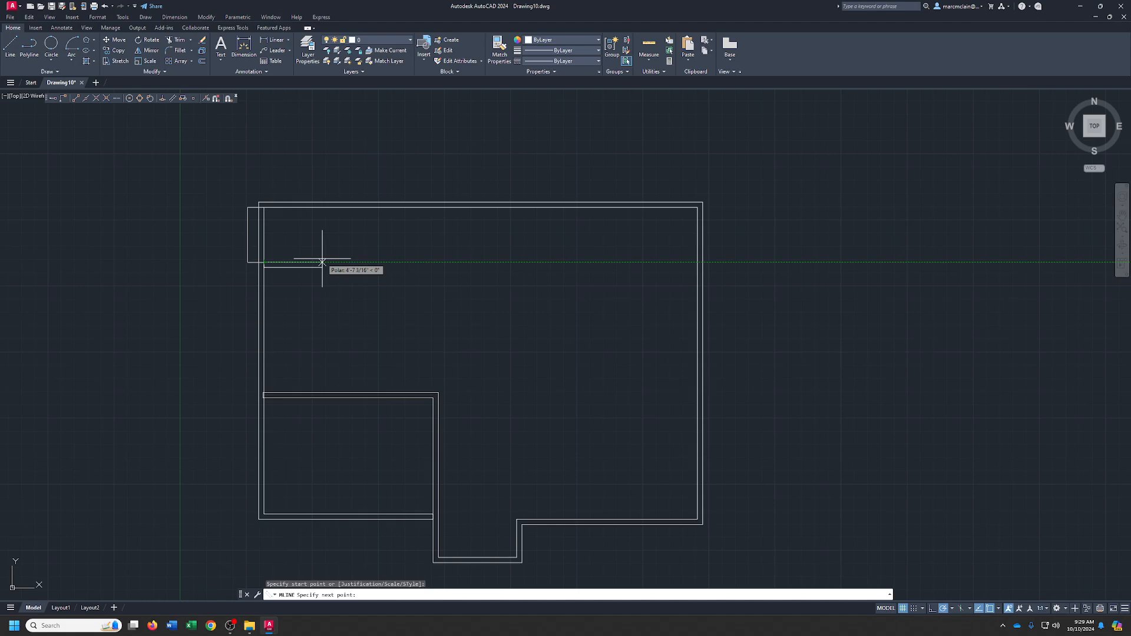
type("4'4")
key("Return")
right_click(322, 259)
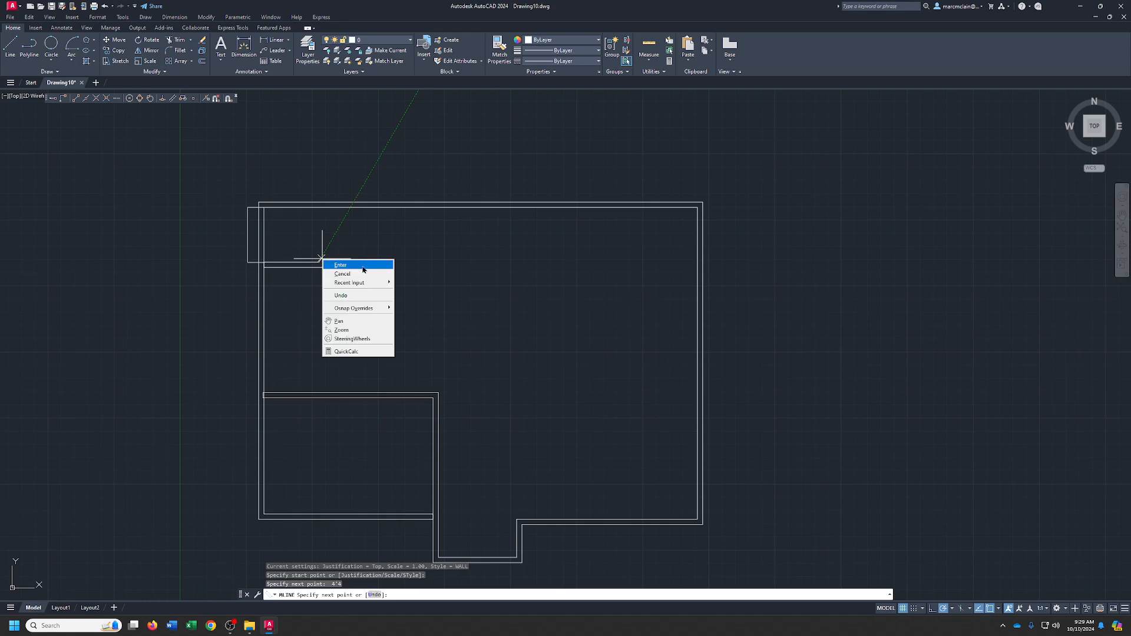
left_click(363, 266)
Delete the guide lines outside the left exterior wall.
left_click(251, 199)
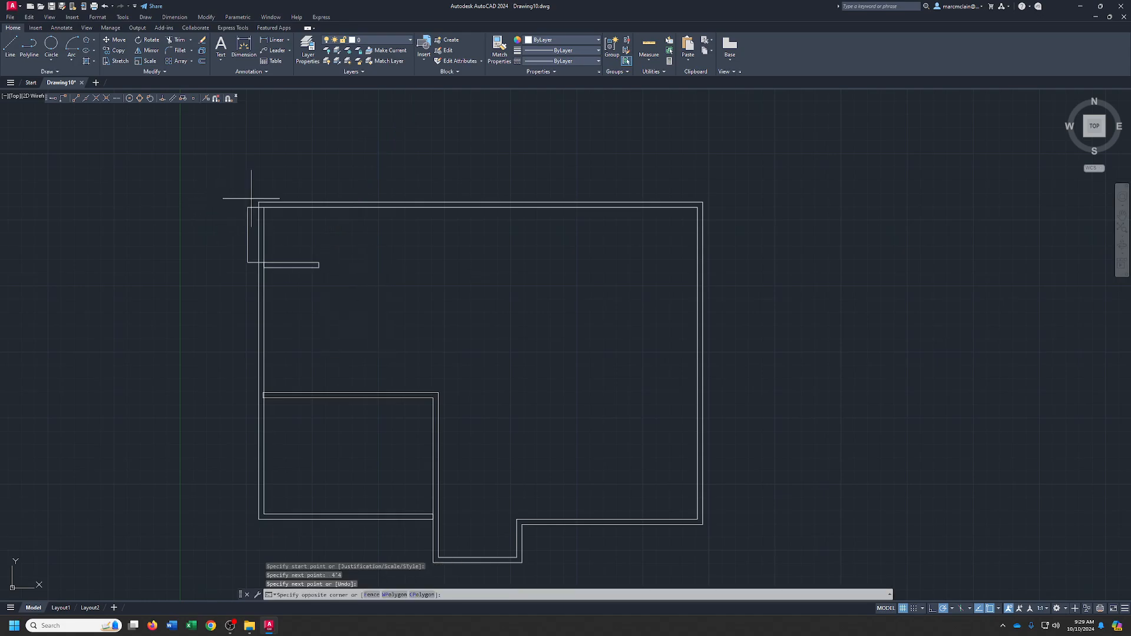
left_click(231, 280)
key("Delete")
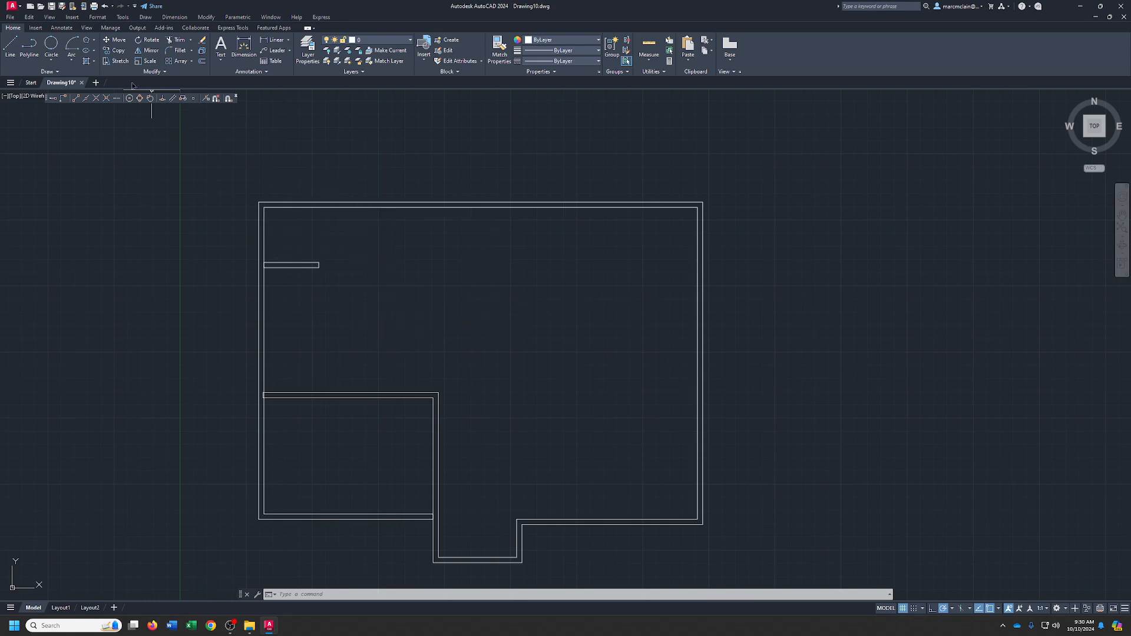
Draw guide lines from the upper-left inner corner: up past the top wall, 7'4" right, and down to the top wall's inner face.
left_click(10, 48)
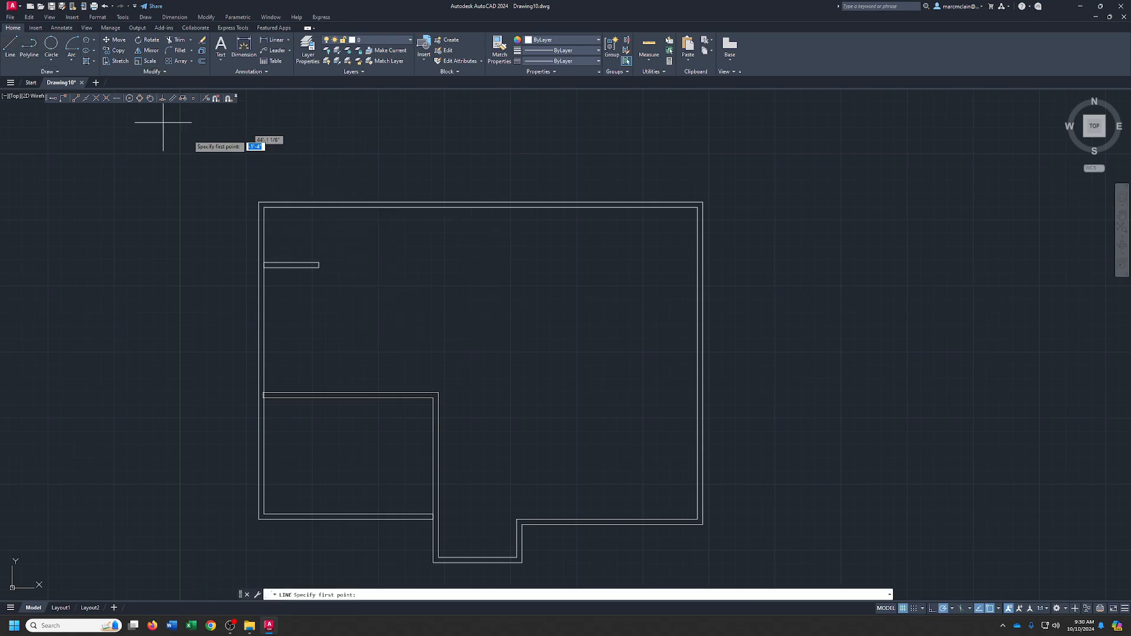
left_click(264, 190)
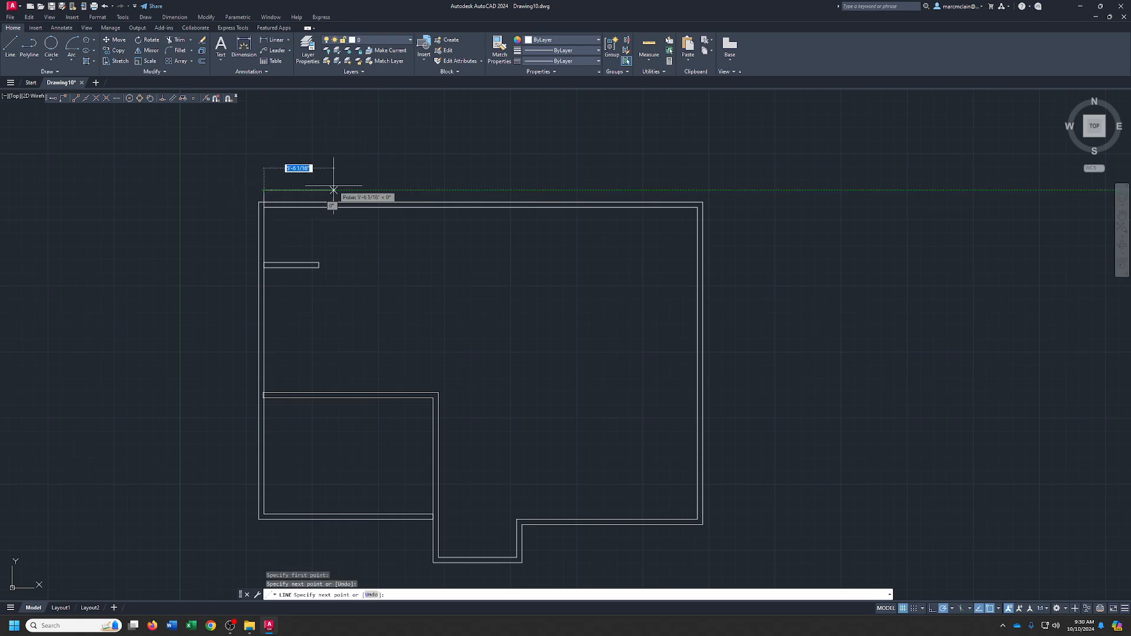
type("7'4")
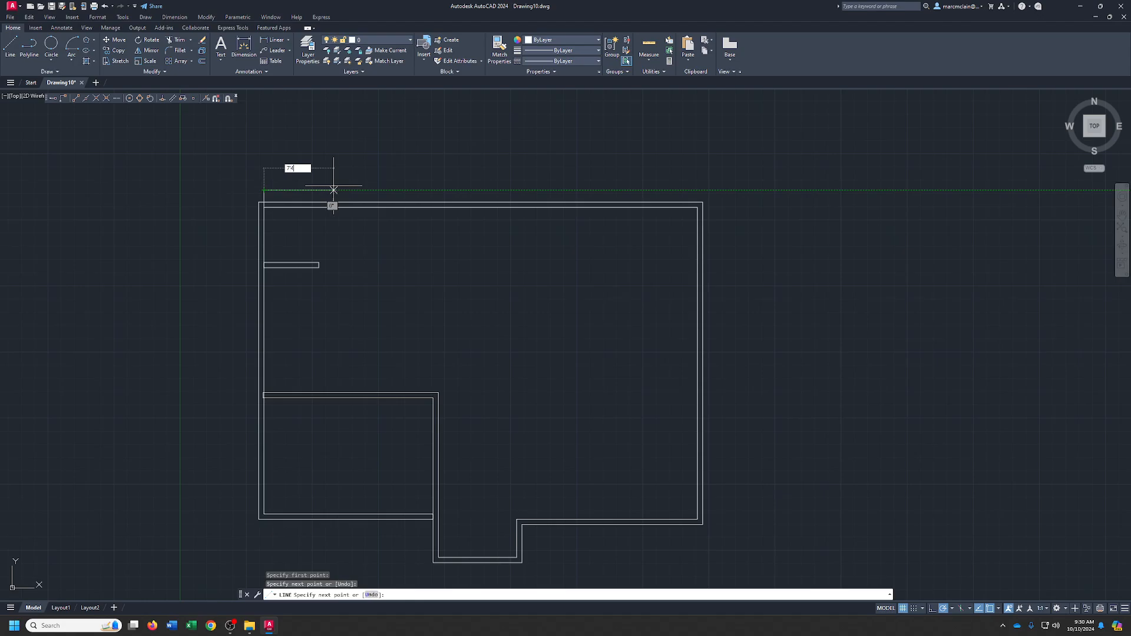
key("Return")
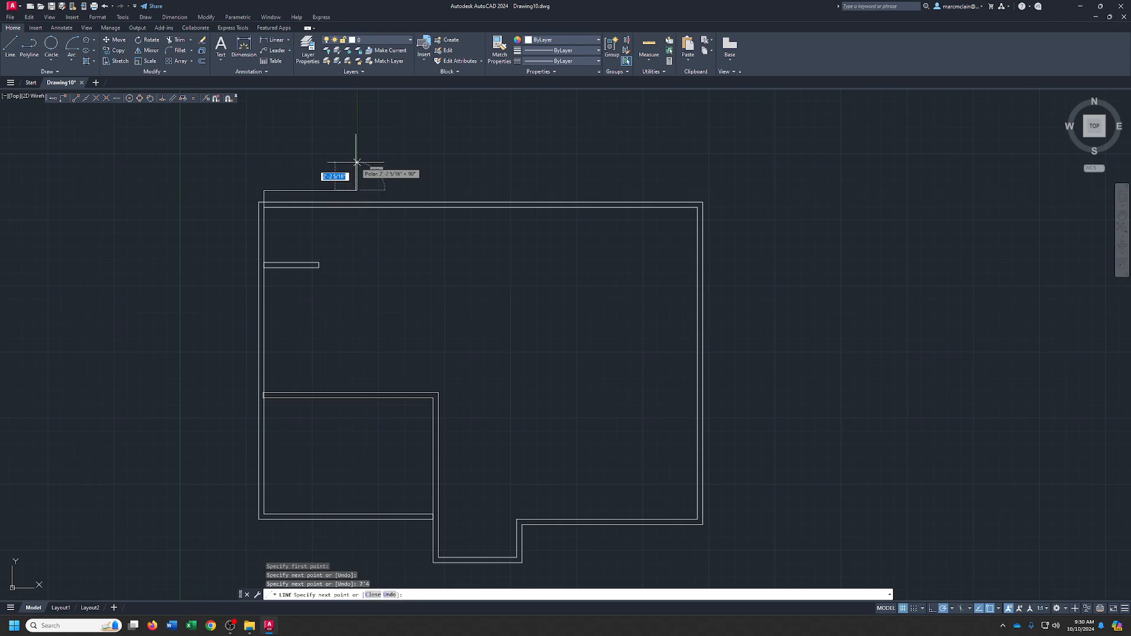
left_click(357, 206)
right_click(360, 207)
left_click(377, 214)
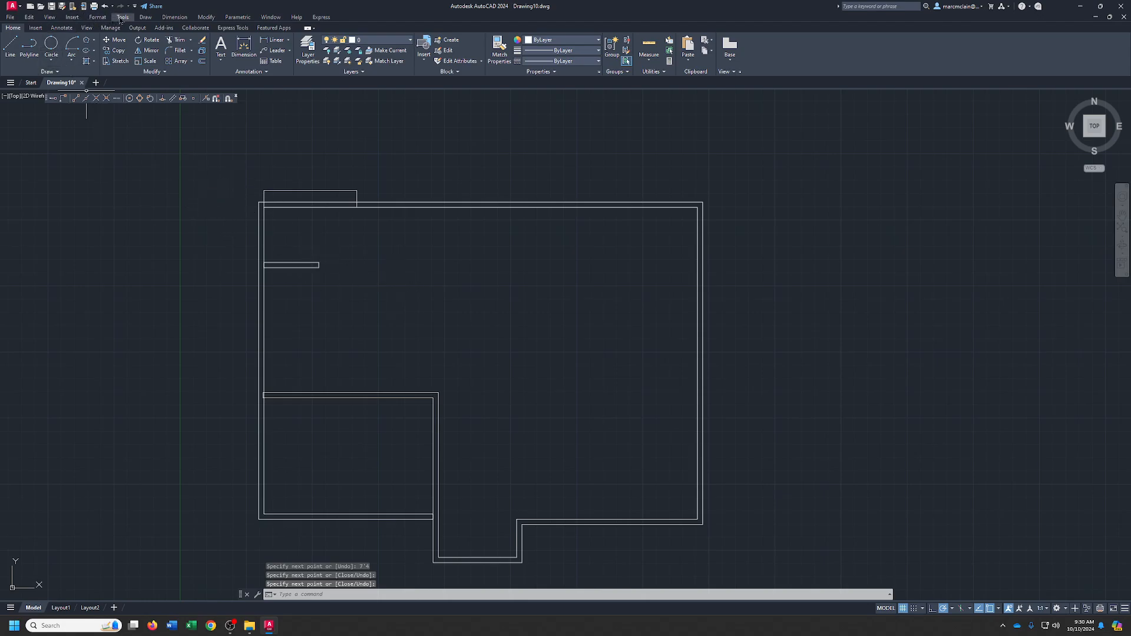
left_click(150, 20)
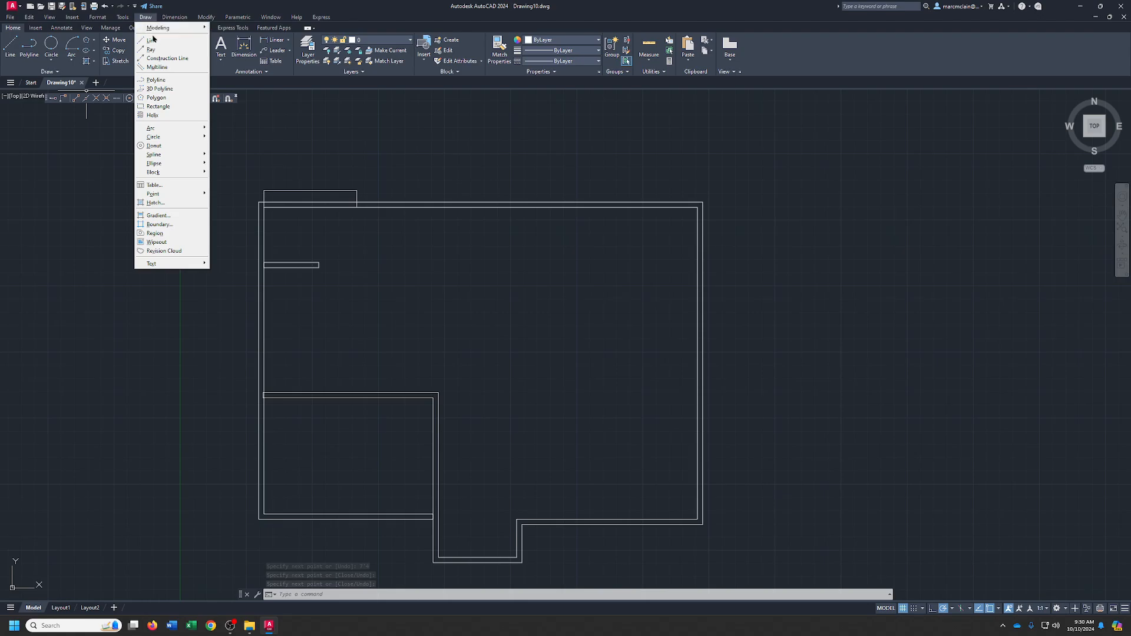
left_click(158, 66)
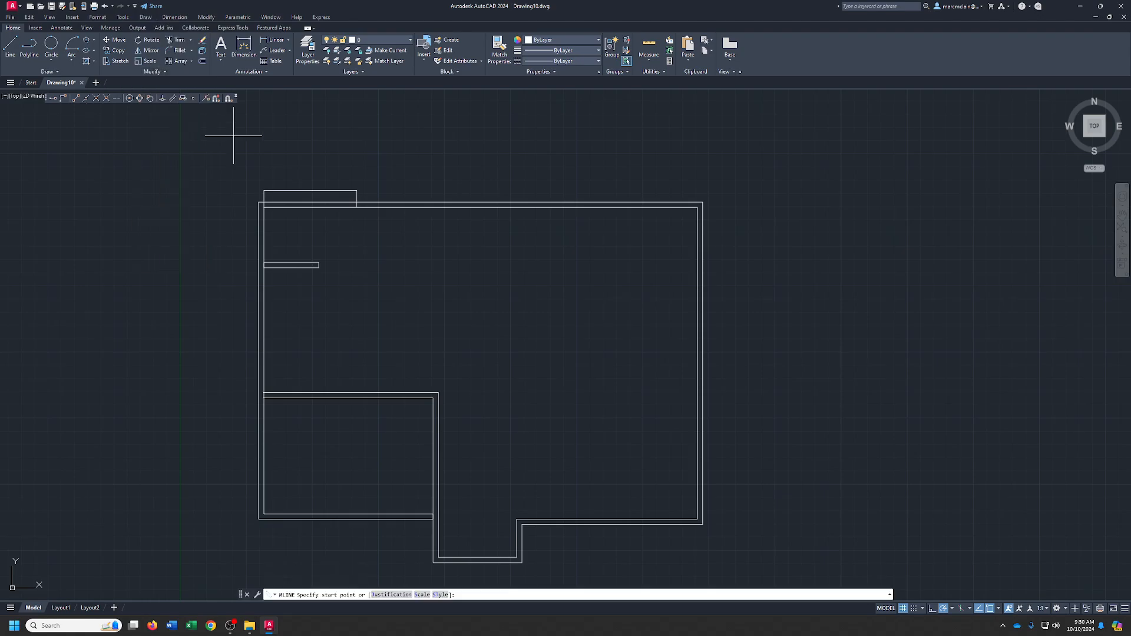
left_click(356, 207)
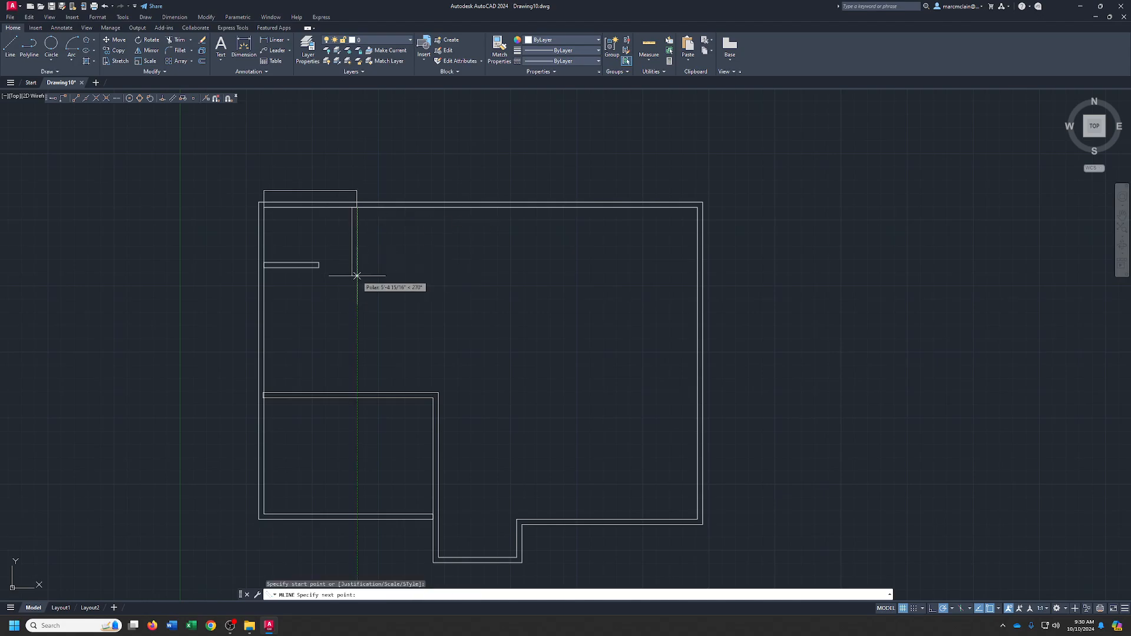
key("Return")
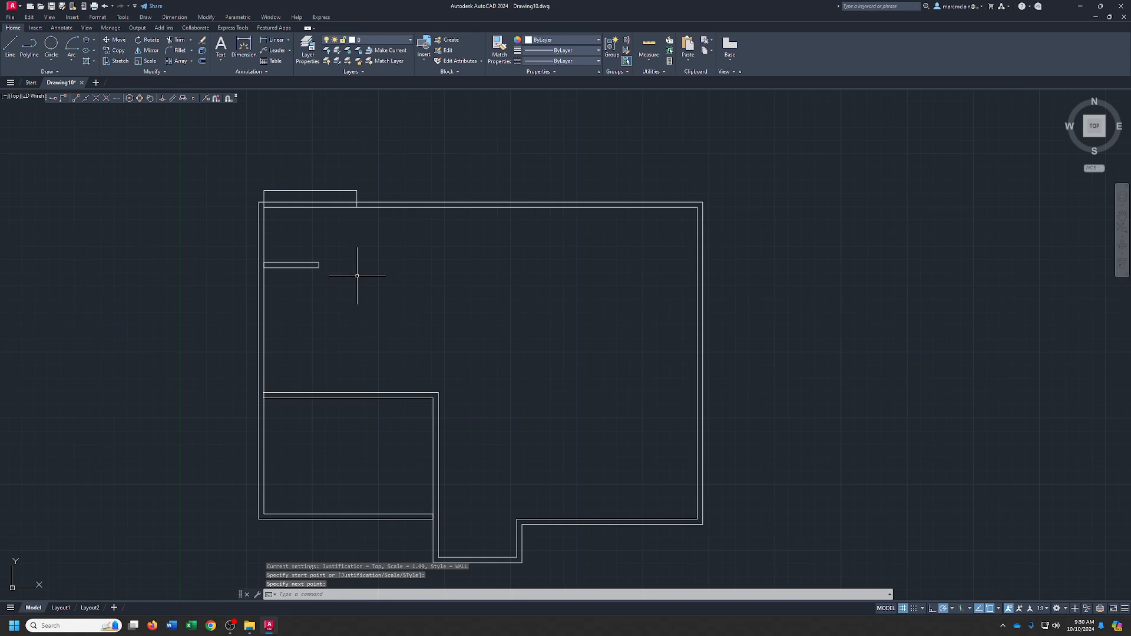
Start a WALL multiline and set its justification to Bottom.
left_click(146, 17)
left_click(160, 67)
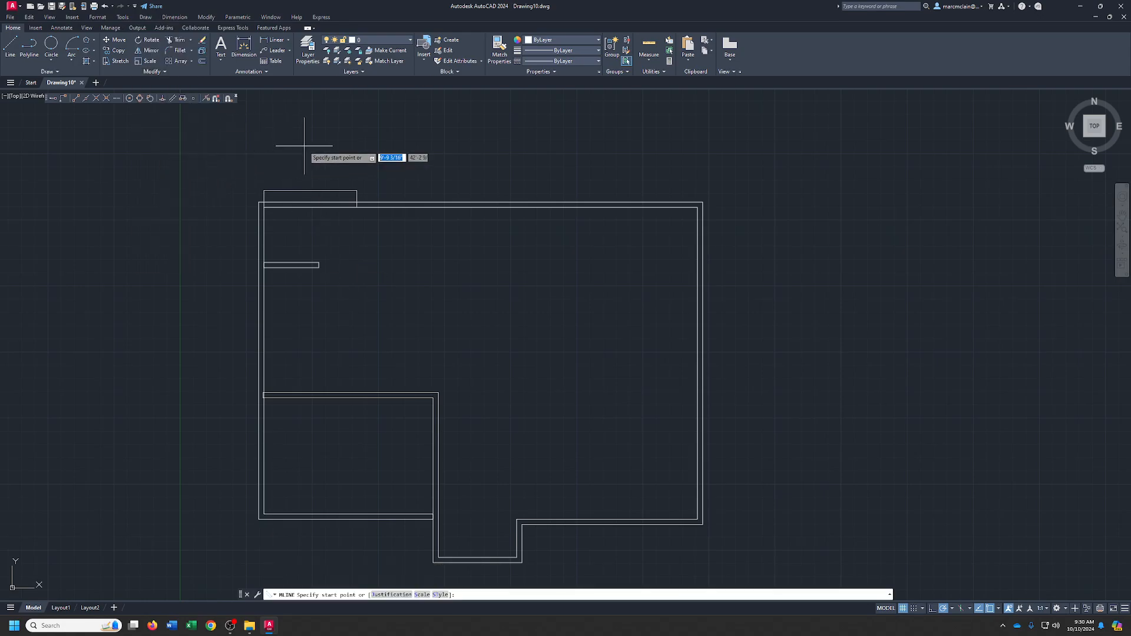
right_click(350, 154)
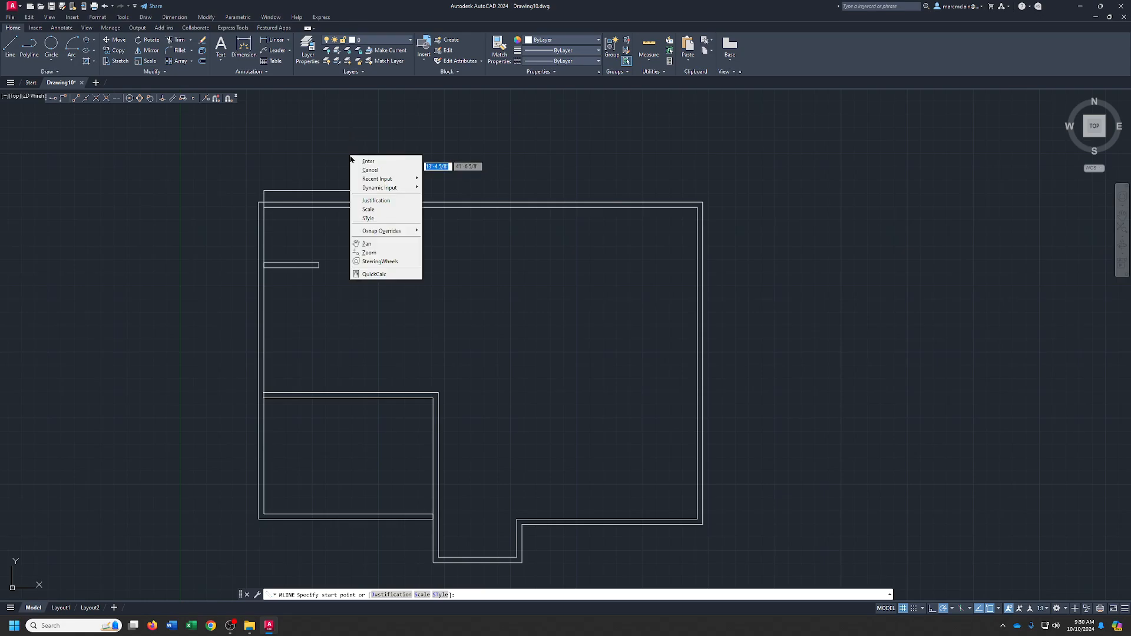
left_click(377, 197)
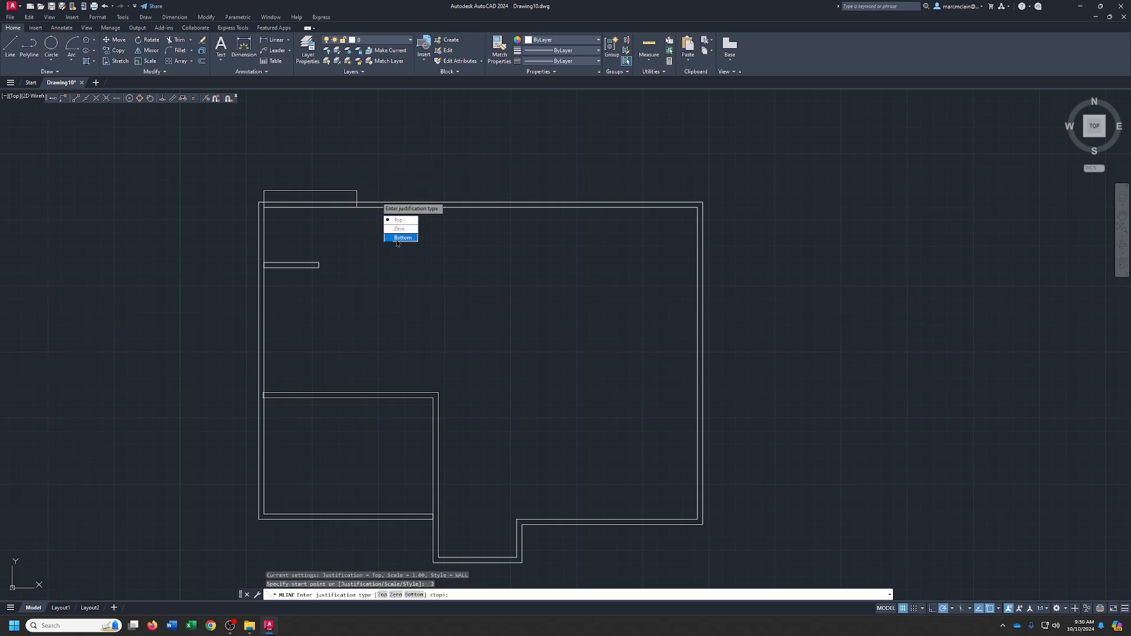
left_click(397, 238)
Draw the room walls from the 7'4" guide's end: 10' down, 10'5" right, then up to the top wall's inner face.
left_click(356, 207)
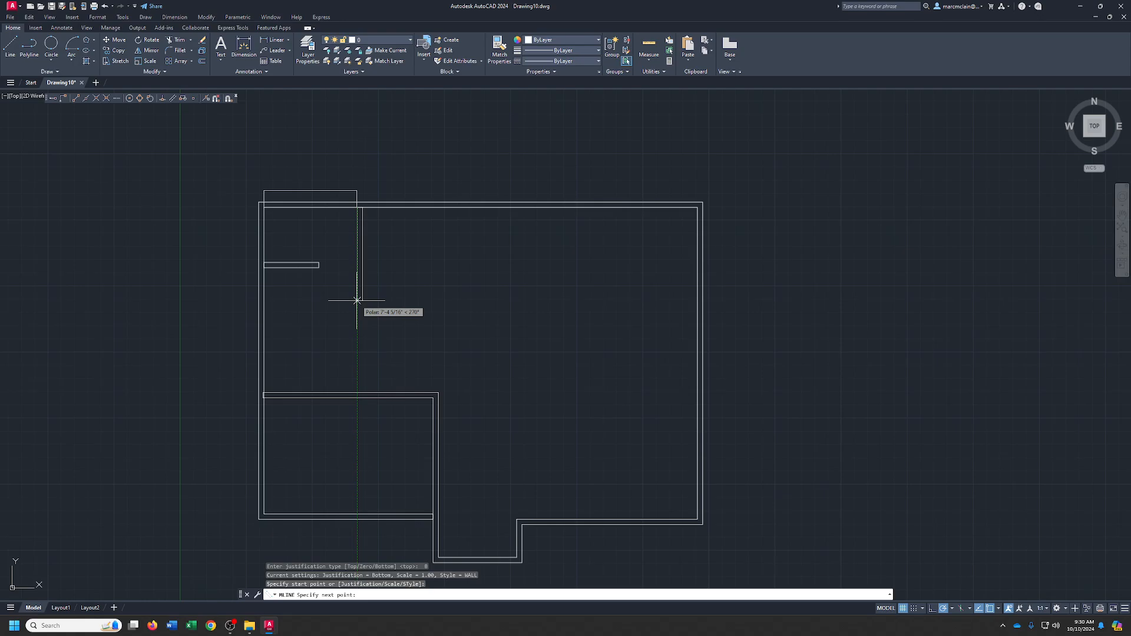
type("10'")
key("Return")
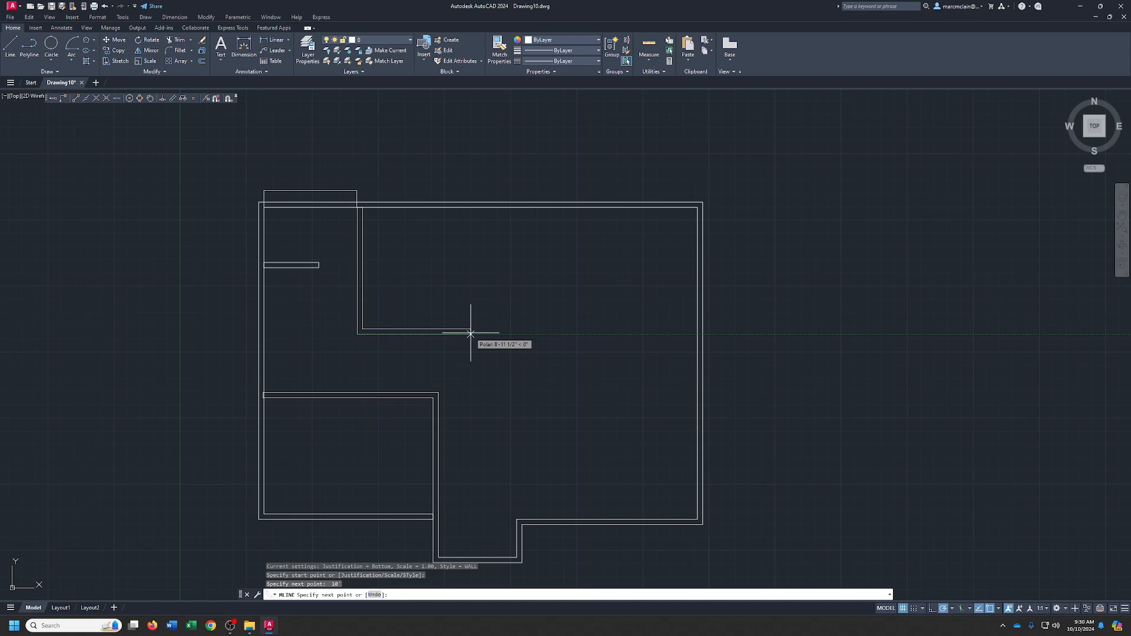
type("10")
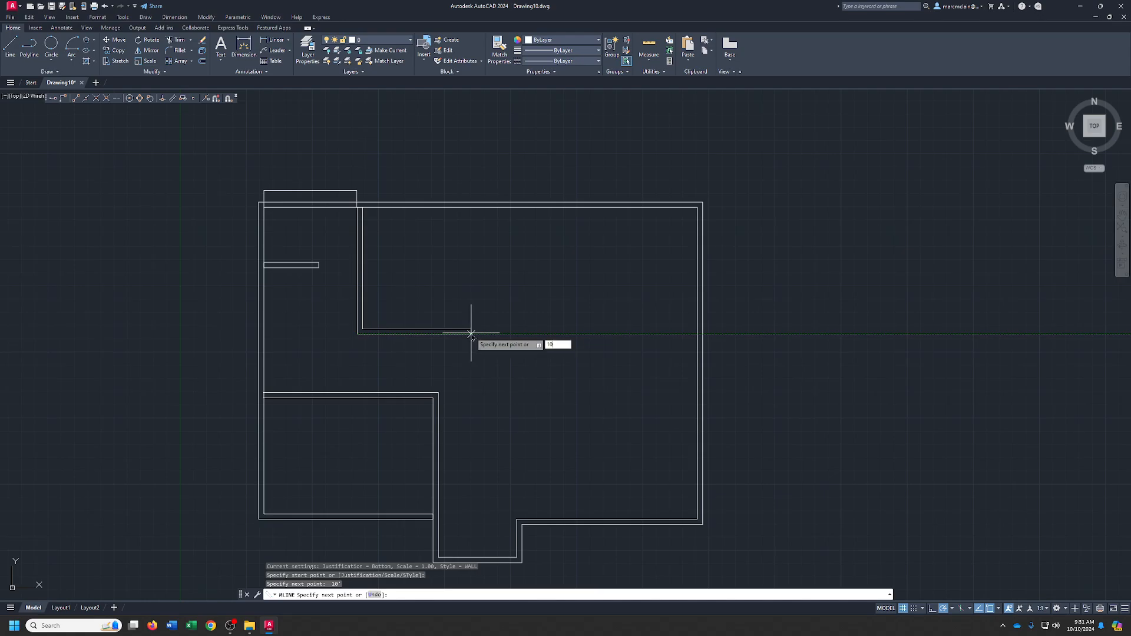
type("'5")
key("Return")
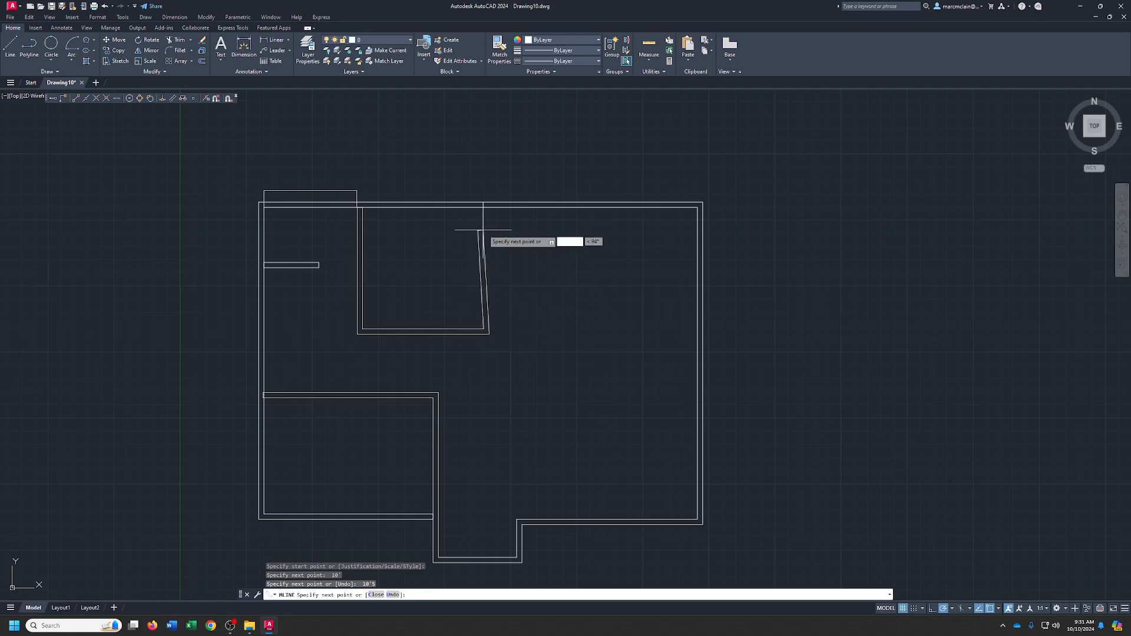
right_click(488, 208)
left_click(498, 213)
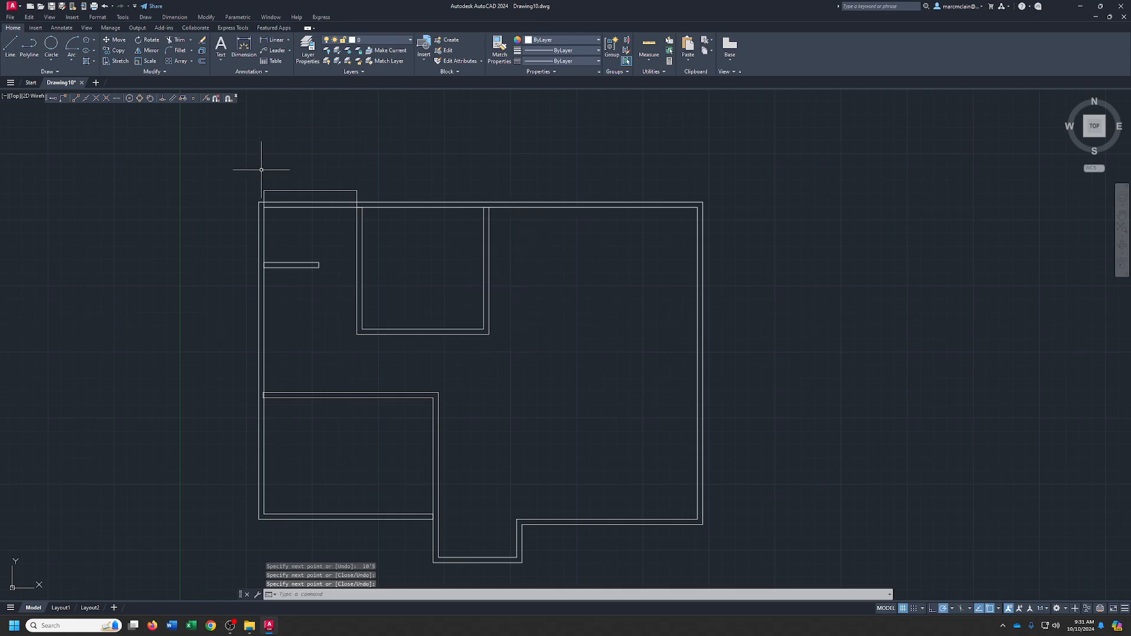
Delete the guide lines above the top exterior wall.
left_click(372, 174)
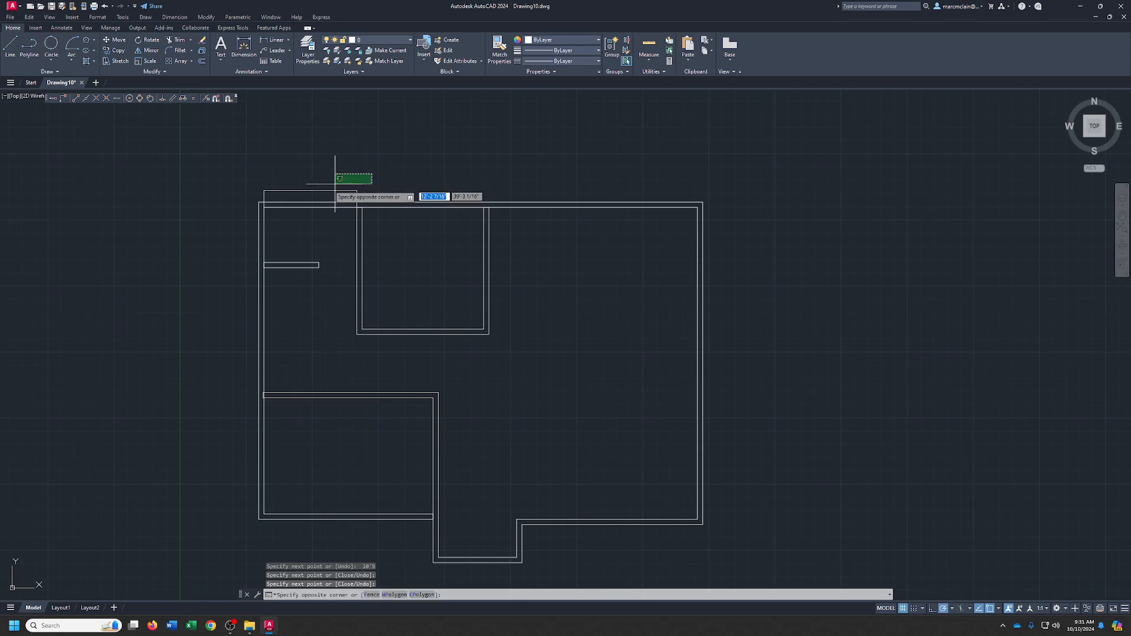
left_click(247, 198)
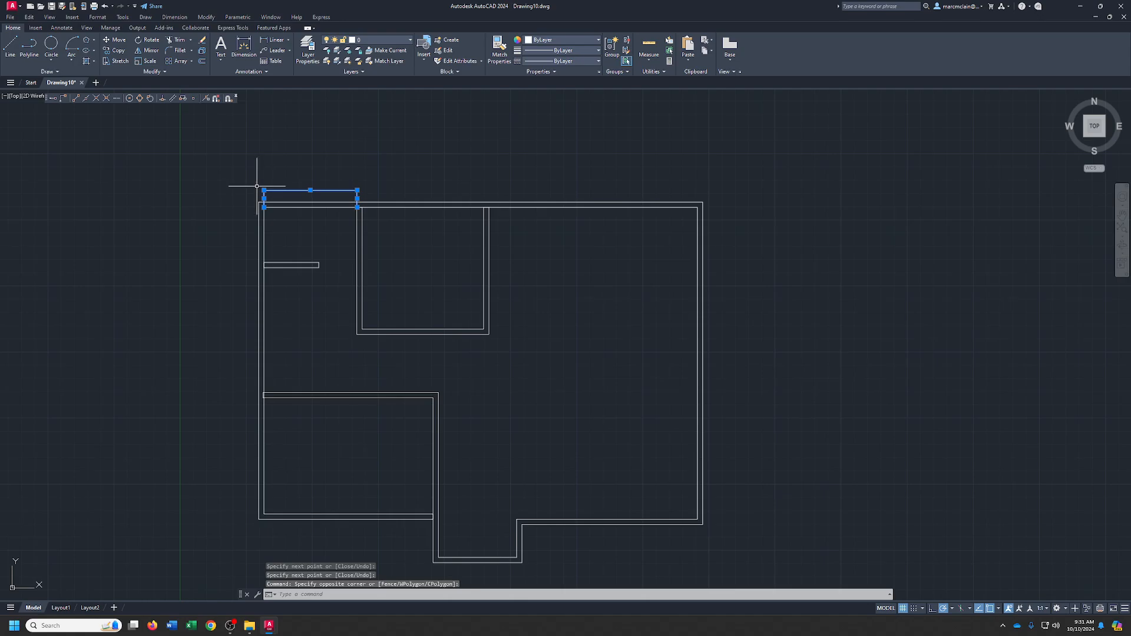
key("Delete")
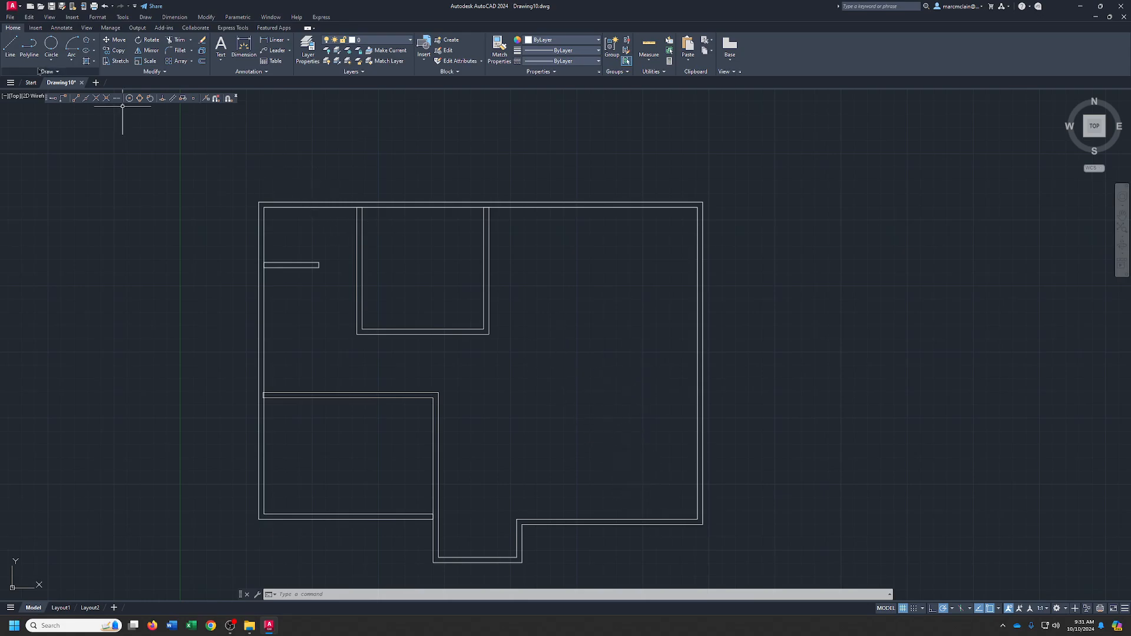
Draw guide lines from the lower-right inner corner: right past the exterior wall, 10'3" up, then left to the wall's inner face.
left_click(10, 47)
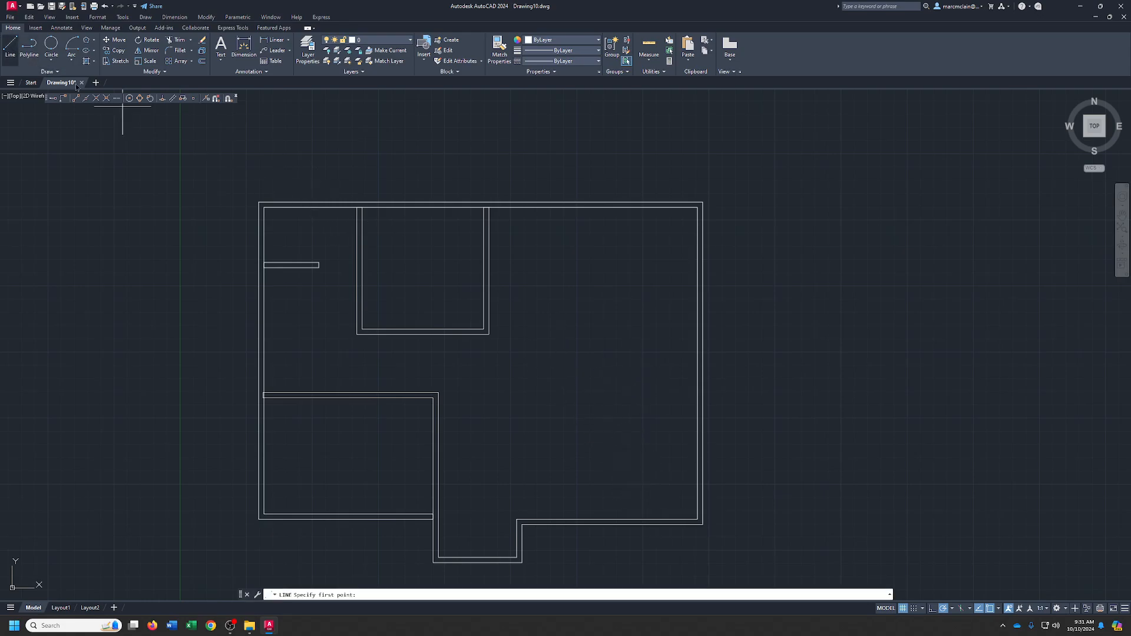
left_click(698, 519)
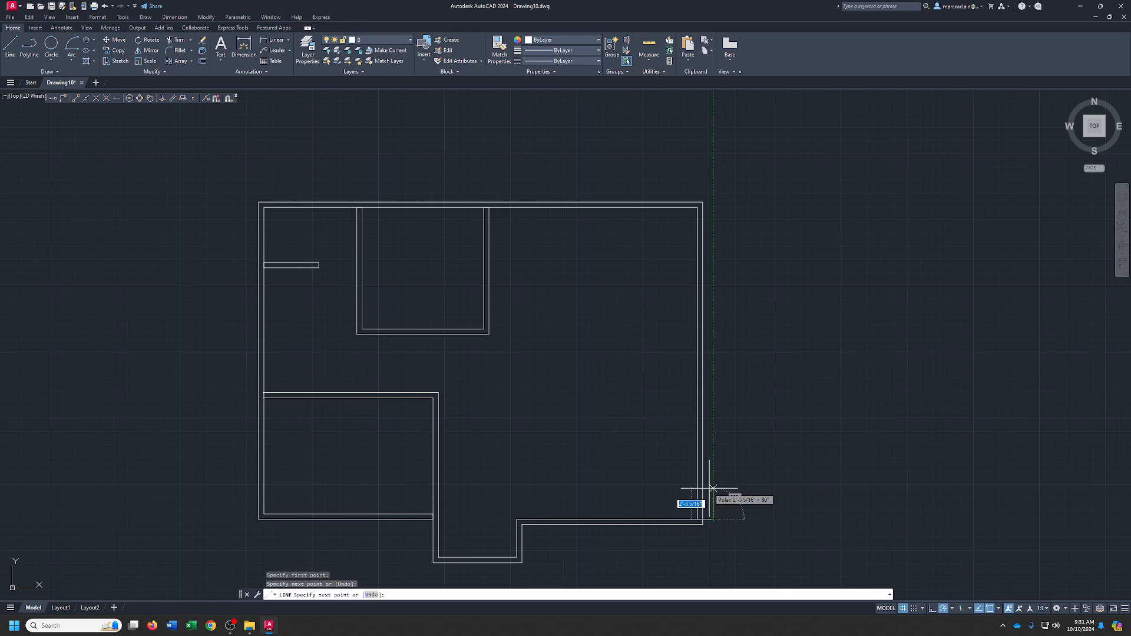
type("10'3")
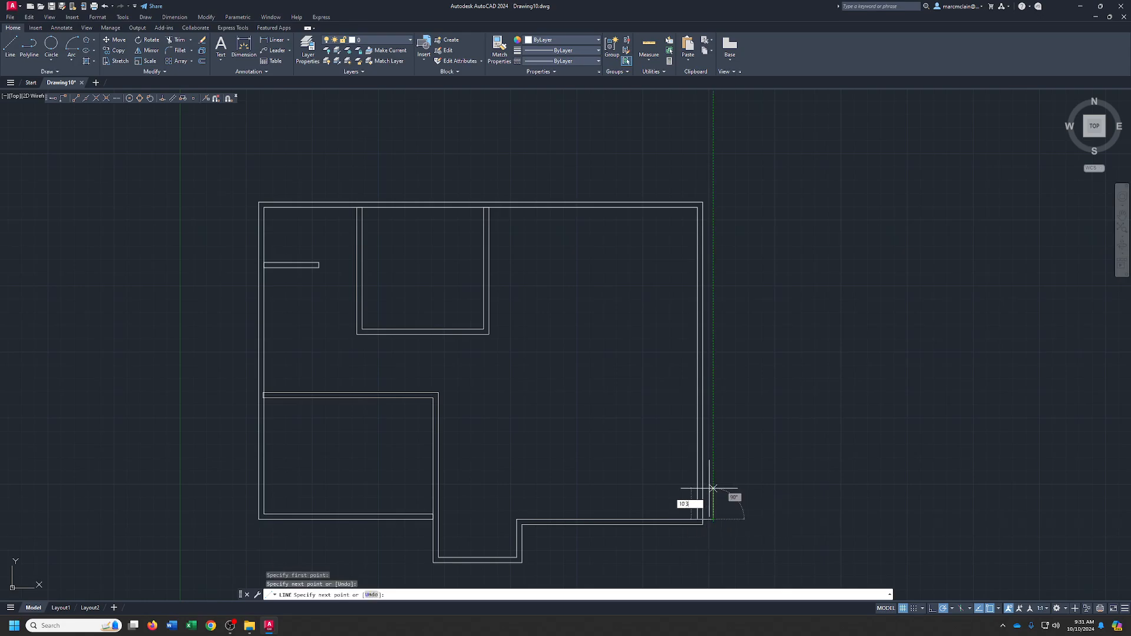
key("Return")
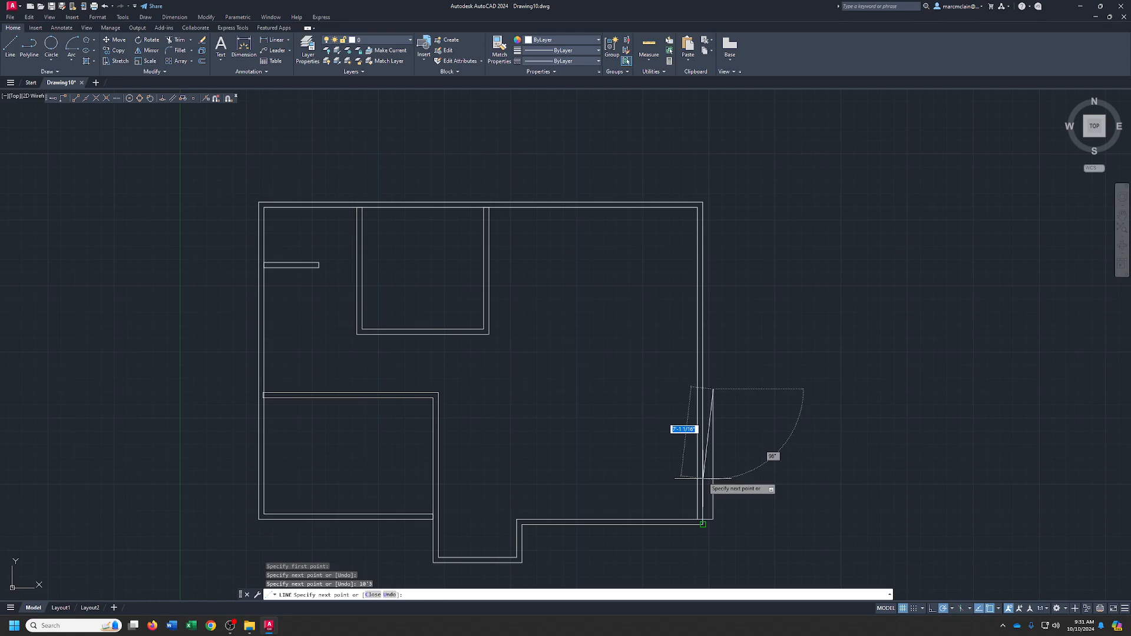
left_click(697, 389)
right_click(698, 390)
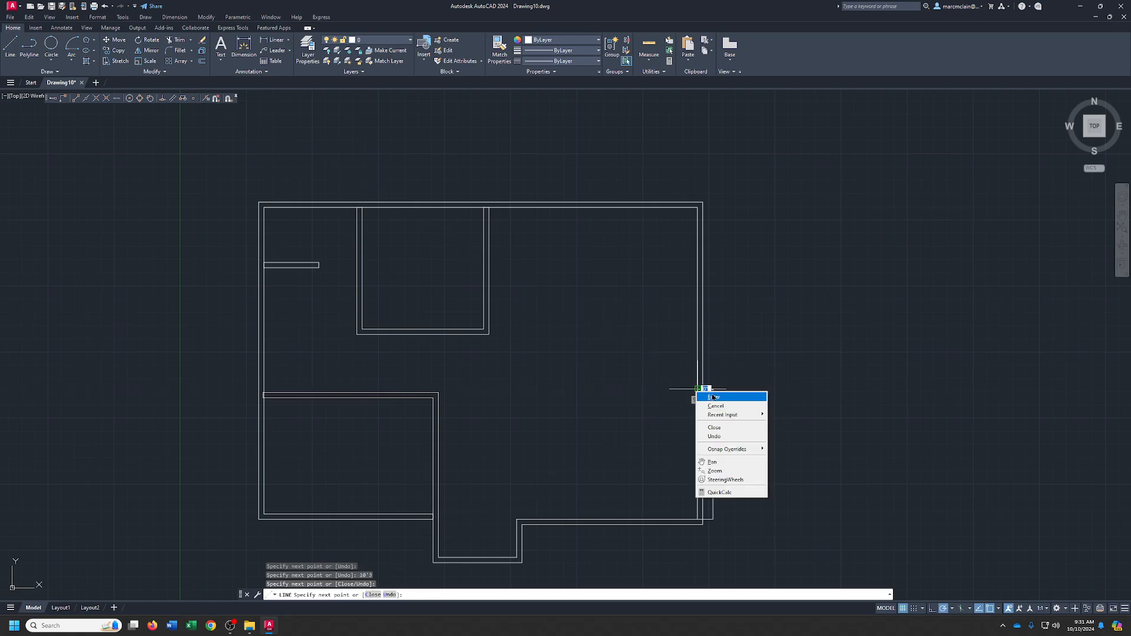
left_click(710, 395)
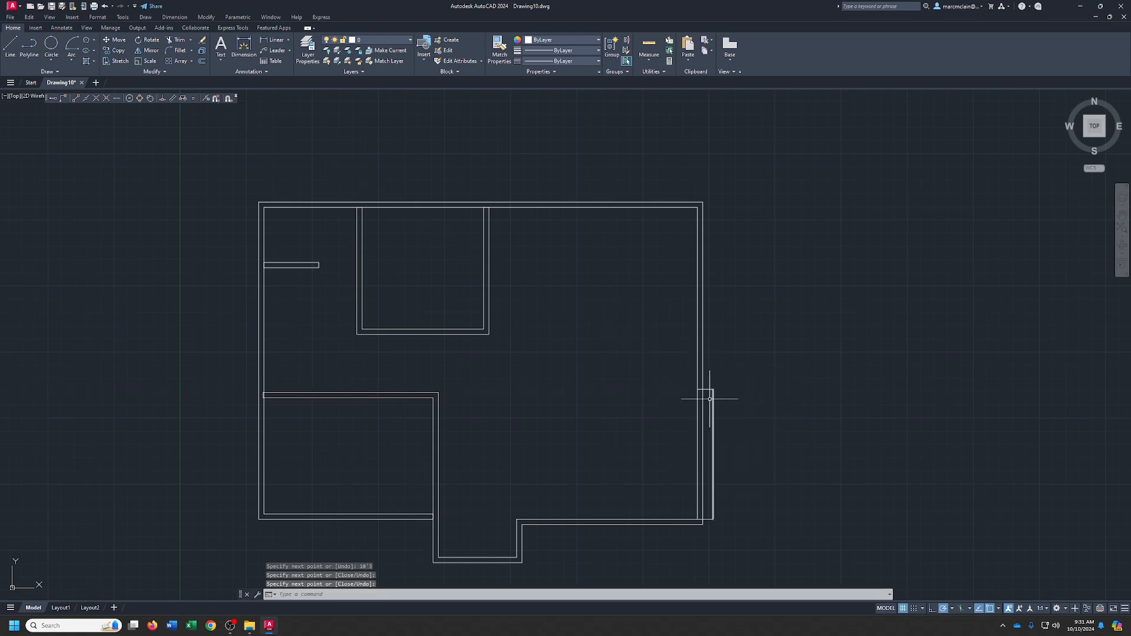
left_click(145, 17)
left_click(154, 69)
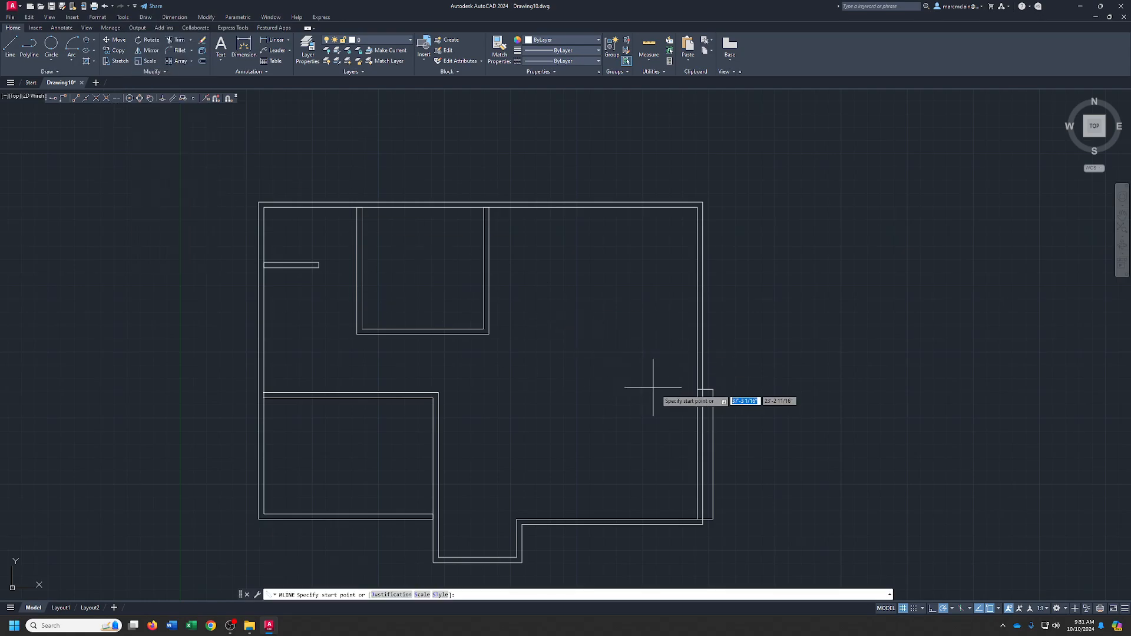
left_click(697, 389)
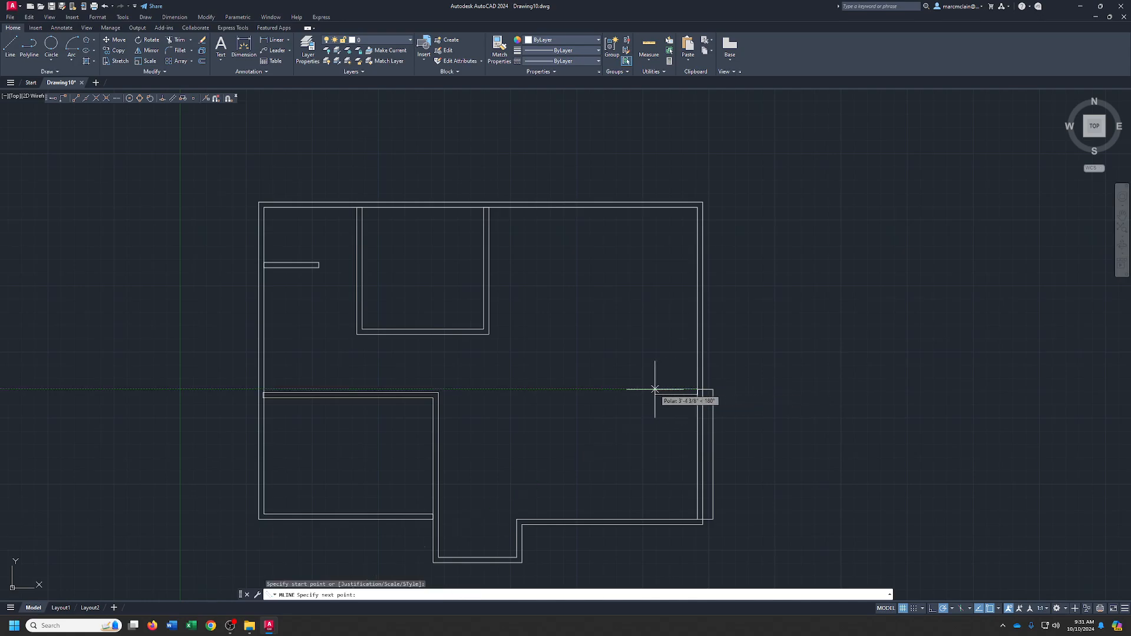
key("Return")
Start a WALL multiline and set its justification to Top.
right_click(675, 401)
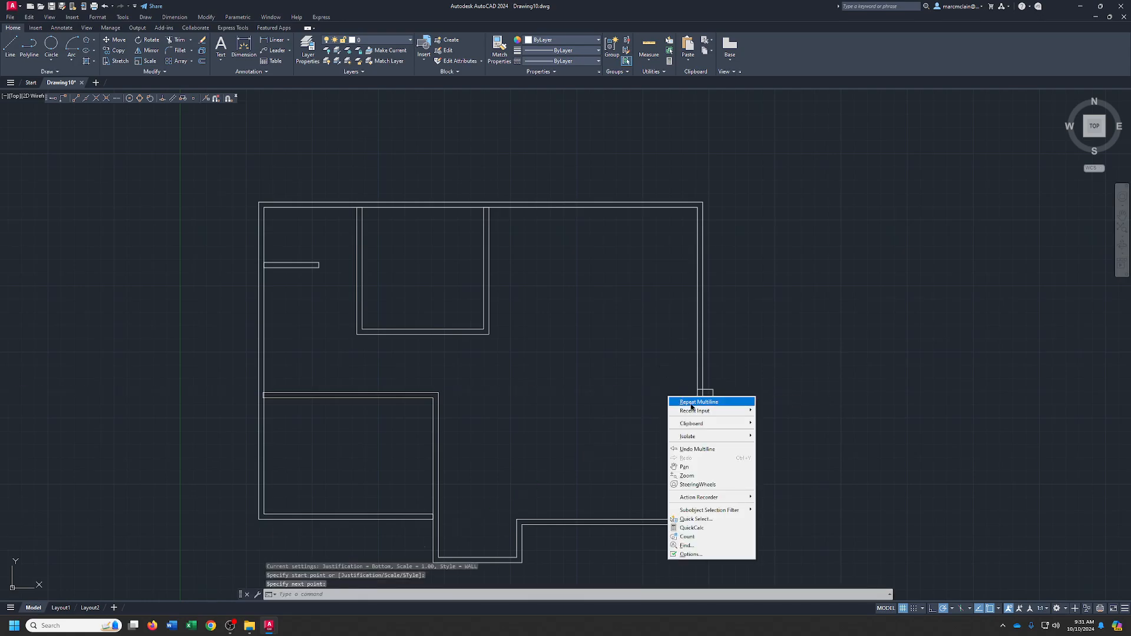
left_click(692, 403)
right_click(682, 395)
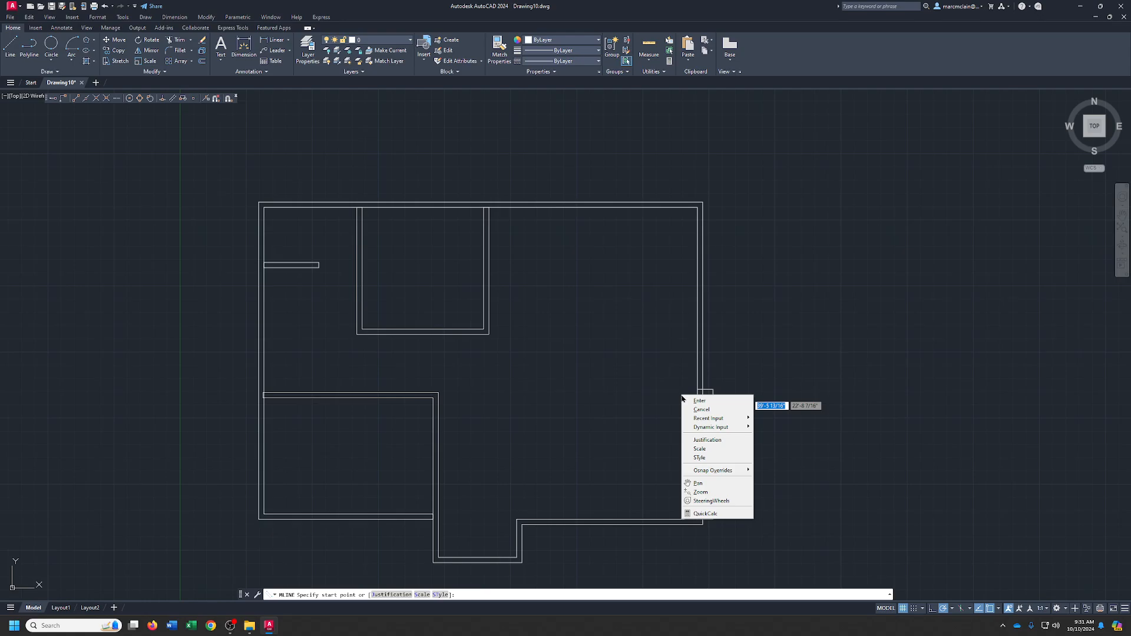
left_click(704, 440)
left_click(718, 463)
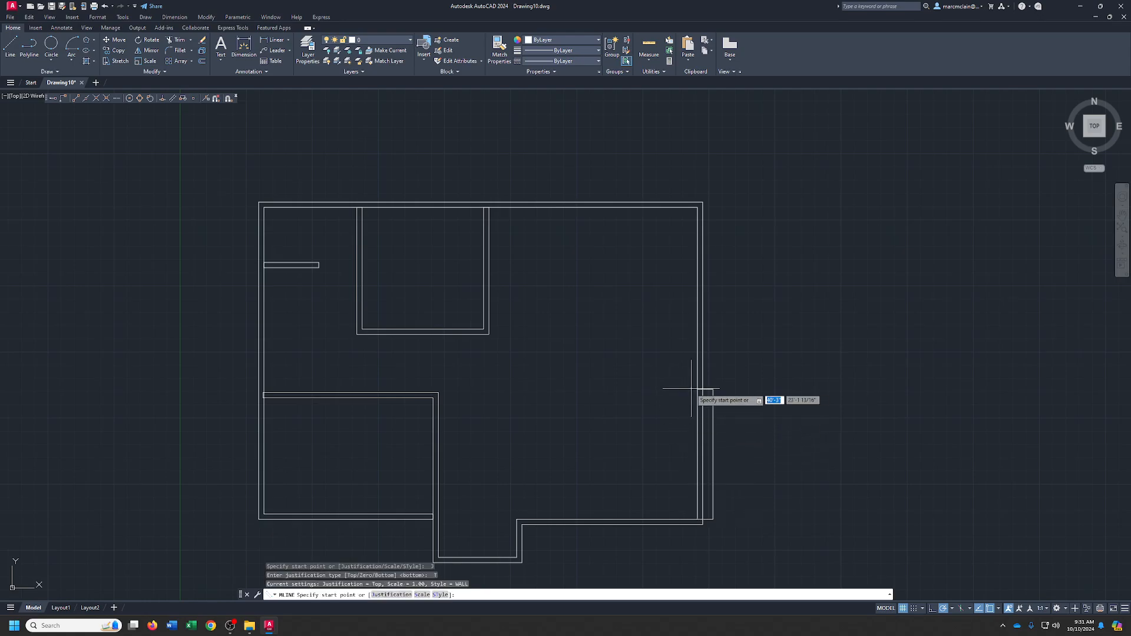
Draw the upper-right room's walls from the 10'3" guide's end: 10'7" left, then up to the top wall's inner face.
left_click(697, 389)
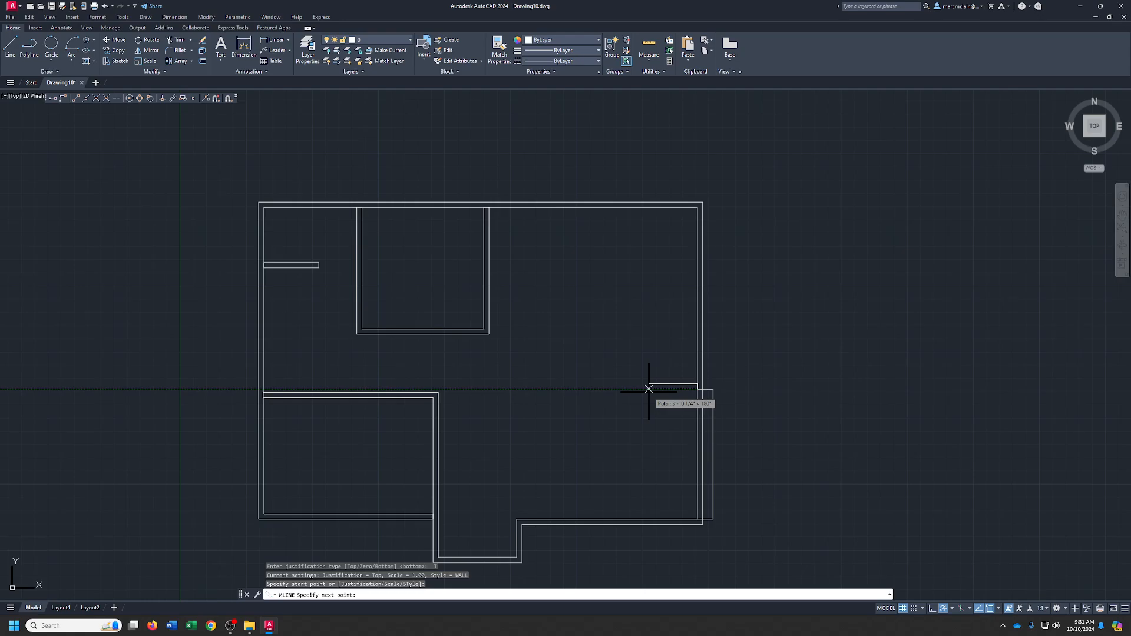
type("1")
key("Return")
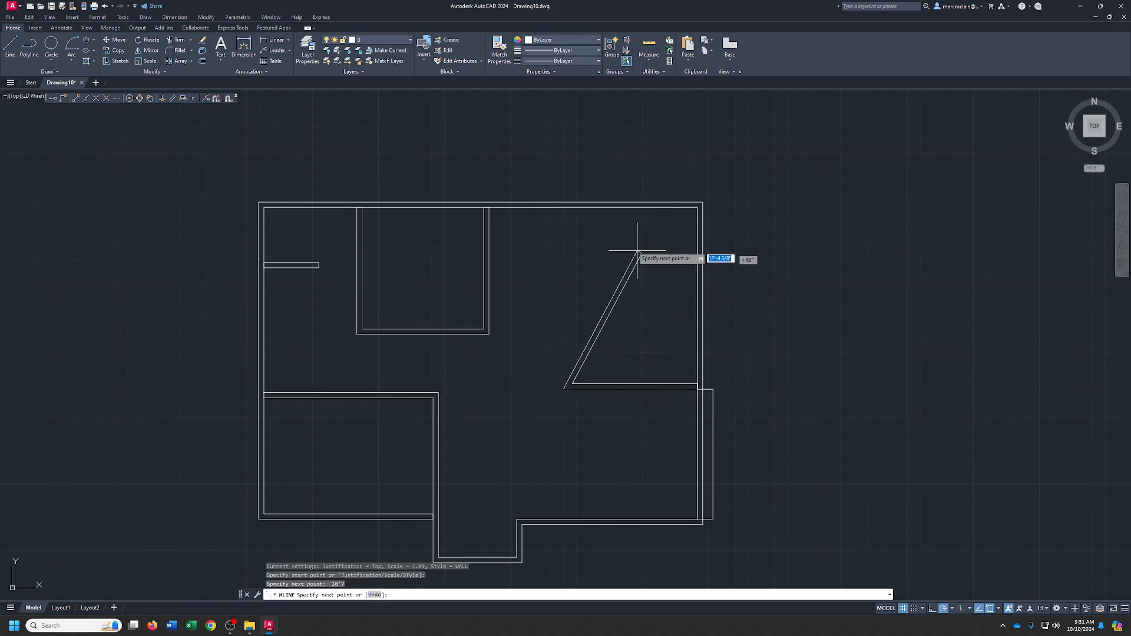
left_click(563, 208)
right_click(563, 208)
left_click(583, 215)
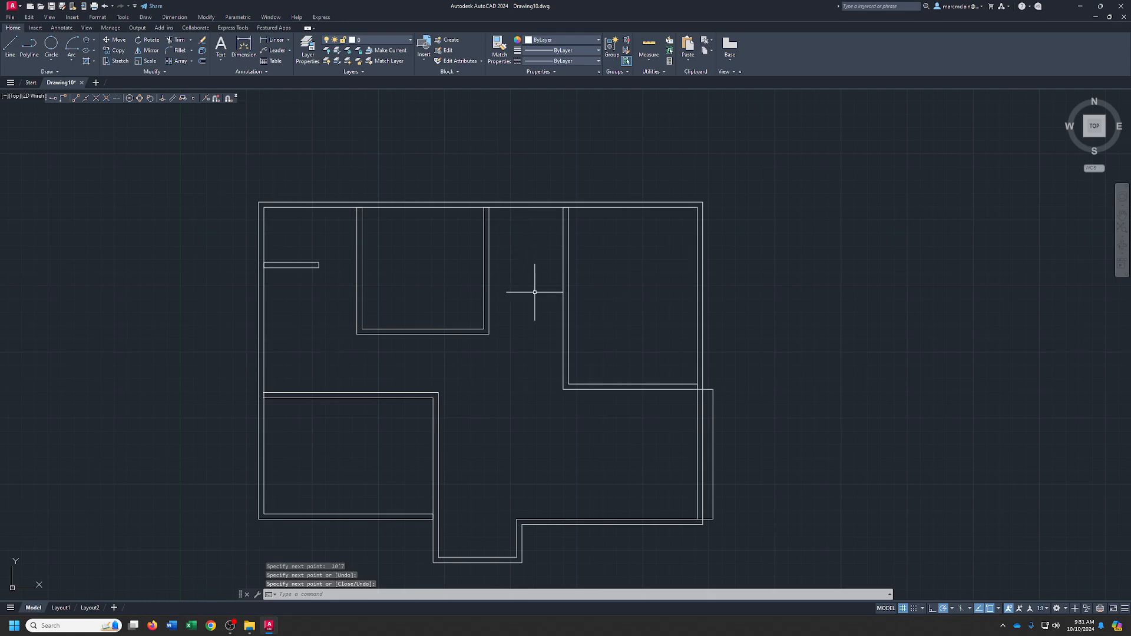
Draw guide lines from the upper-right room's upper-left inner corner: slightly right, 8' down, then left across the gap between the two upper rooms.
left_click(11, 49)
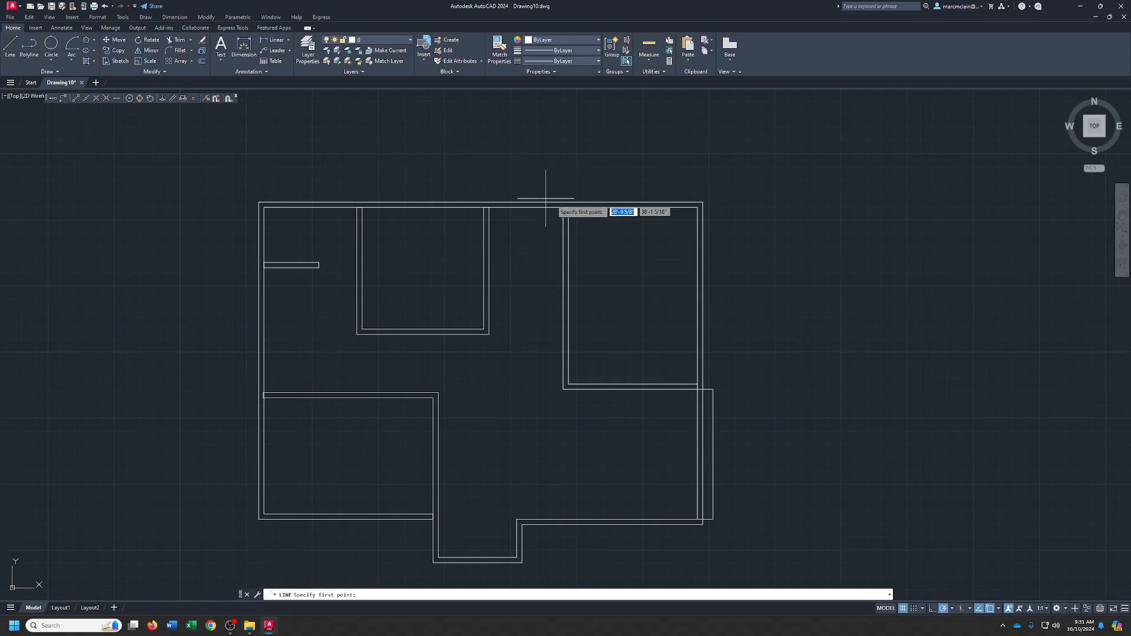
left_click(591, 207)
type("8")
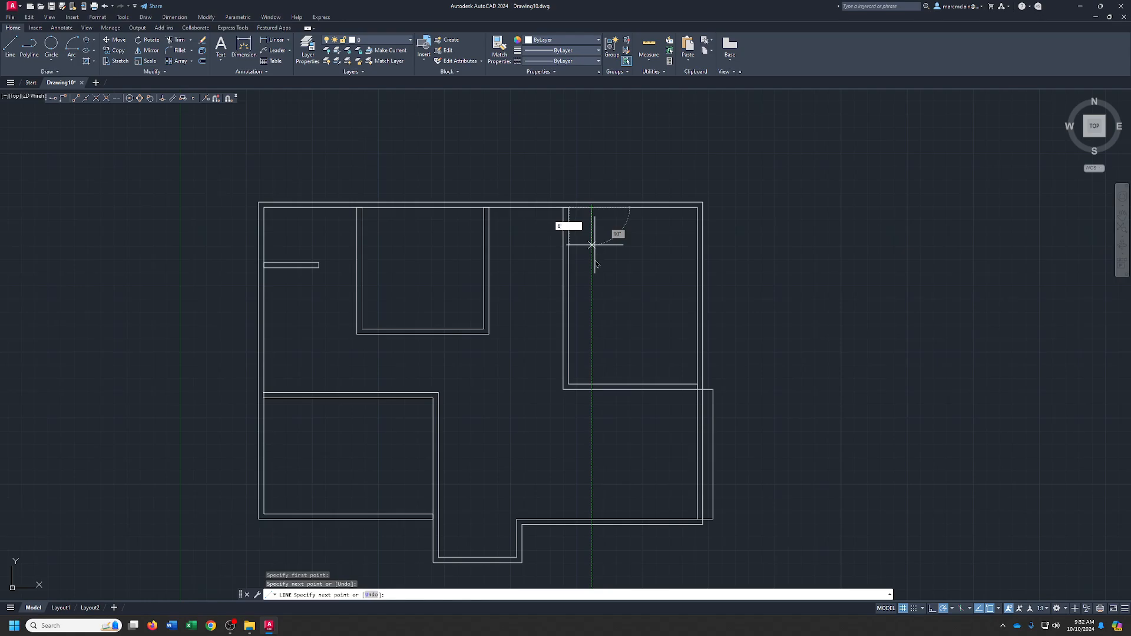
key("Return")
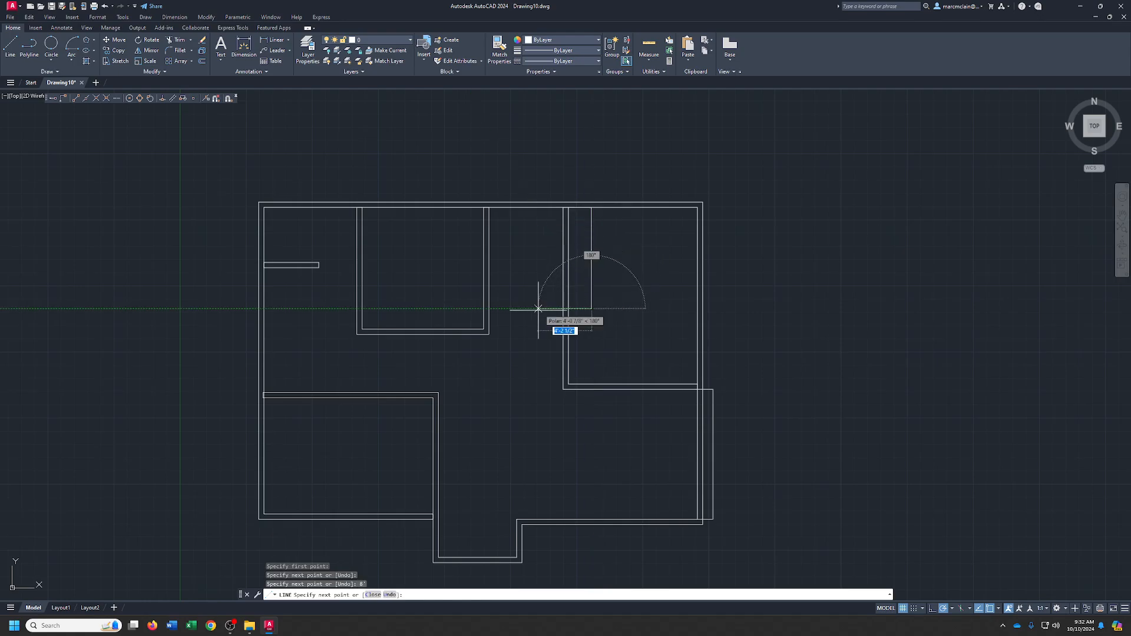
left_click(462, 308)
right_click(462, 308)
left_click(488, 323)
Delete the guide lines outside the right exterior wall and the short guide along the top wall's inner face.
left_click(740, 377)
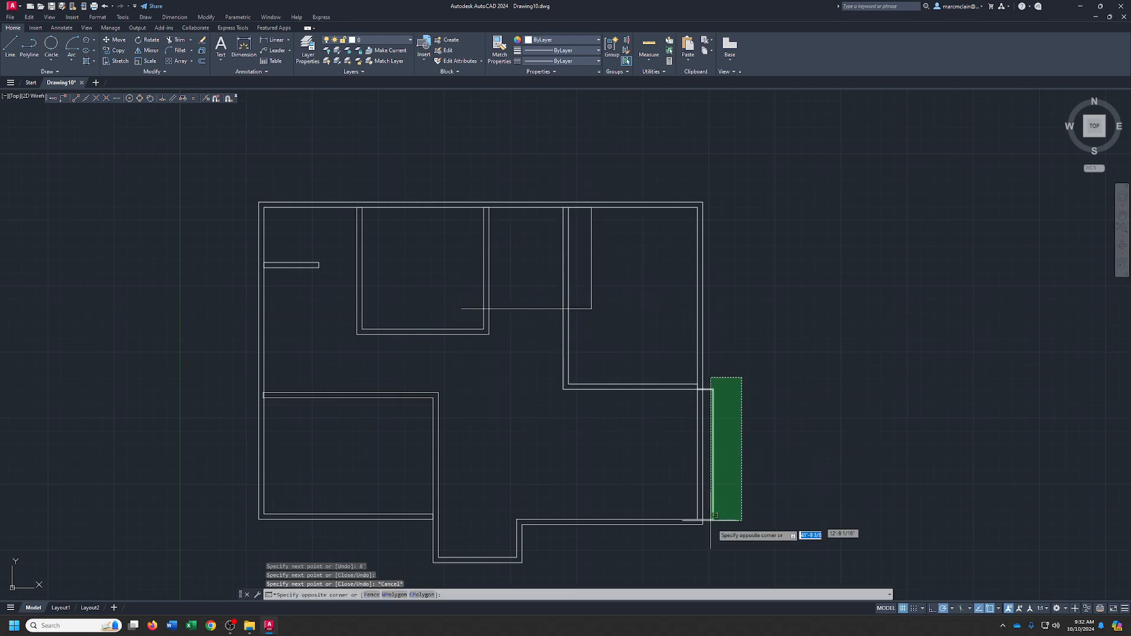
left_click(713, 530)
left_click(533, 171)
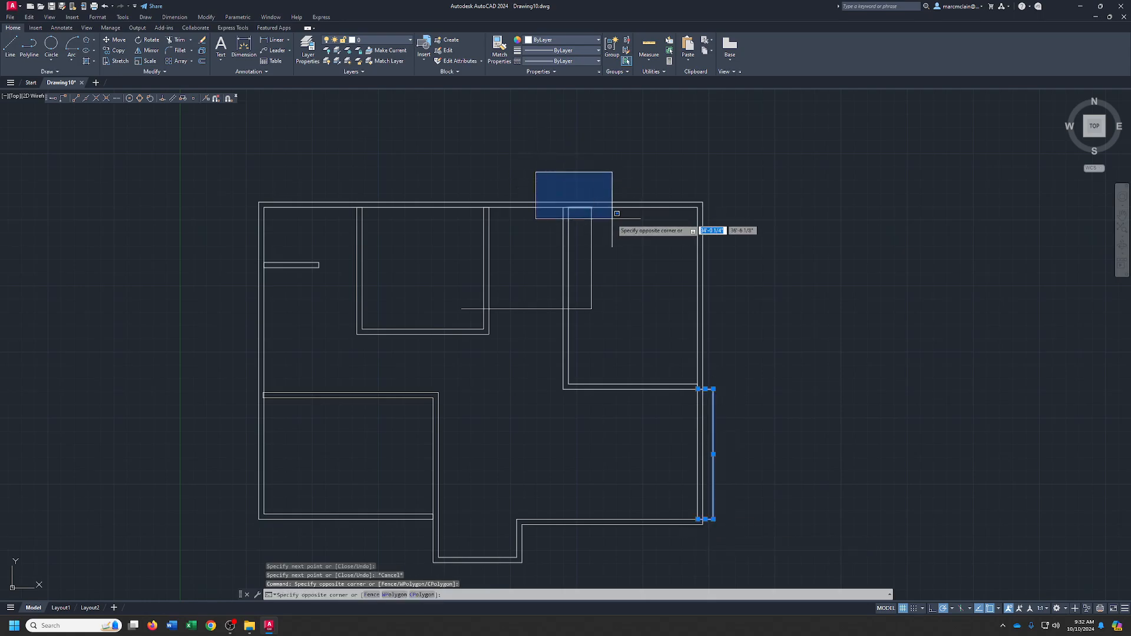
left_click(614, 219)
key("Delete")
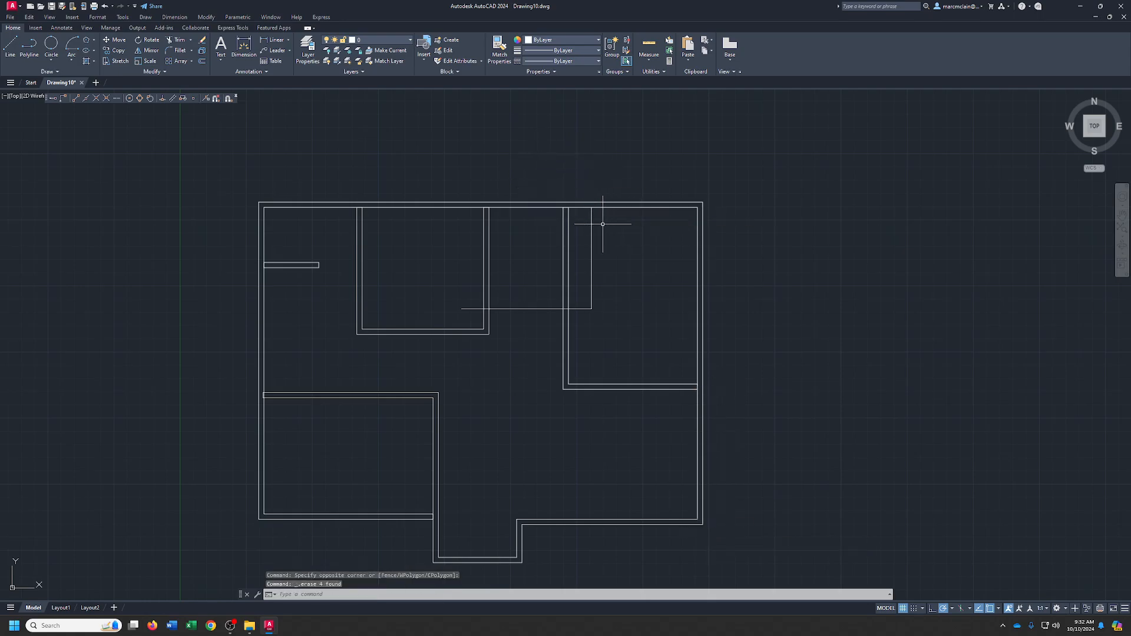
left_click(144, 18)
left_click(162, 62)
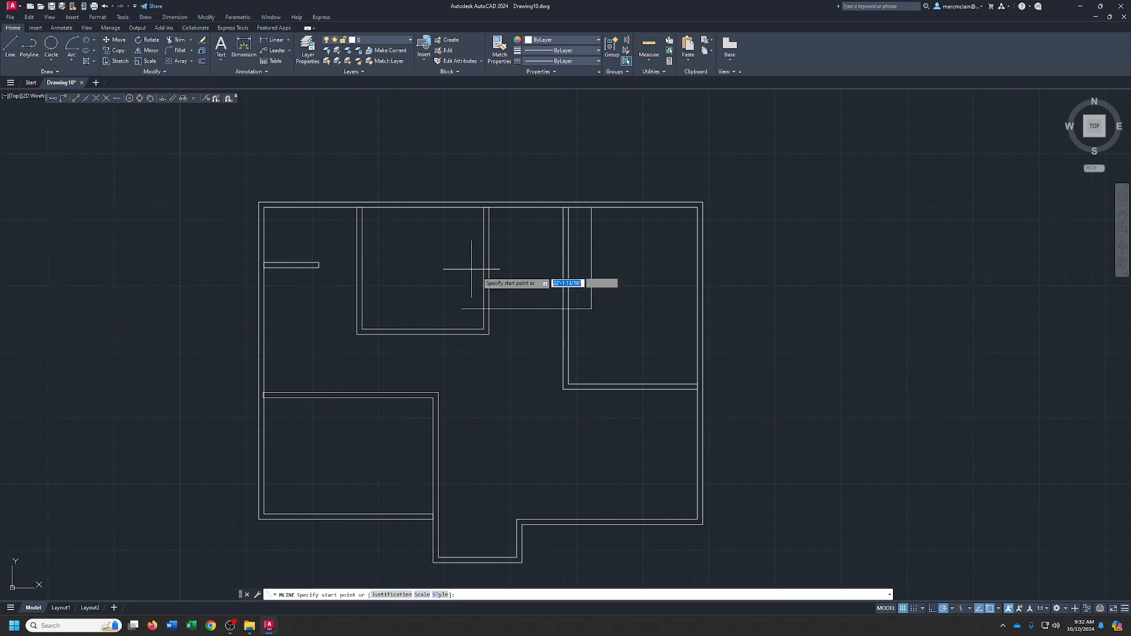
left_click(563, 308)
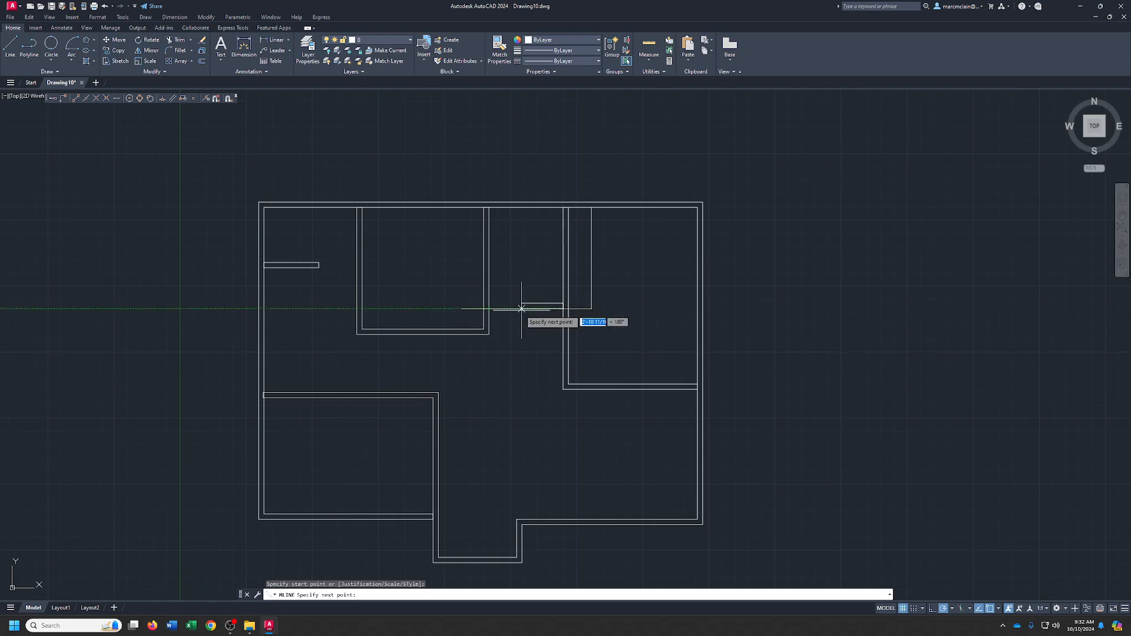
key("Return")
Draw a WALL multiline along the 8' guide from the middle room's right wall to the upper-right room's left wall.
right_click(504, 316)
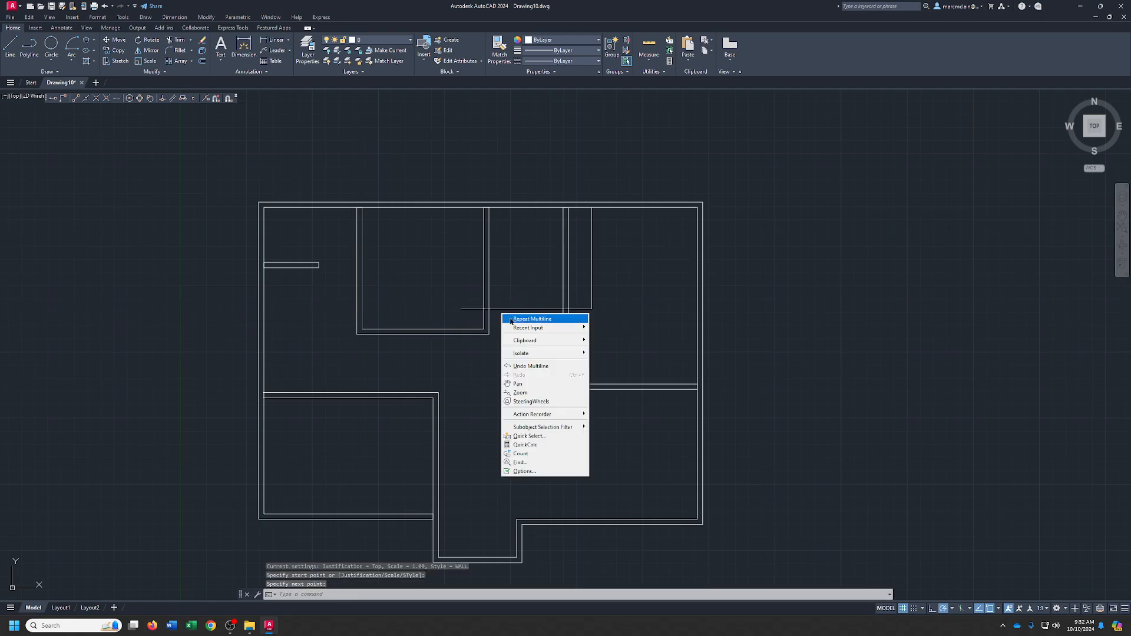
left_click(510, 319)
left_click(489, 308)
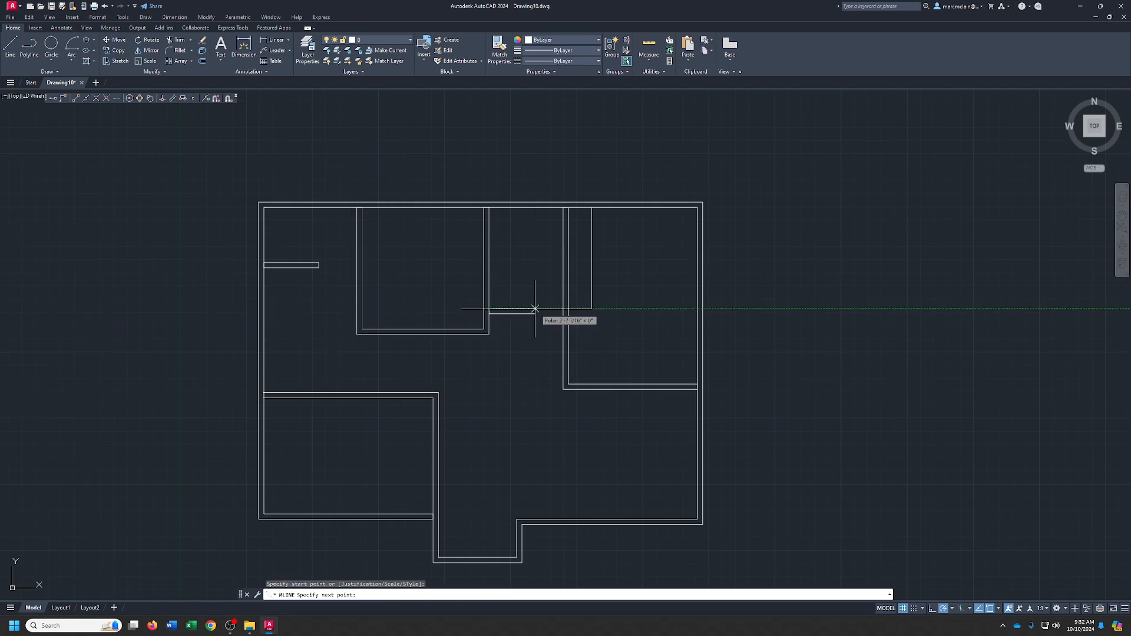
left_click(563, 308)
right_click(564, 308)
left_click(577, 313)
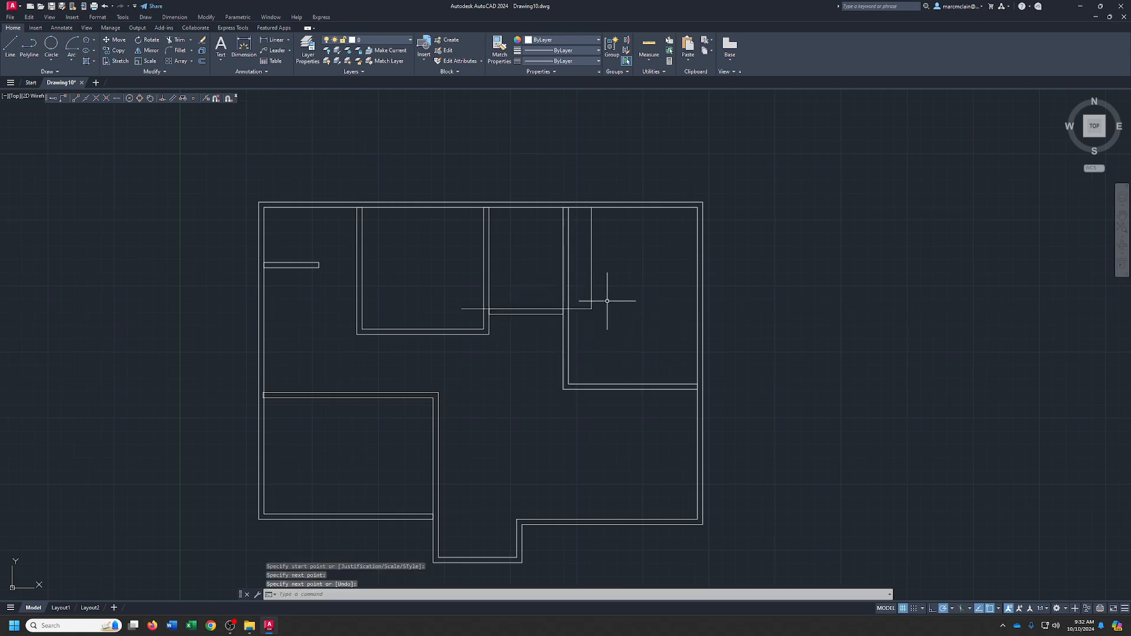
Delete the remaining vertical and horizontal guide lines at the 8' wall.
left_click(607, 301)
left_click(588, 311)
key("Delete")
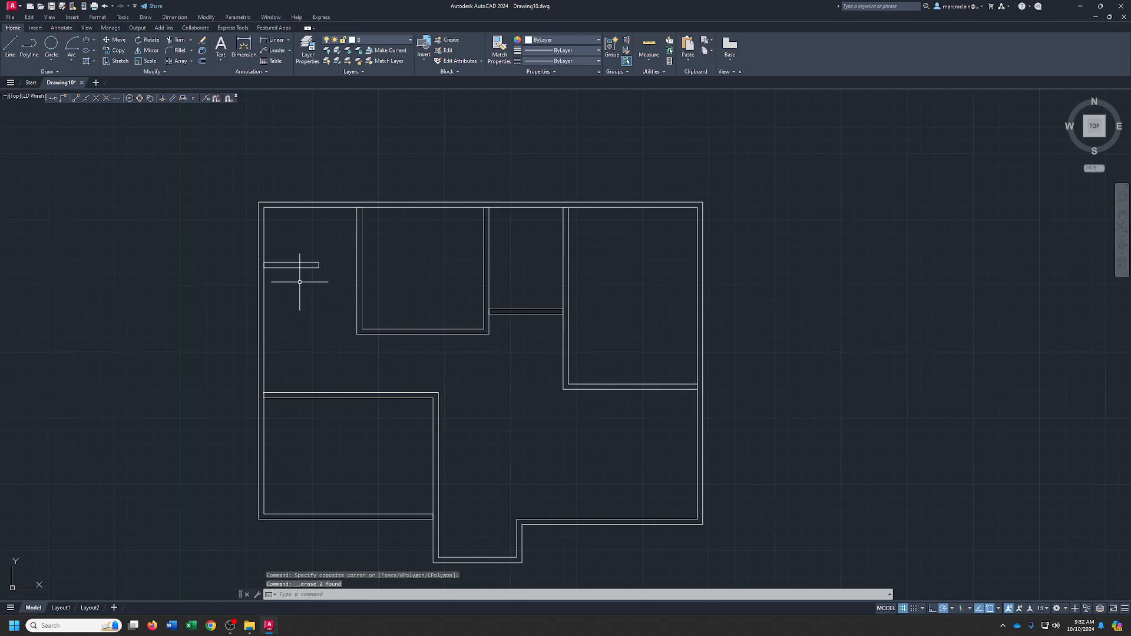
Join the short upper-left interior wall to the left exterior wall with the Open Tee multiline edit tool.
double_click(298, 207)
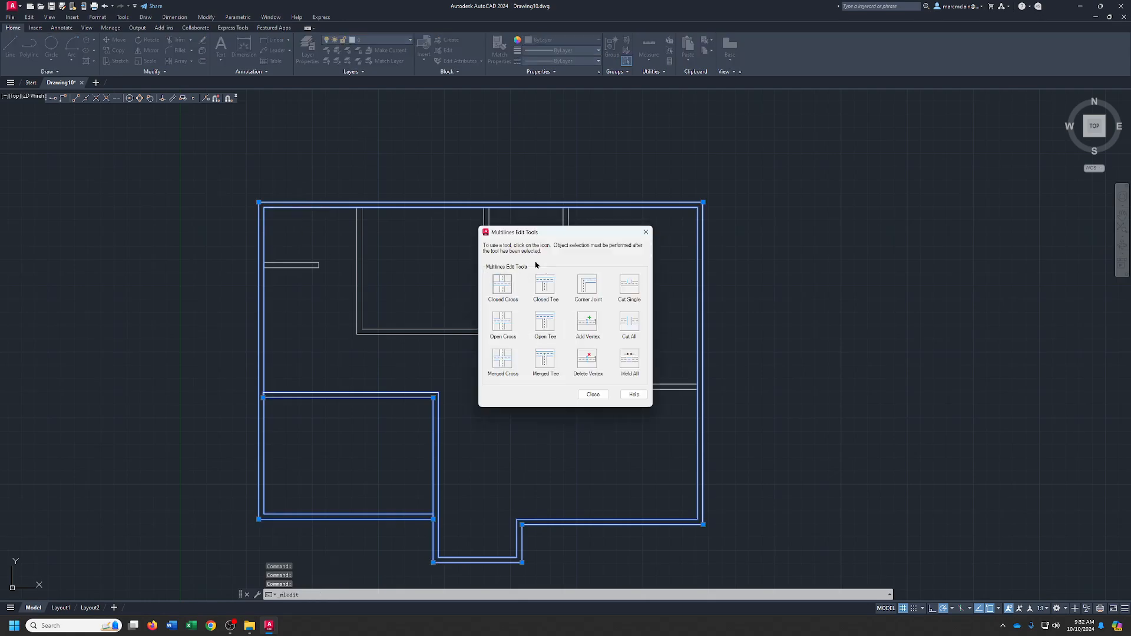
left_click(545, 323)
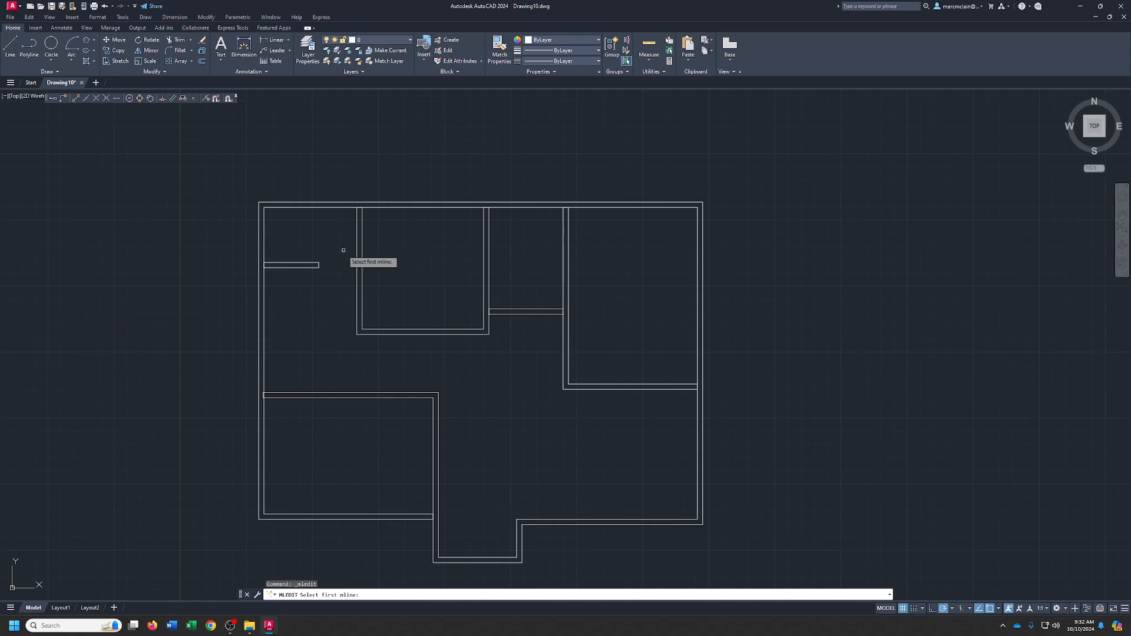
left_click(283, 263)
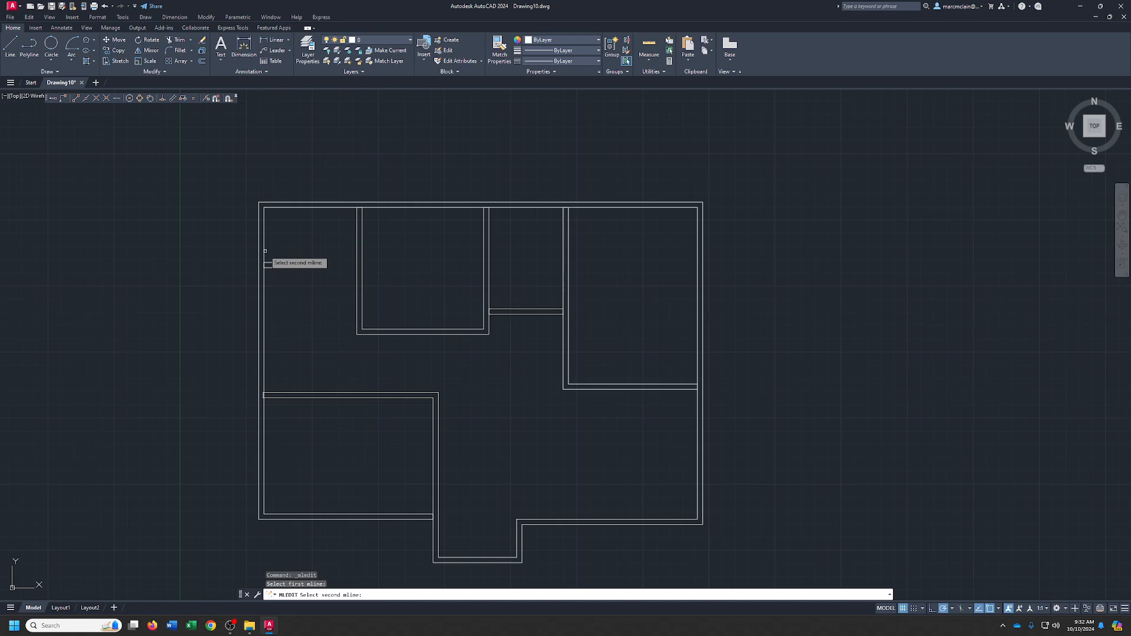
left_click(265, 251)
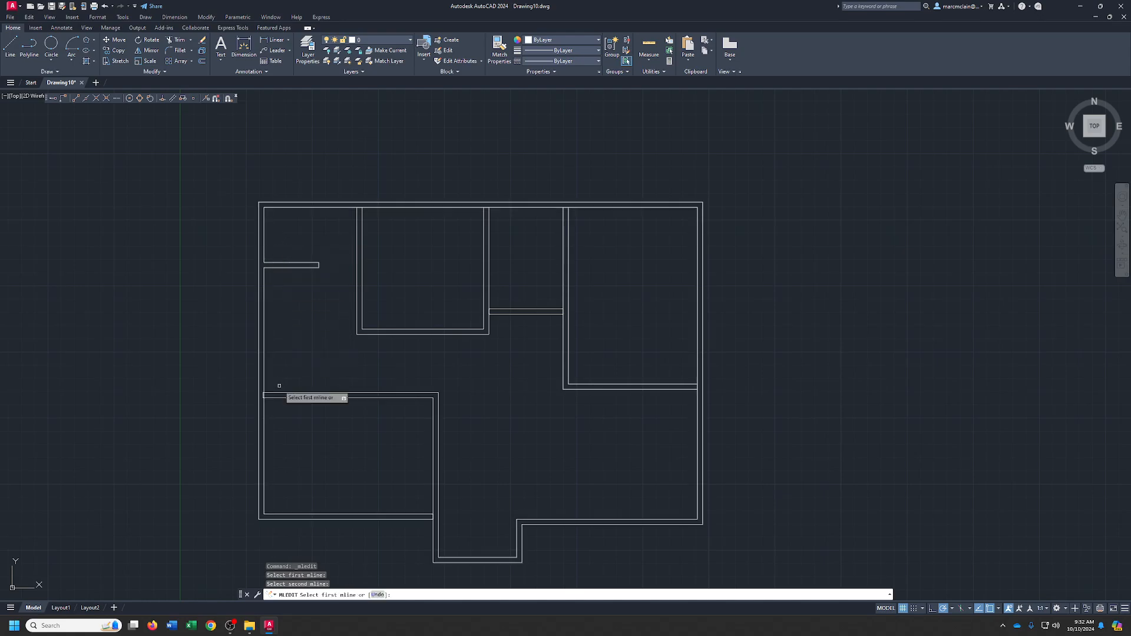
Open the lower-left room's two wall junctions, at the left exterior wall and at its lower-right corner, with Open Tee.
left_click(262, 377)
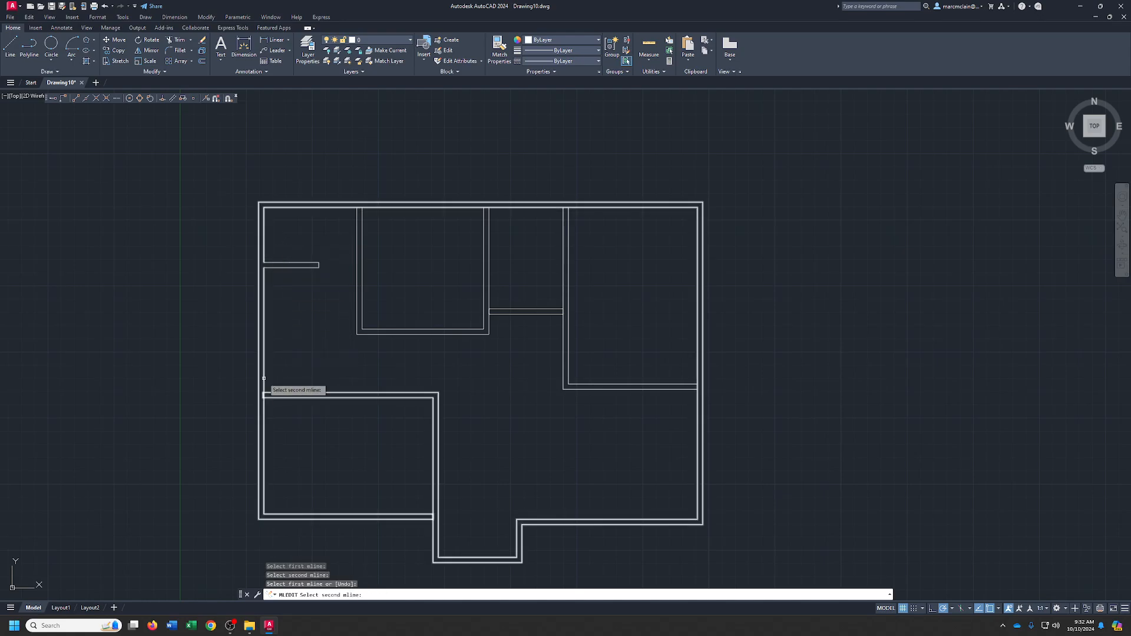
left_click(262, 379)
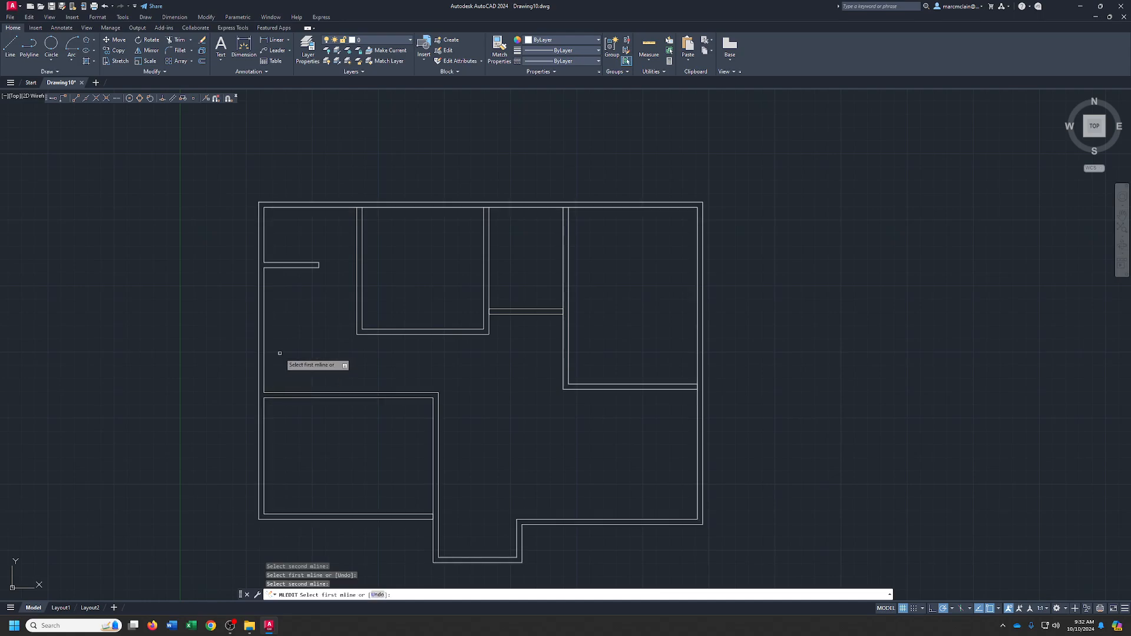
left_click(422, 516)
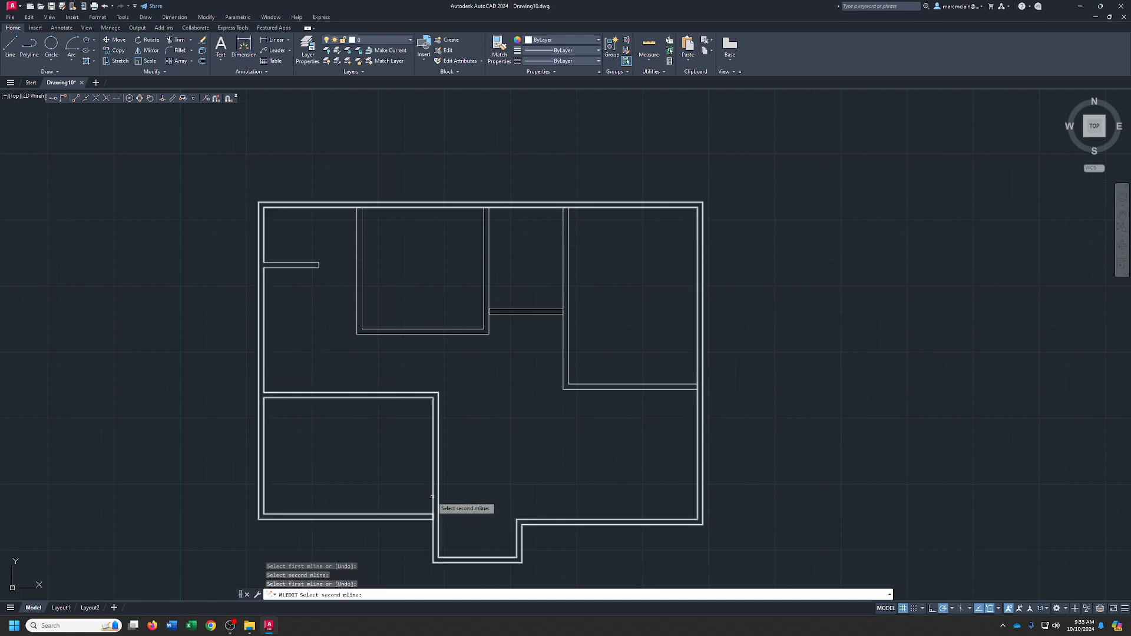
left_click(432, 497)
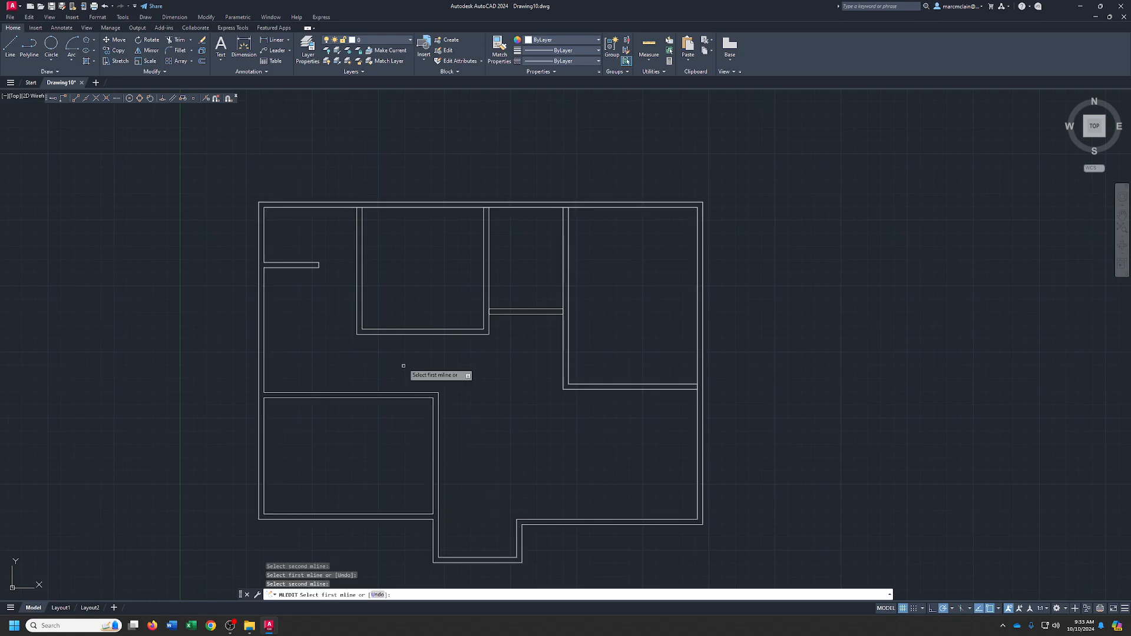
Use Open Tee where the upper middle room's two side walls and the upper-right room's left wall meet the top exterior wall.
left_click(363, 234)
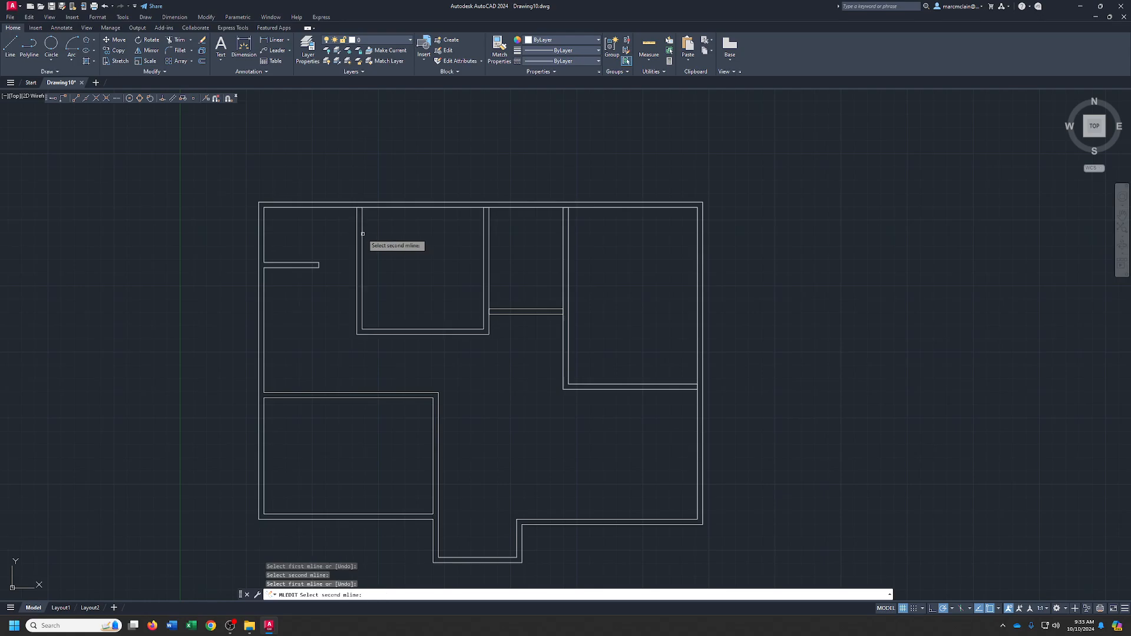
left_click(380, 208)
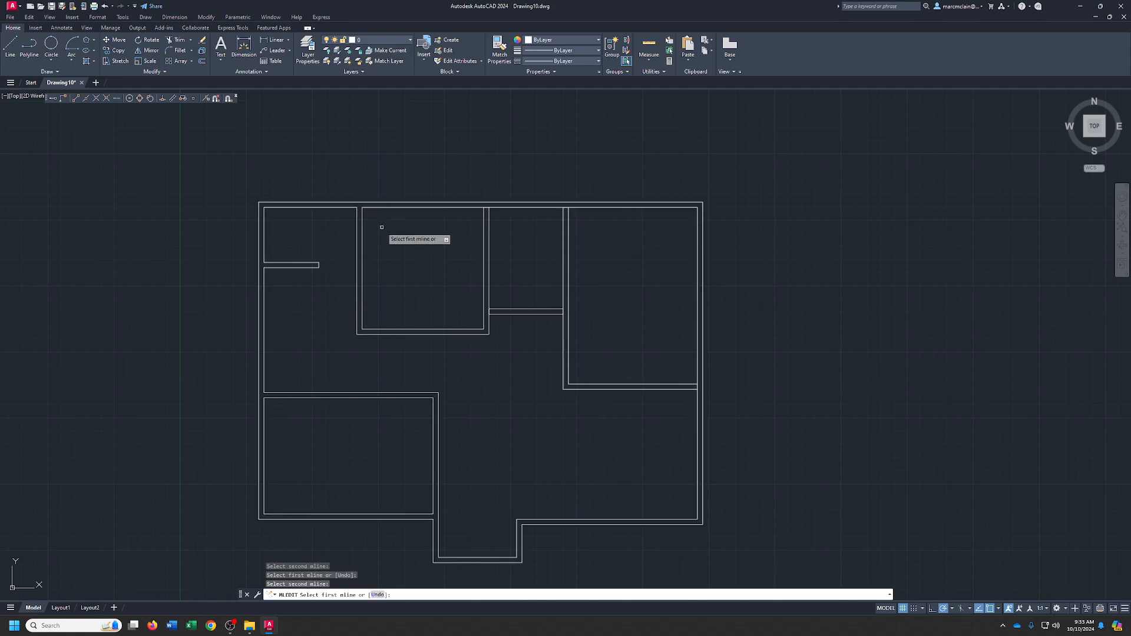
left_click(489, 233)
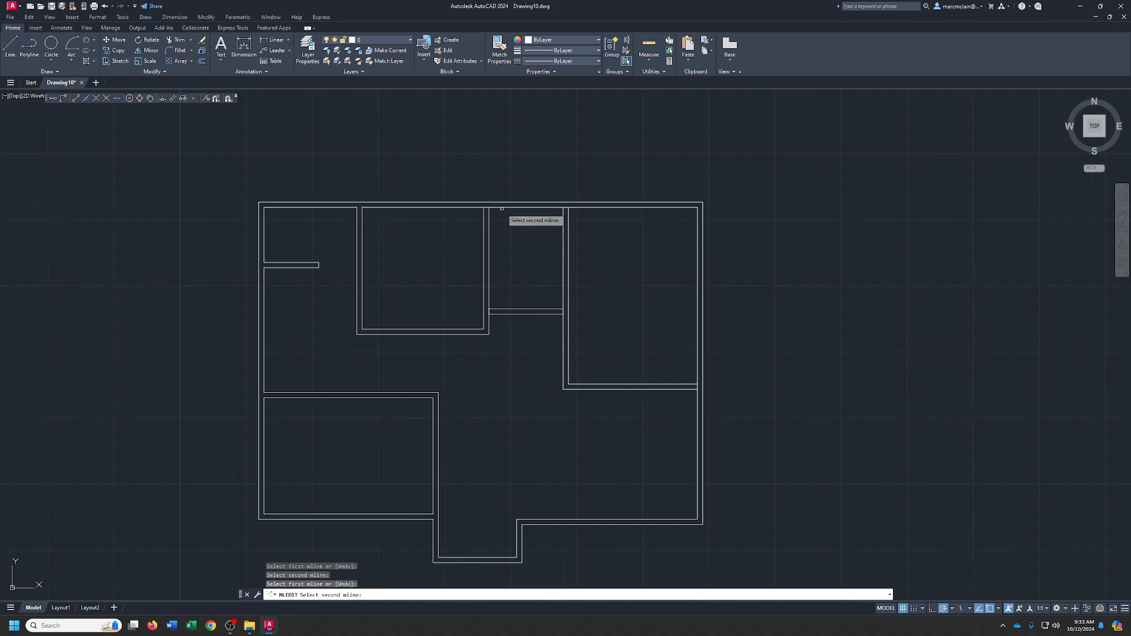
left_click(502, 208)
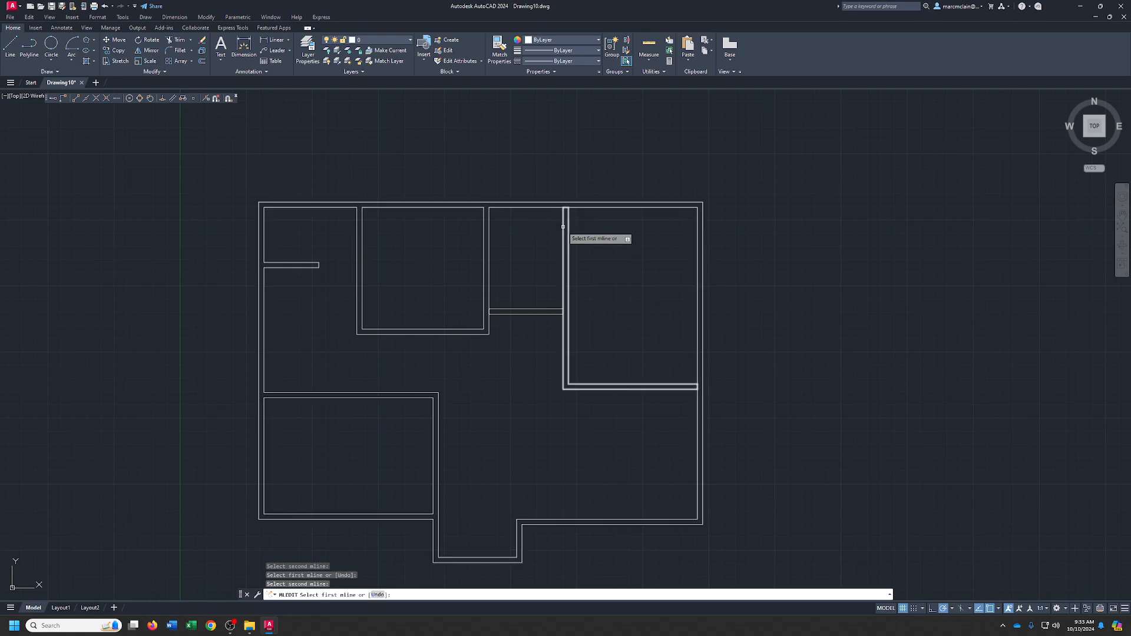
left_click(563, 226)
Use Open Tee at both ends of the short 8' wall and where the upper-right room's lower wall meets the right exterior wall.
left_click(538, 305)
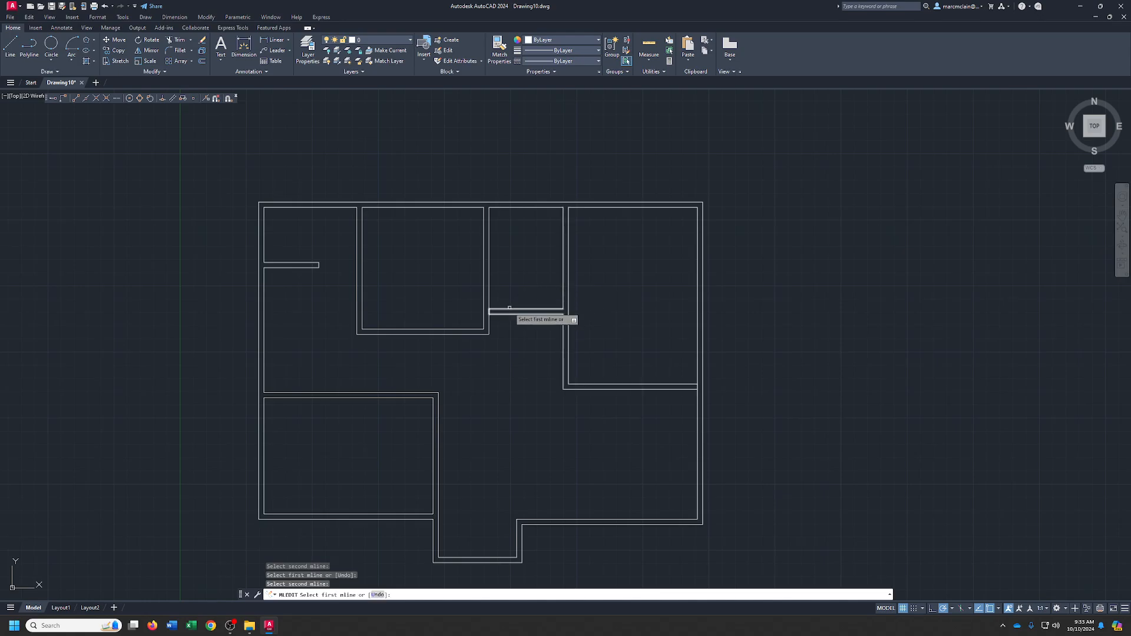
left_click(510, 308)
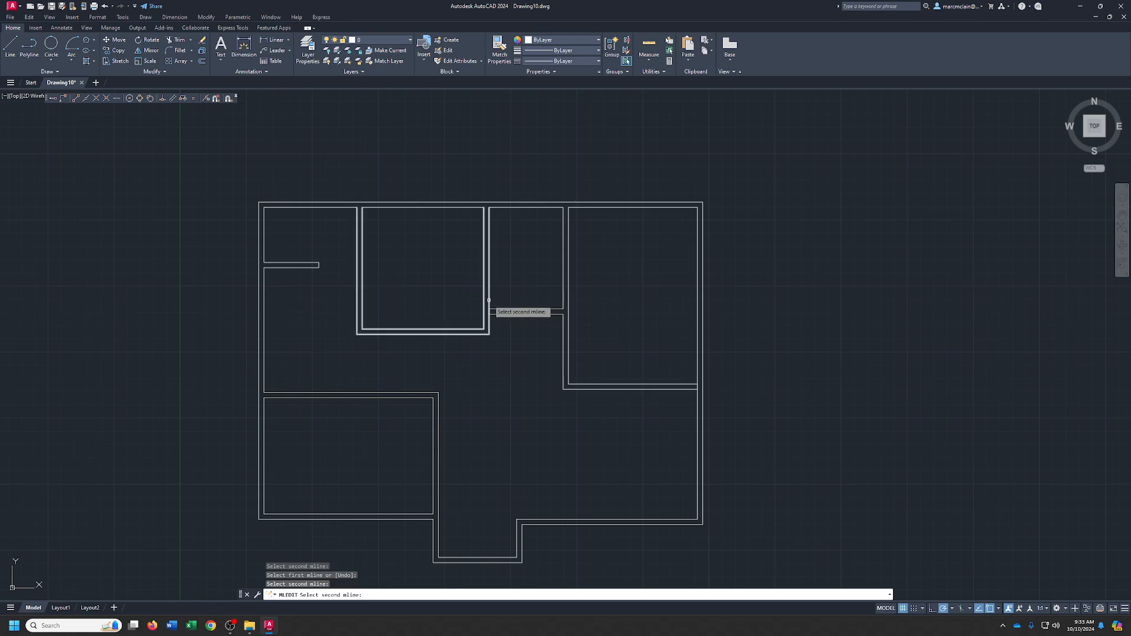
left_click(488, 300)
left_click(662, 386)
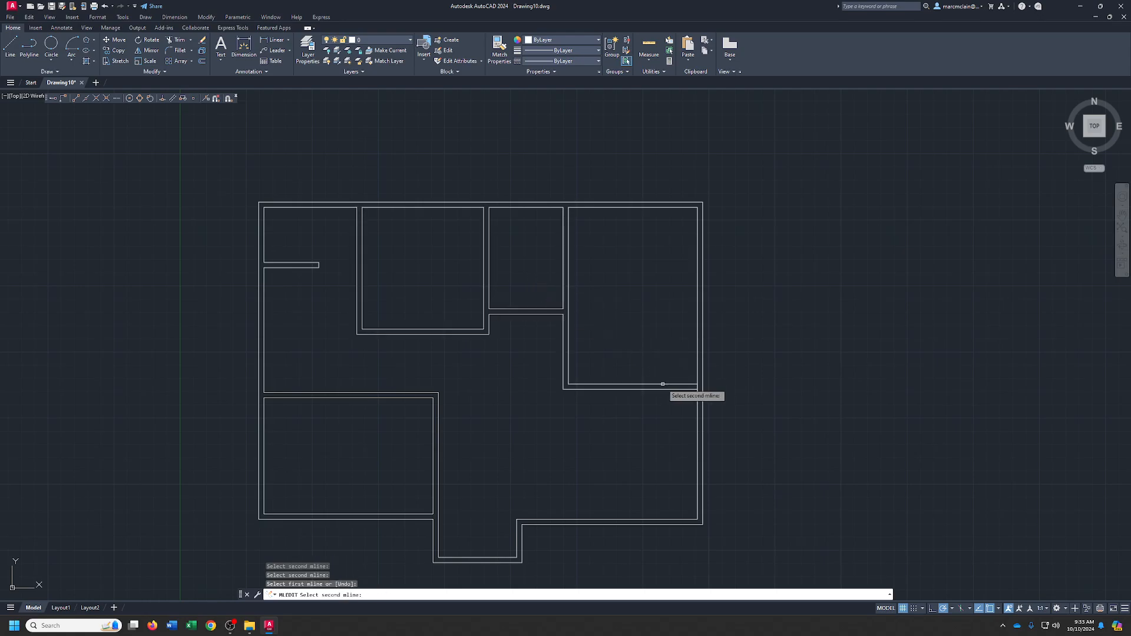
left_click(691, 370)
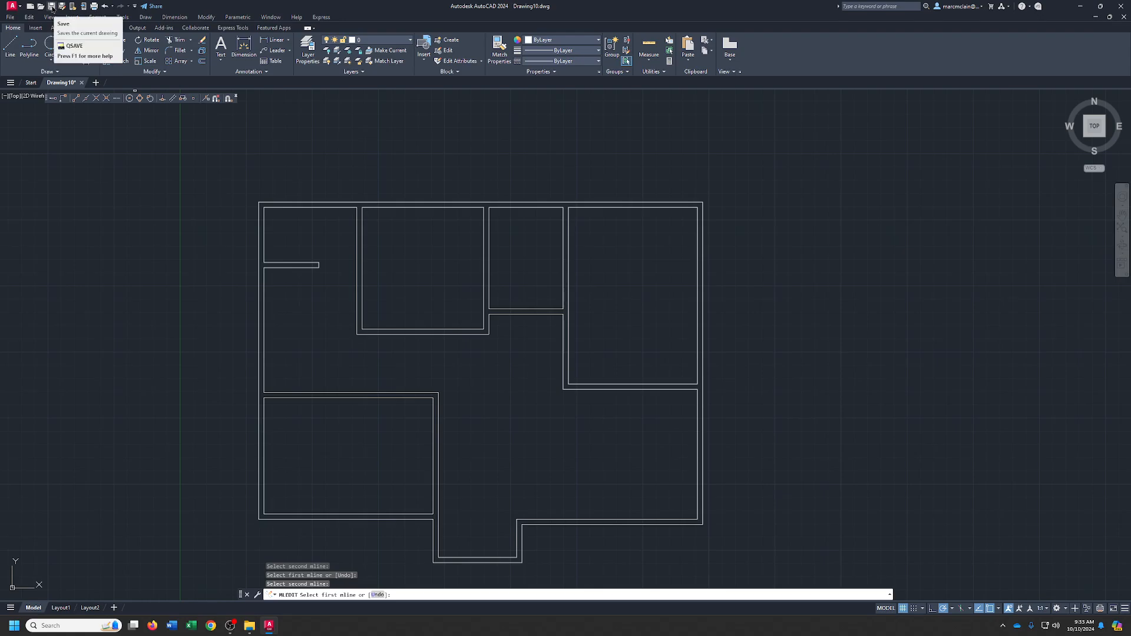
Save the drawing as Cad26 in the Intro Tutorial DWG Files folder.
left_click(51, 9)
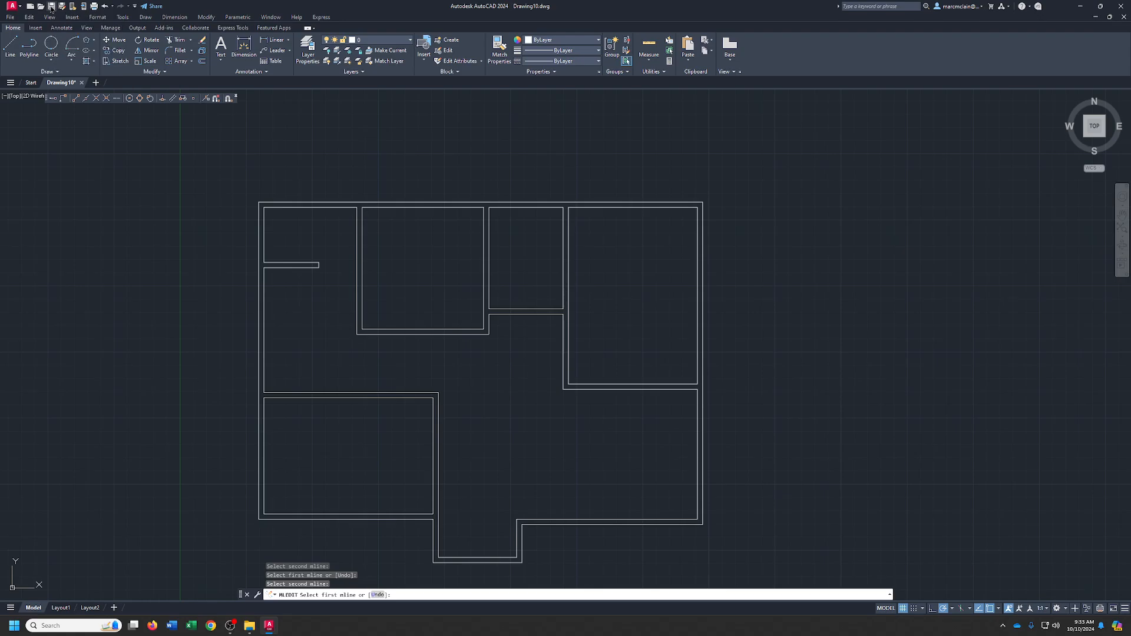
type("C")
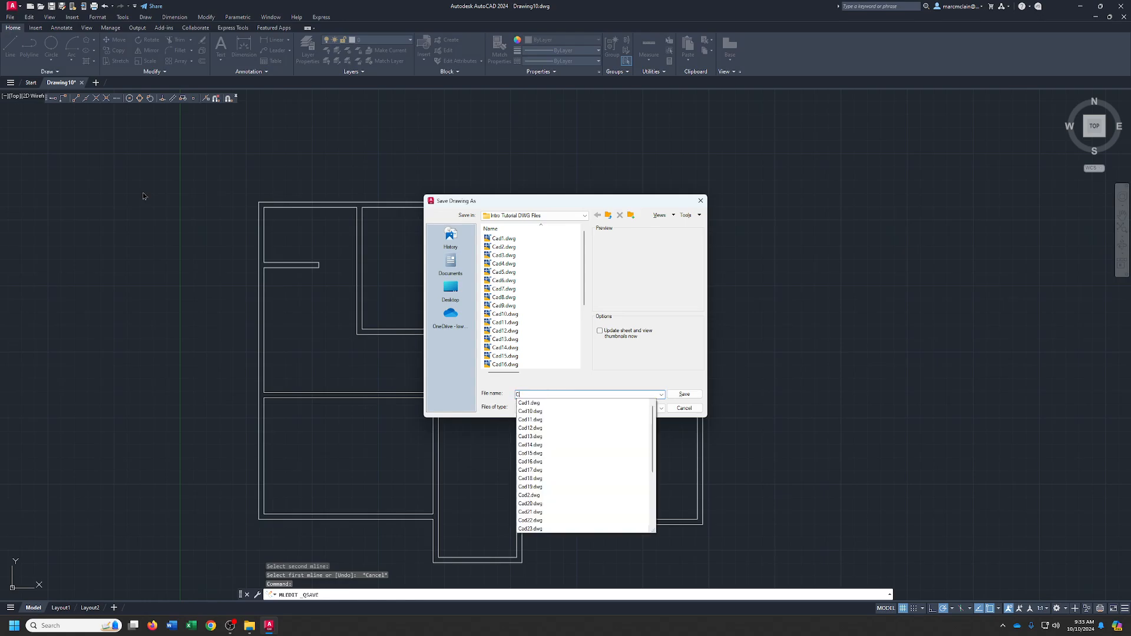
type("ad26")
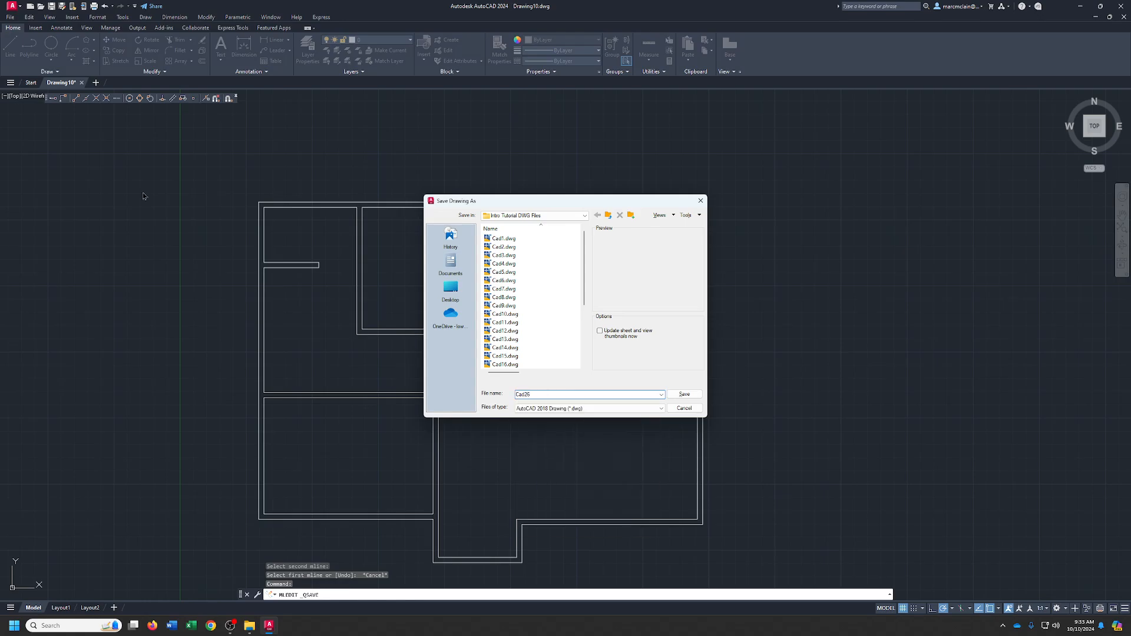
key("Return")
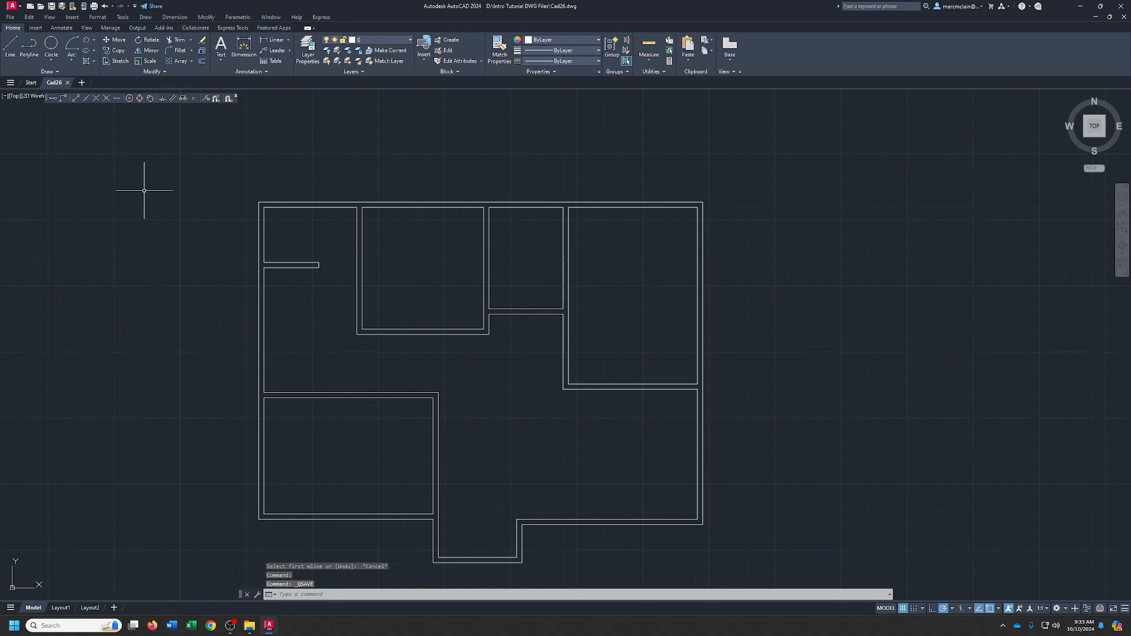
Open the layer manager over the drawing and create a new layer named Walls.
middle_click_drag(483, 402, 578, 386)
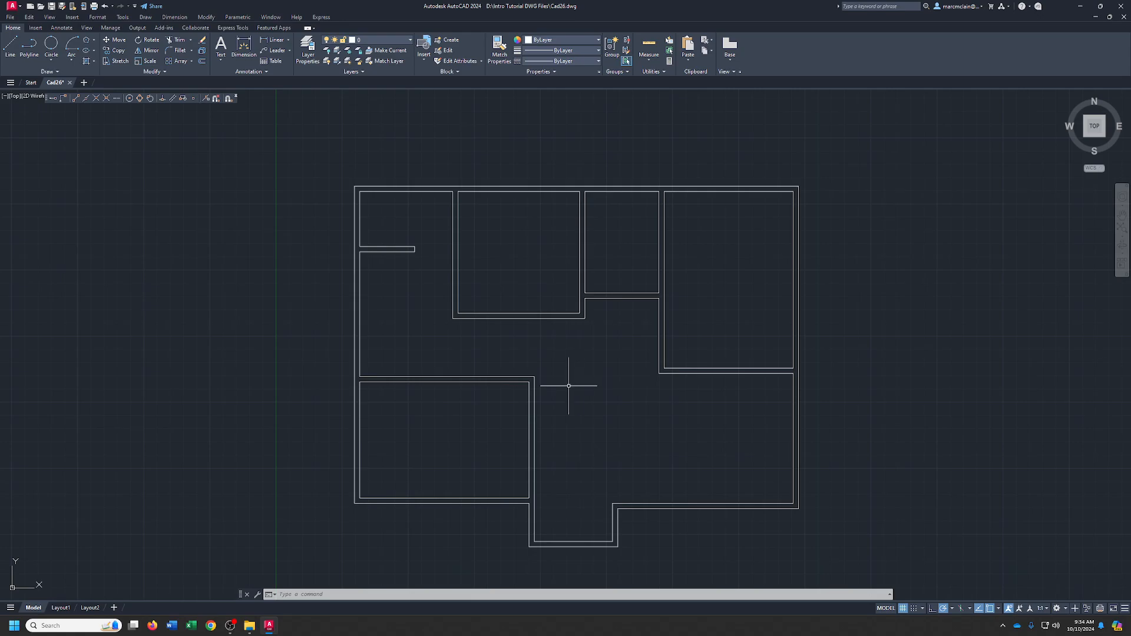
left_click(309, 55)
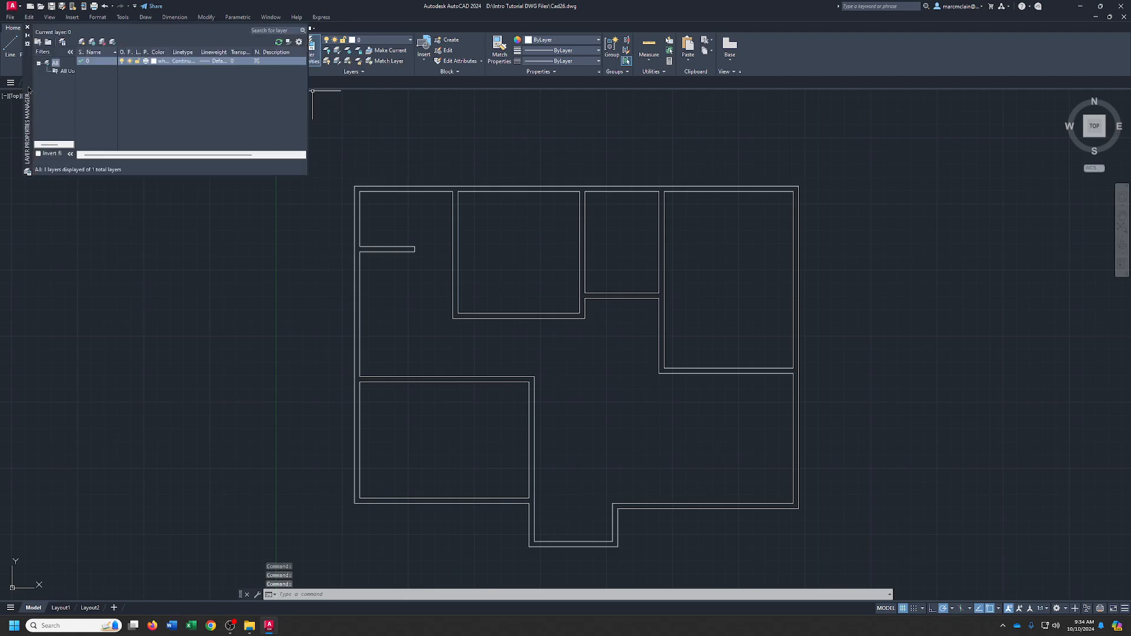
mouse_move(28, 90)
left_mouse_down()
mouse_move(530, 364)
mouse_move(495, 382)
left_mouse_up()
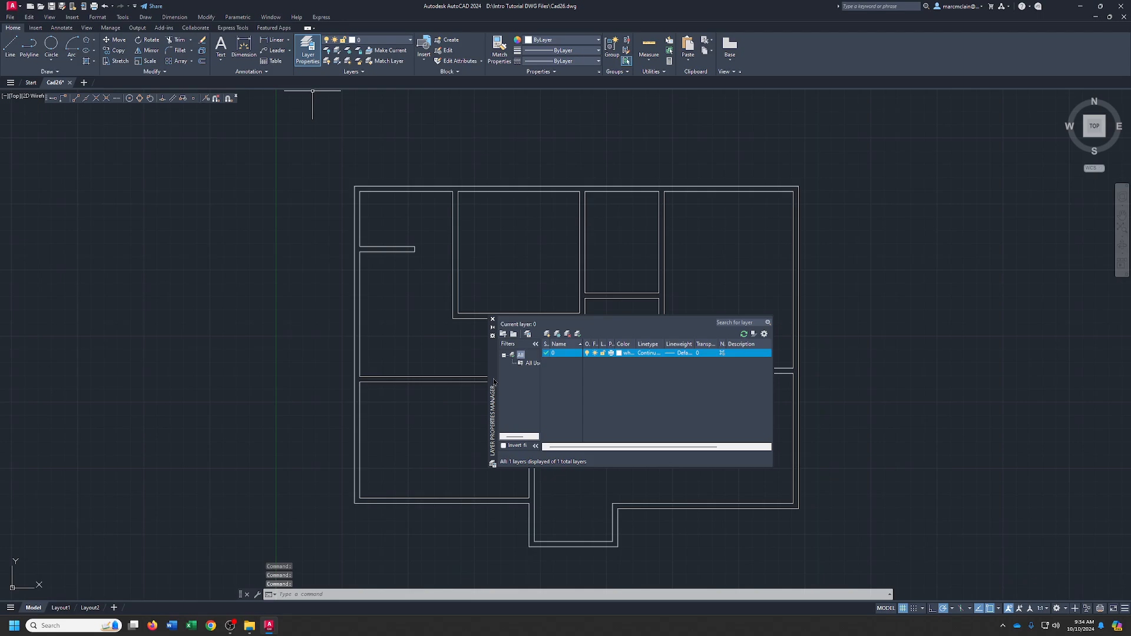
left_click(547, 334)
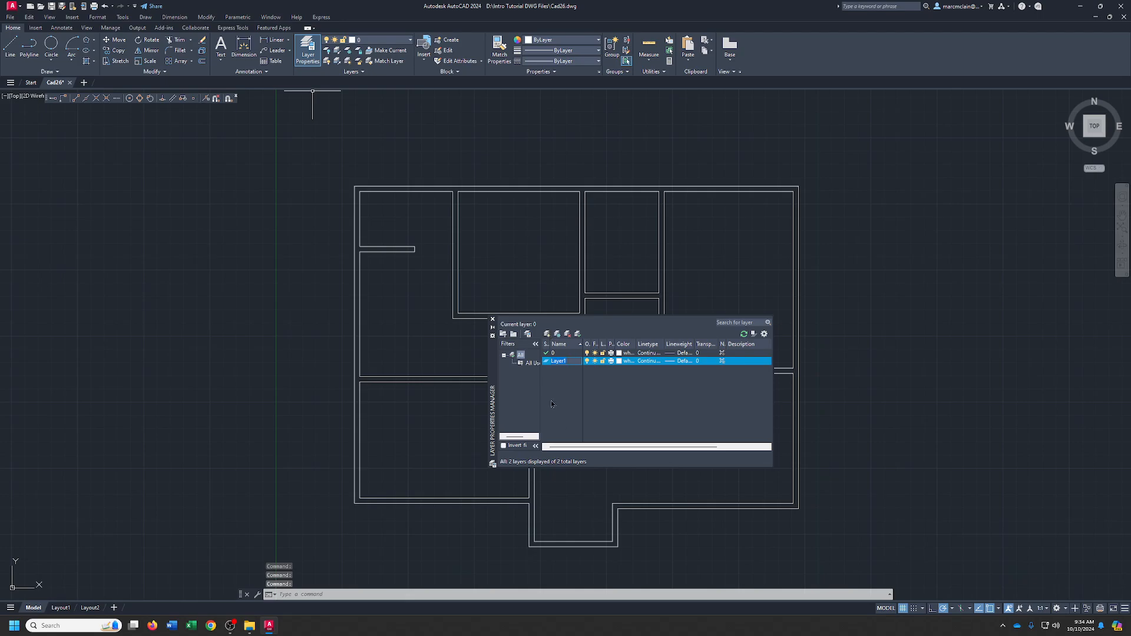
type("Wall")
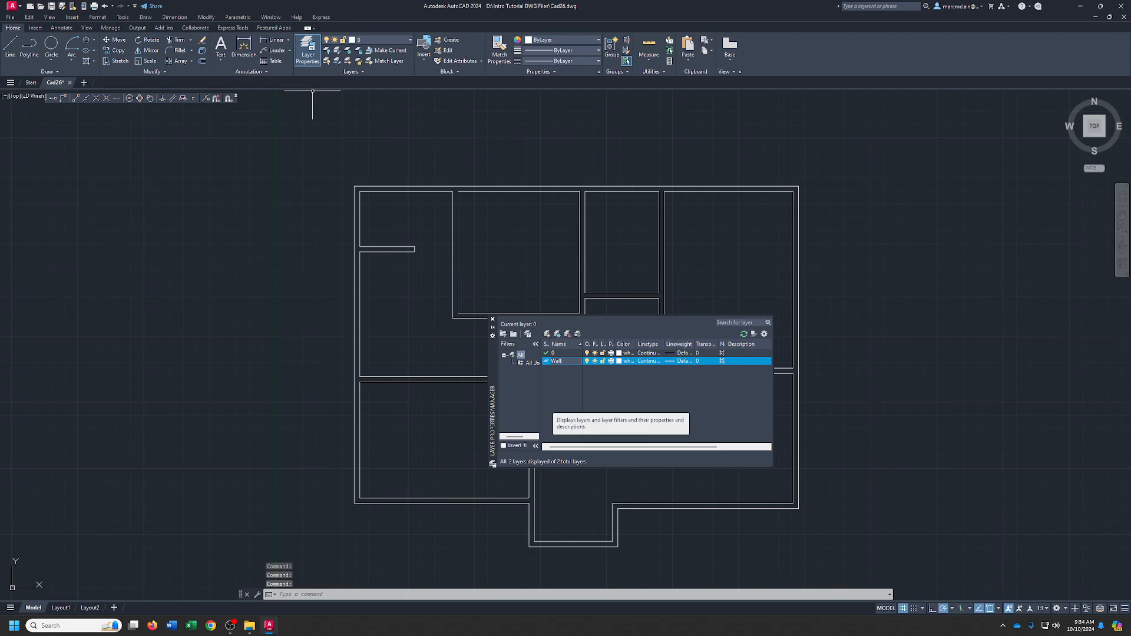
type("s")
key("Return")
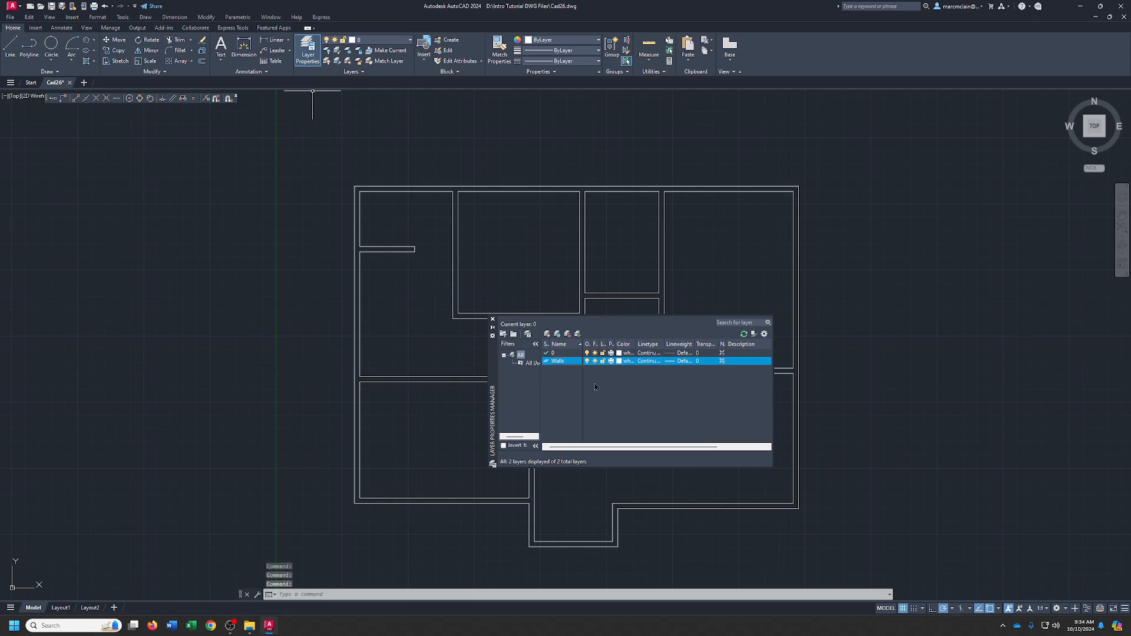
Create a layer named Doors and set its color to green.
left_click(548, 334)
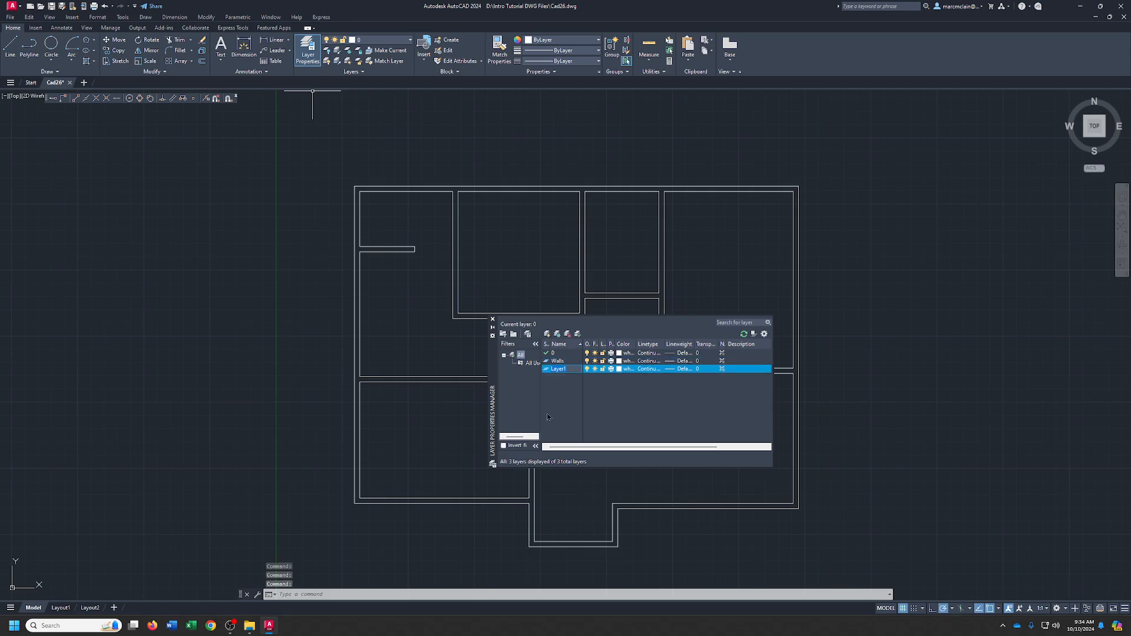
type("Doors")
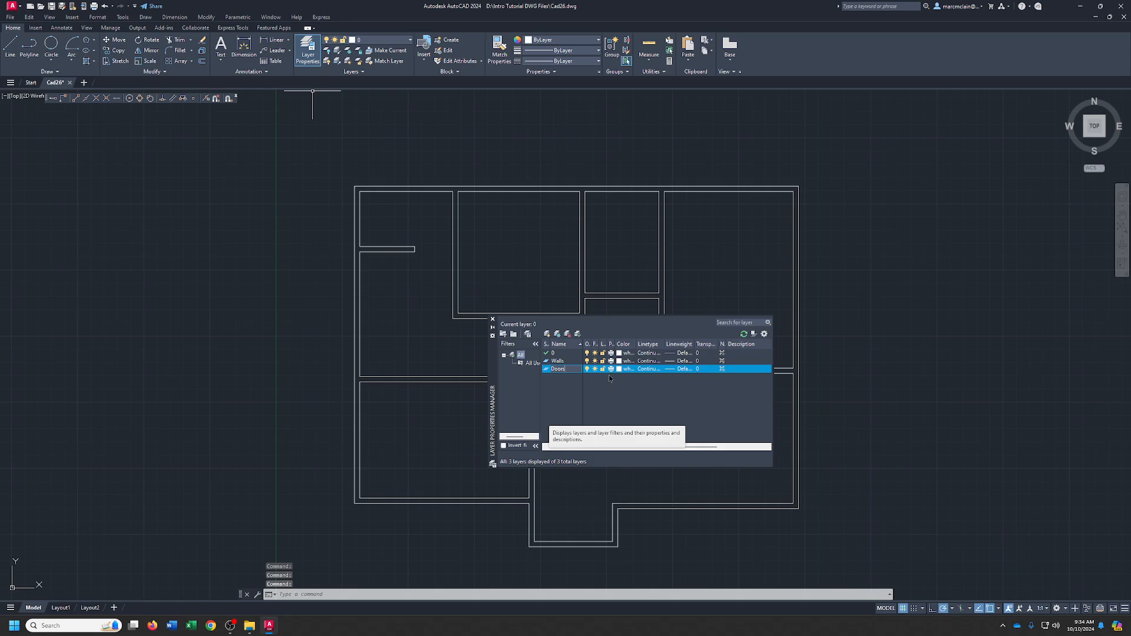
left_click(619, 370)
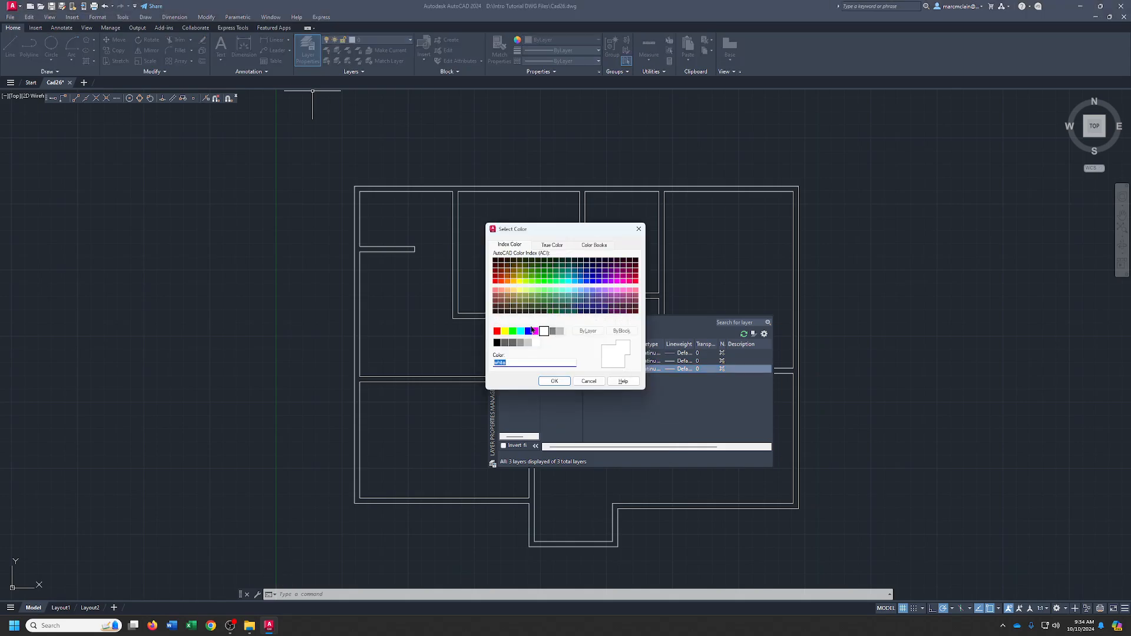
left_click(513, 331)
left_click(553, 381)
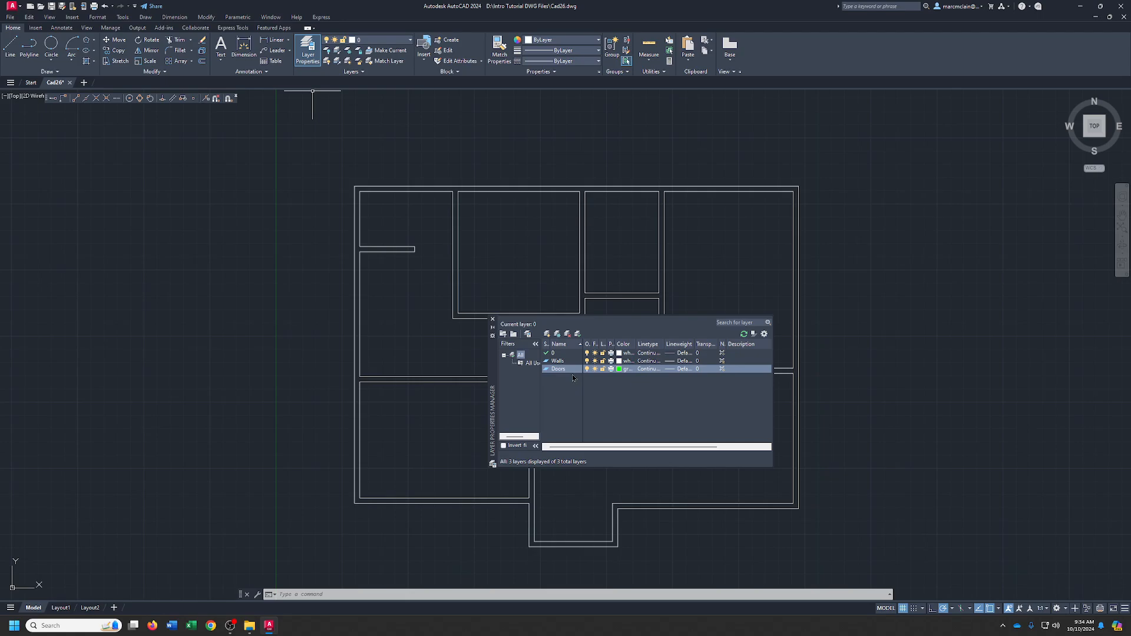
Create a layer named Windows and set its color to magenta.
left_click(548, 336)
type("Windows")
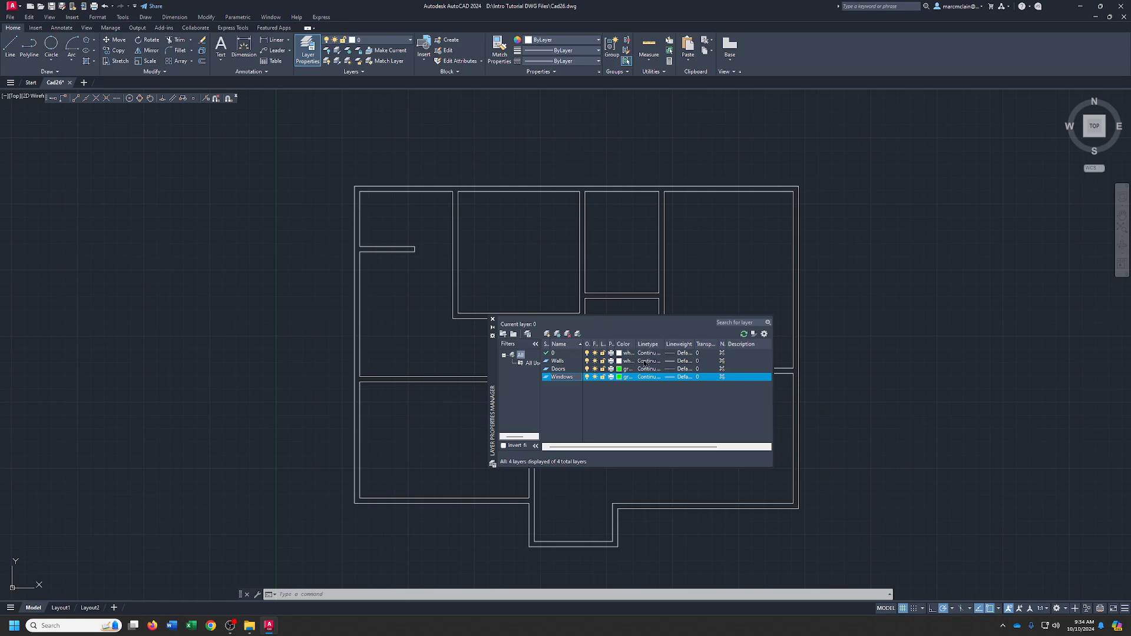
left_click(621, 378)
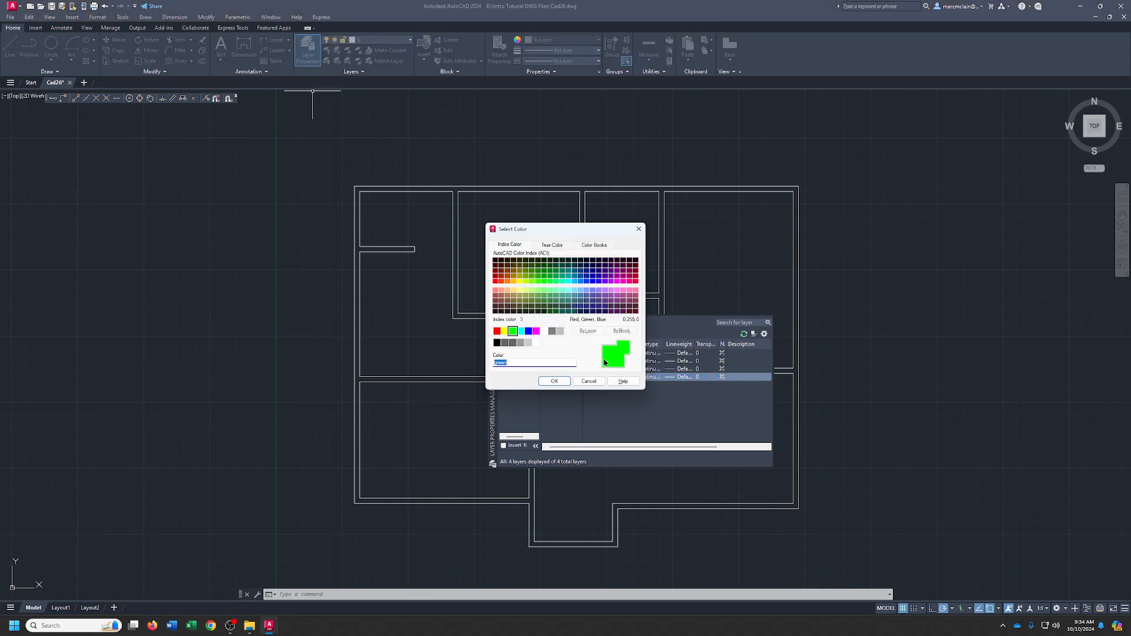
left_click(536, 331)
left_click(554, 381)
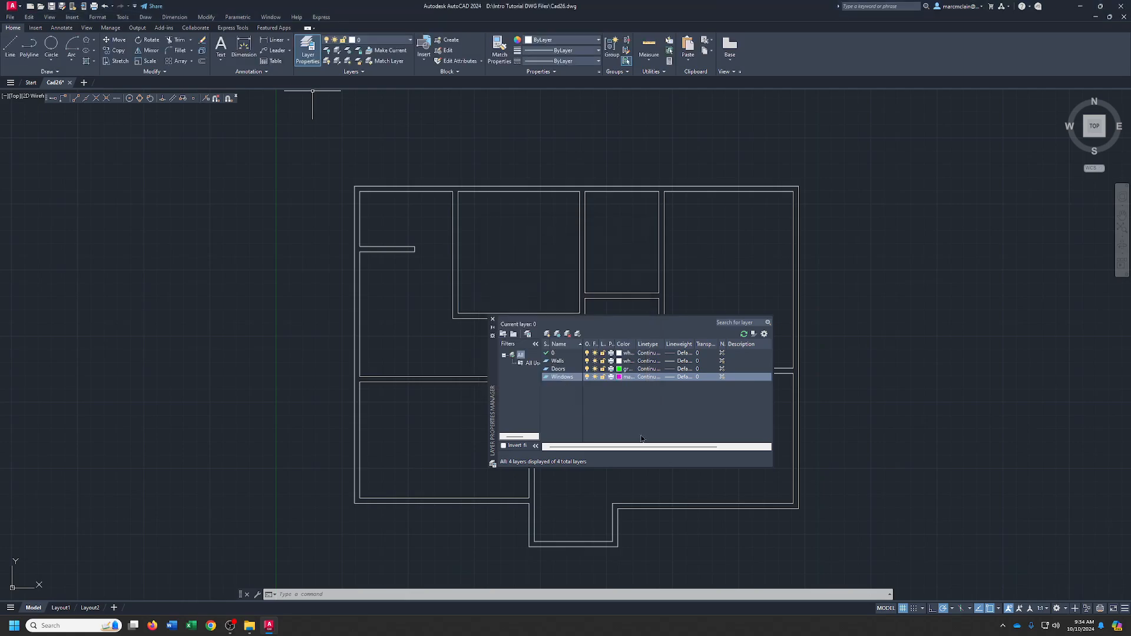
Create a layer named Plumb with the color cyan and close the layer manager.
left_click(548, 334)
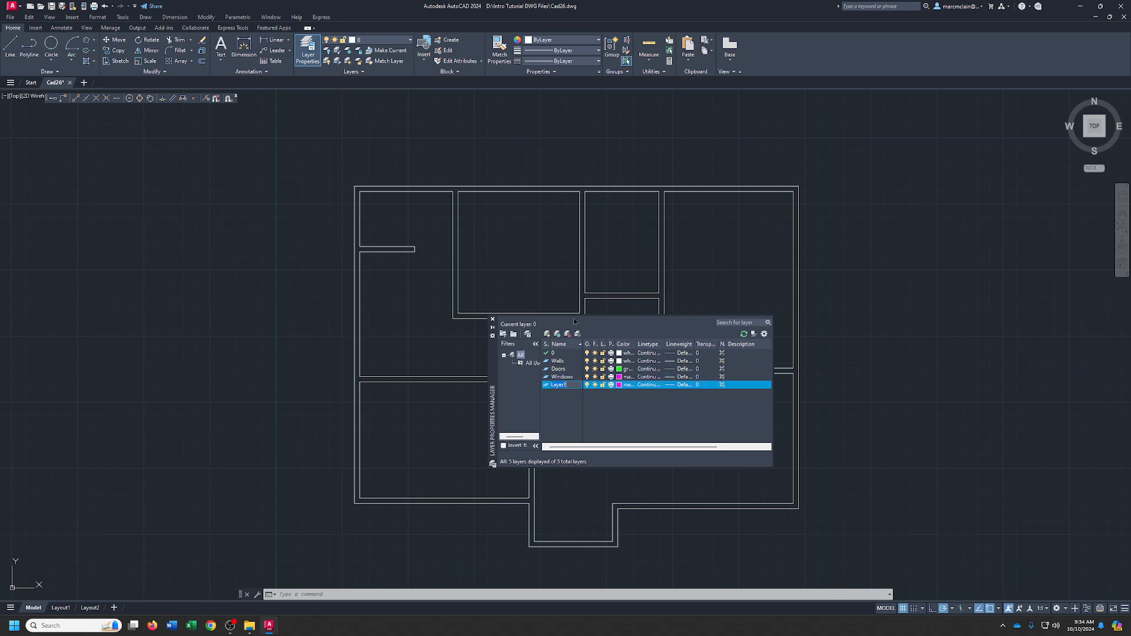
type("P")
left_click(619, 384)
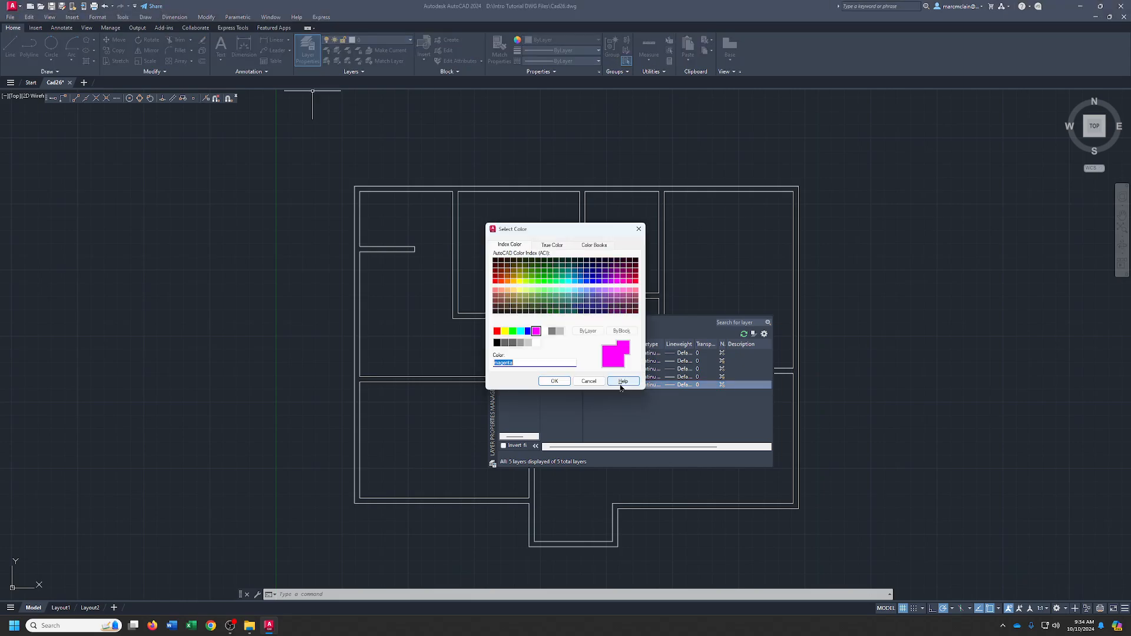
left_click(521, 334)
left_click(554, 381)
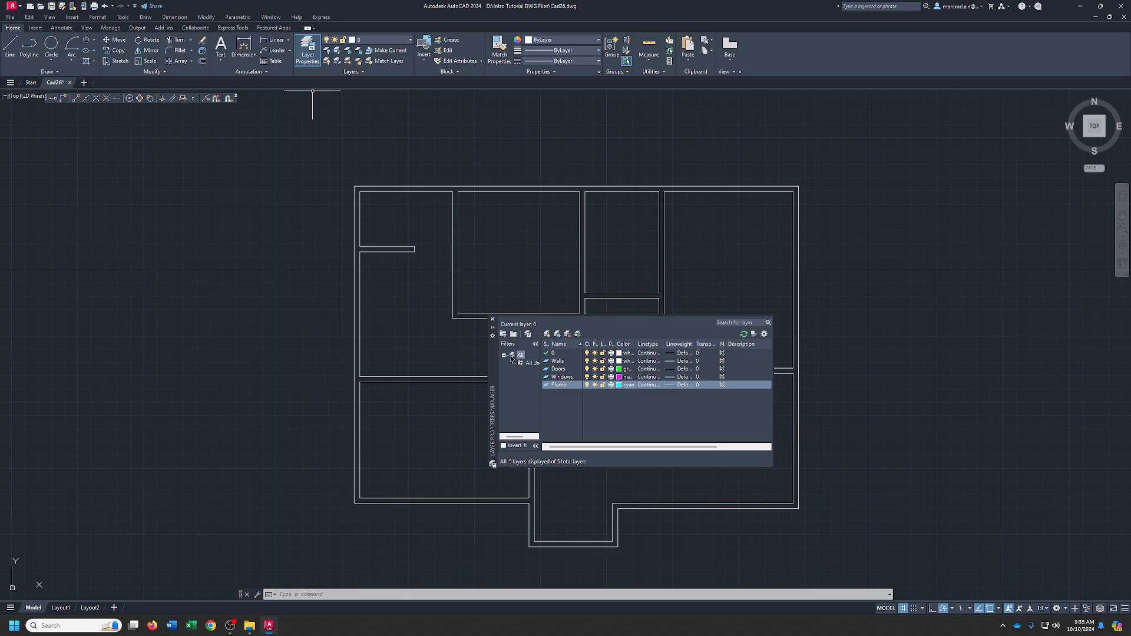
mouse_move(493, 359)
left_mouse_down()
mouse_move(217, 301)
mouse_move(56, 243)
left_mouse_up()
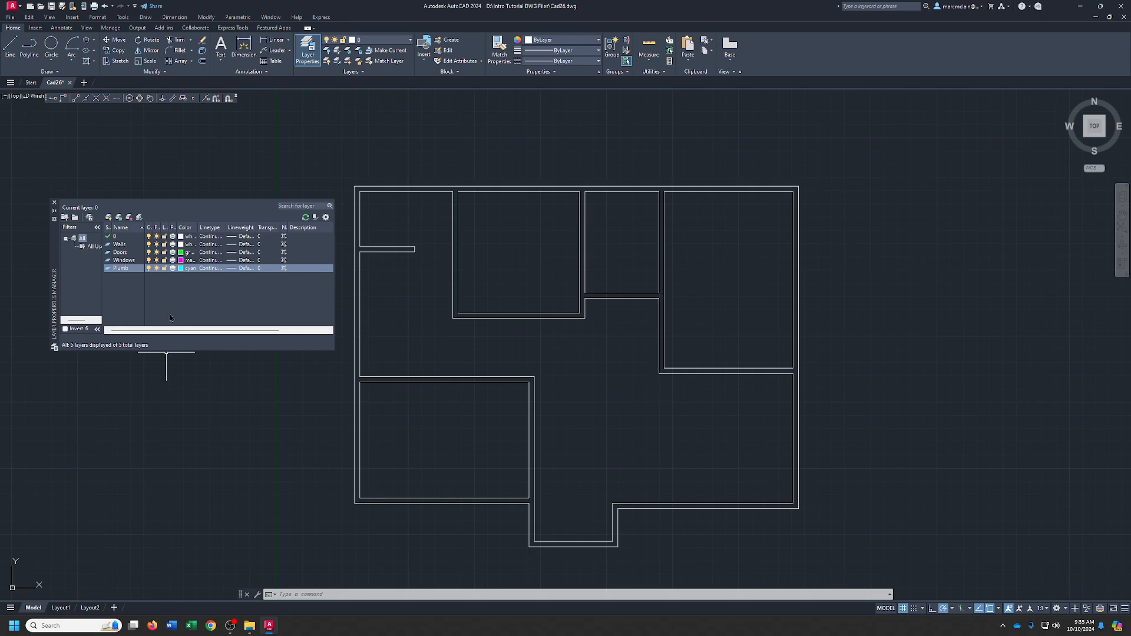
left_click(54, 202)
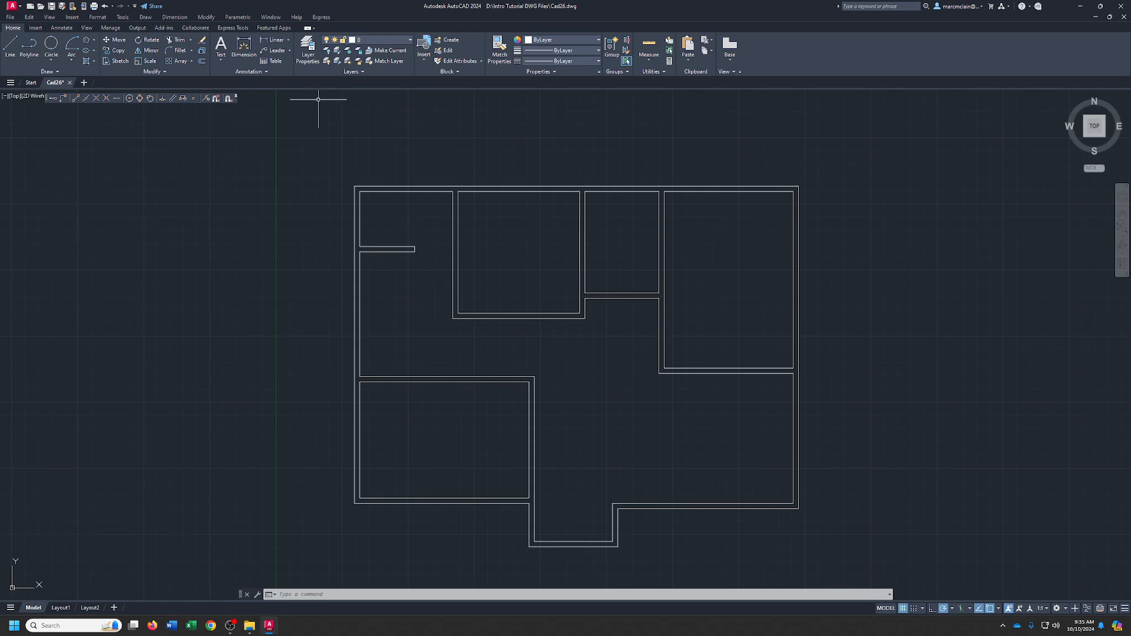
Select every wall of the floor plan and assign them to the Walls layer.
left_click(326, 129)
left_click(836, 553)
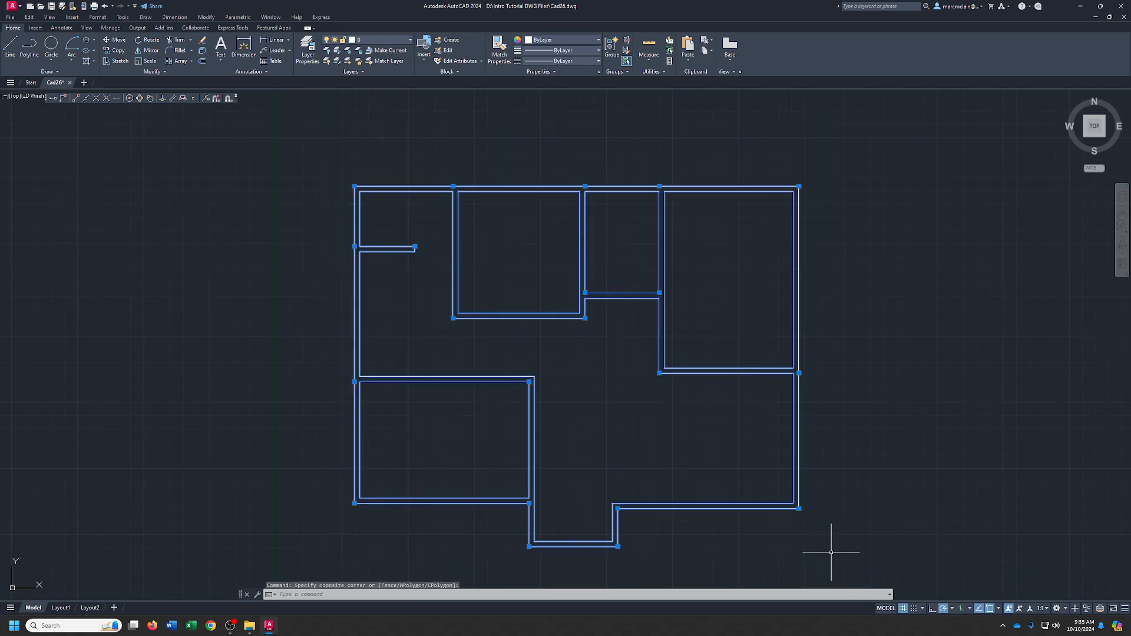
left_click(382, 43)
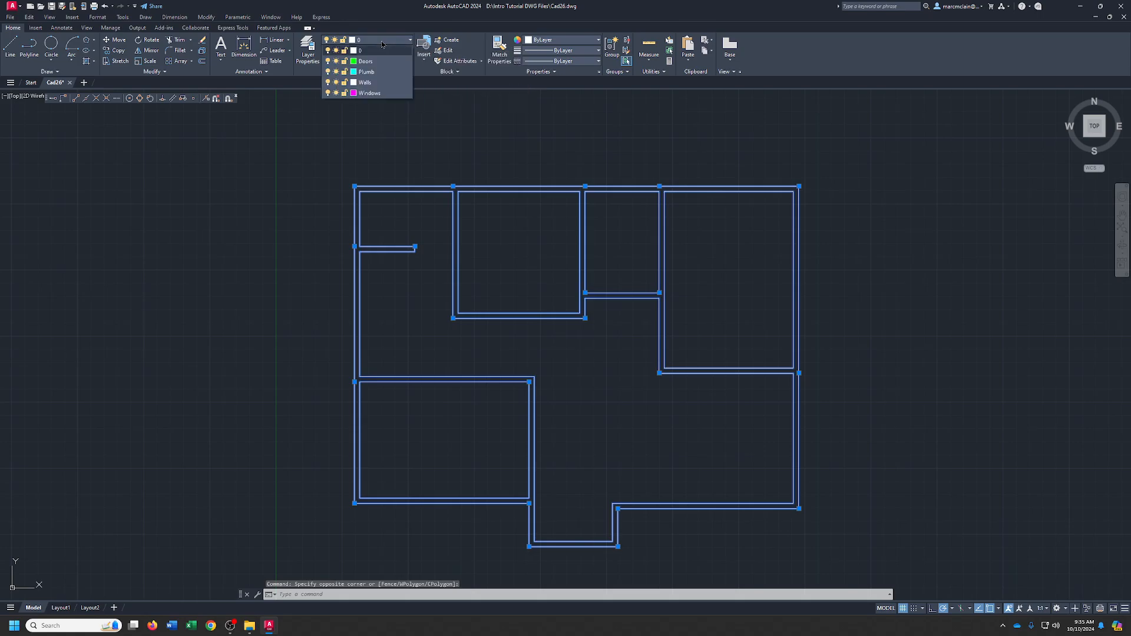
left_click(375, 83)
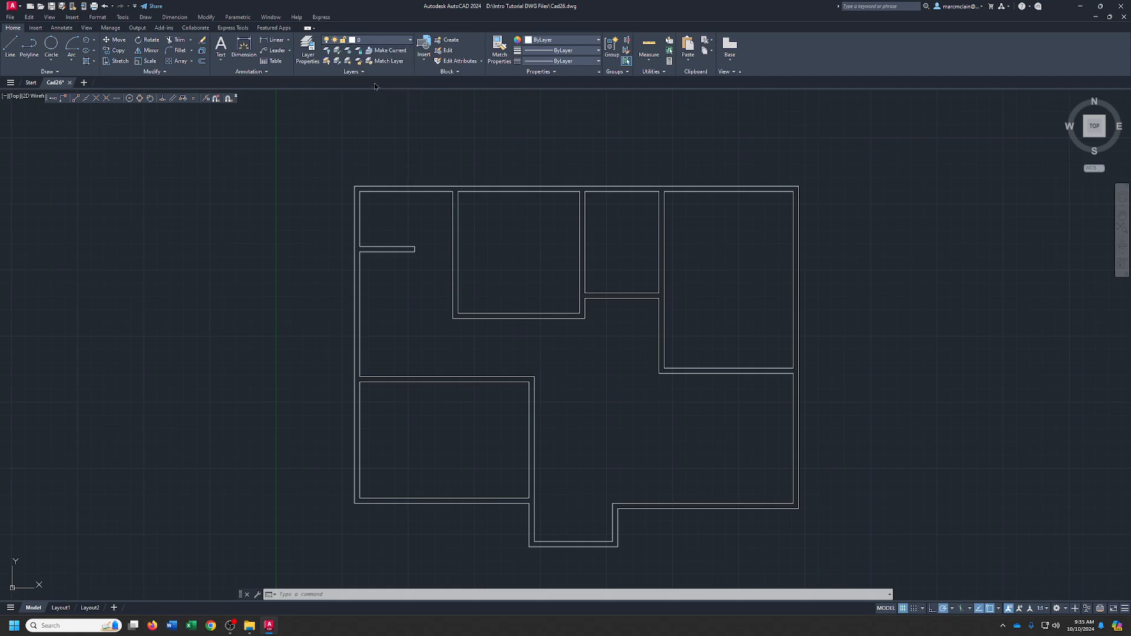
left_click(470, 156)
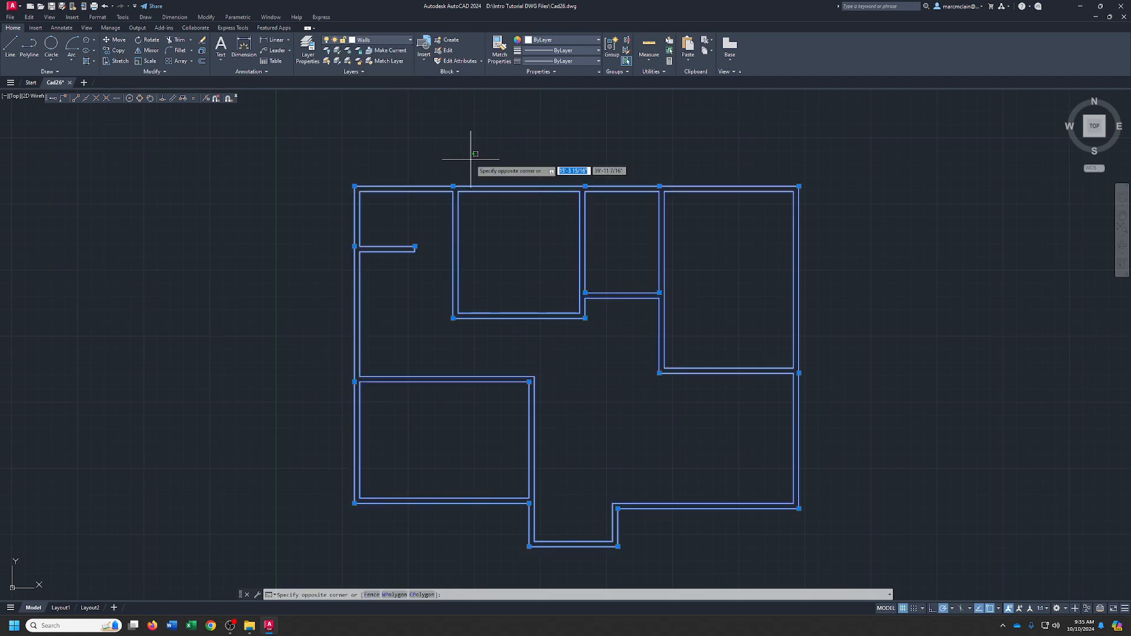
key("Escape")
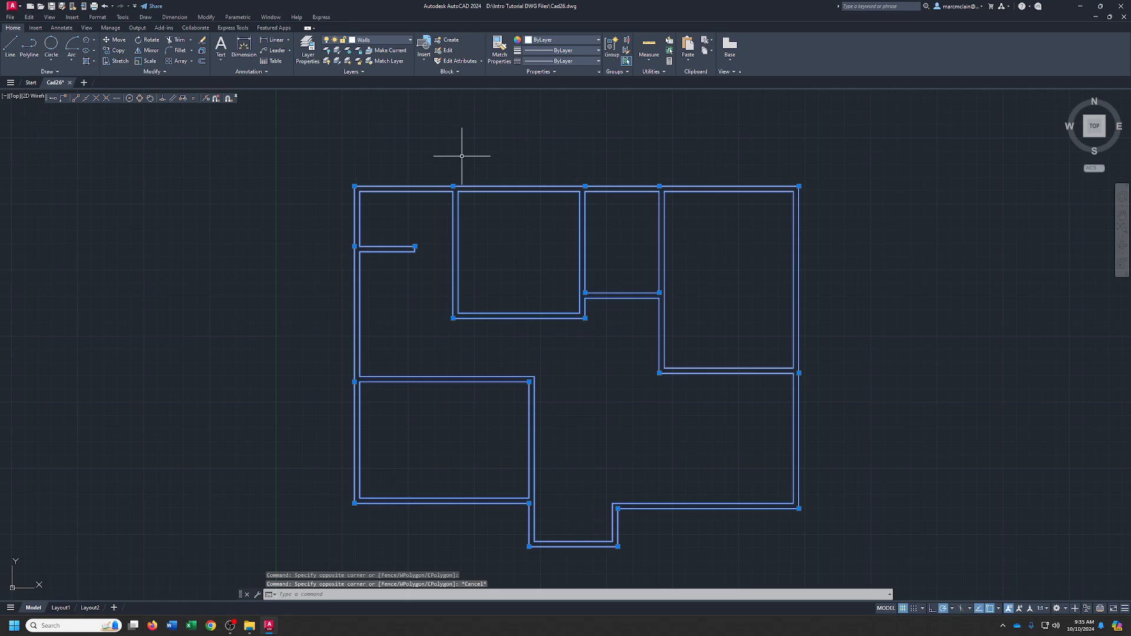
Check which layer the floor plan's outer wall outline is on, and clear the selection.
key("Escape")
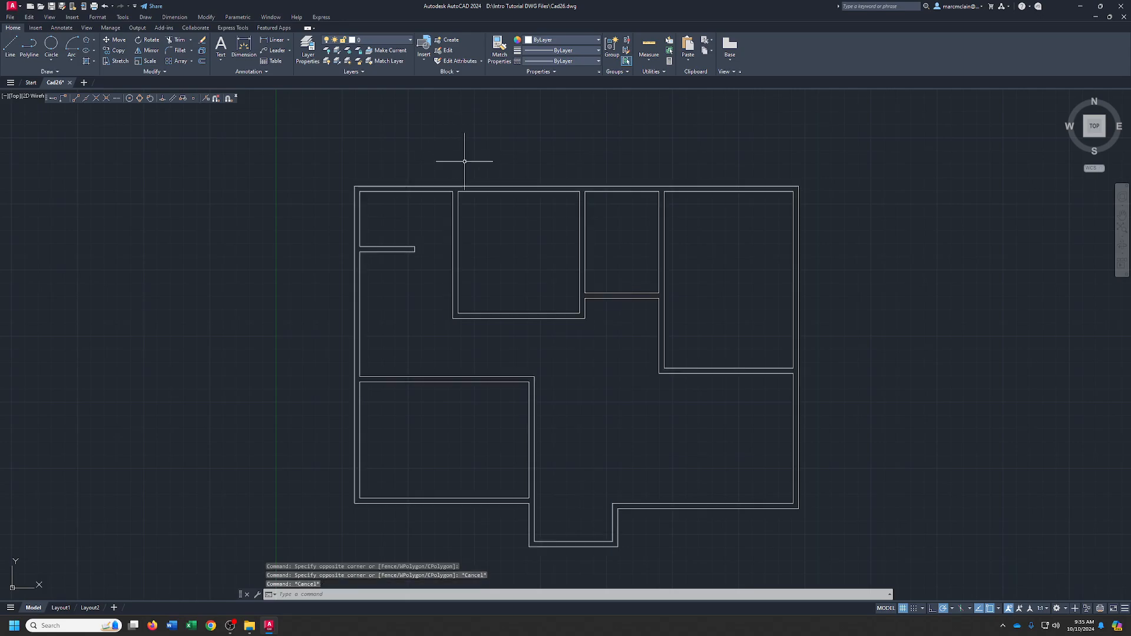
left_click(364, 186)
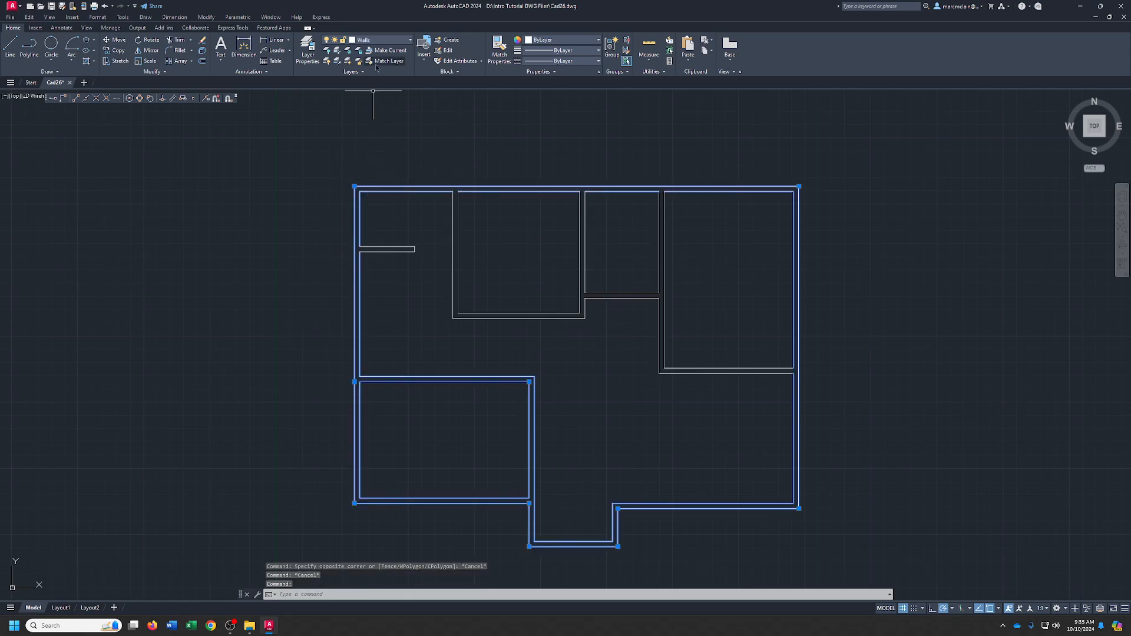
left_click(406, 145)
key("Escape")
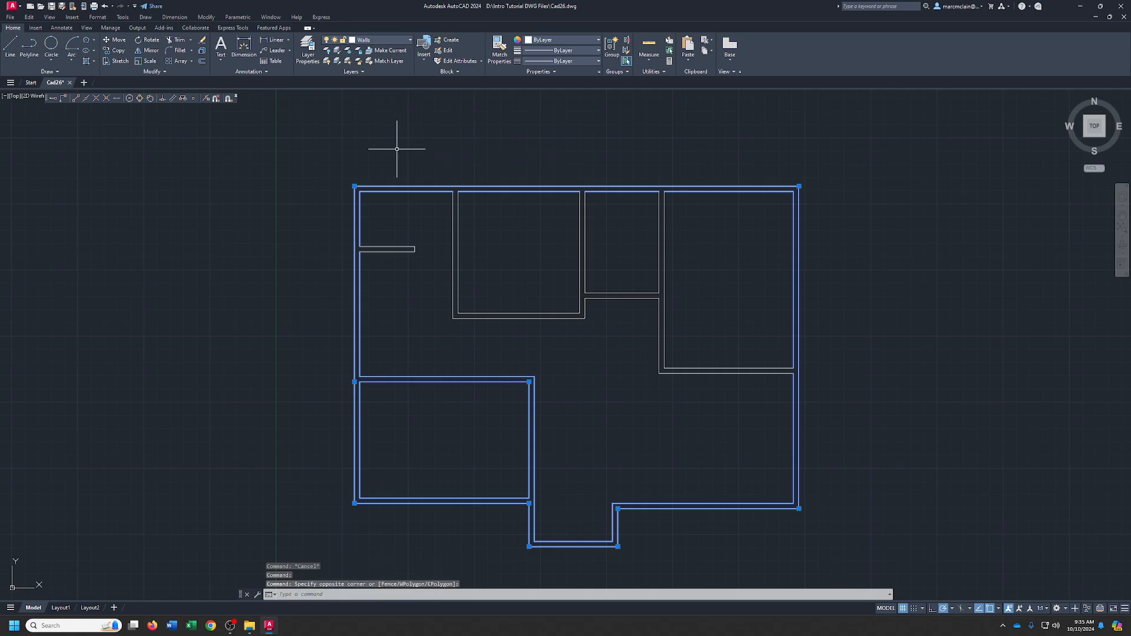
key("Escape")
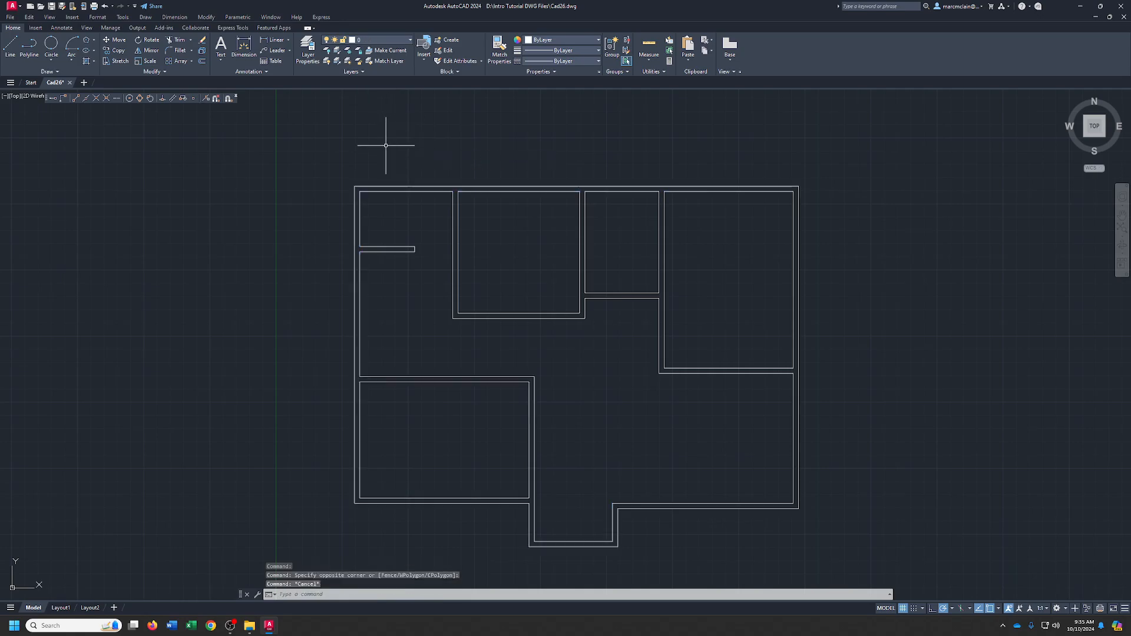
Make Doors the current layer and review the layer list in the layer properties manager.
left_click(409, 42)
left_click(389, 61)
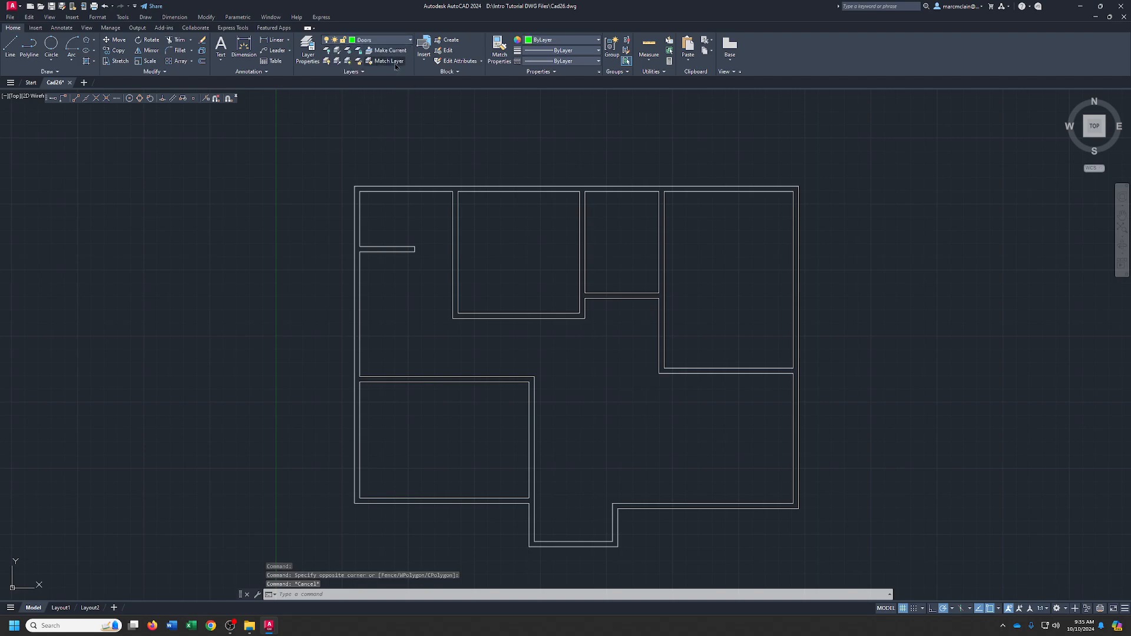
left_click(316, 59)
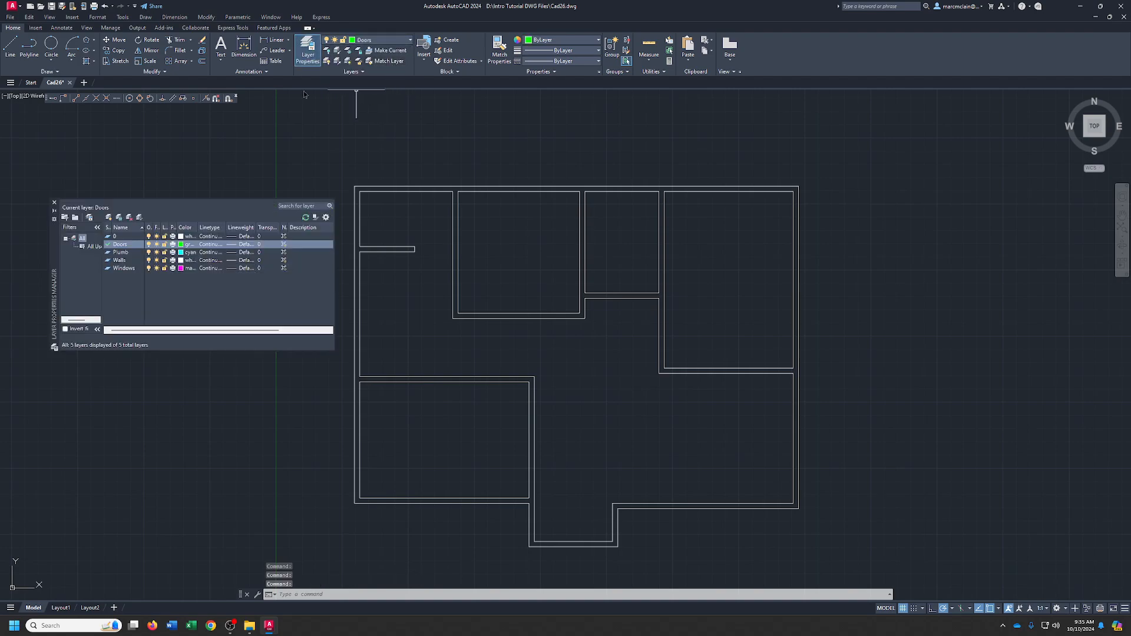
left_click(148, 237)
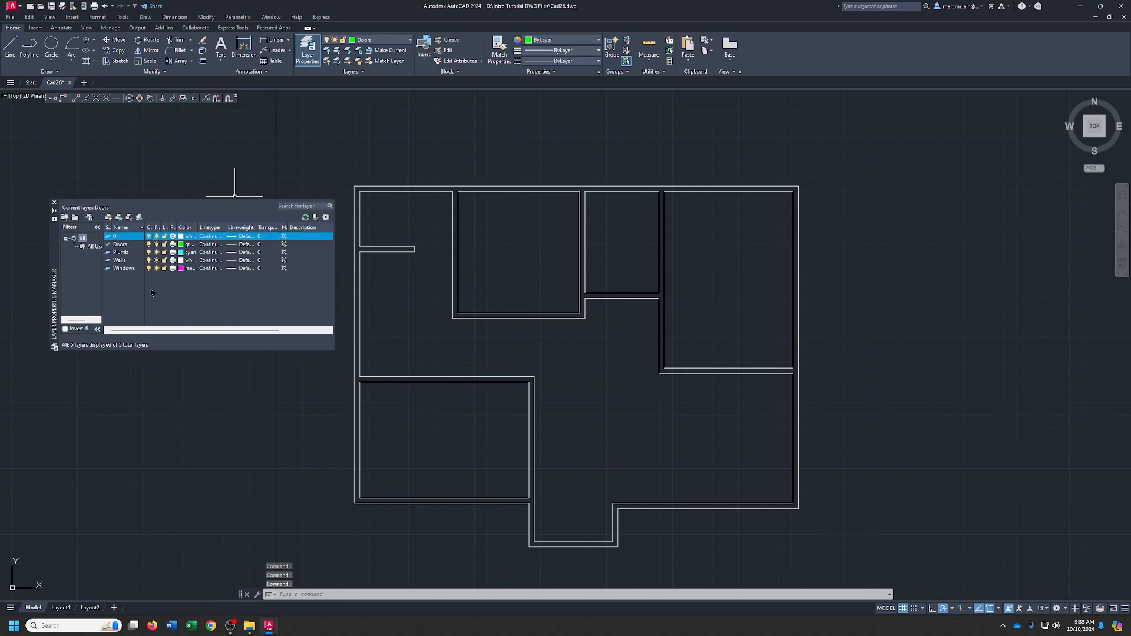
left_click(54, 202)
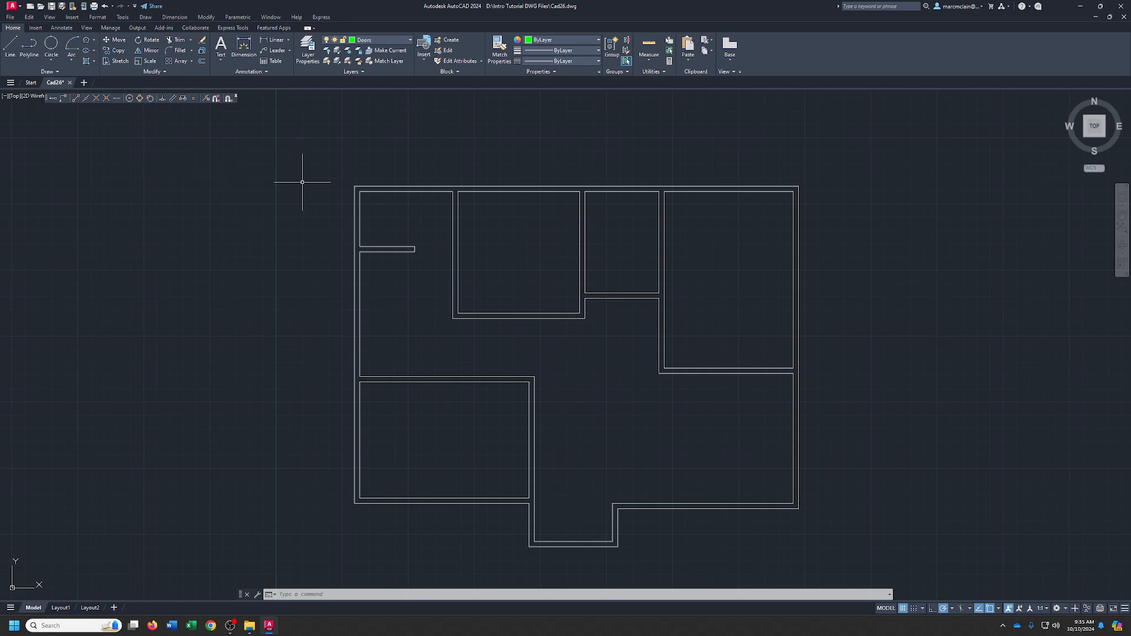
Draw a vertical line crossing the bottom entry wall at its midpoint to mark the door's centre.
left_click(11, 48)
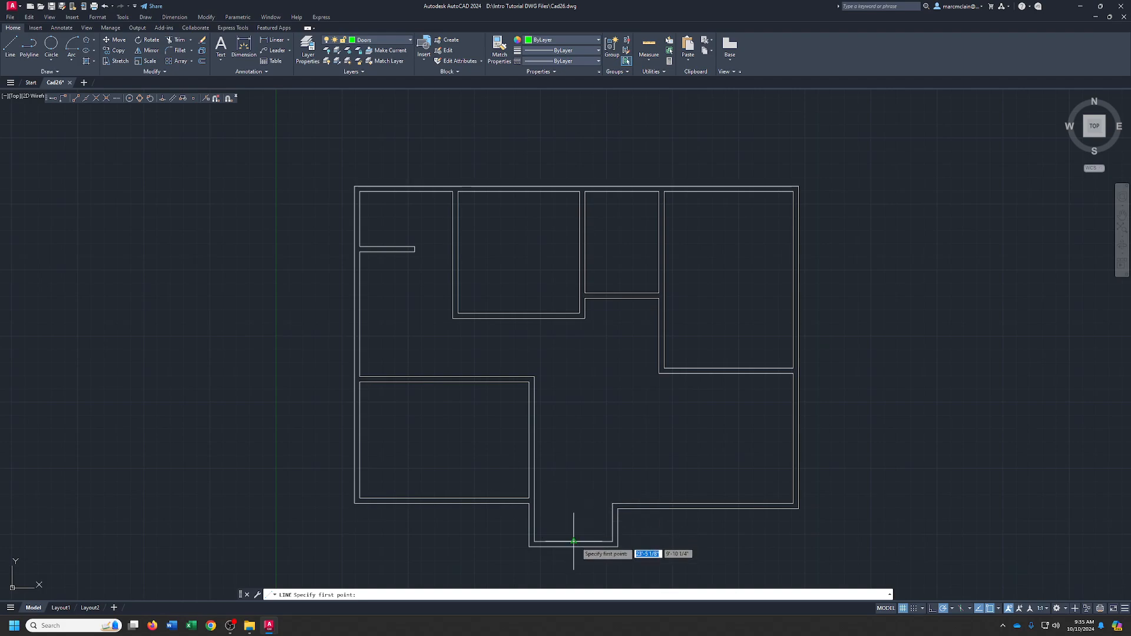
left_click(573, 521)
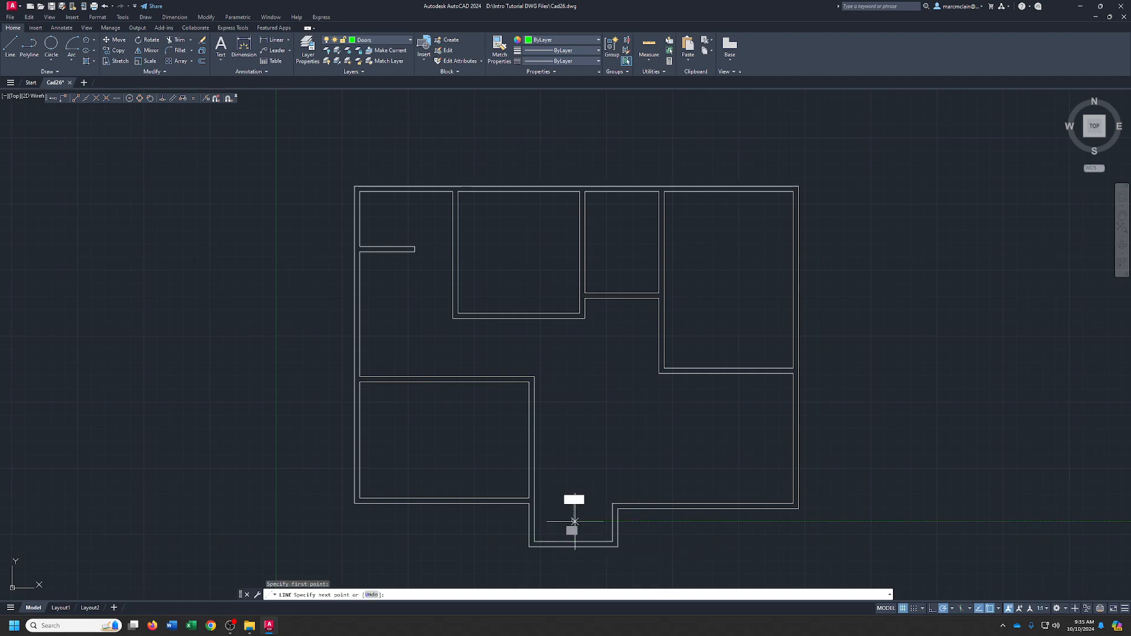
right_click(574, 562)
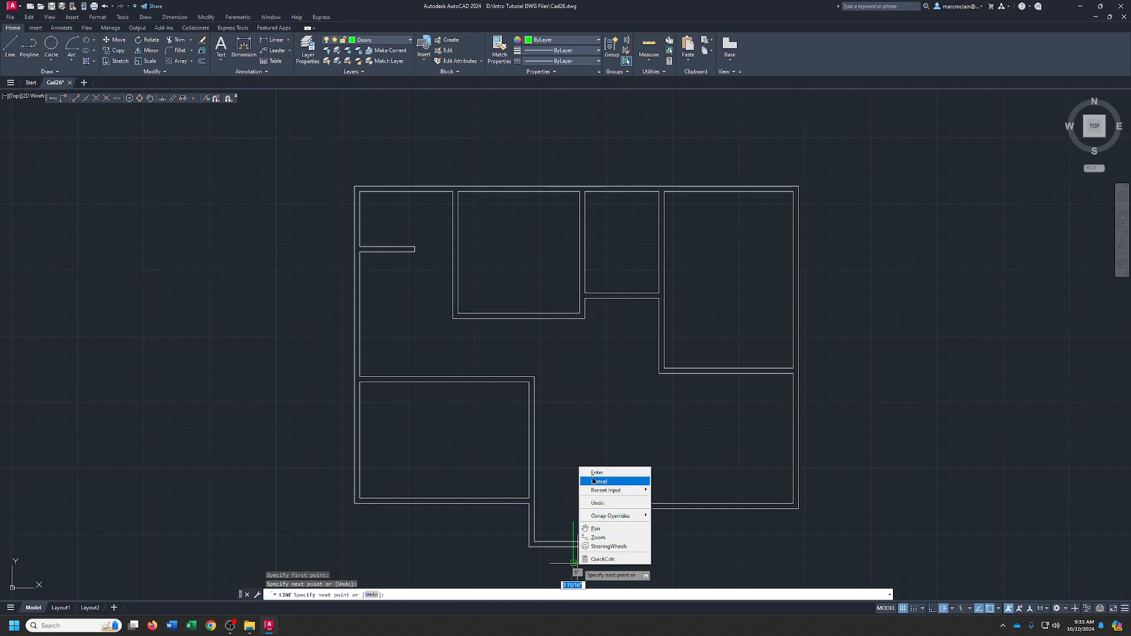
key("Escape")
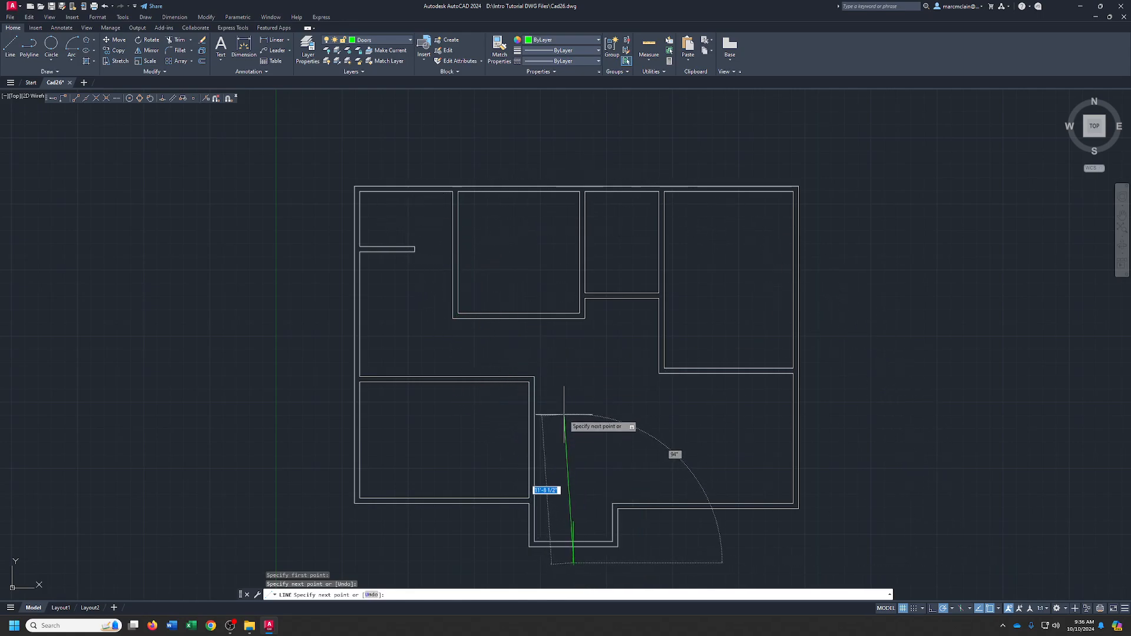
key("Escape")
Draw a horizontal line crossing the exterior wall of the small upper-left room at its midpoint.
right_click(387, 202)
left_click(400, 207)
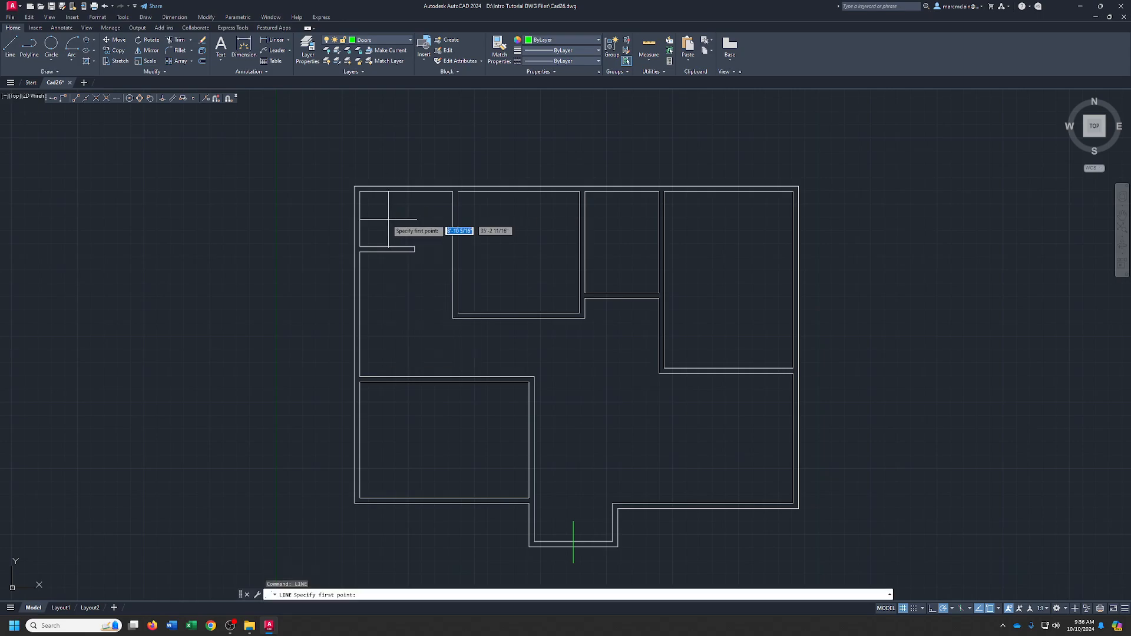
left_click(360, 218)
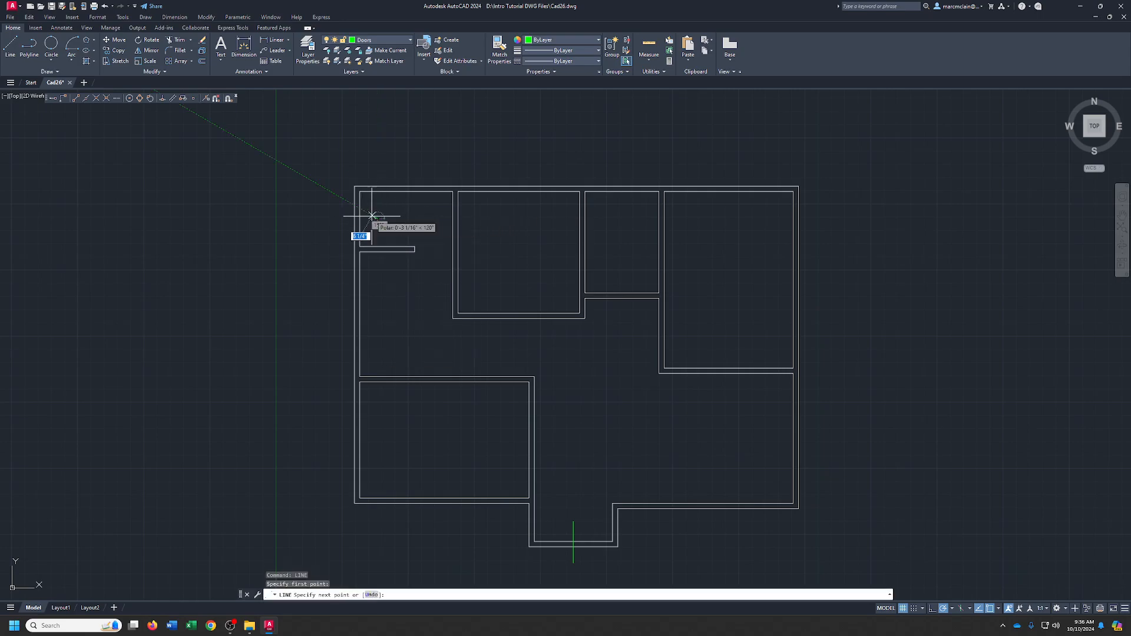
right_click(336, 219)
left_click(352, 226)
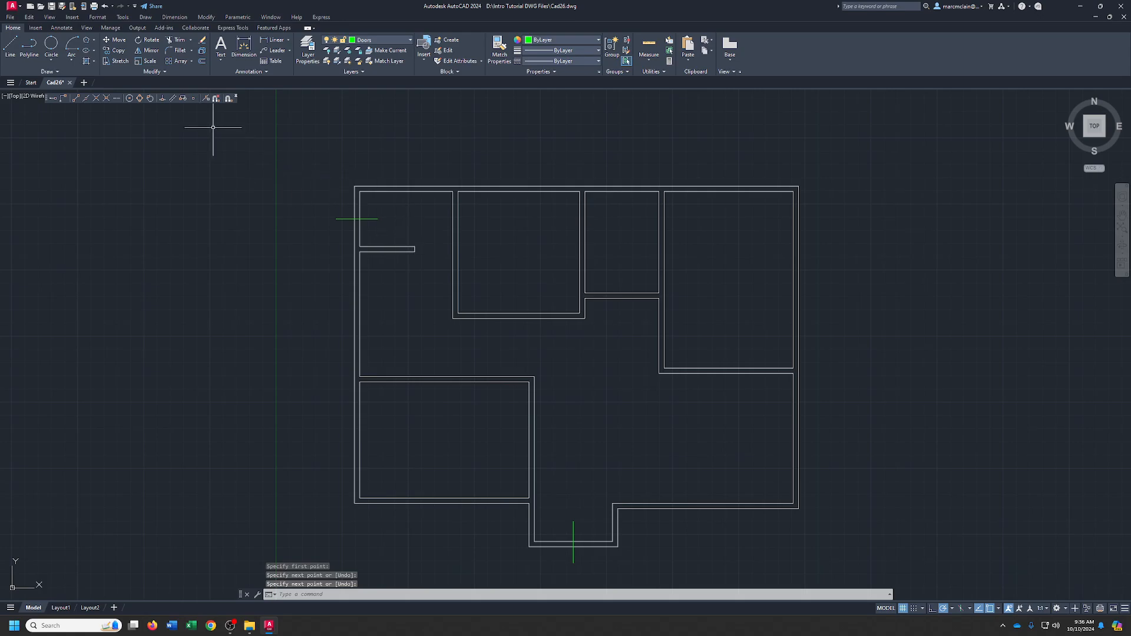
Offset both door centre lines 1'6 to each side to mark the edges of the exterior door openings.
left_click(202, 64)
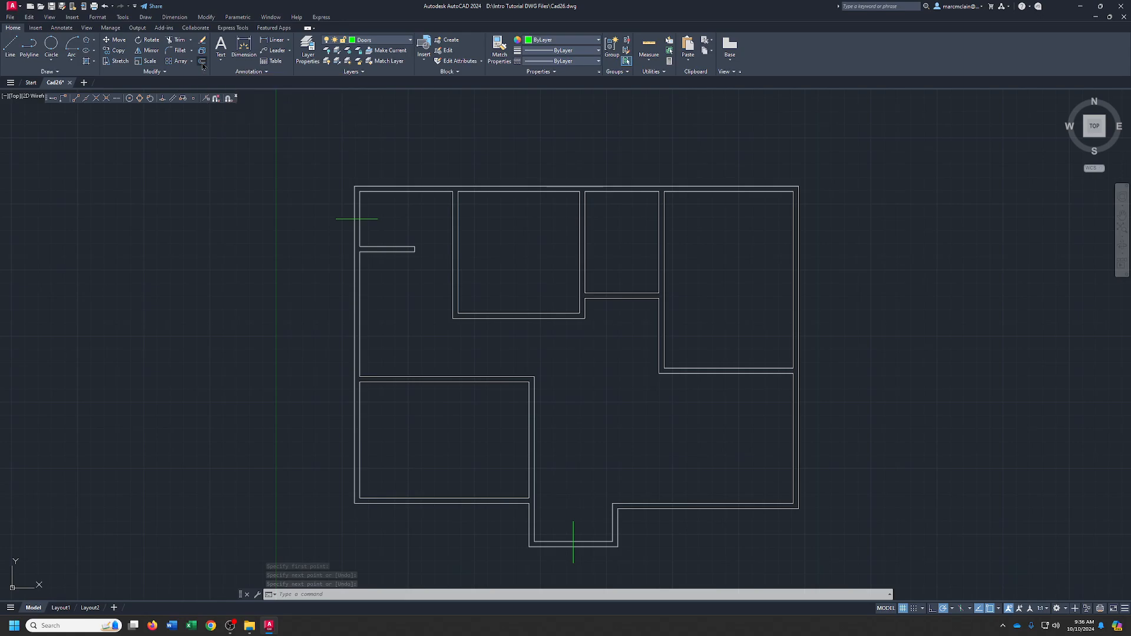
type("1")
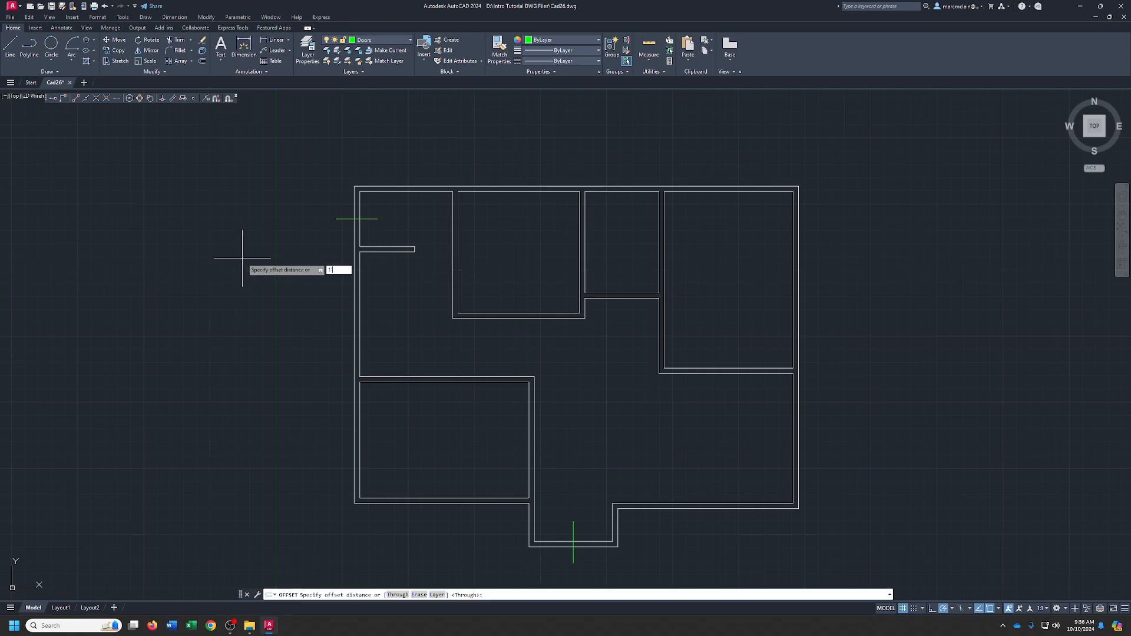
type("'6")
key("Return")
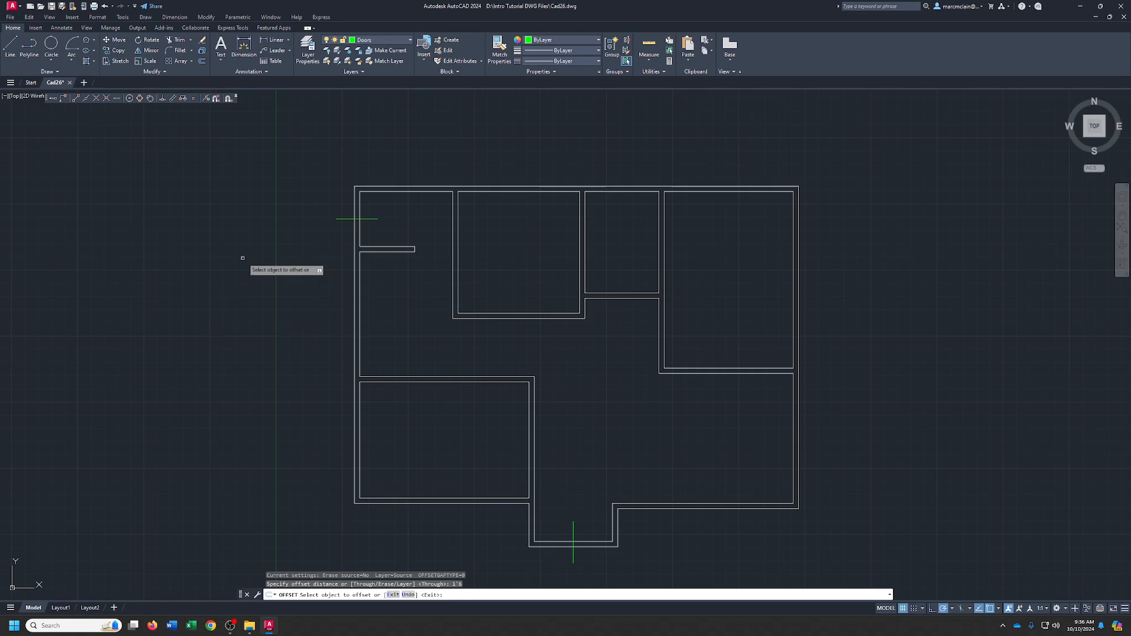
left_click(347, 219)
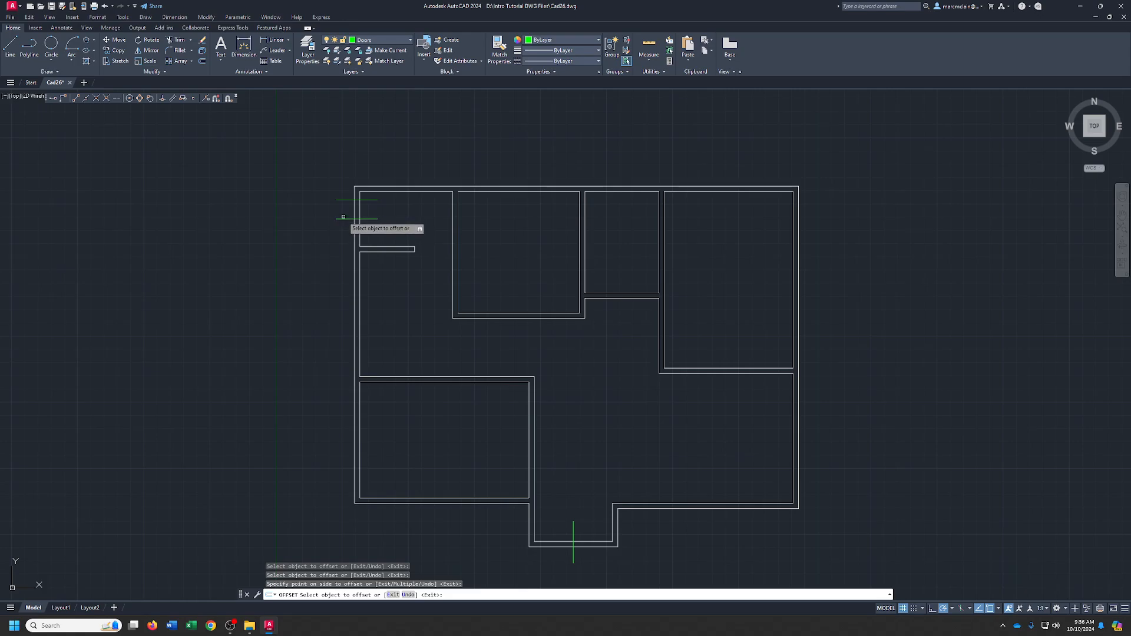
left_click(344, 220)
left_click(345, 234)
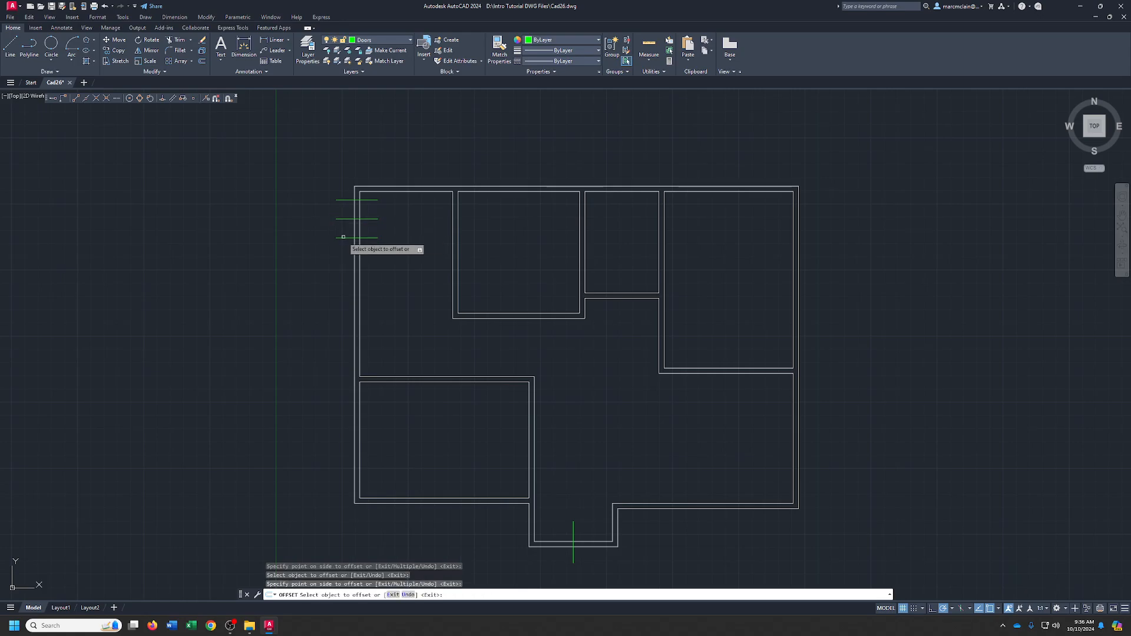
left_click(573, 537)
left_click(564, 529)
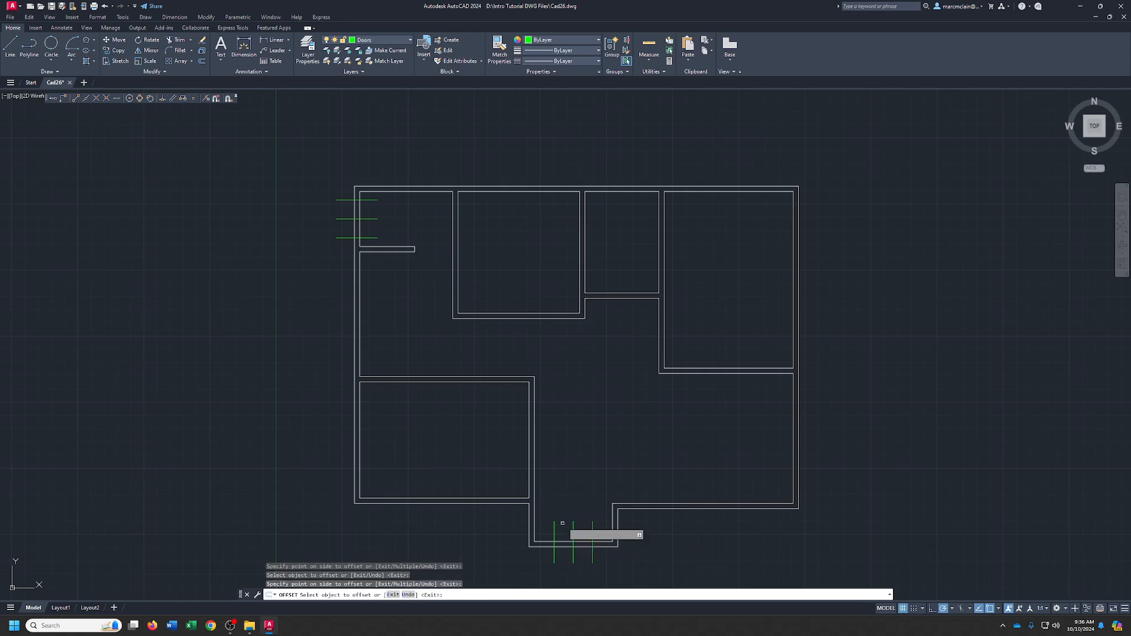
right_click(568, 503)
left_click(574, 510)
Erase the two original door centre lines in the bottom entry wall and the upper-left exterior wall.
left_click(573, 524)
left_click(574, 529)
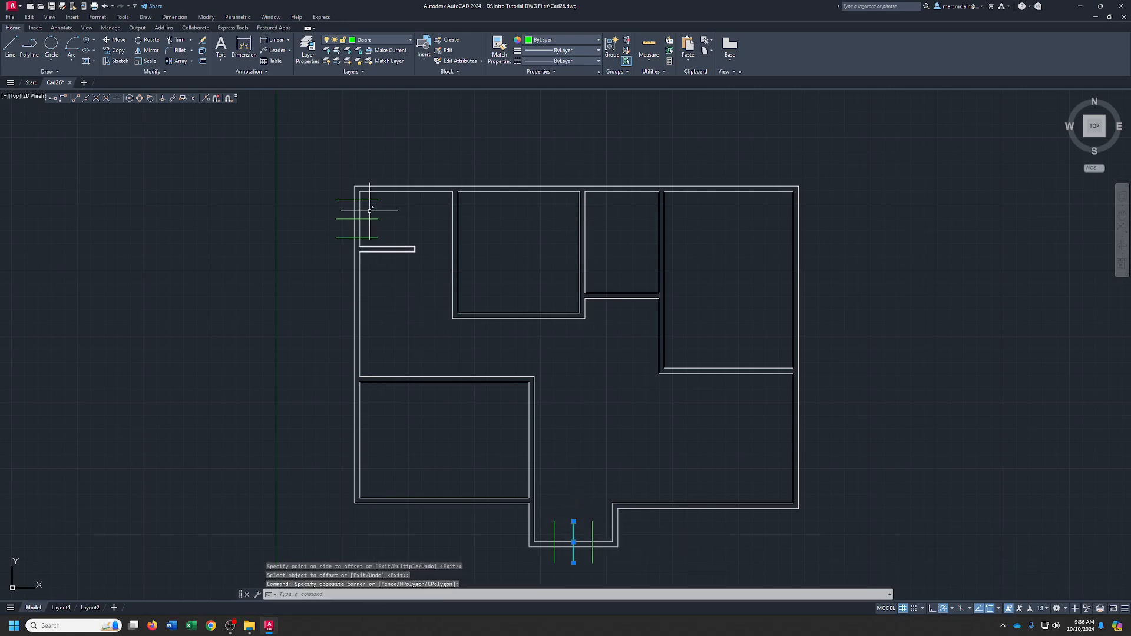
left_click(377, 219)
key("Delete")
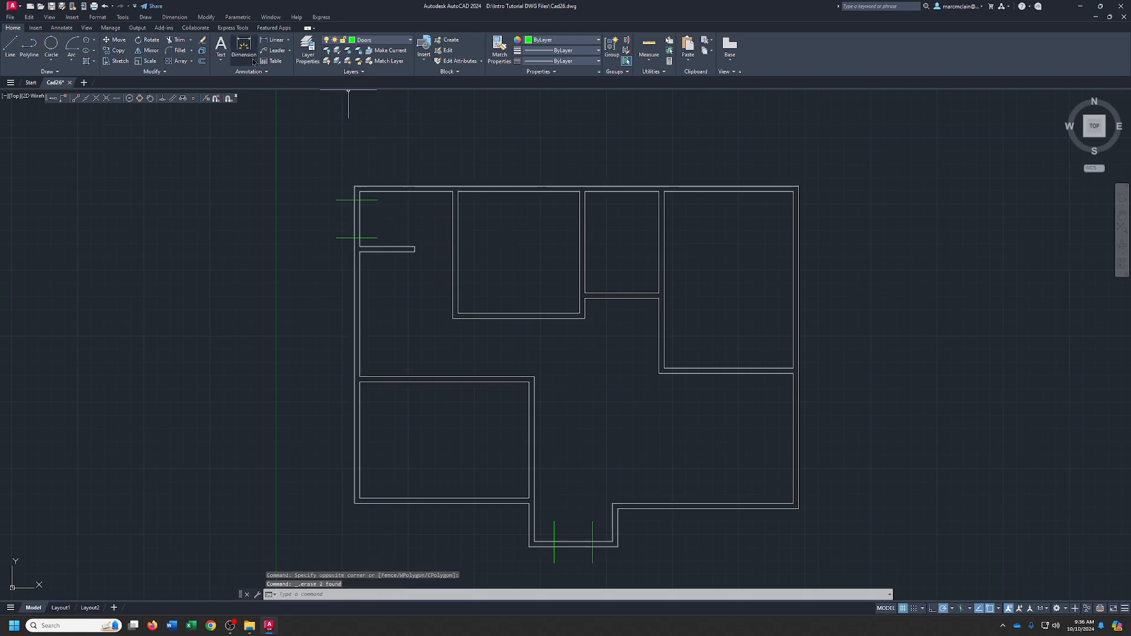
Trim the wall sections between the offset lines to open both exterior doorways.
left_click(177, 40)
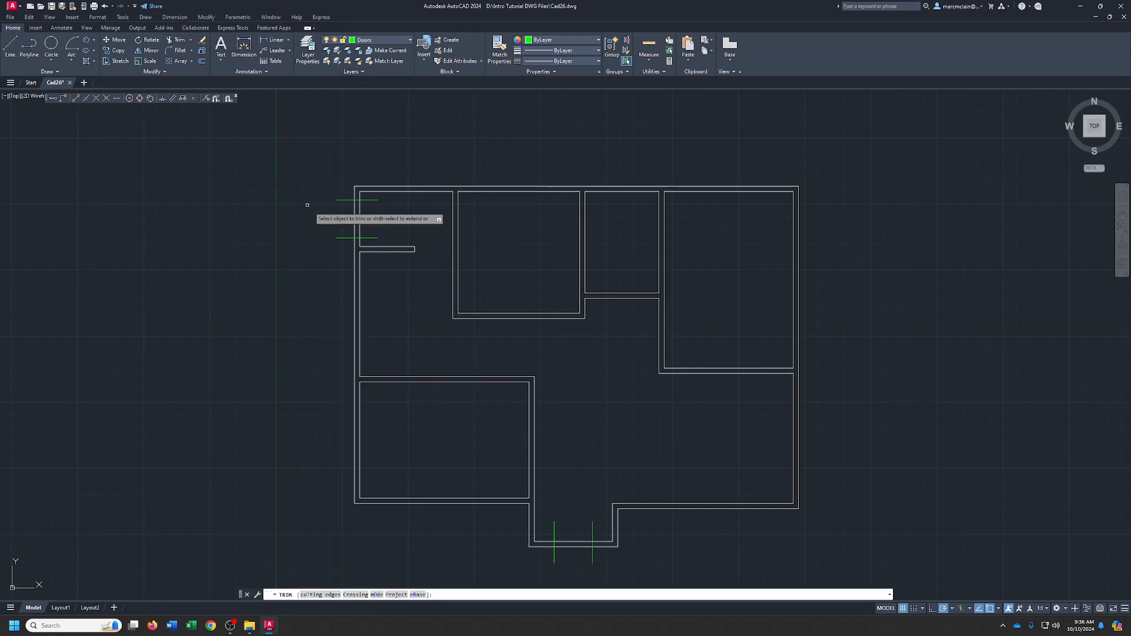
left_click(355, 219)
left_click(573, 541)
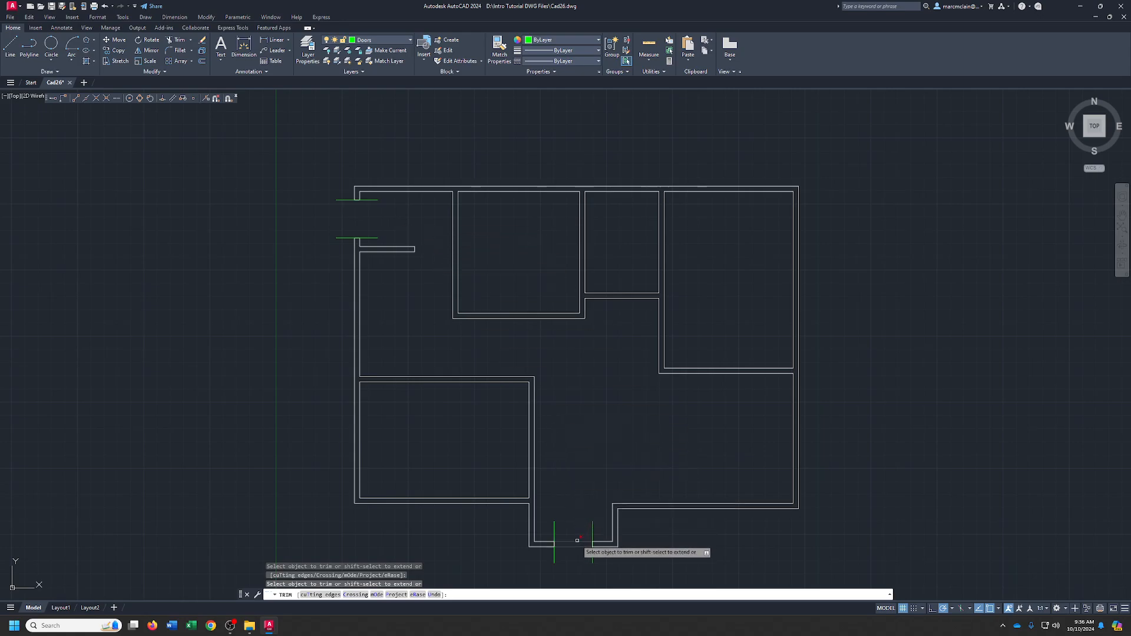
left_click(572, 546)
right_click(574, 495)
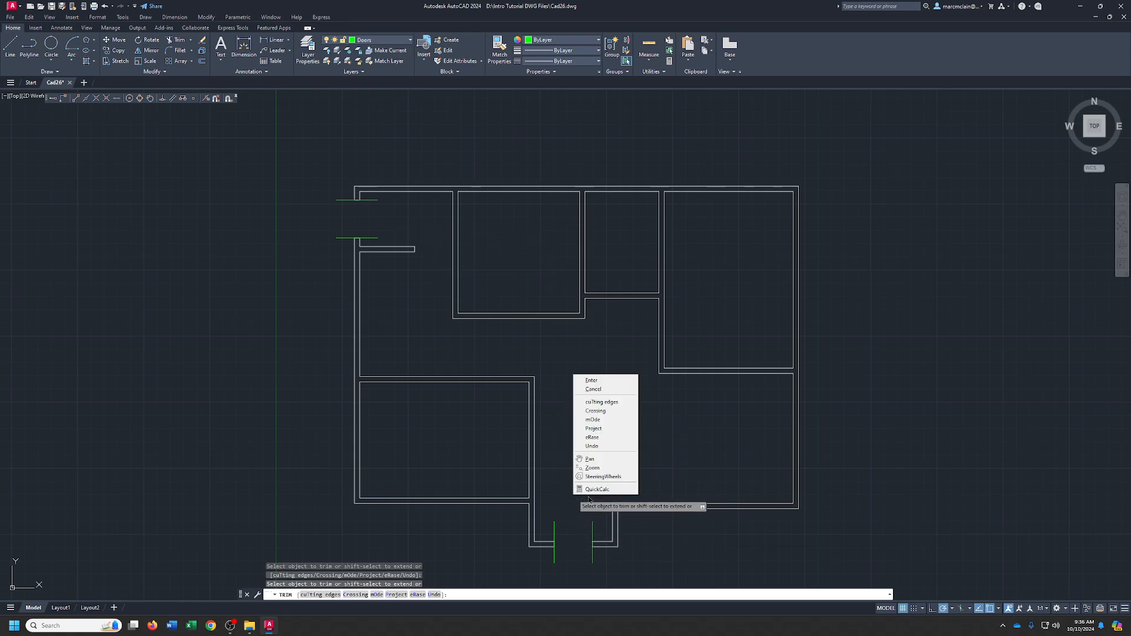
left_click(586, 388)
Erase the four offset lines at the edges of the two exterior door openings.
left_click(344, 194)
left_click(333, 241)
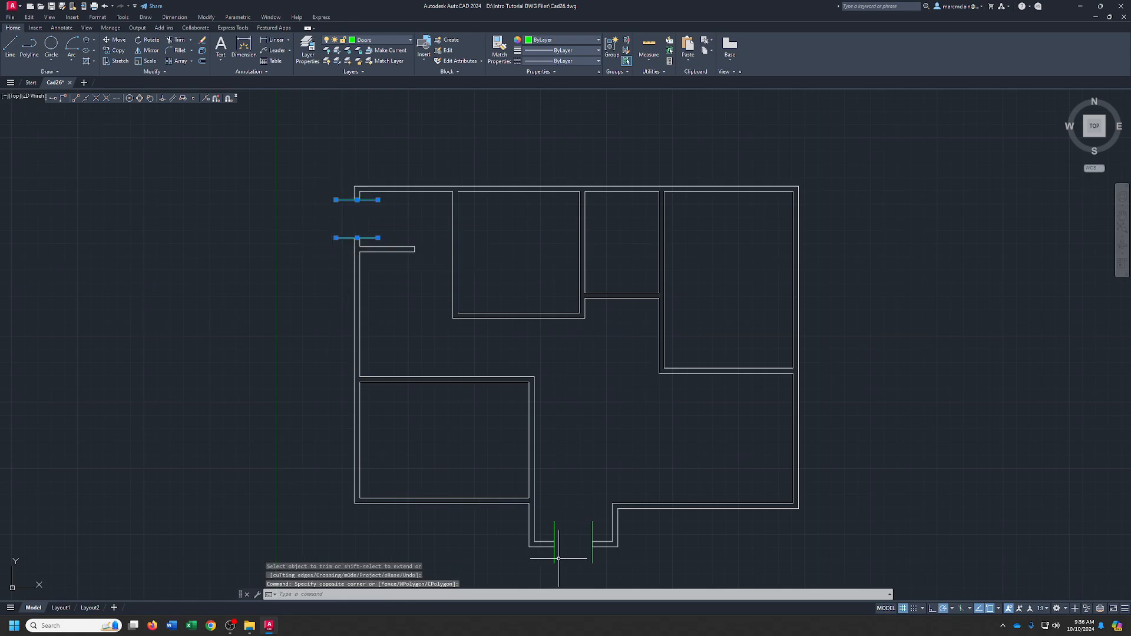
left_click(602, 529)
left_click(545, 557)
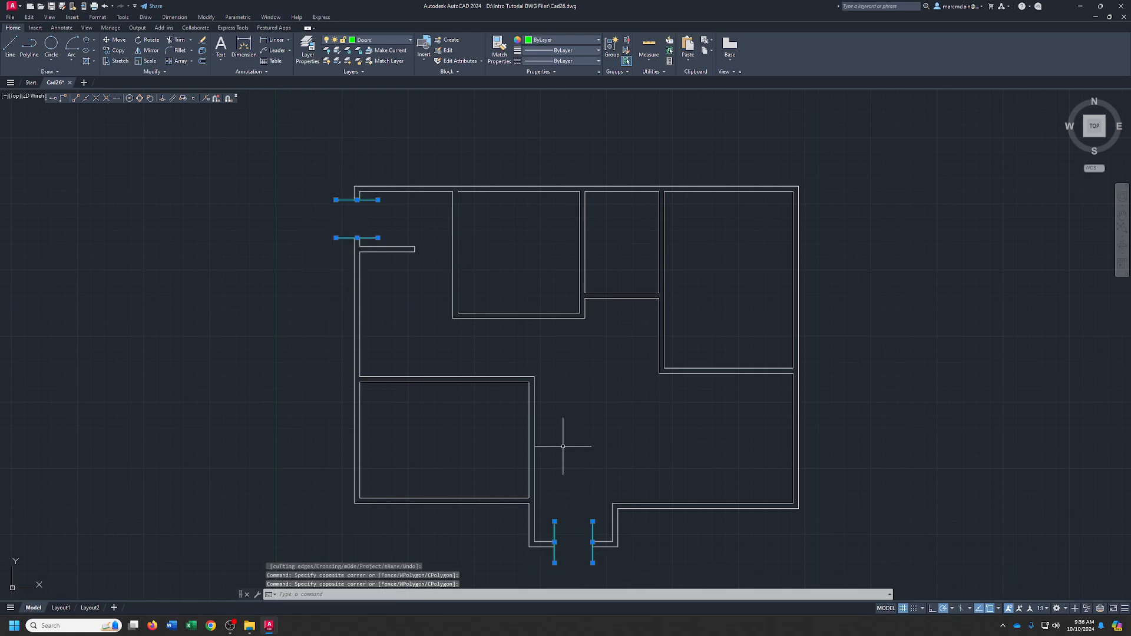
key("Delete")
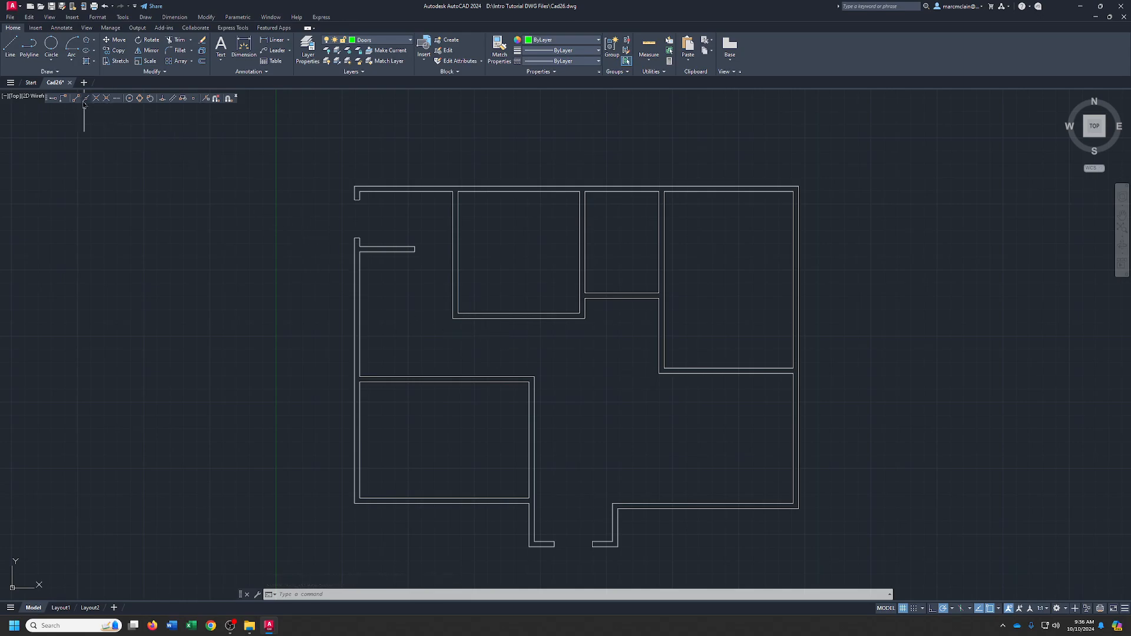
Draw a line 3'11 horizontally from the lower-left room's upper-left inside corner, continuing vertically up across the wall.
left_click(12, 47)
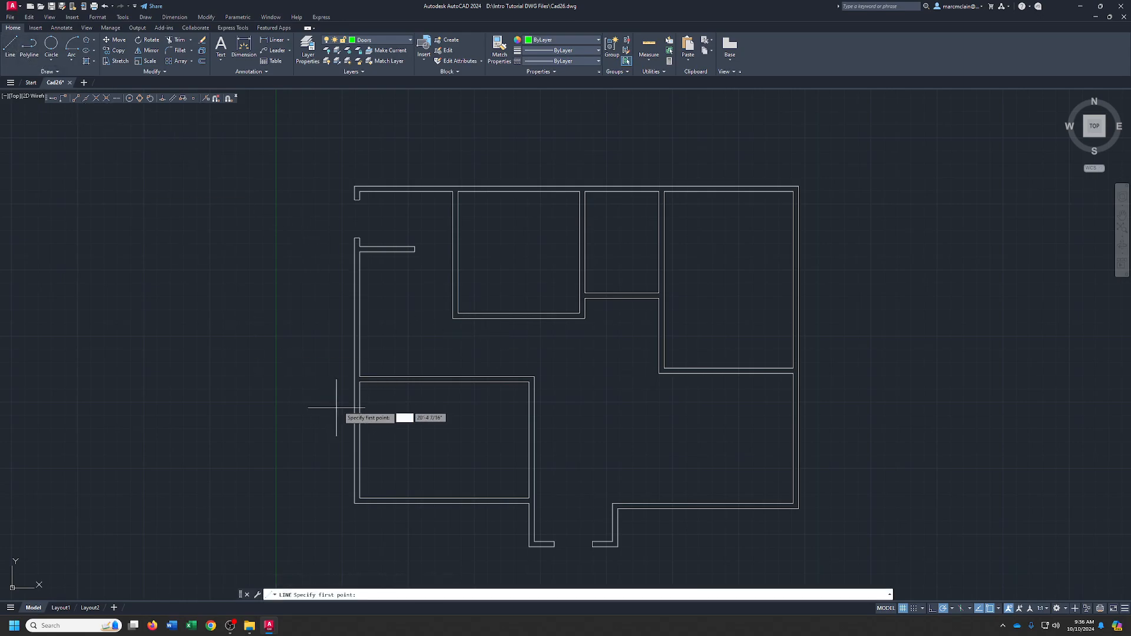
left_click(360, 382)
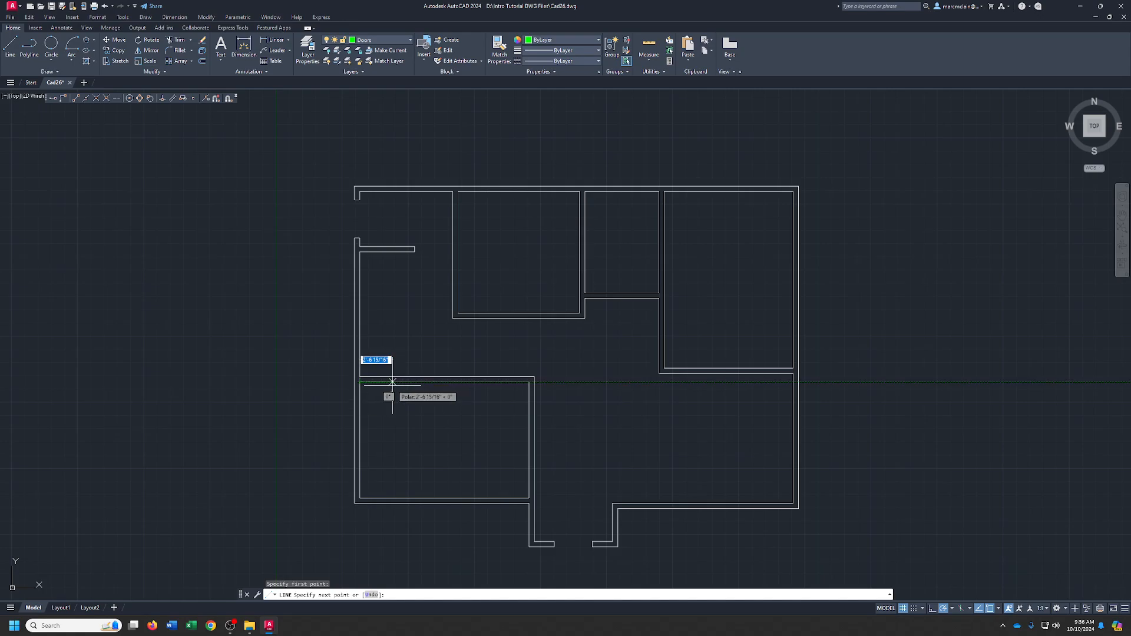
type("3'11")
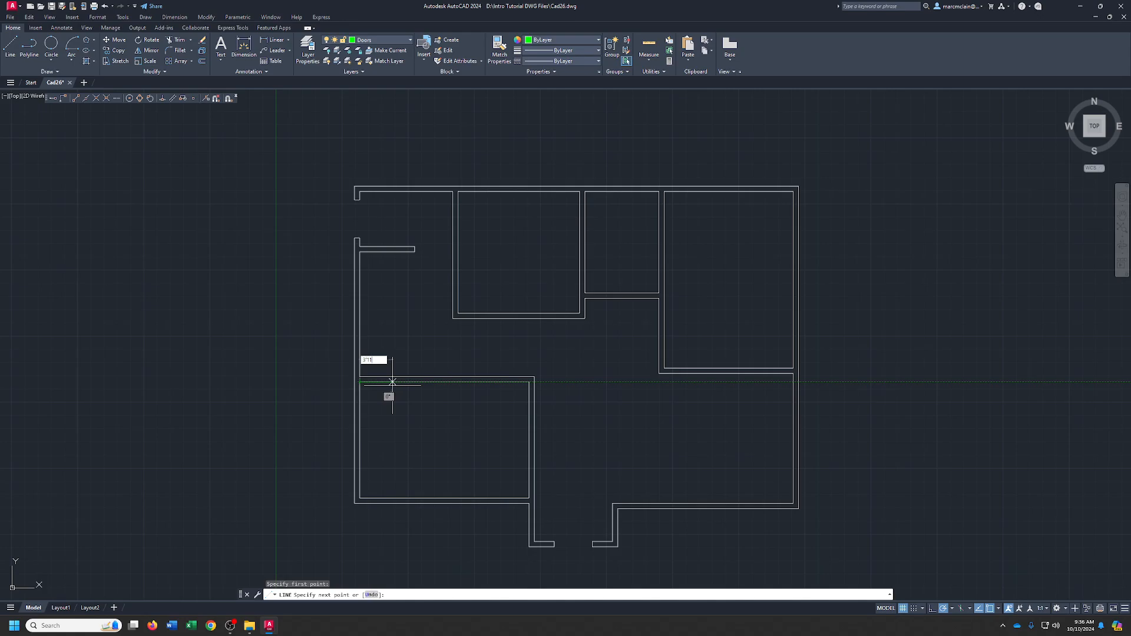
key("Return")
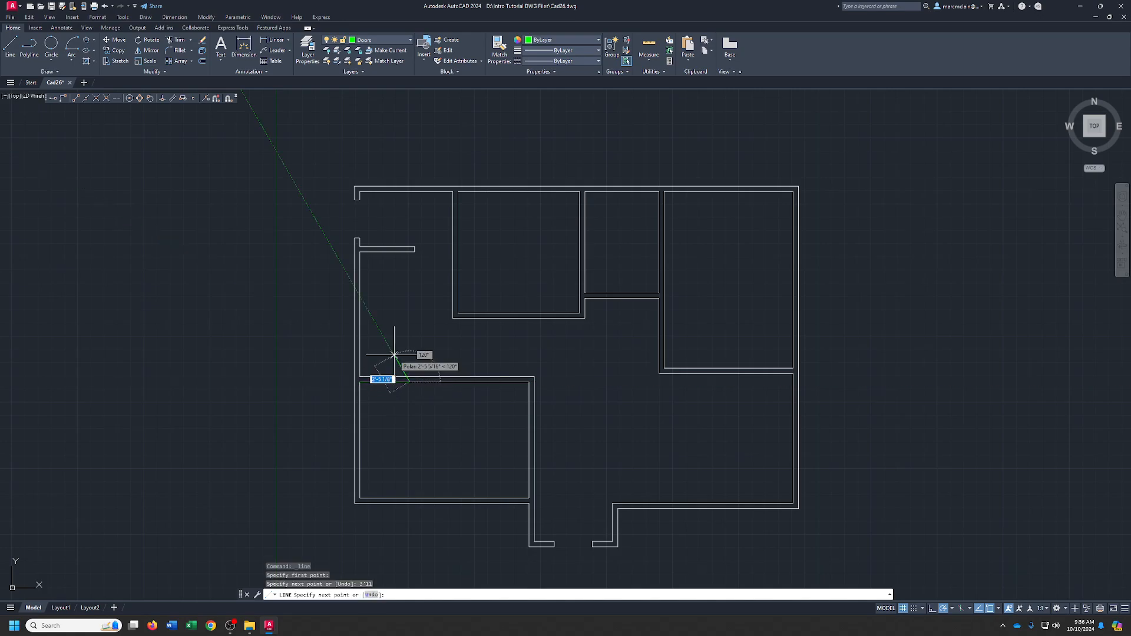
left_click(409, 343)
right_click(409, 344)
left_click(433, 346)
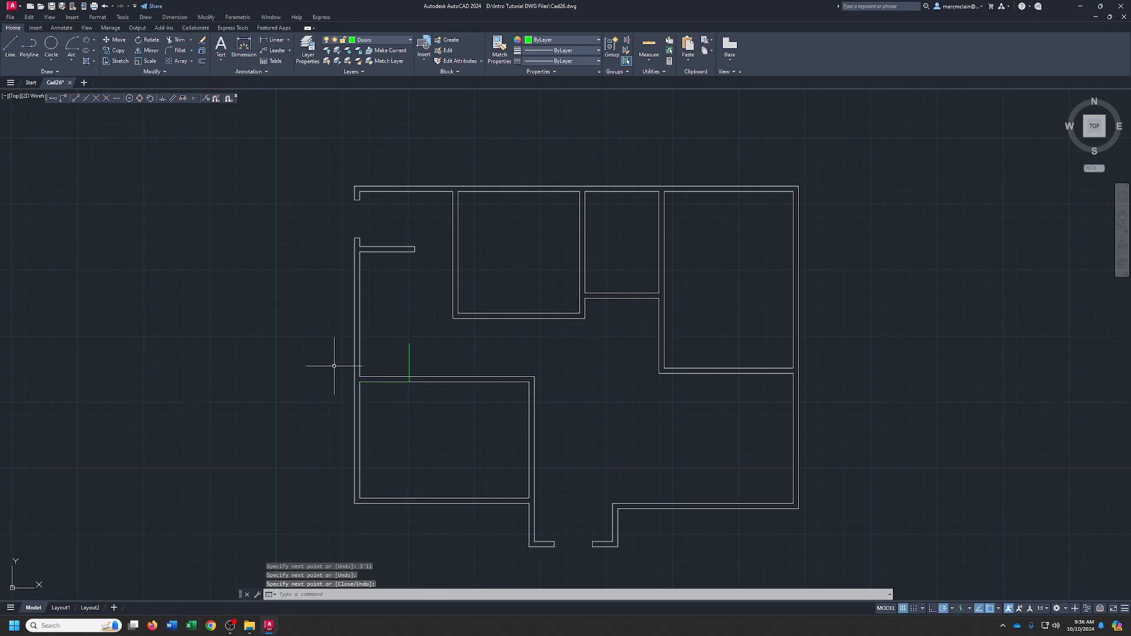
Erase the horizontal construction segment along the lower-left room's upper wall, keeping the vertical door line.
left_click(338, 368)
left_click(432, 397)
key("Delete")
left_click(377, 337)
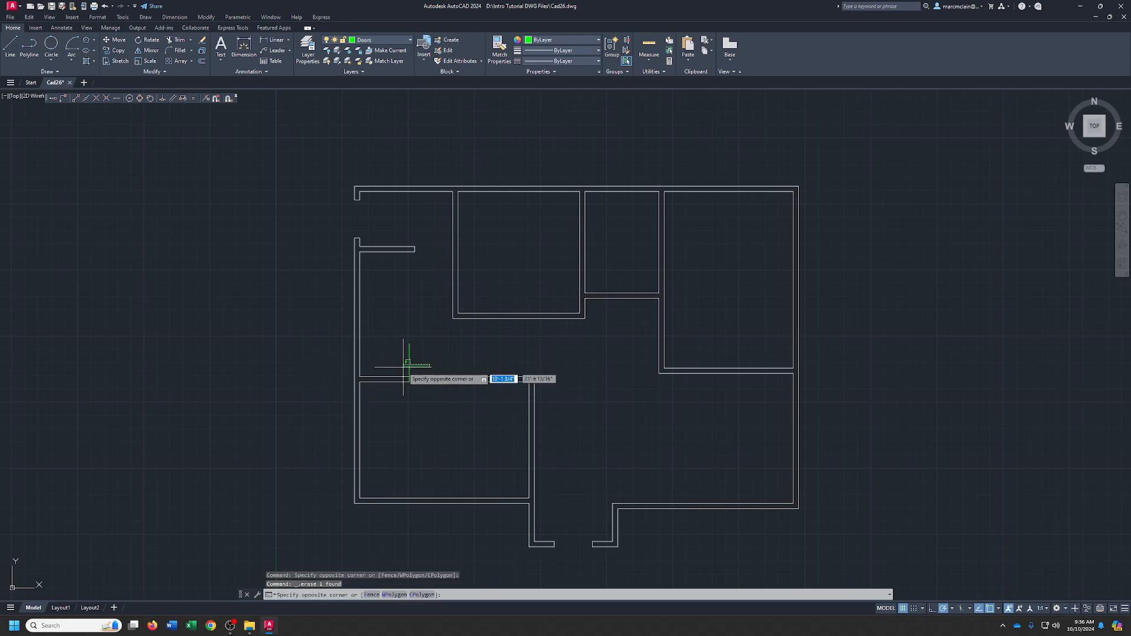
Stretch the vertical door line's lower end down past the lower-left room's upper wall, making the line about 3'-10" long.
left_click(439, 396)
left_click(410, 384)
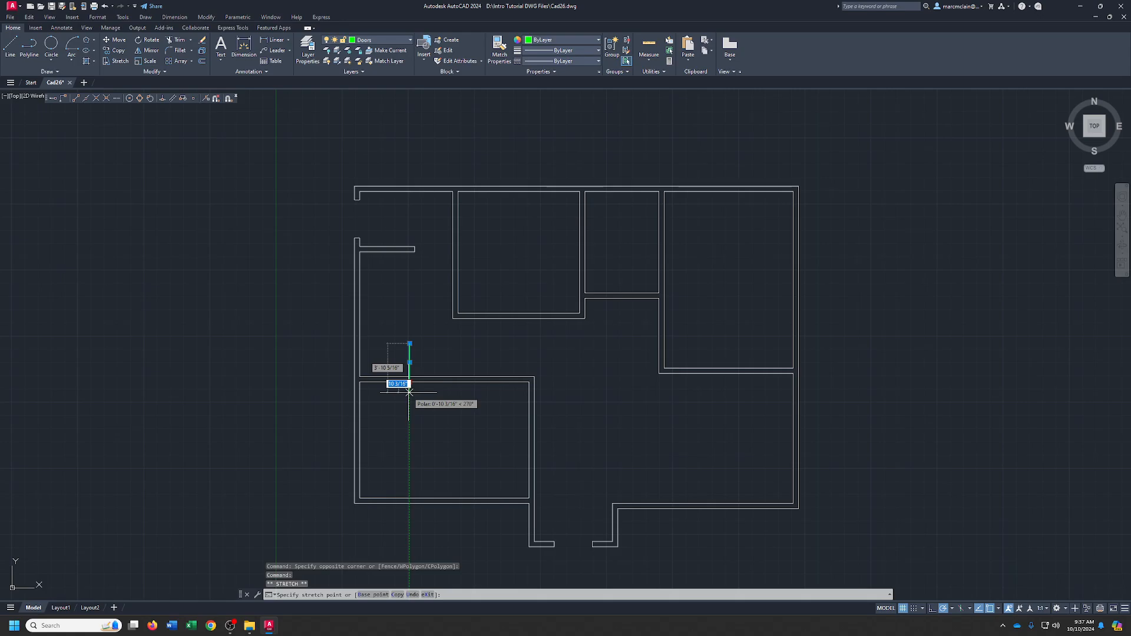
key("Escape")
key("Escape")
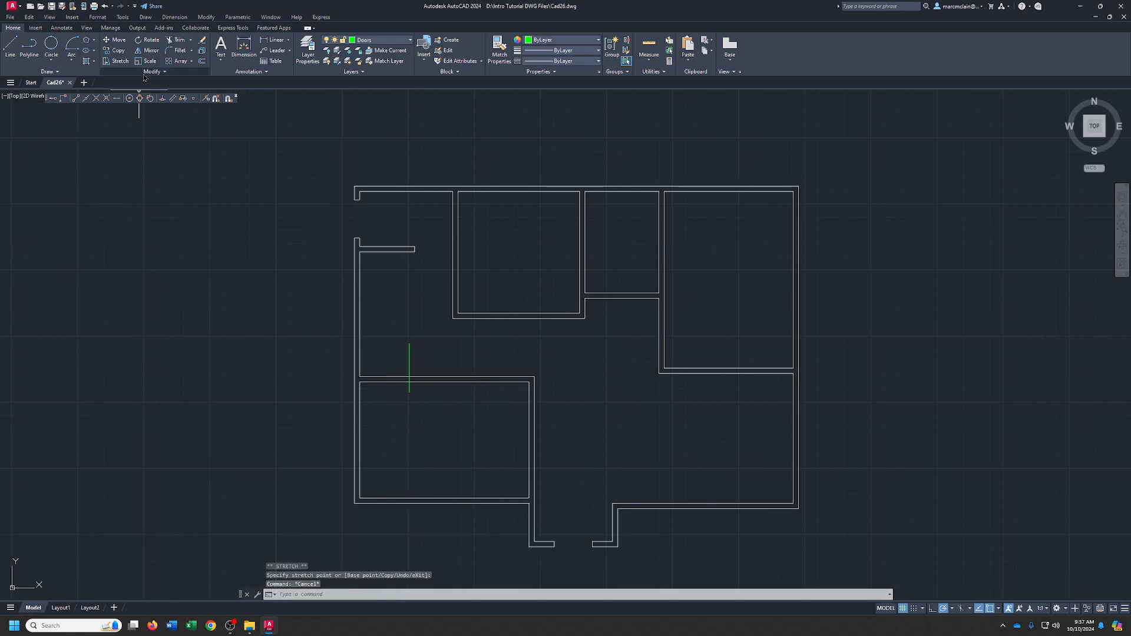
Offset the vertical door line 2'8 to the right across the lower-left room's upper wall.
left_click(201, 62)
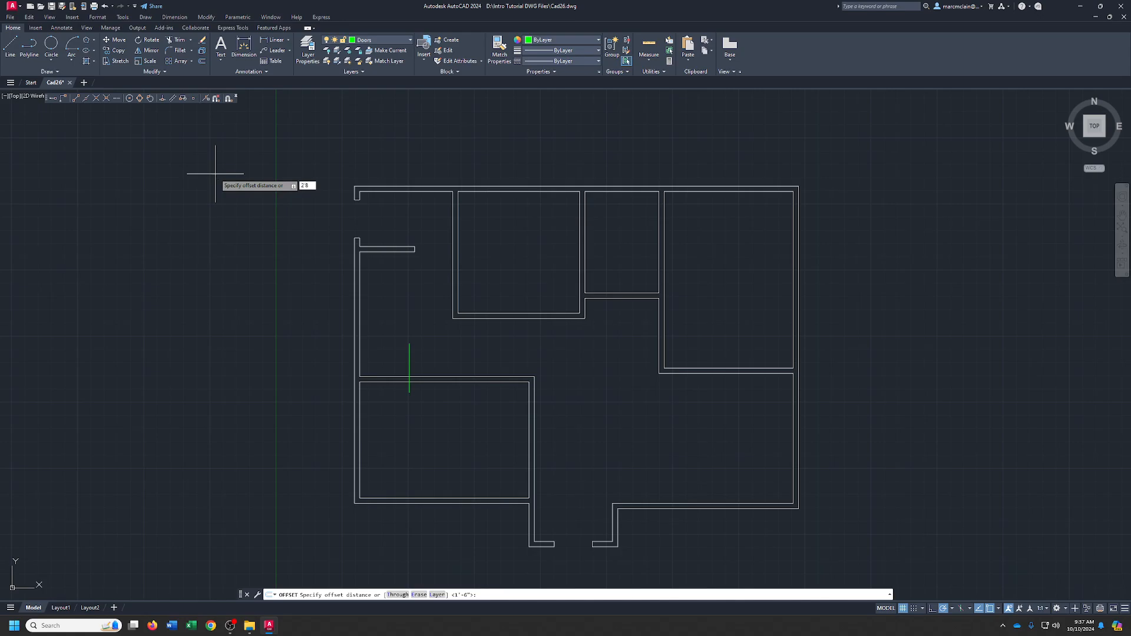
key("Return")
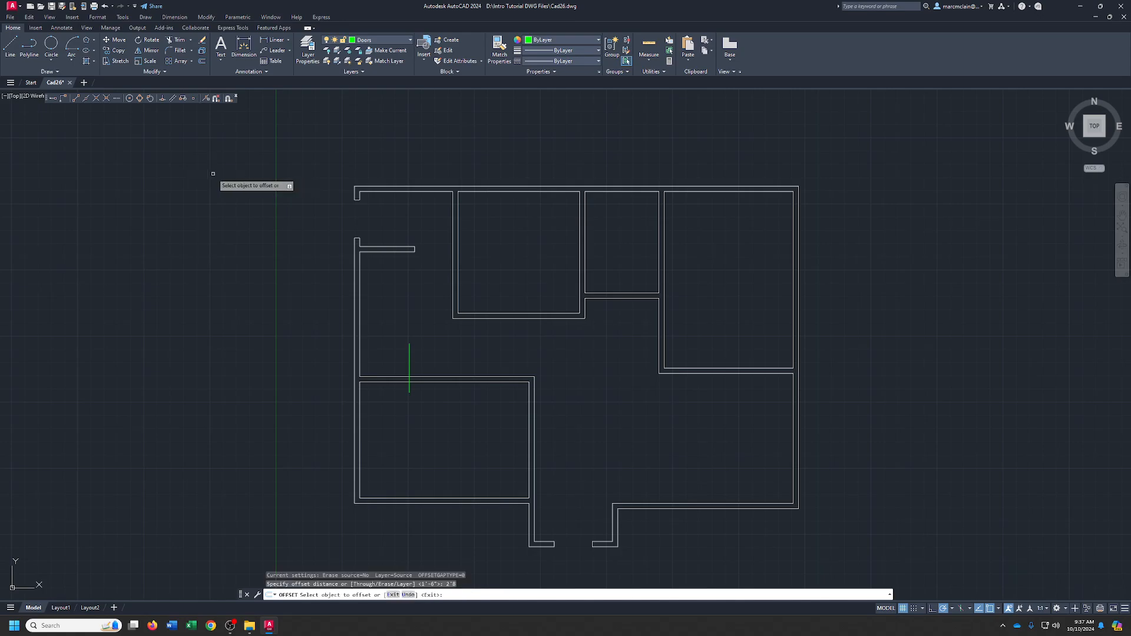
left_click(410, 365)
left_click(436, 360)
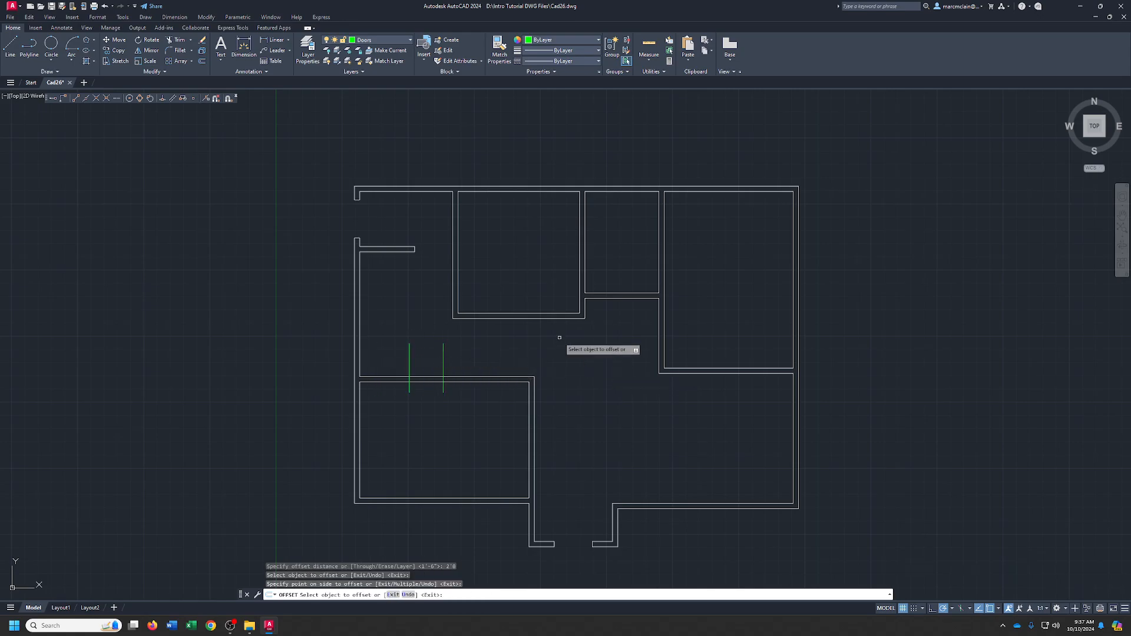
Draw a line 3'7 up from the lower-left room's bottom inside wall near its right corner, continuing horizontally right across the right wall.
left_click(10, 46)
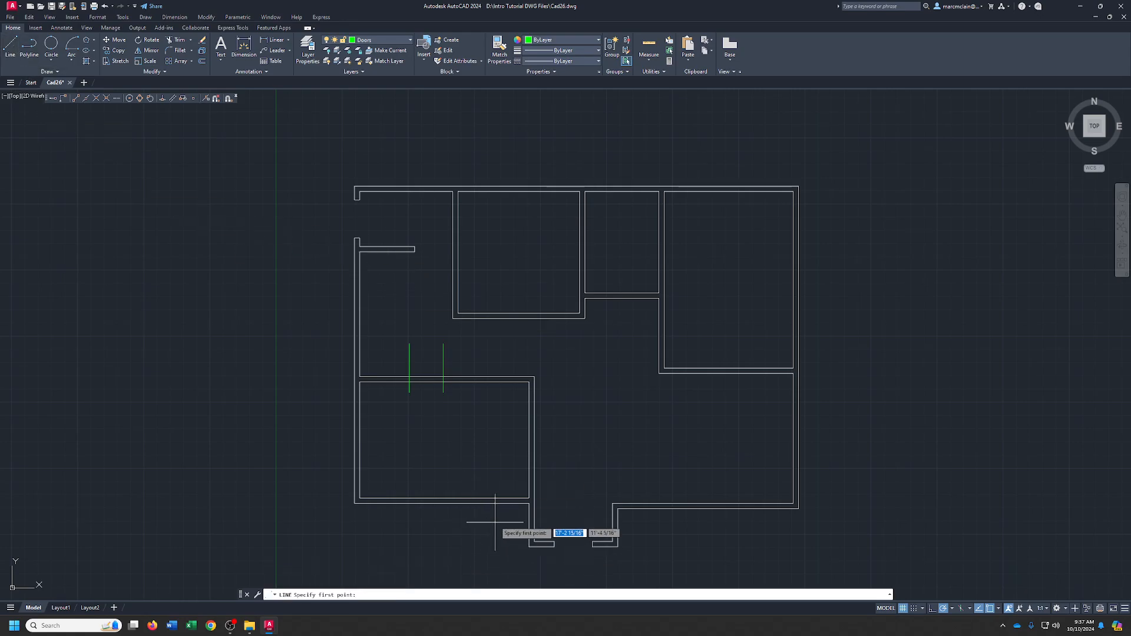
left_click(518, 499)
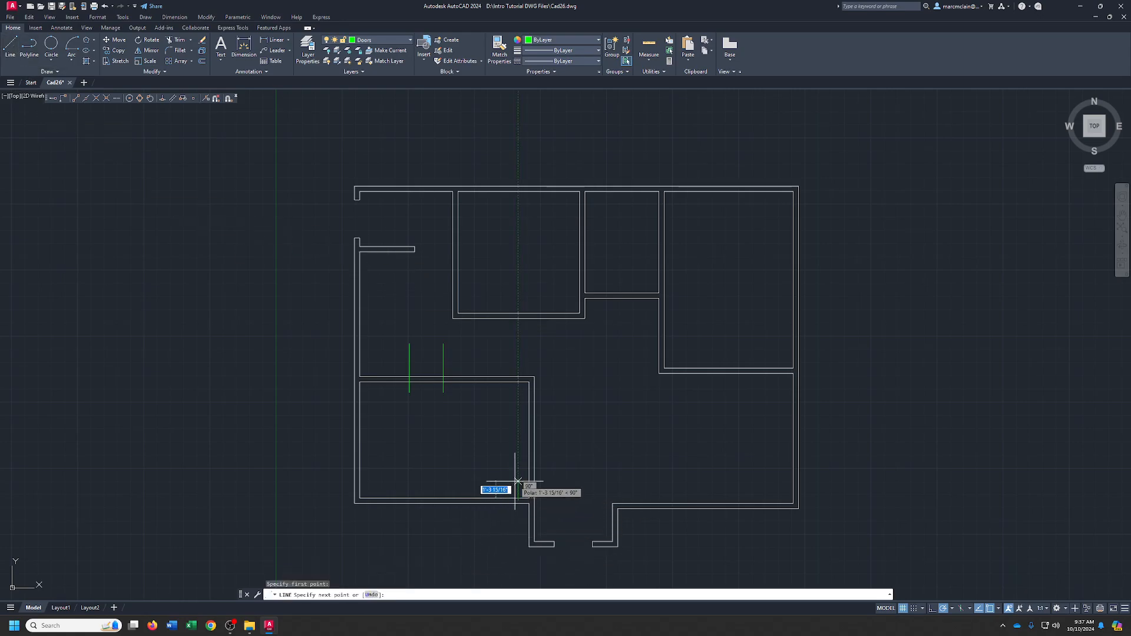
type("3")
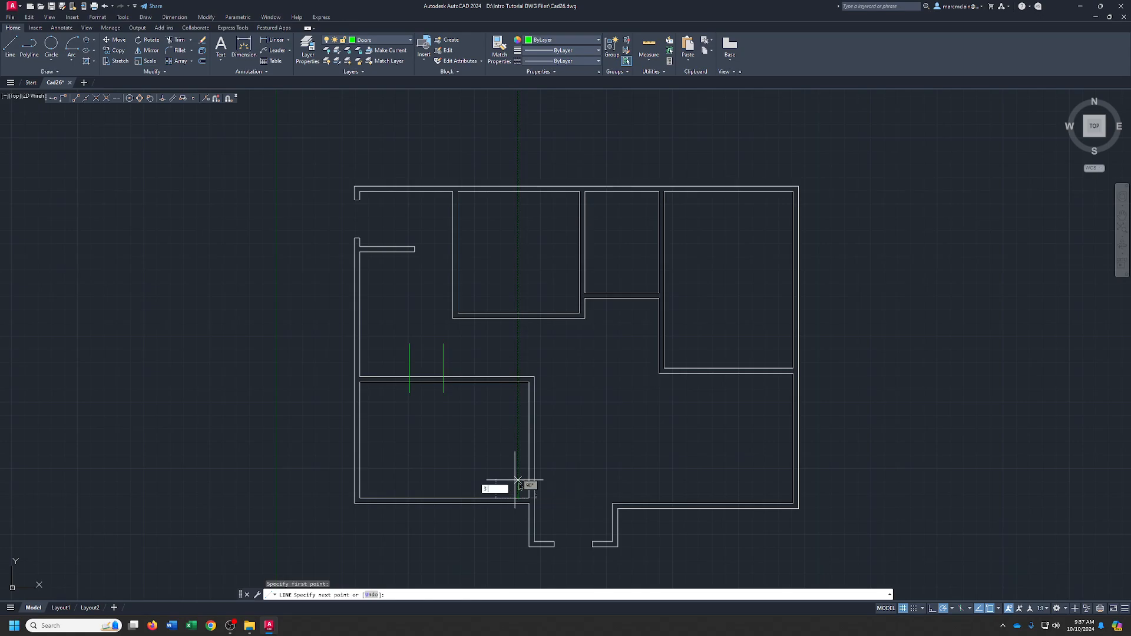
type("'7")
key("Return")
left_click(567, 453)
right_click(569, 453)
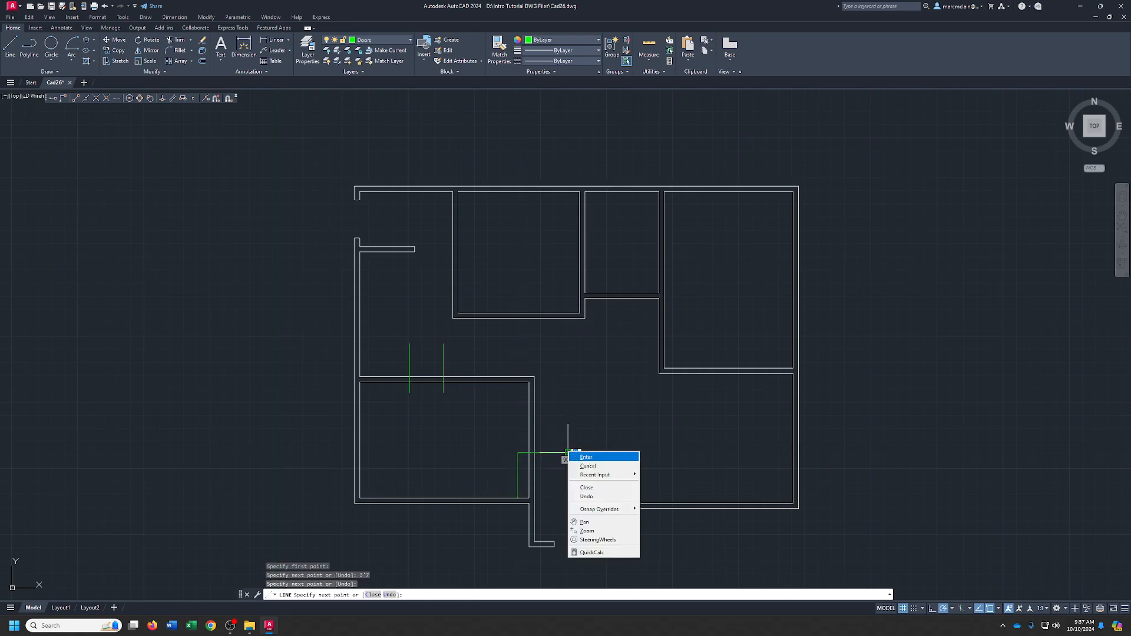
left_click(583, 458)
Offset the horizontal door line on the lower-left room's right wall 2'8 upward.
left_click(202, 61)
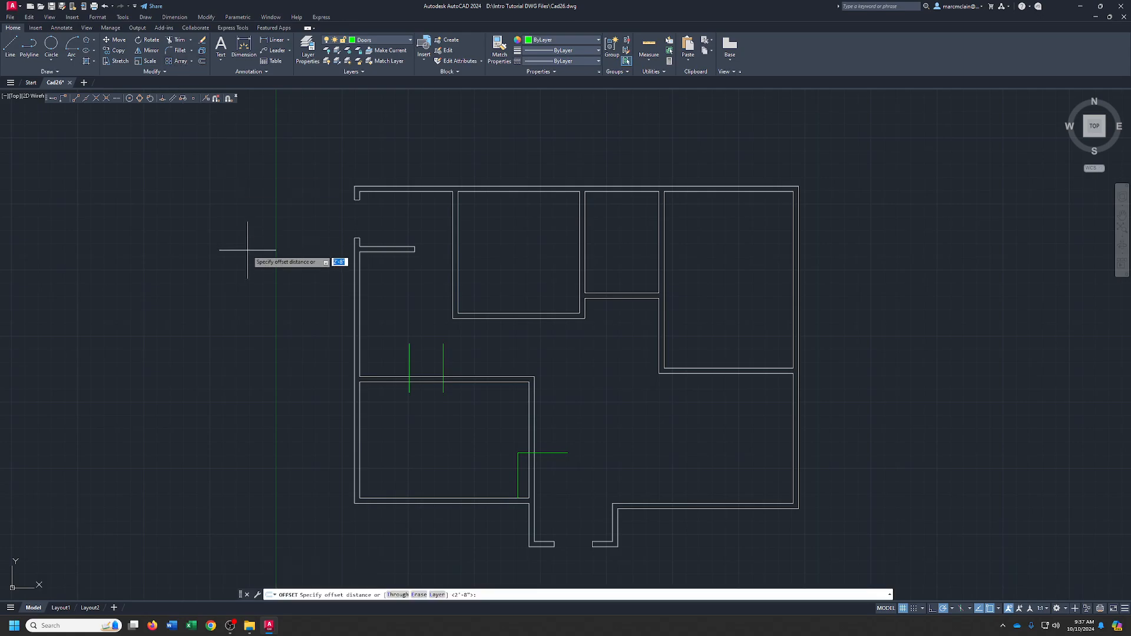
key("Return")
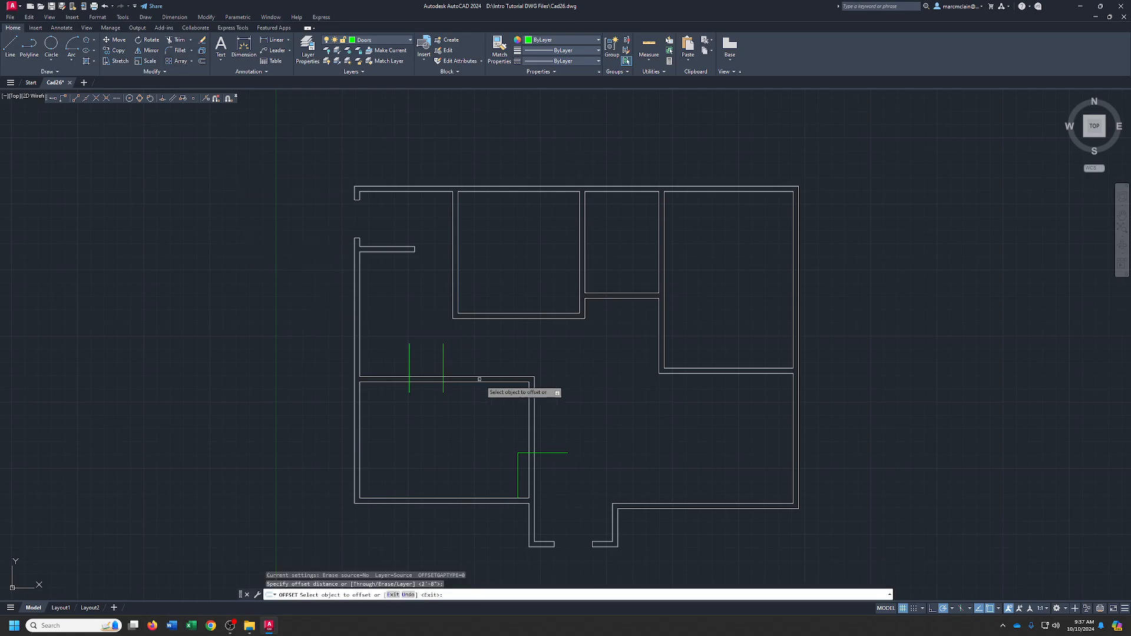
left_click(557, 453)
left_click(558, 437)
right_click(576, 431)
left_click(583, 436)
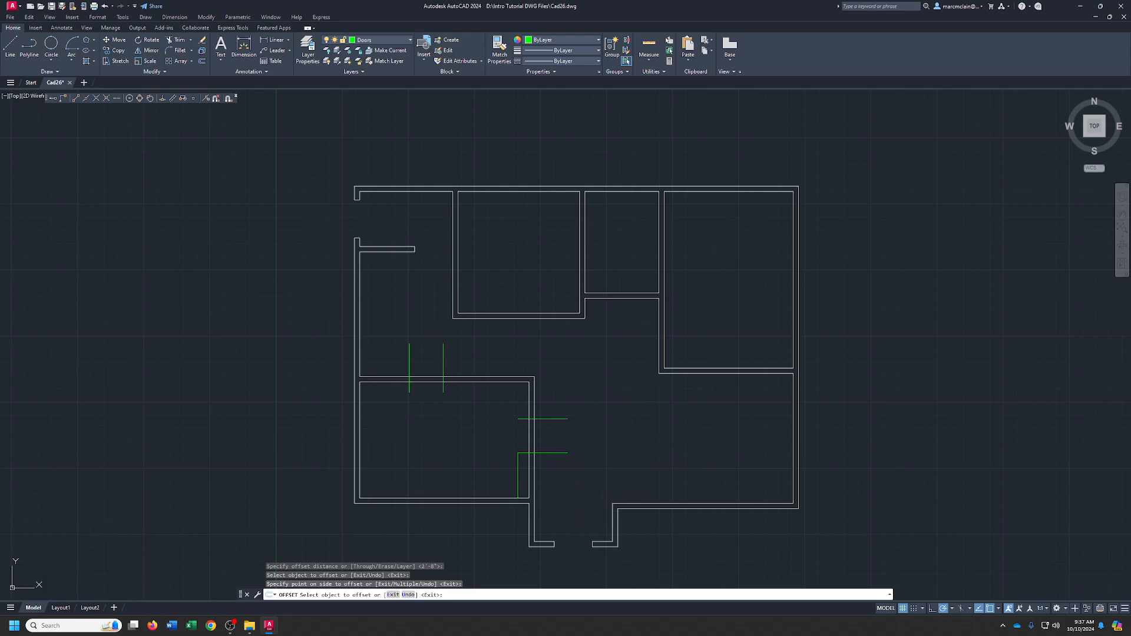
Erase the vertical construction segment inside the lower-left room beside its right wall.
left_click(525, 461)
left_click(509, 468)
key("Delete")
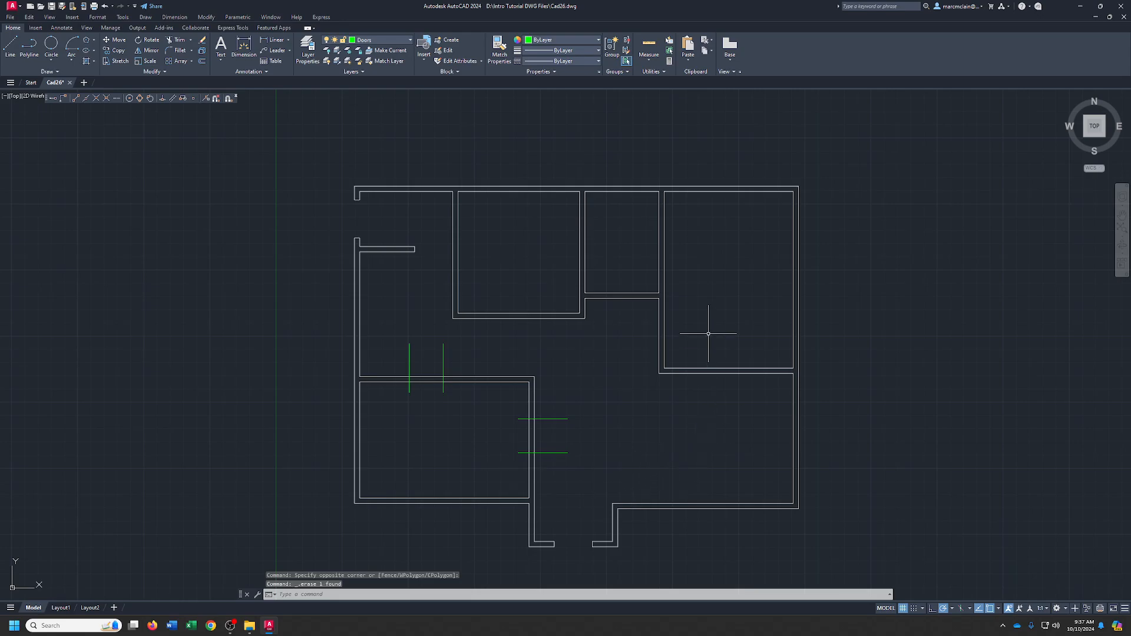
Draw a line 10'7 down from the upper-right room's top inside wall and left across its left wall, then erase the vertical segment.
left_click(17, 47)
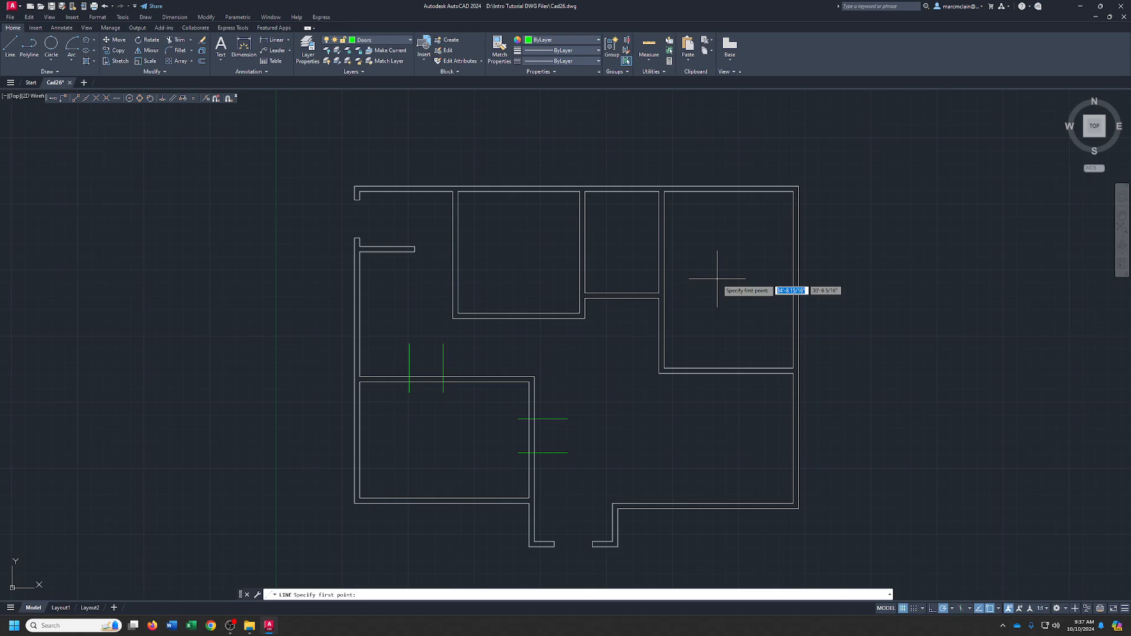
left_click(675, 191)
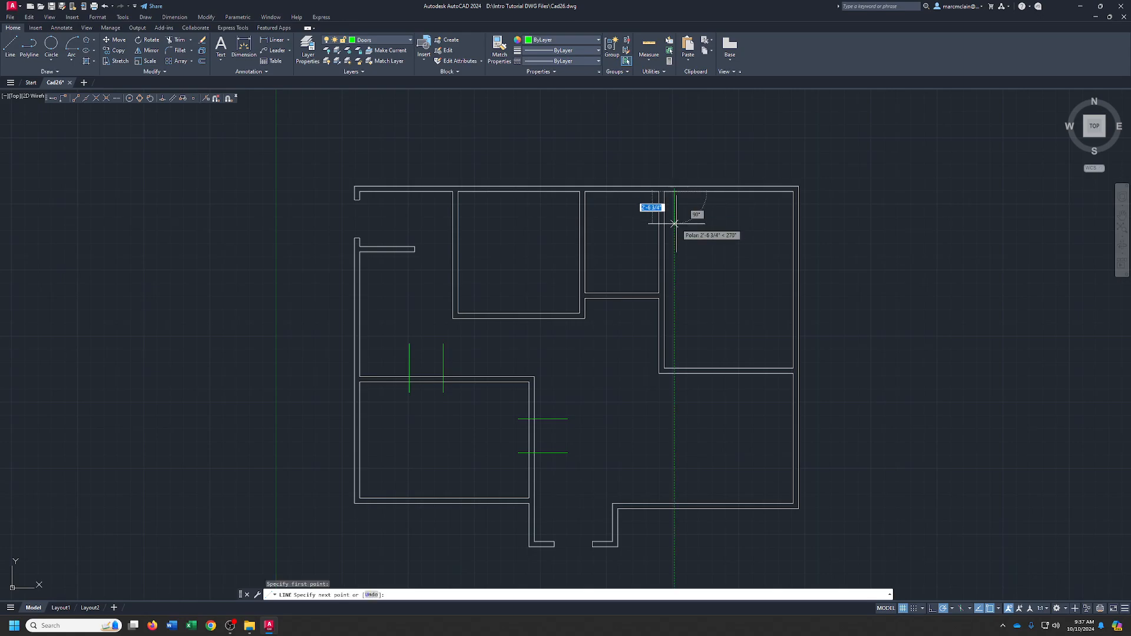
type("10'7")
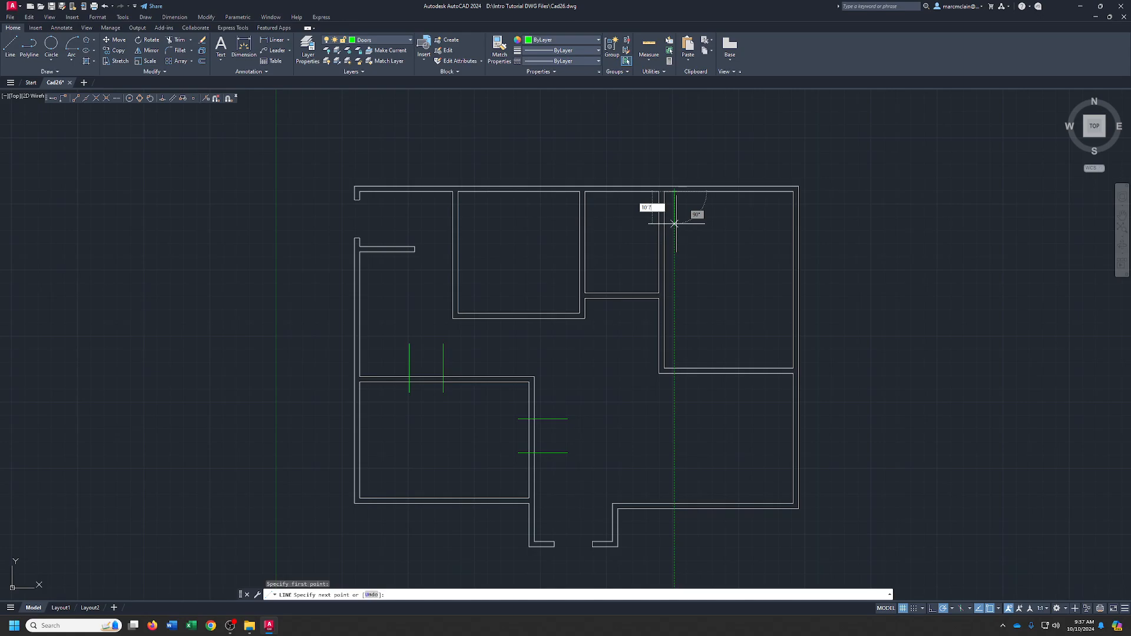
key("Return")
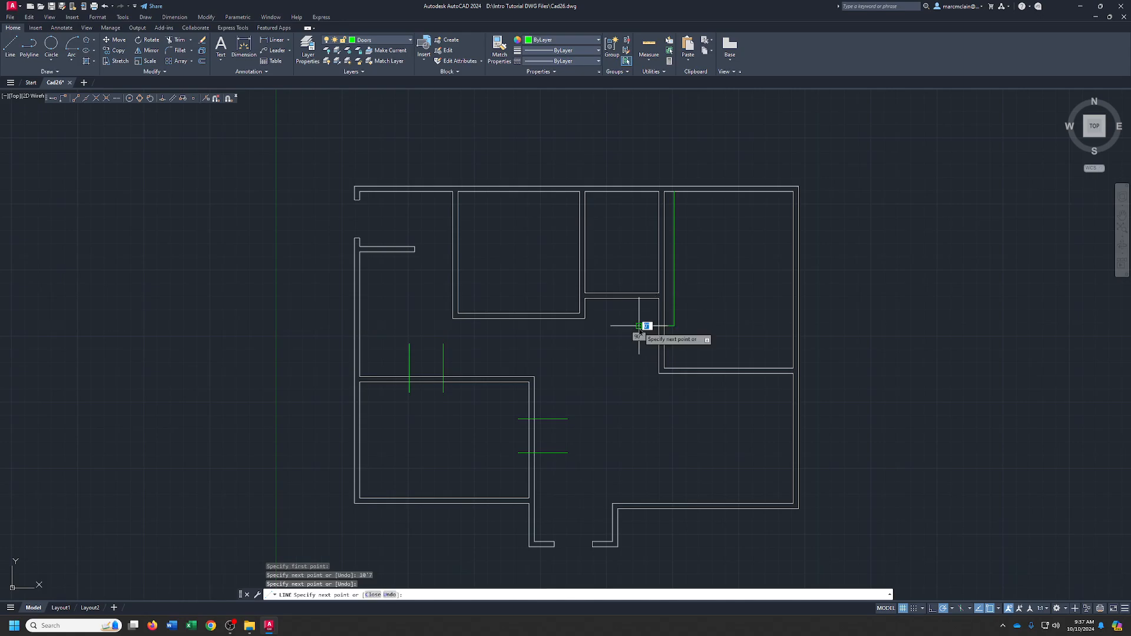
key("Return")
left_click(675, 284)
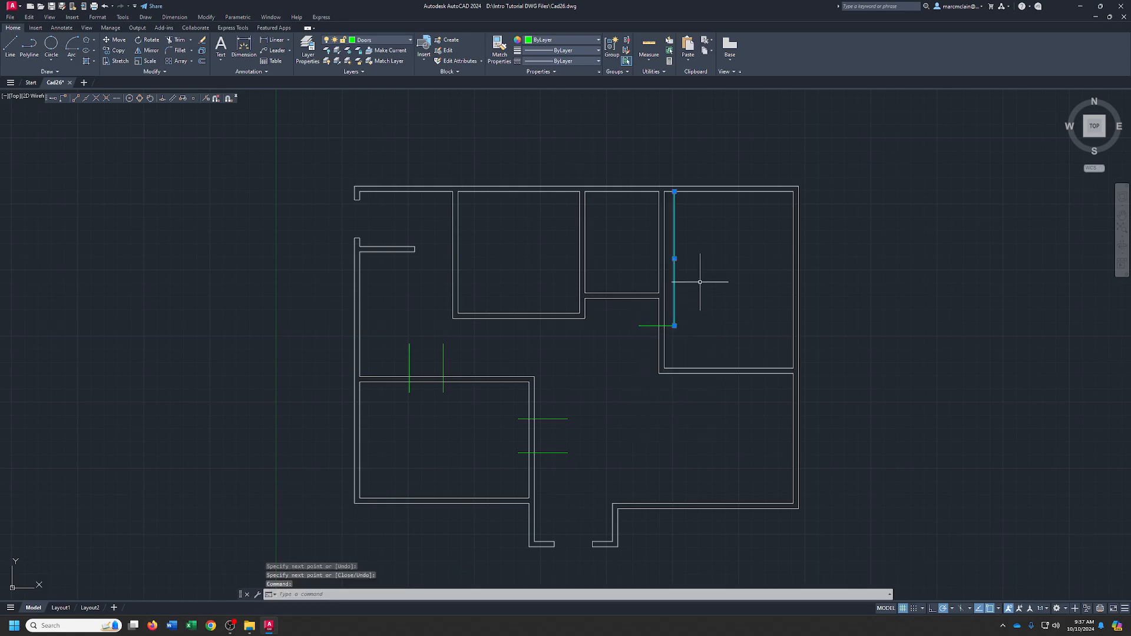
key("Delete")
Offset the horizontal door line on the upper-right room's left wall 2'8 downward.
left_click(202, 61)
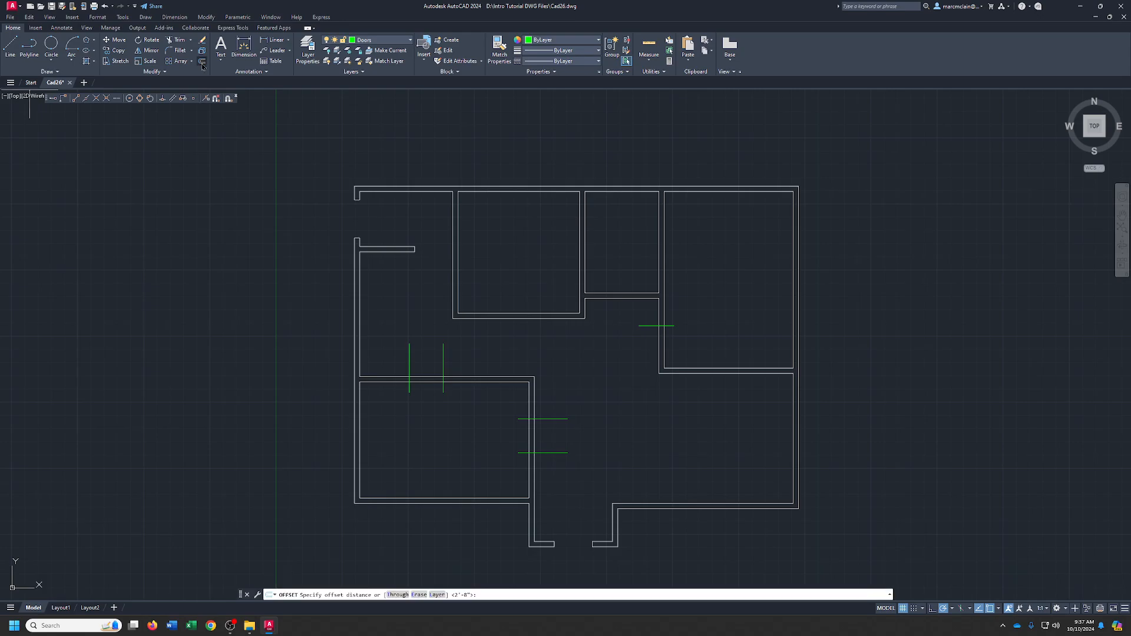
key("Return")
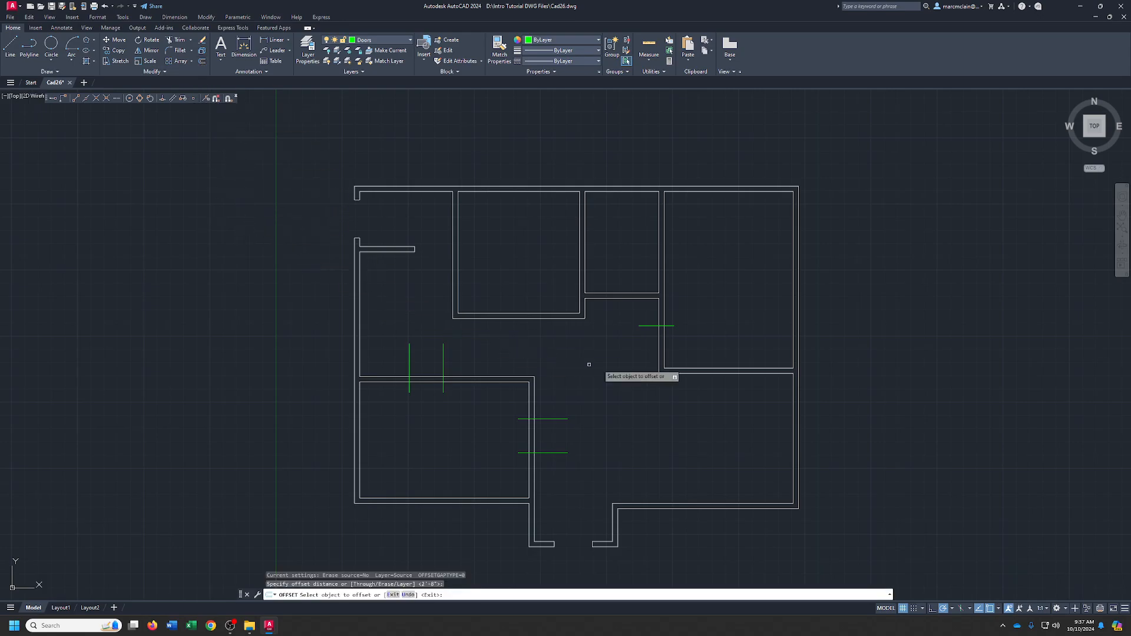
left_click(650, 325)
left_click(651, 337)
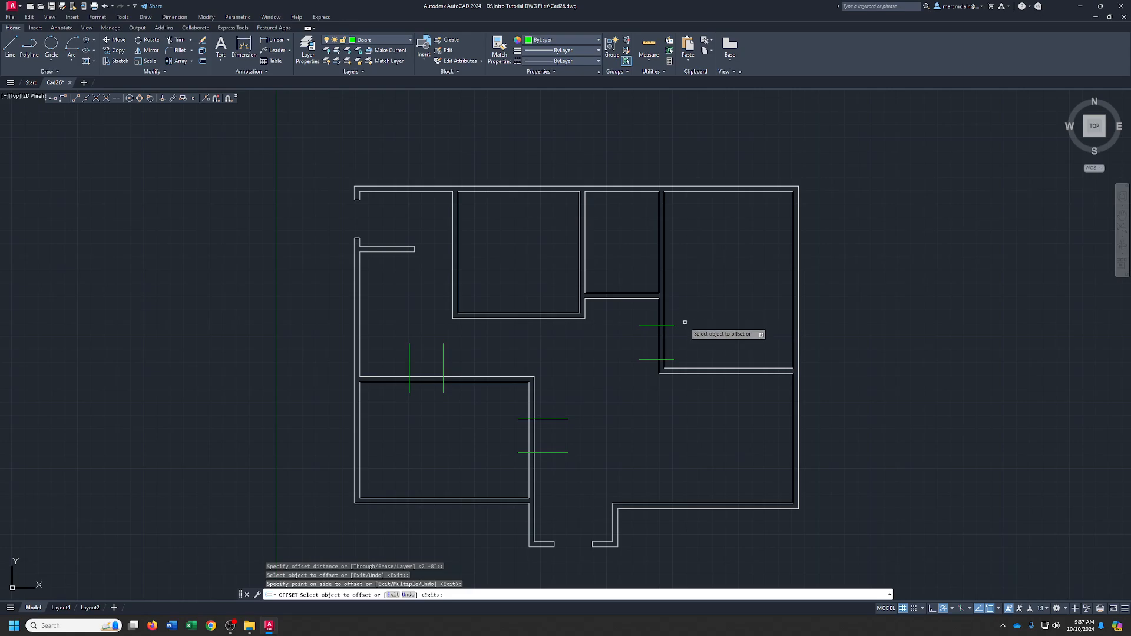
Draw a line 2'6 left from just below the small upper-middle room's lower-right corner, continuing up across the room's lower wall.
left_click(10, 46)
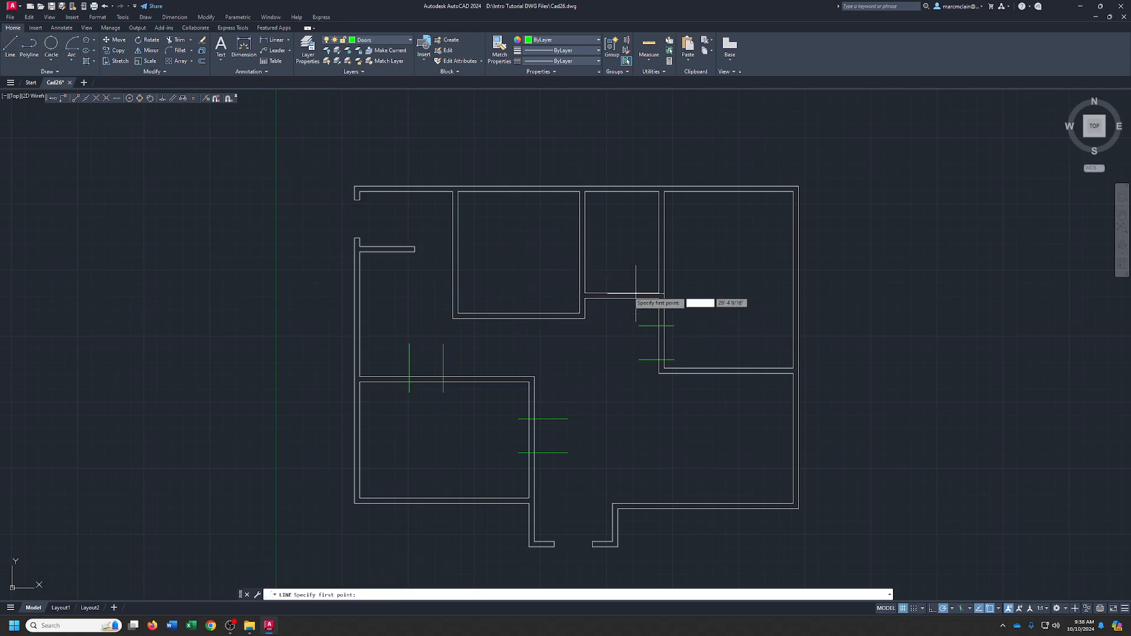
left_click(658, 302)
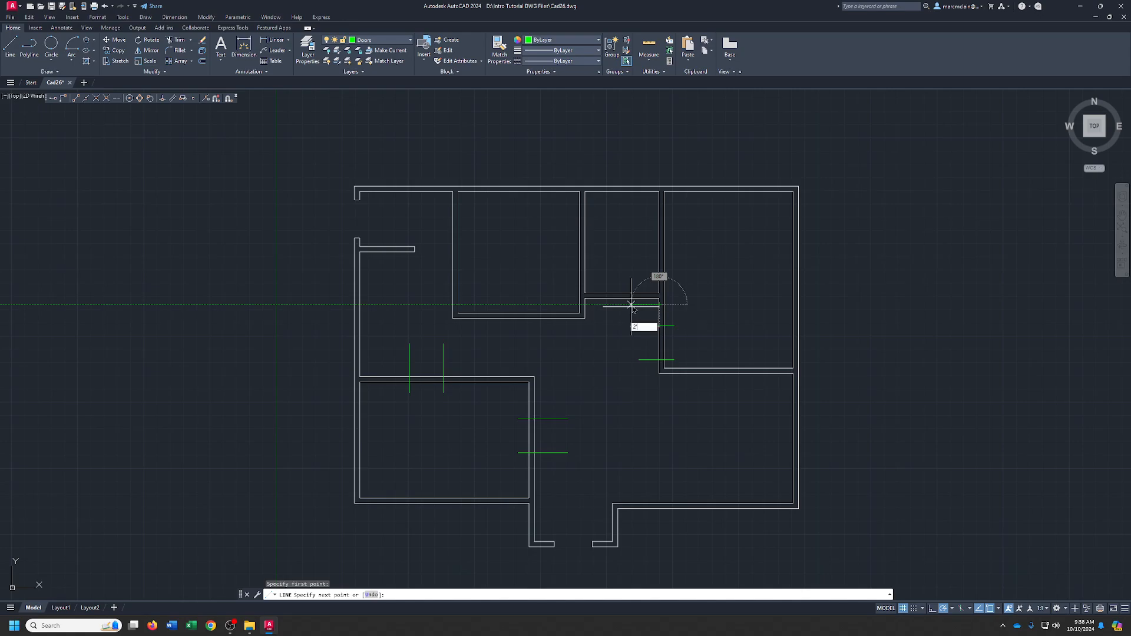
key("Return")
left_click(627, 272)
right_click(627, 271)
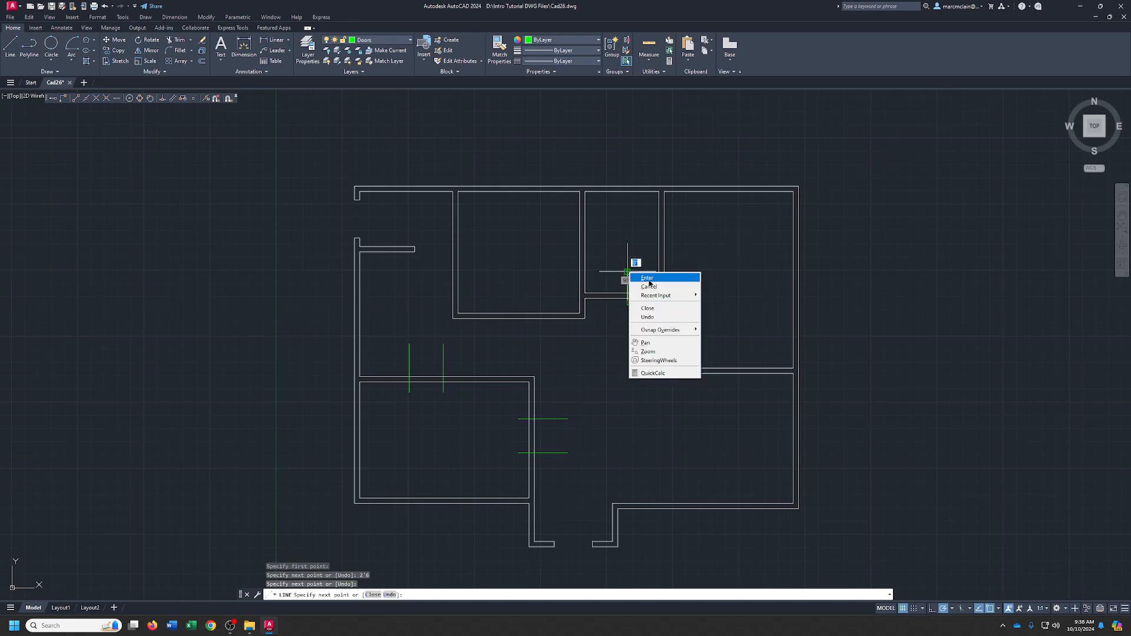
left_click(643, 273)
Offset the vertical door line on the small upper-middle room's lower wall 2'8 to the left, and erase the horizontal construction segment.
left_click(201, 62)
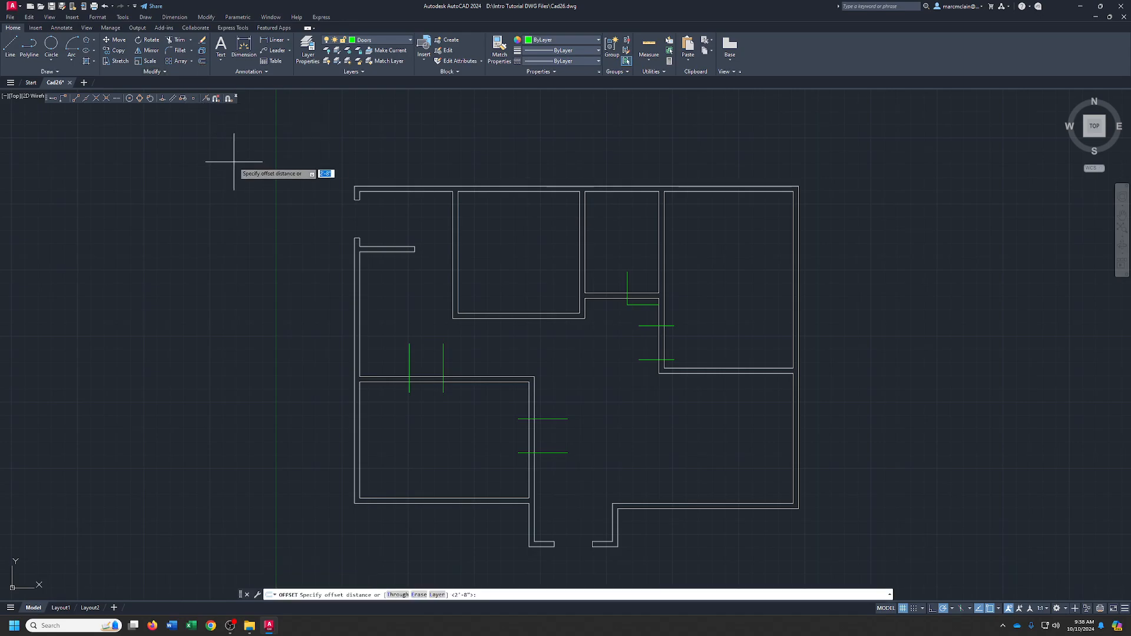
key("Return")
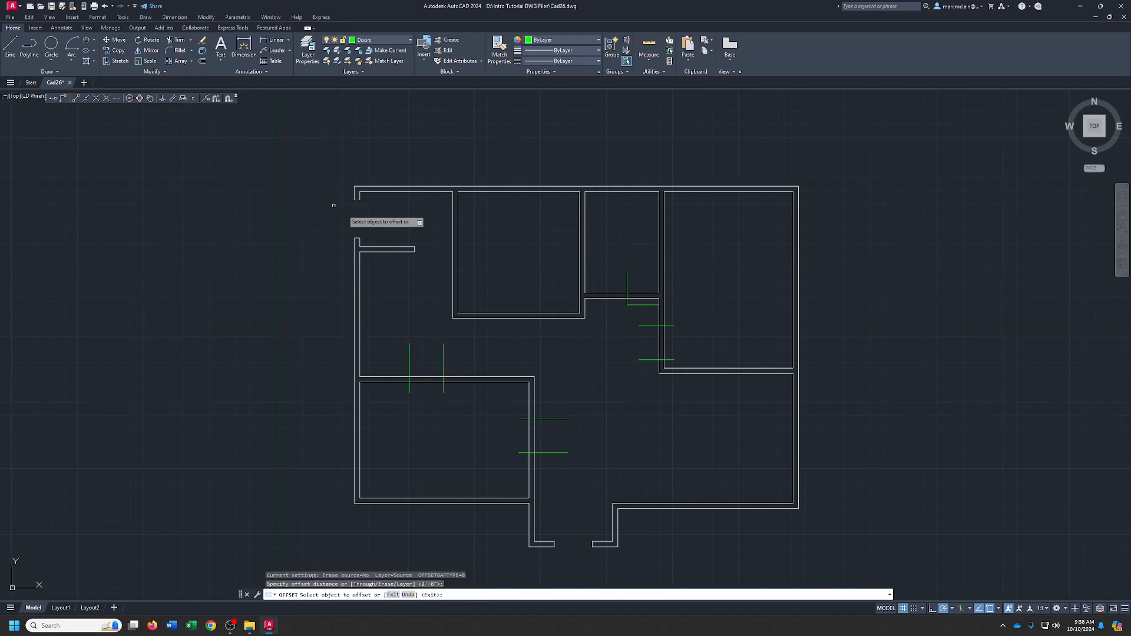
left_click(627, 286)
left_click(633, 313)
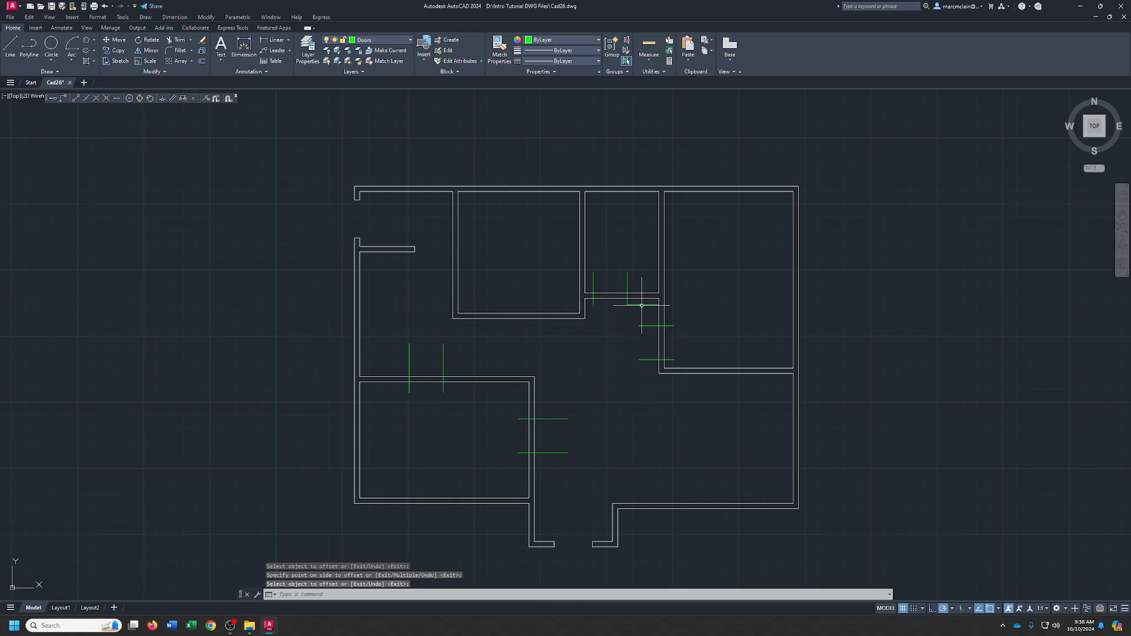
left_click(641, 305)
key("Delete")
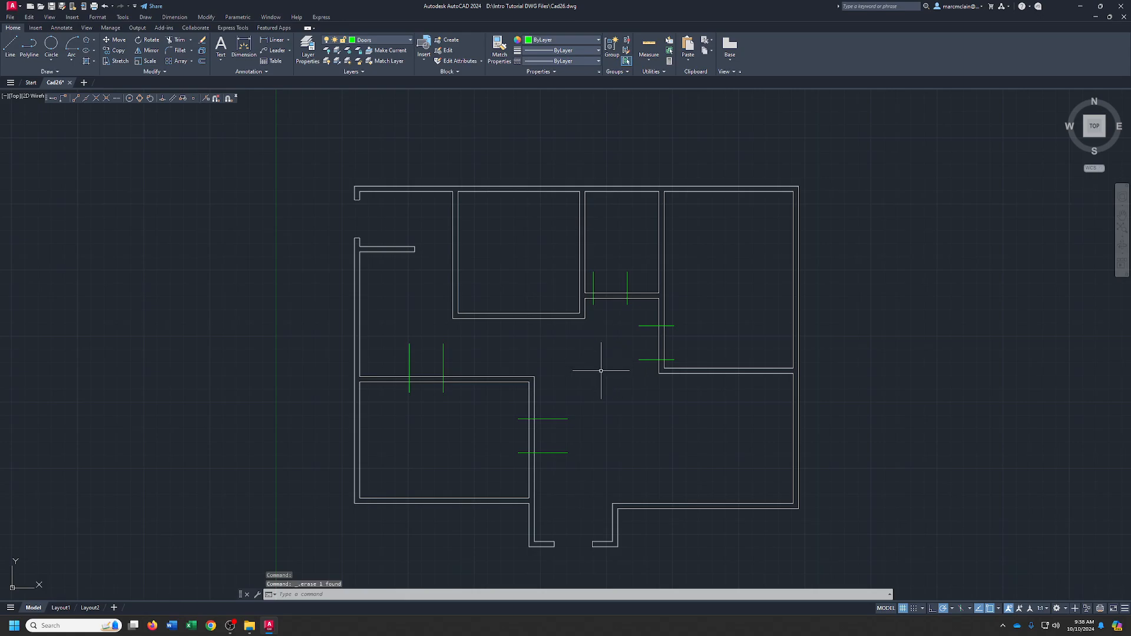
Draw a line 7' right from just below the upper-left room's lower-left outside corner, continuing up across the room's lower wall.
left_click(10, 46)
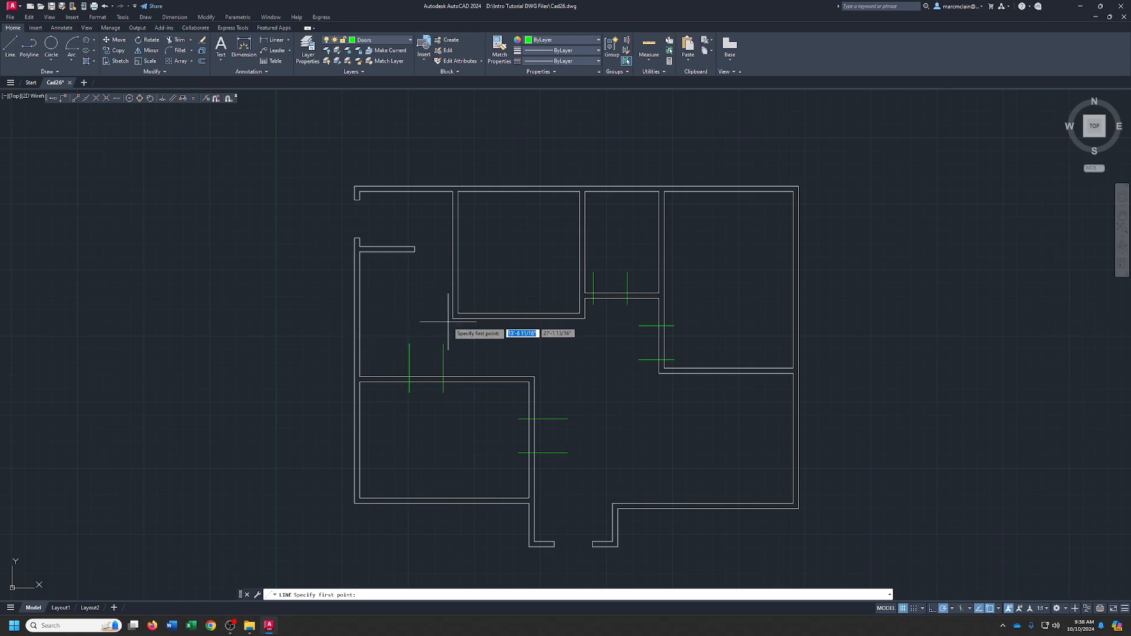
left_click(452, 322)
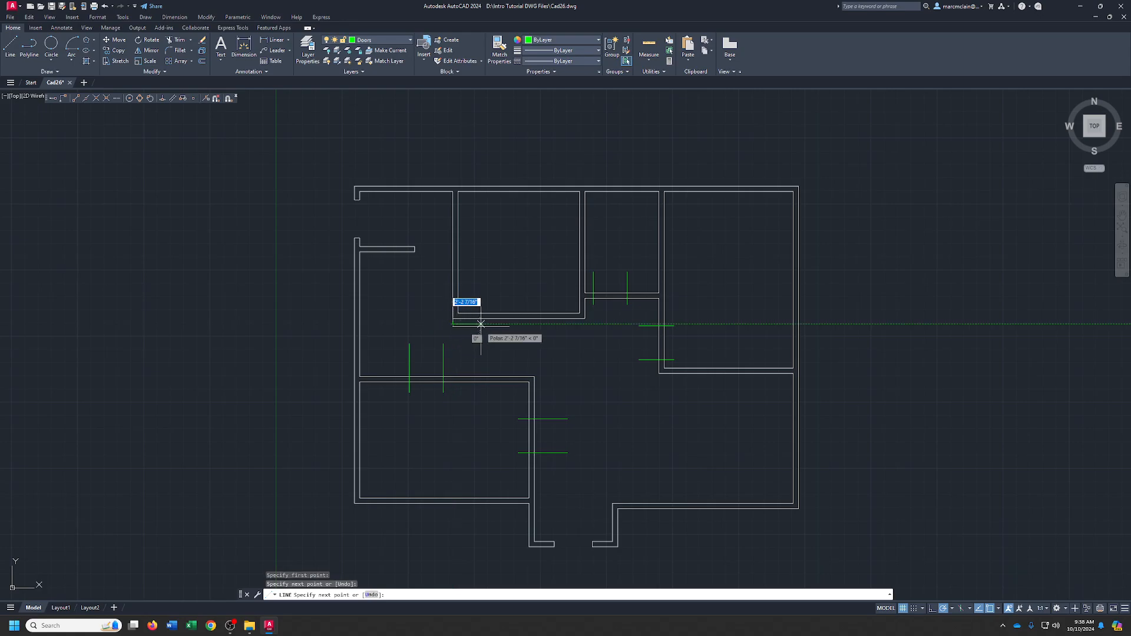
type("7'")
key("Return")
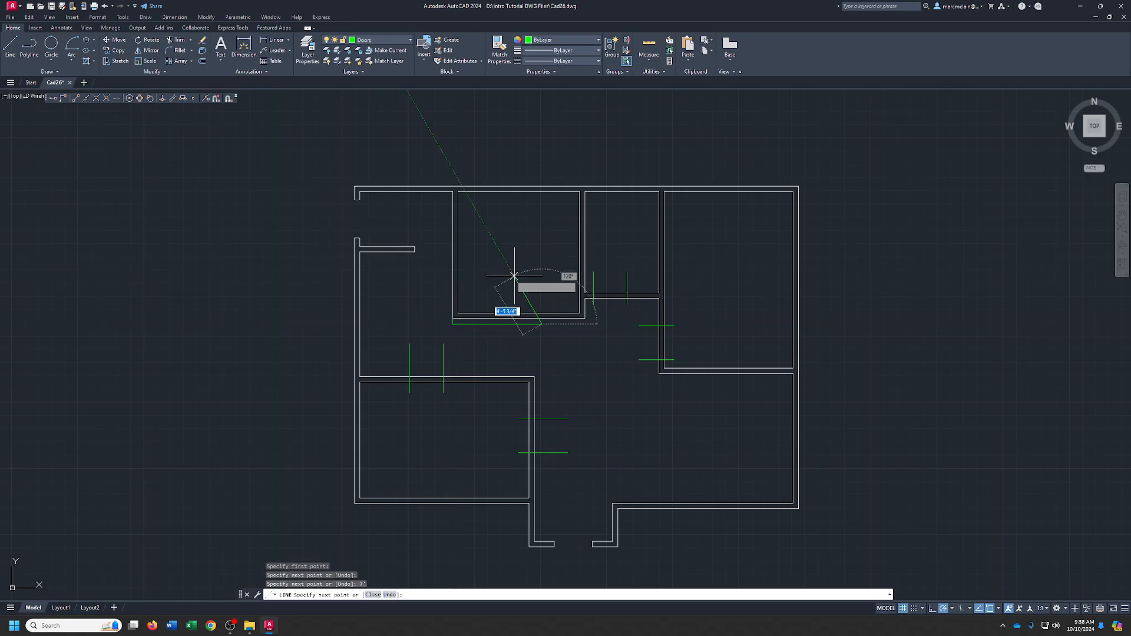
left_click(539, 286)
right_click(540, 286)
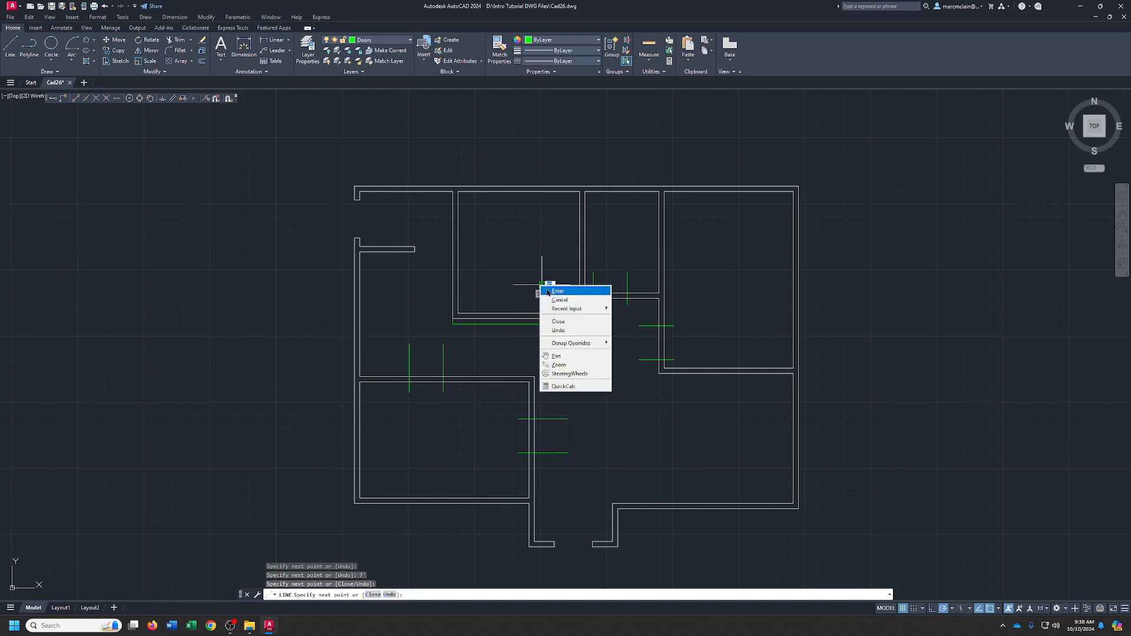
left_click(551, 292)
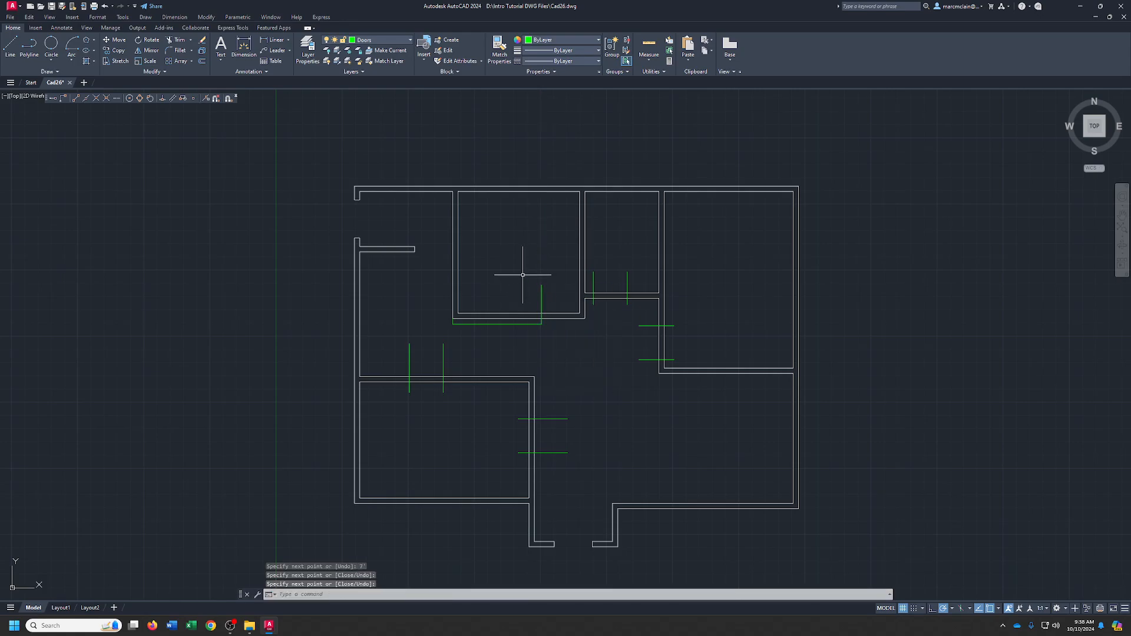
Offset the vertical door line on the upper-left room's lower wall 2'4 to the right.
left_click(204, 62)
key("Return")
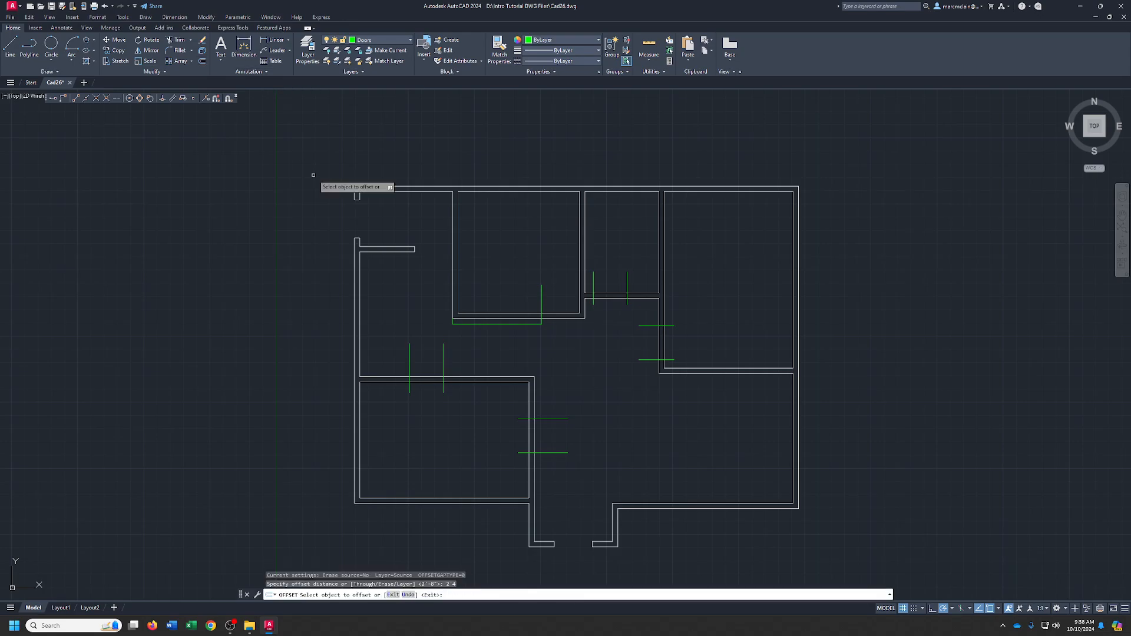
left_click(541, 307)
left_click(552, 294)
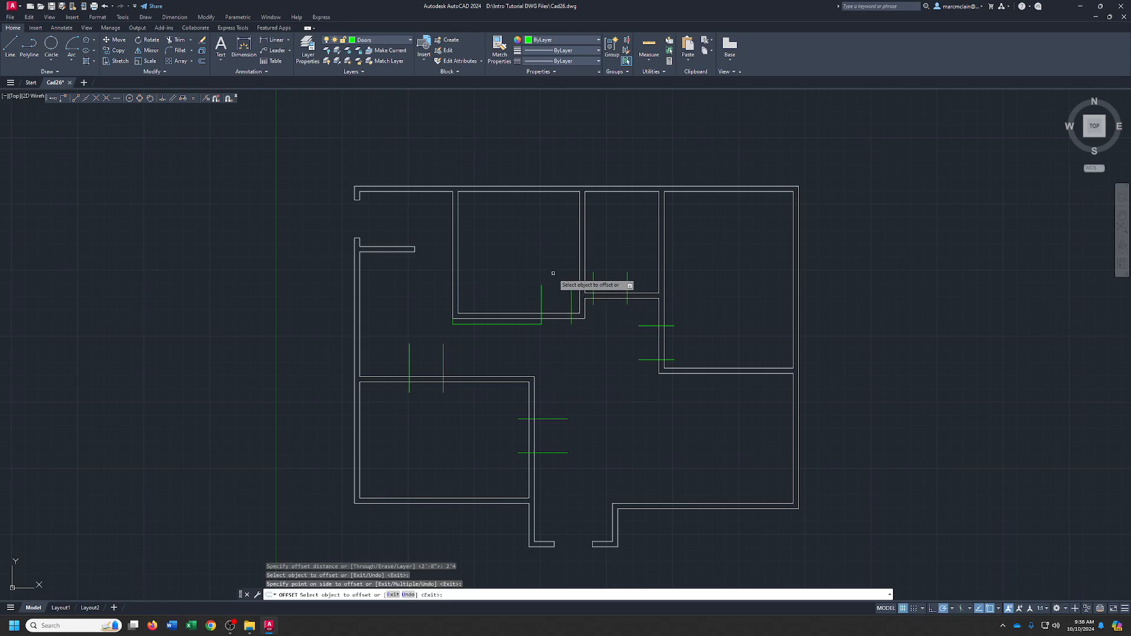
Erase the horizontal construction segment along the underside of the upper-left room's lower wall.
left_click(512, 321)
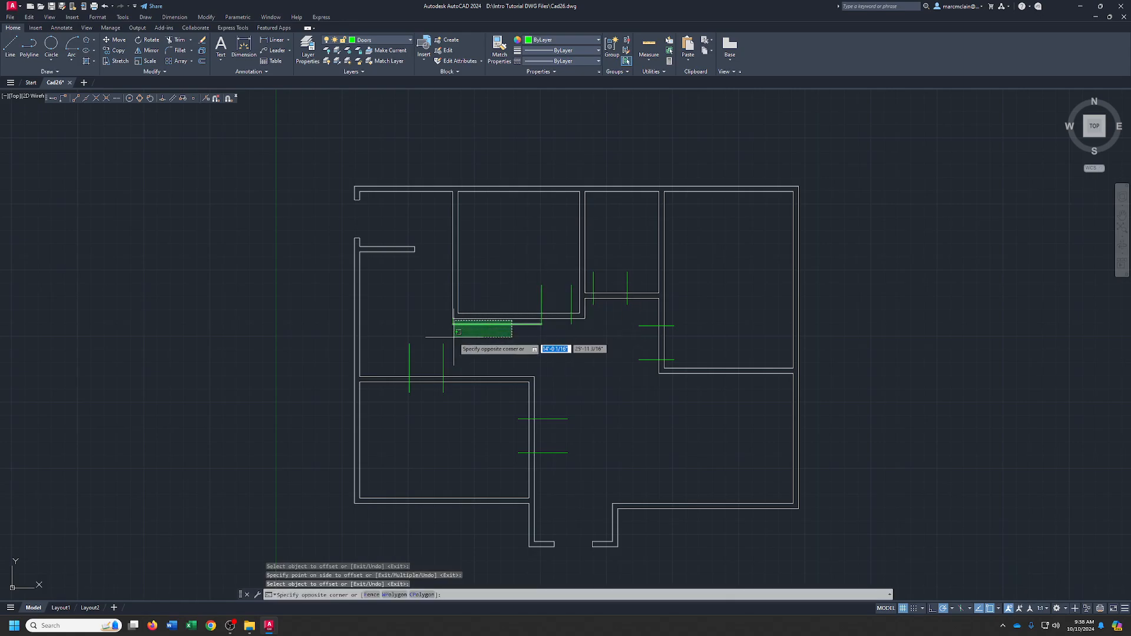
left_click(482, 348)
key("Delete")
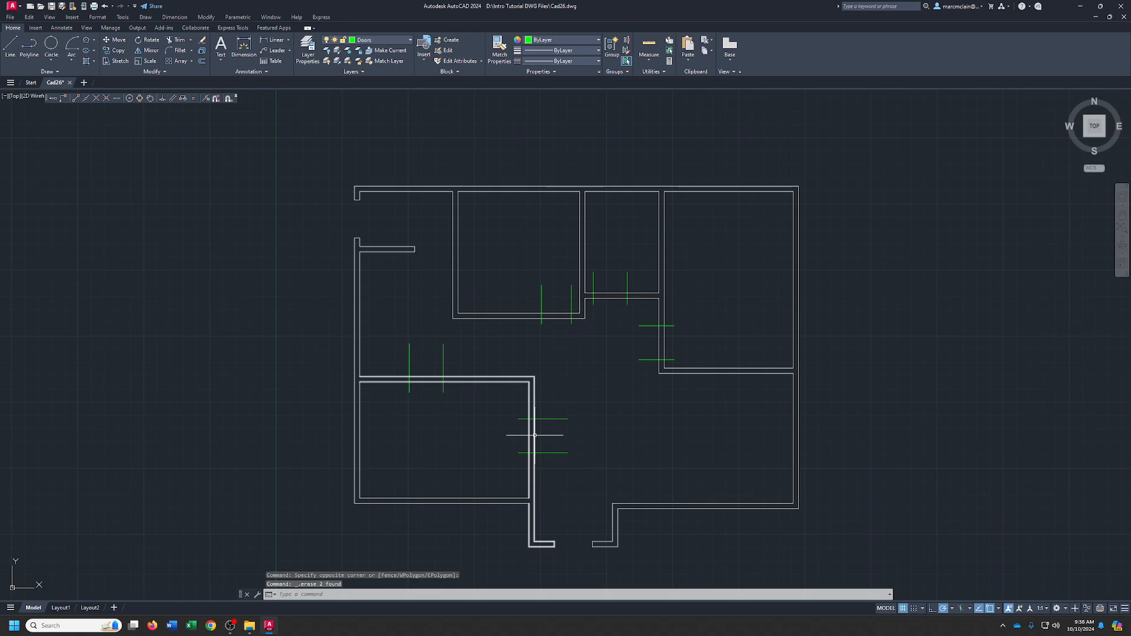
Trim the wall lines between each pair of green door lines to cut the five interior door openings.
left_click(176, 39)
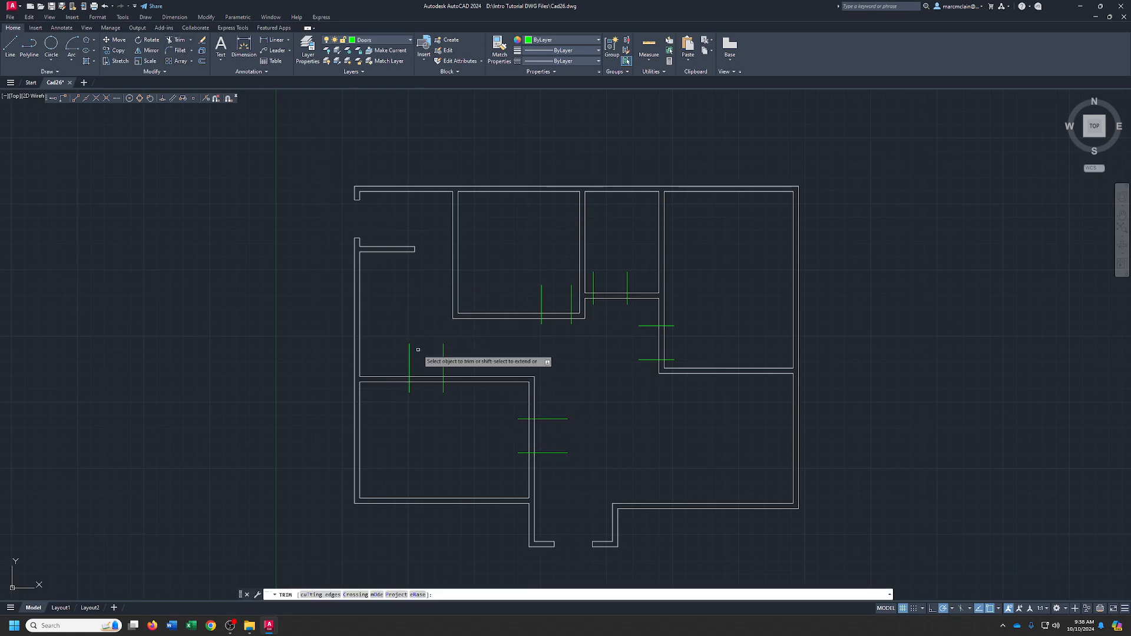
left_click_drag(434, 365, 436, 396)
left_click_drag(523, 438, 547, 437)
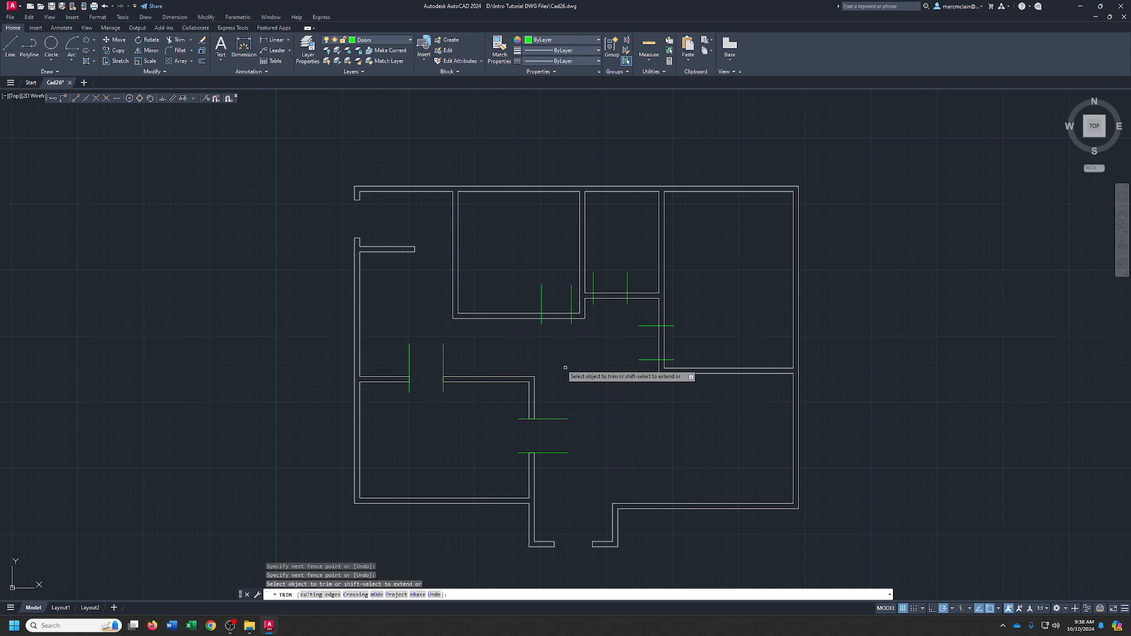
mouse_move(605, 319)
left_mouse_down()
mouse_move(605, 291)
mouse_move(604, 309)
left_mouse_up()
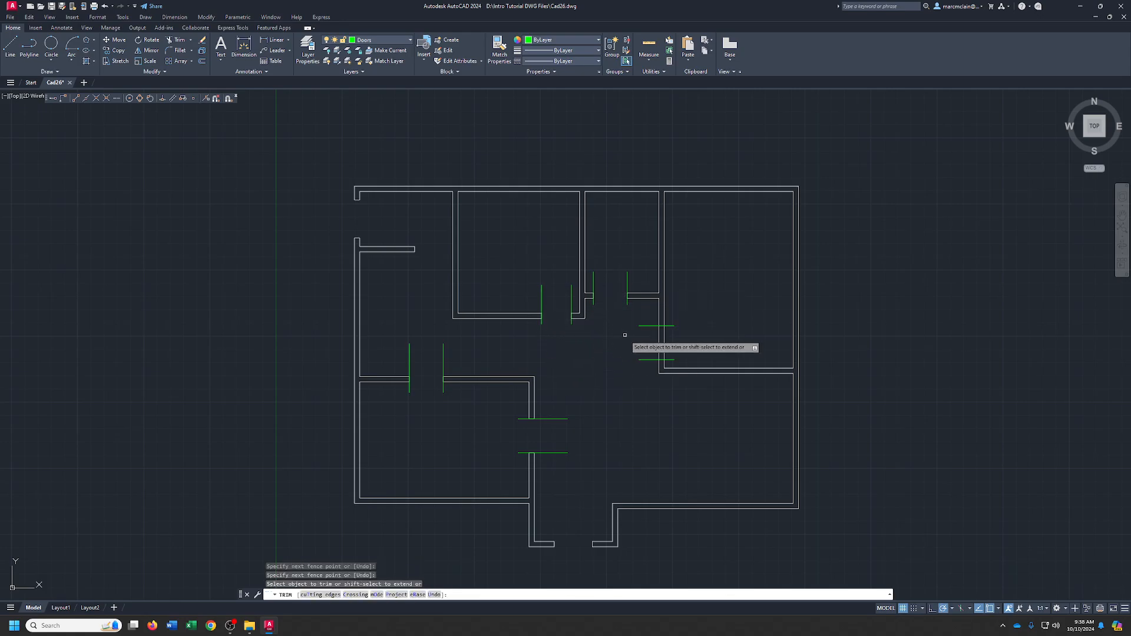
left_click_drag(643, 342, 685, 344)
right_click(705, 325)
left_click(722, 331)
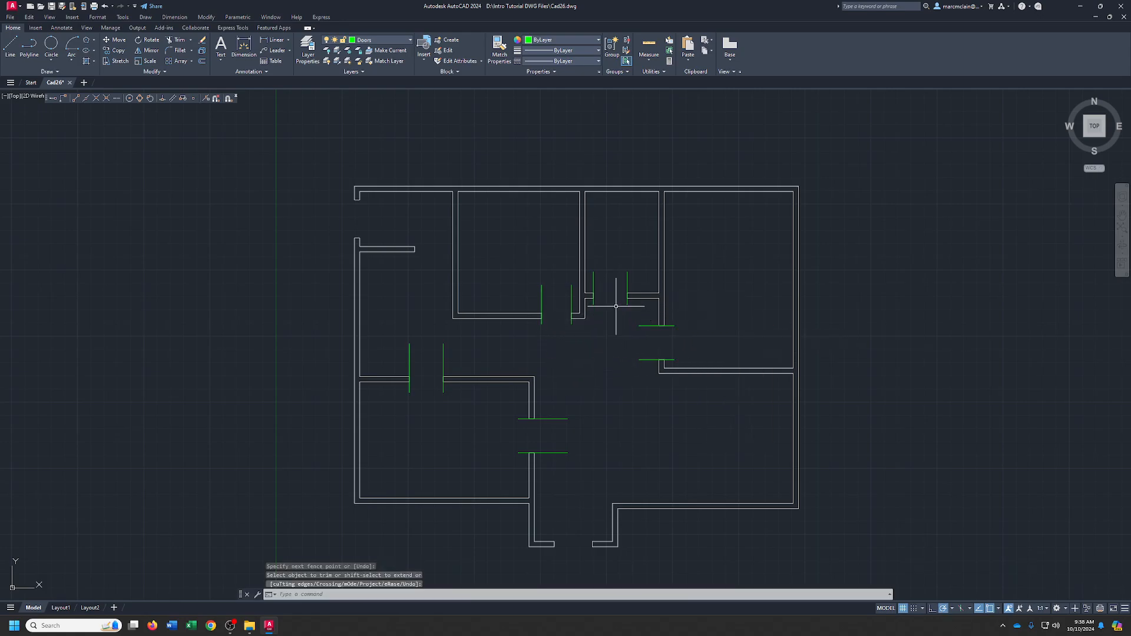
Erase all the green door layout lines at the five interior openings.
left_click(575, 282)
left_click(536, 307)
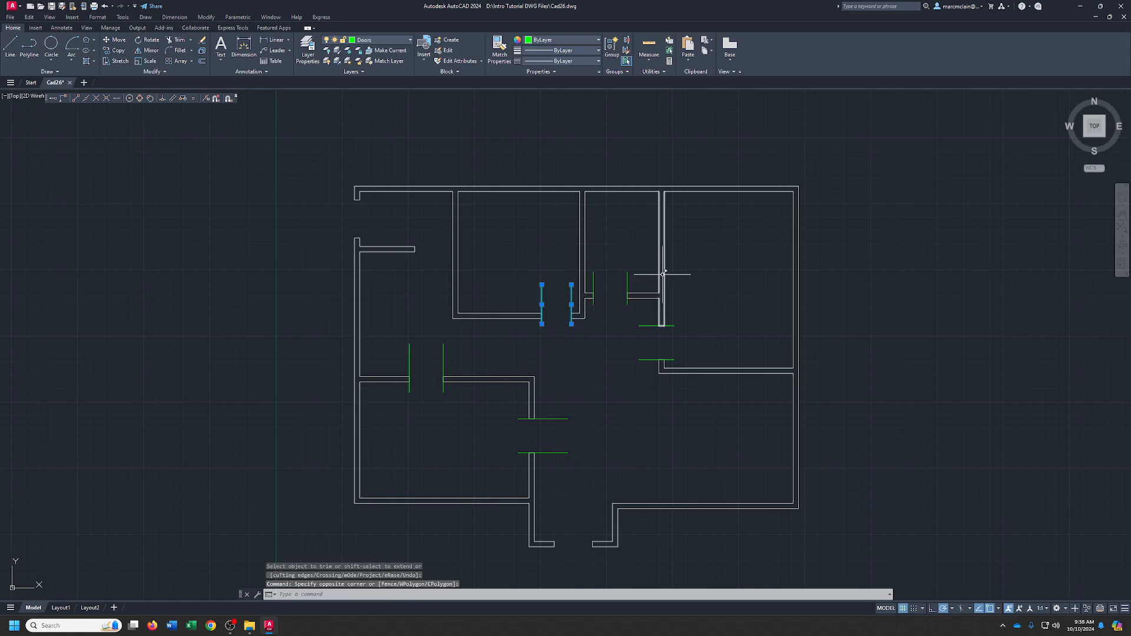
left_click(634, 266)
left_click(594, 273)
left_click(670, 317)
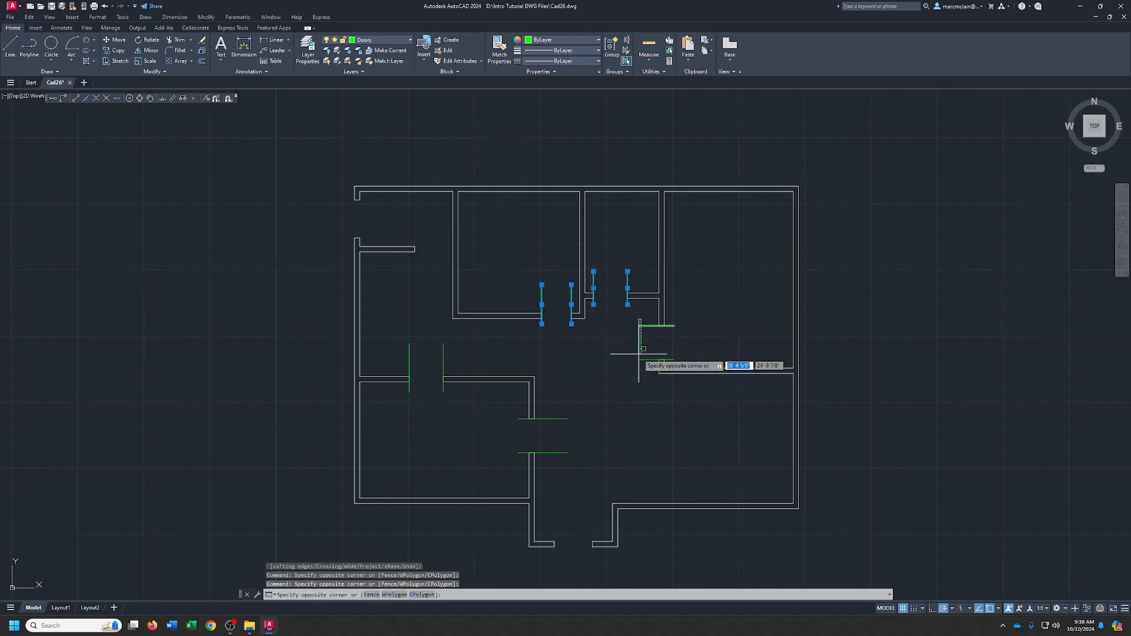
left_click(646, 367)
left_click(579, 405)
left_click(570, 457)
left_click(471, 337)
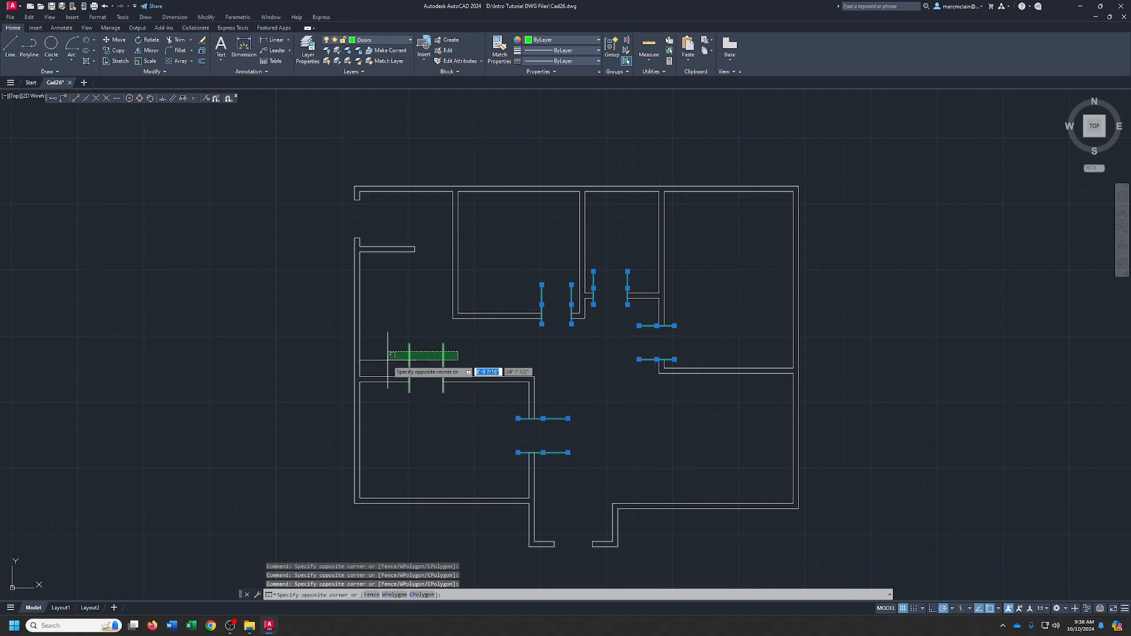
left_click(386, 377)
key("Delete")
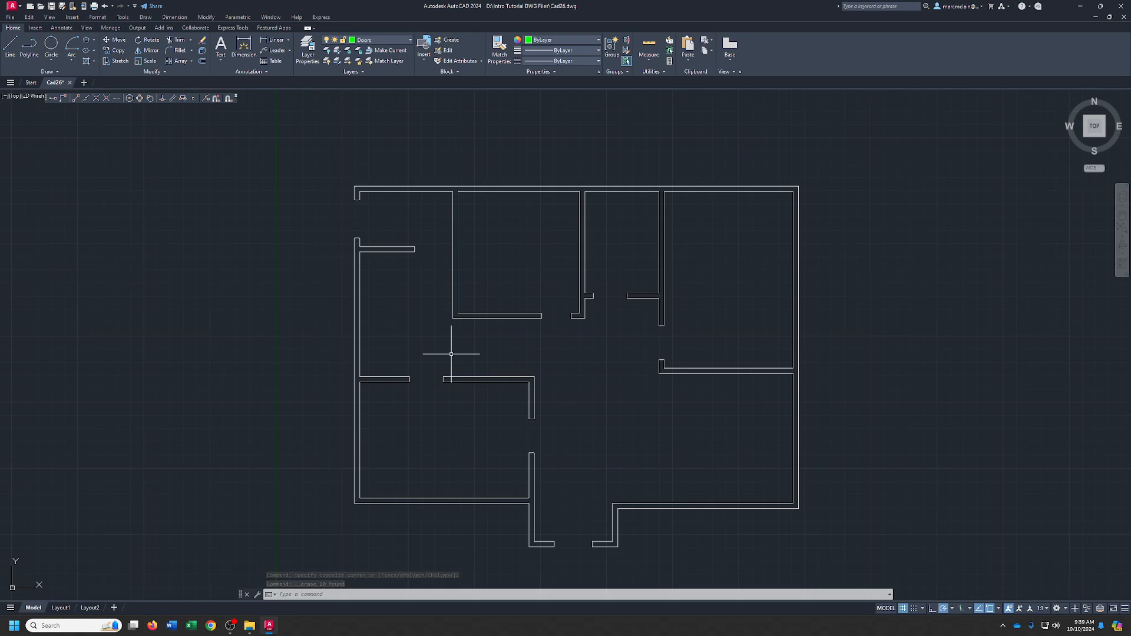
With polar tracking at 45° increments, draw a 3' door line at 45° from the inner corner of the front opening's left jamb.
left_click(10, 44)
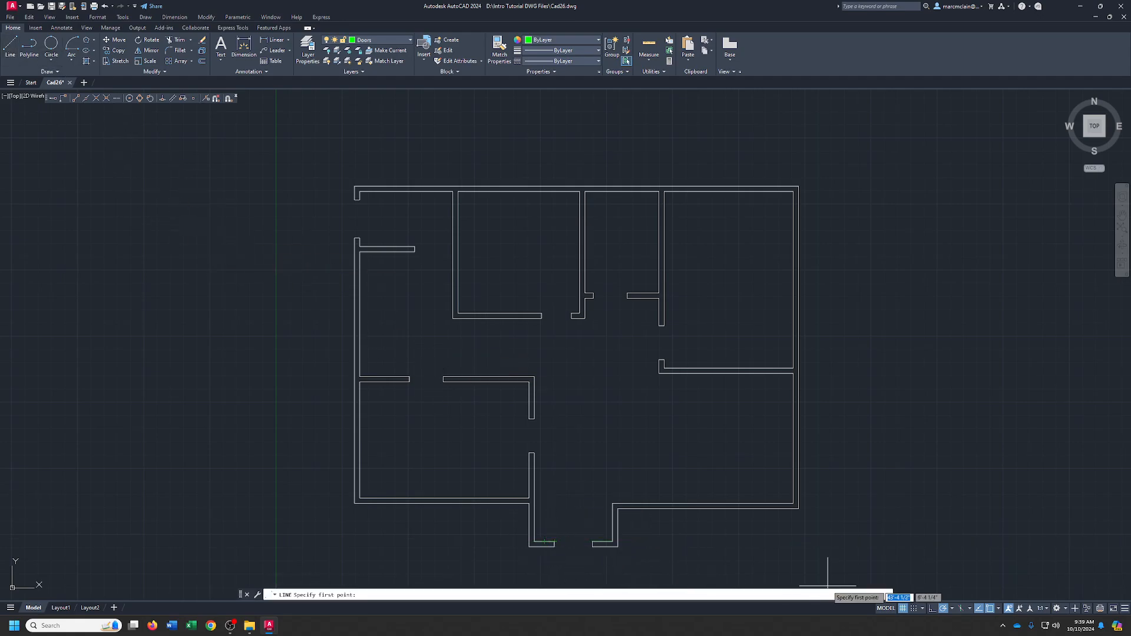
left_click(952, 608)
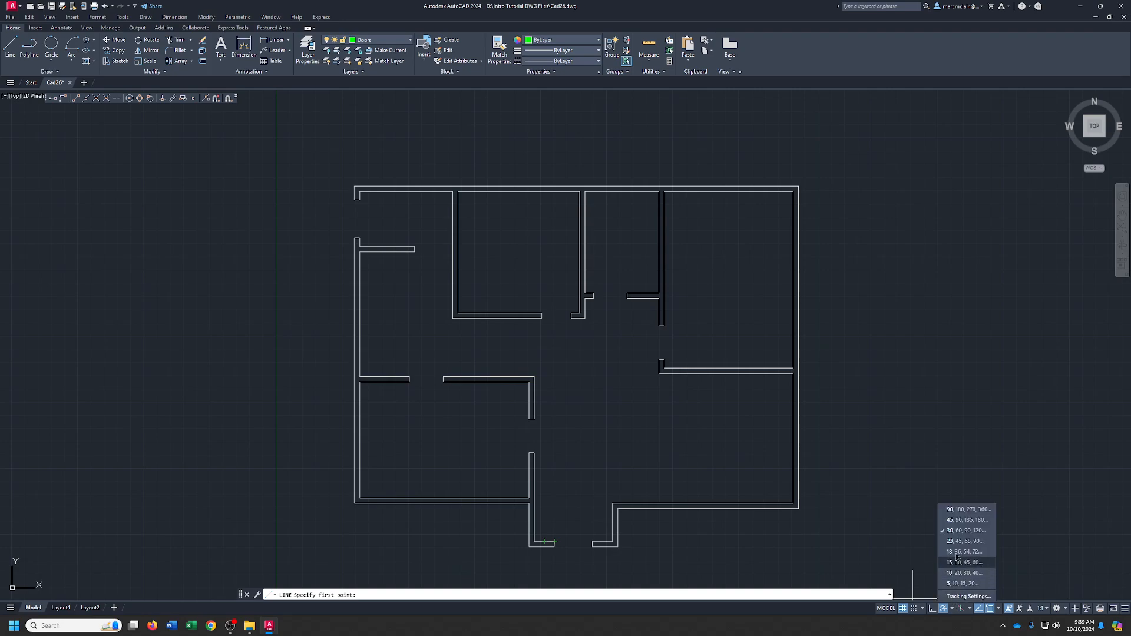
left_click(960, 507)
middle_click_drag(746, 567, 755, 473)
scroll(577, 429, "up", 4)
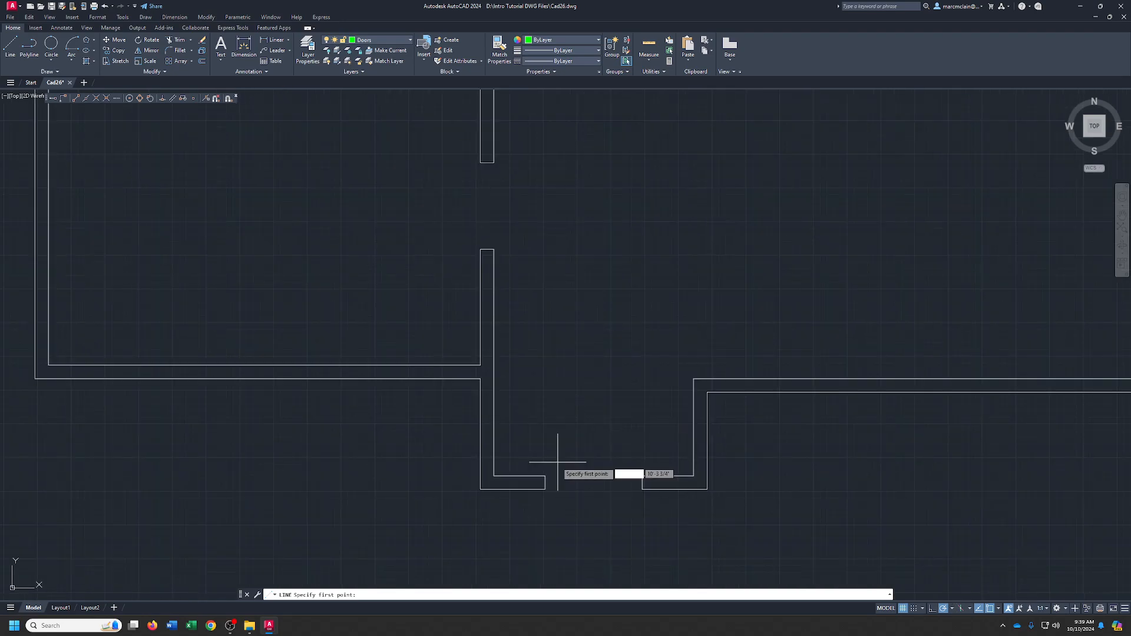
left_click(545, 476)
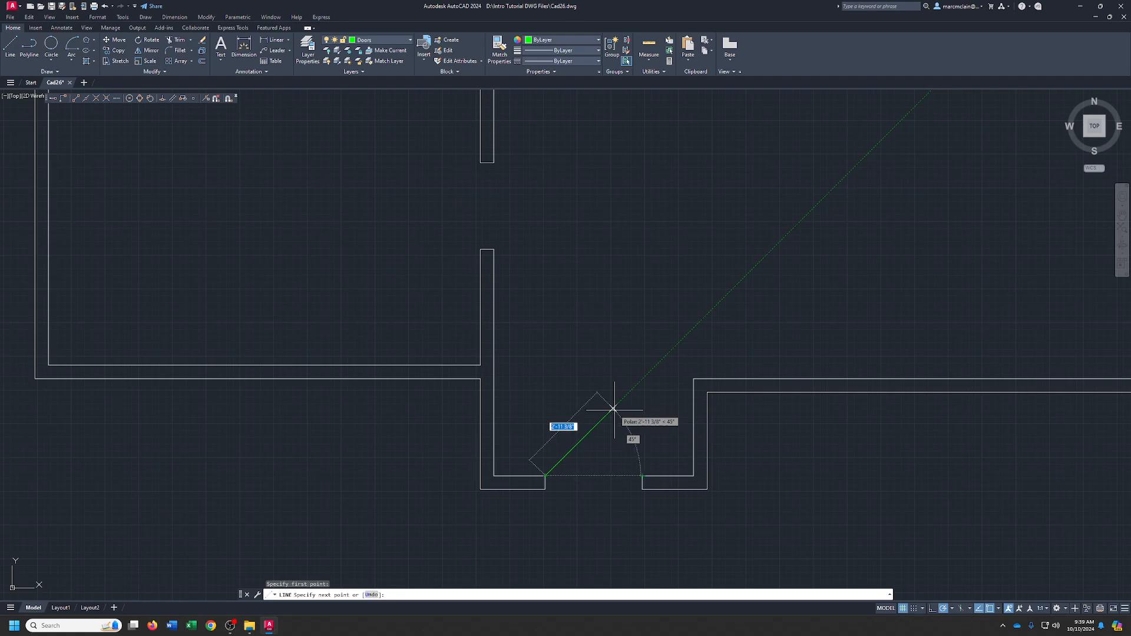
type("3")
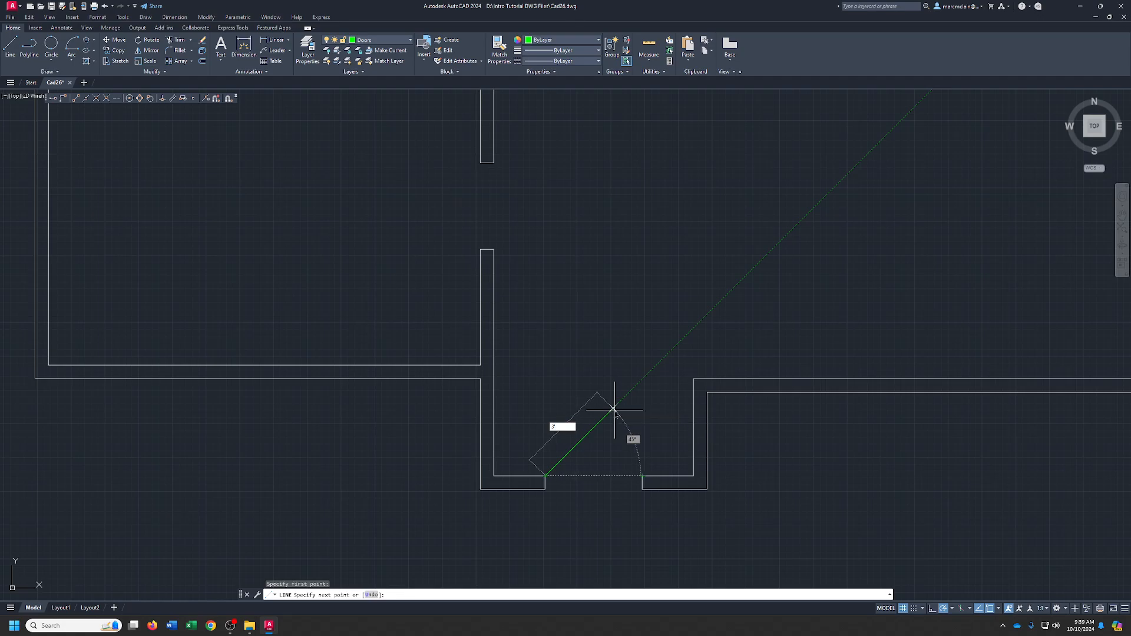
type("'")
key("Return")
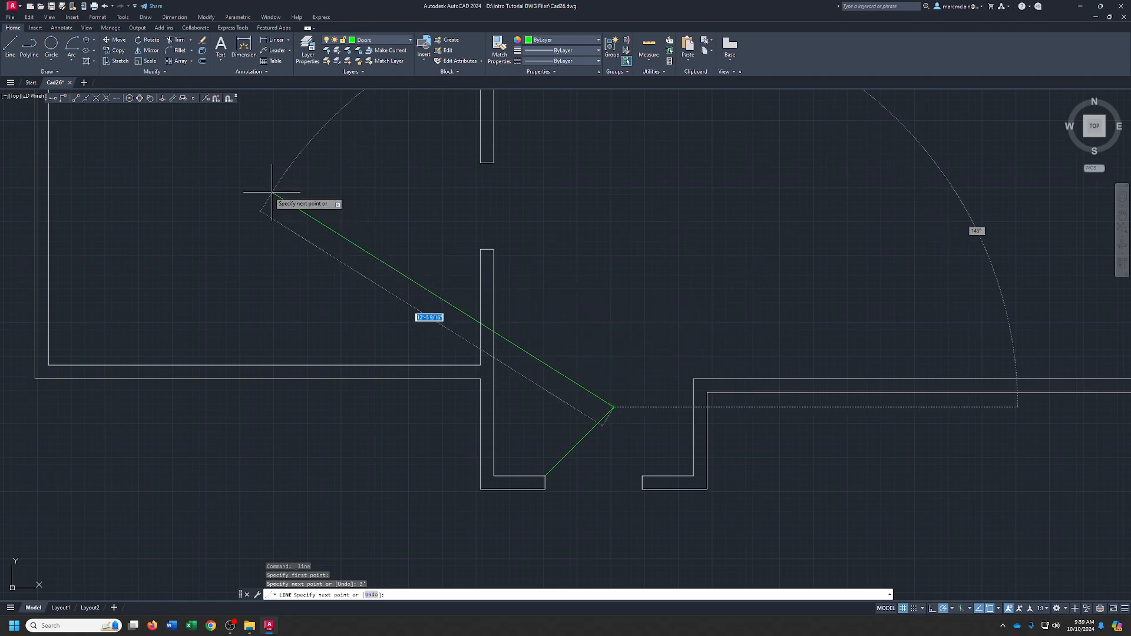
Start a Center, Start, End arc for the front door's swing.
left_click(70, 59)
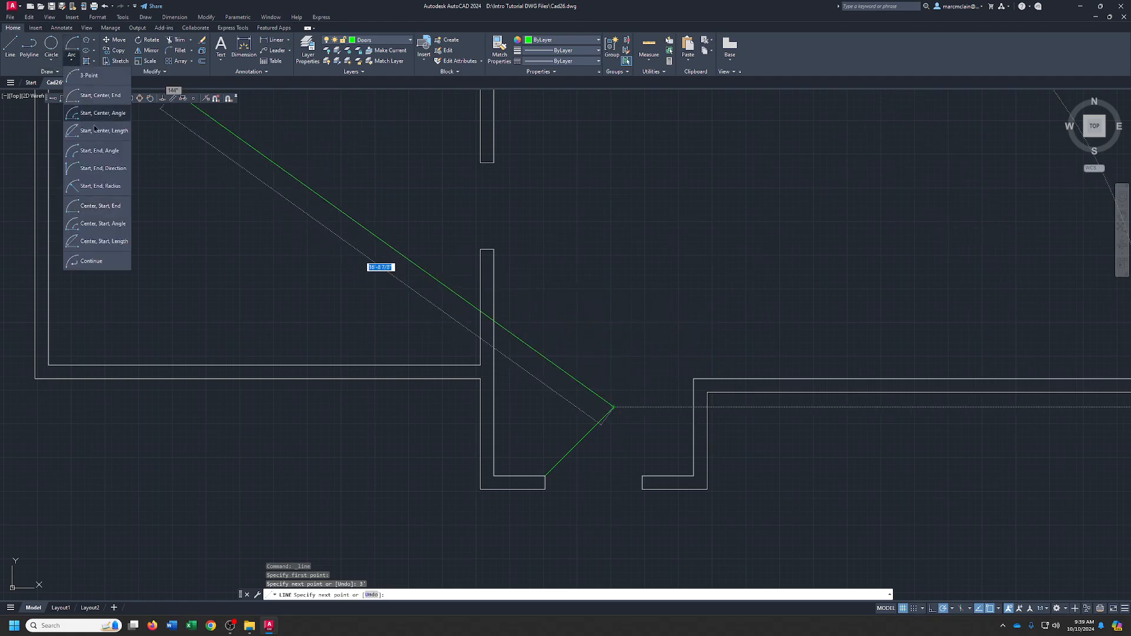
left_click(112, 207)
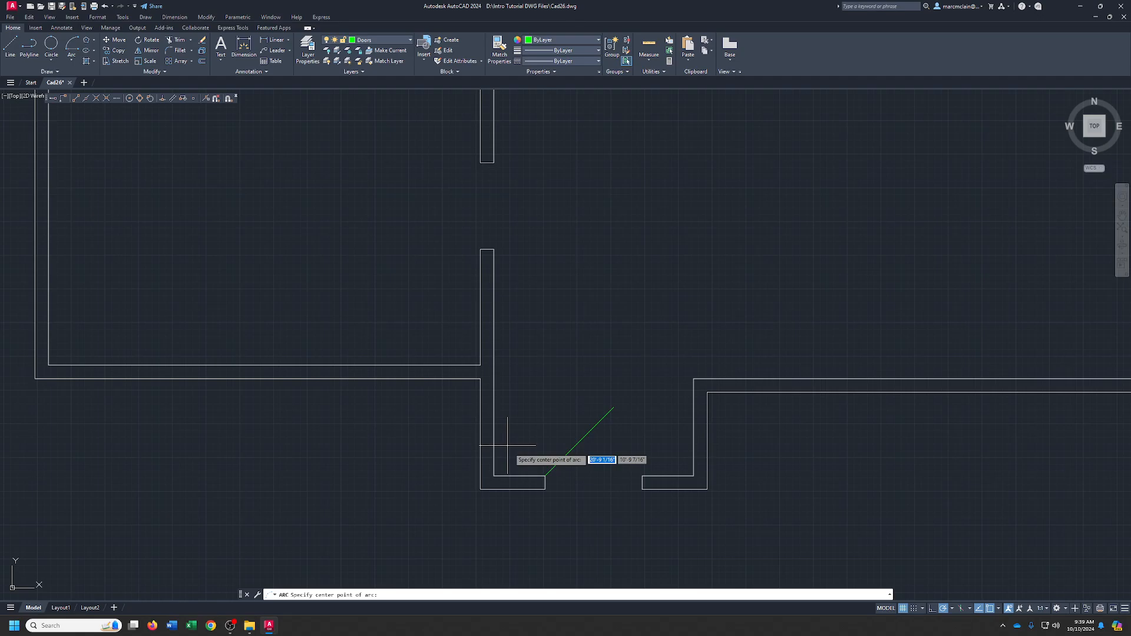
Draw the entry door's swing arc centered on its hinge corner, from the opposite jamb's inner corner to the tip of the door leaf.
left_click(546, 475)
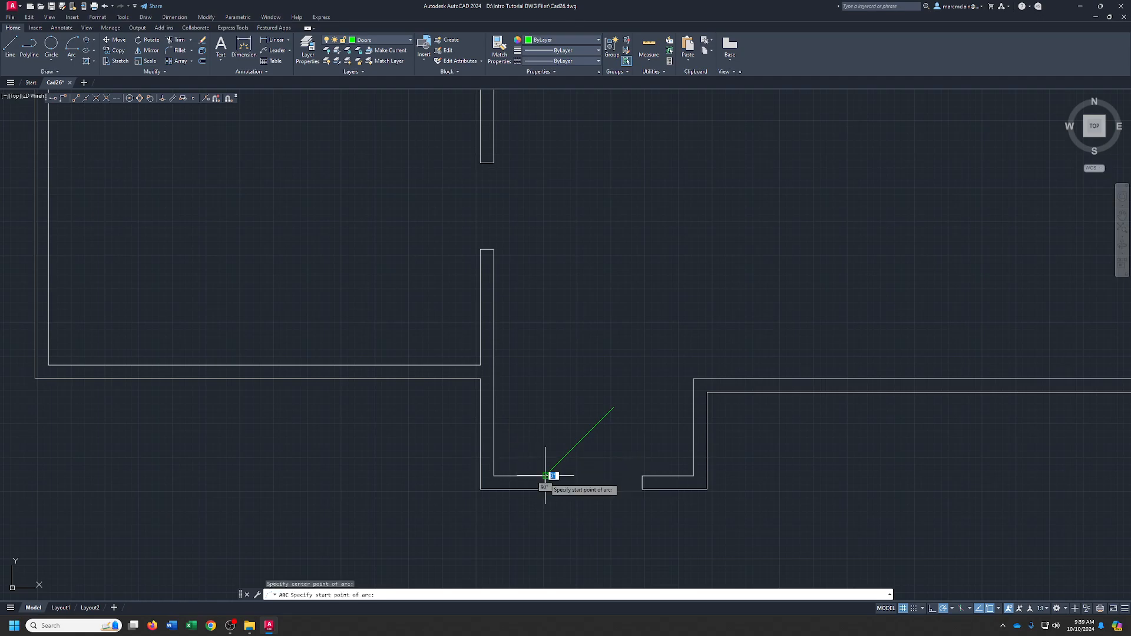
left_click(642, 475)
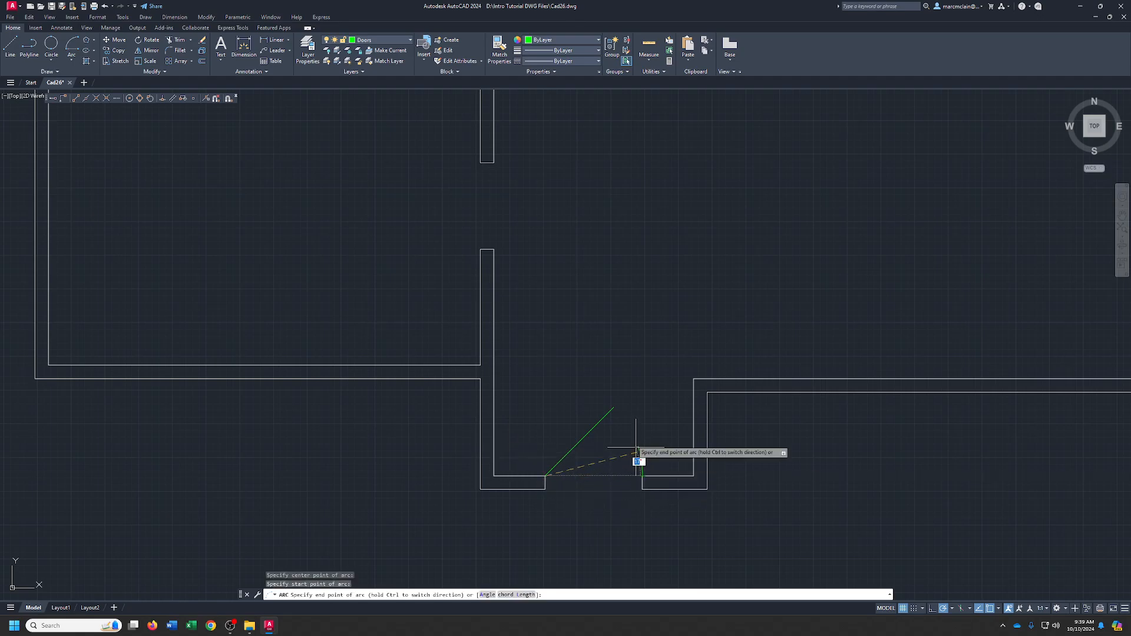
left_click(614, 408)
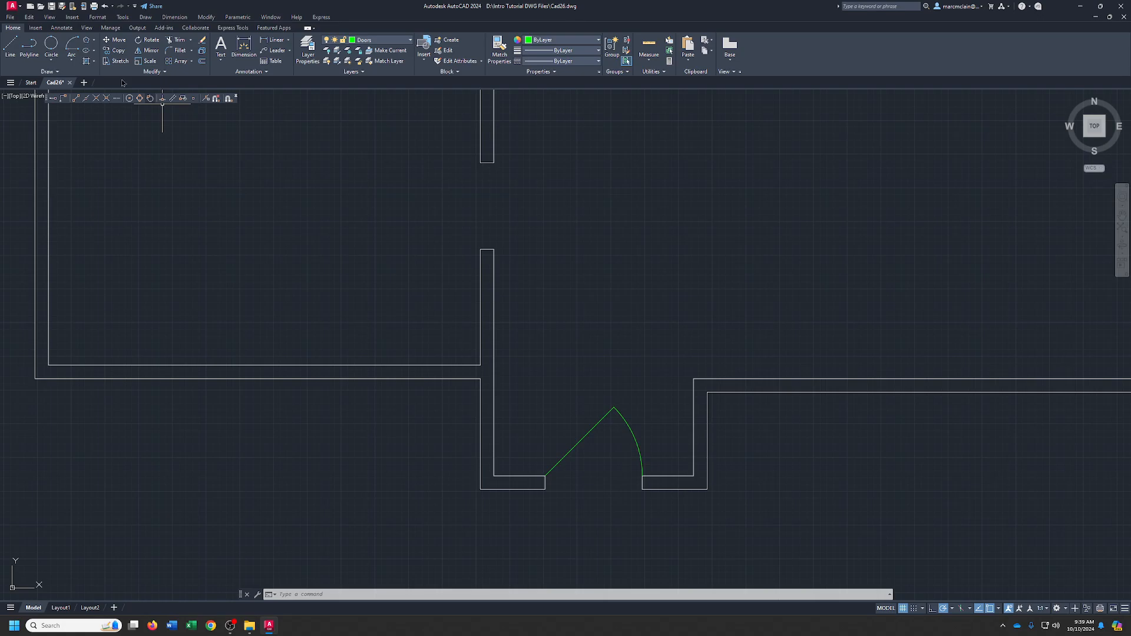
Draw a 2'8 door leaf at about 130° from the lower jamb's west corner of the vertical wall opening northwest of the entry.
left_click(10, 52)
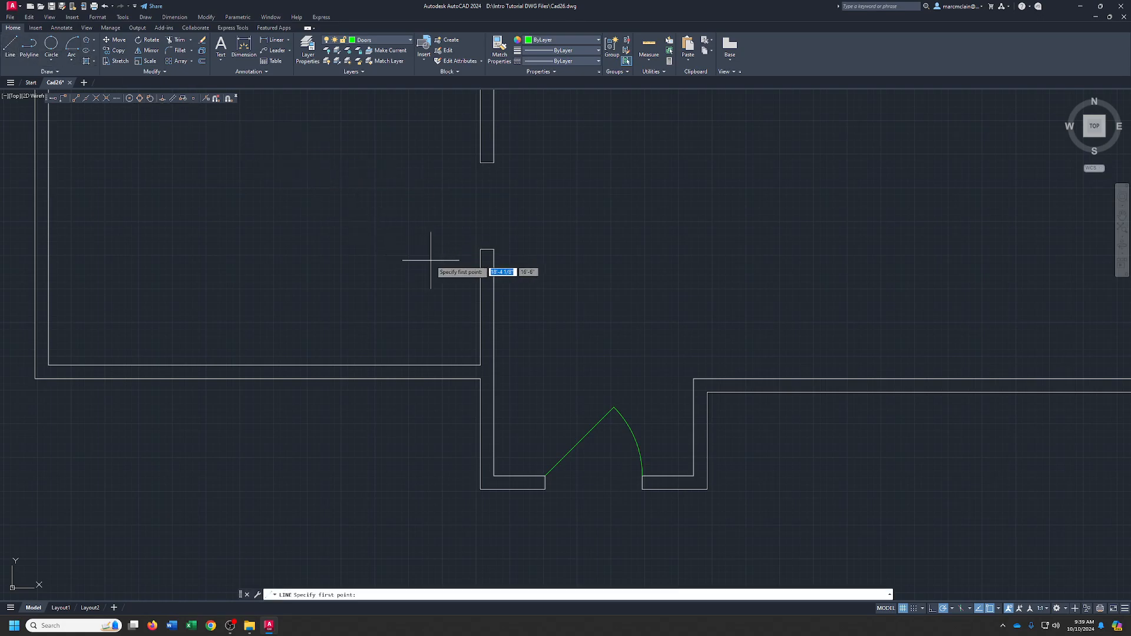
left_click(480, 249)
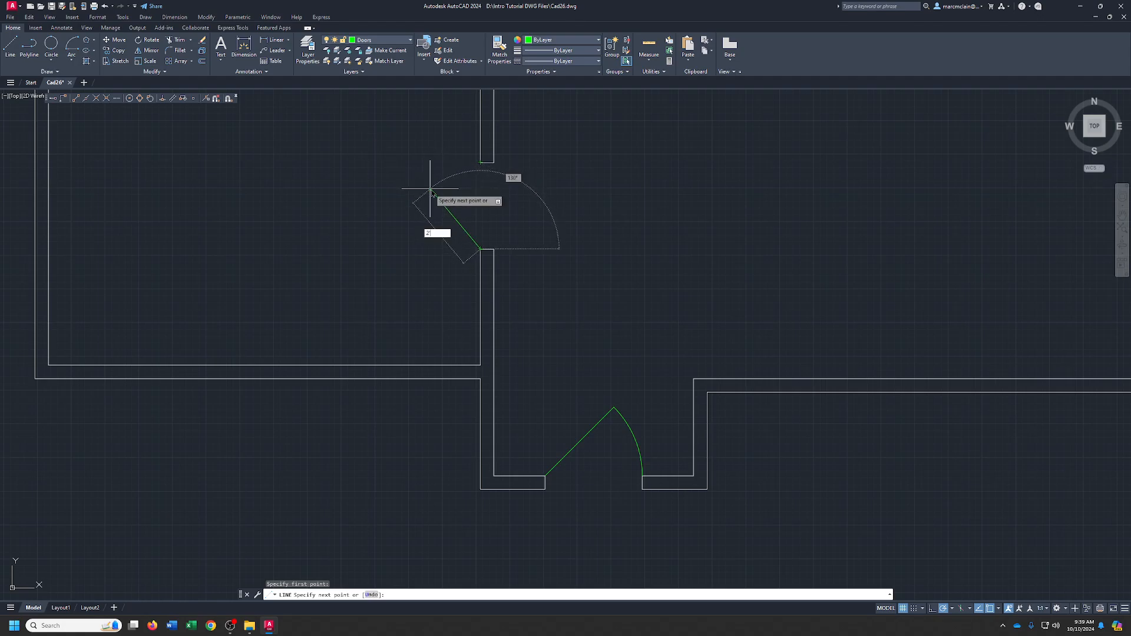
type("2'8")
key("Return")
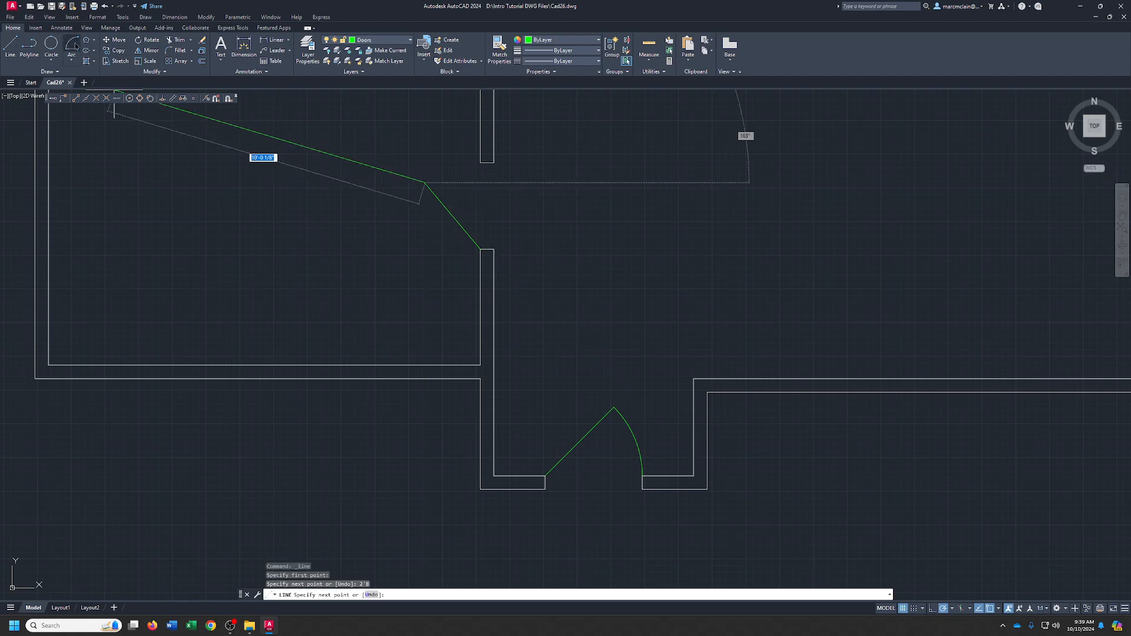
Add a Center, Start, End swing arc around this leaf's hinge, from the upper jamb's west corner to the leaf tip.
left_click(72, 59)
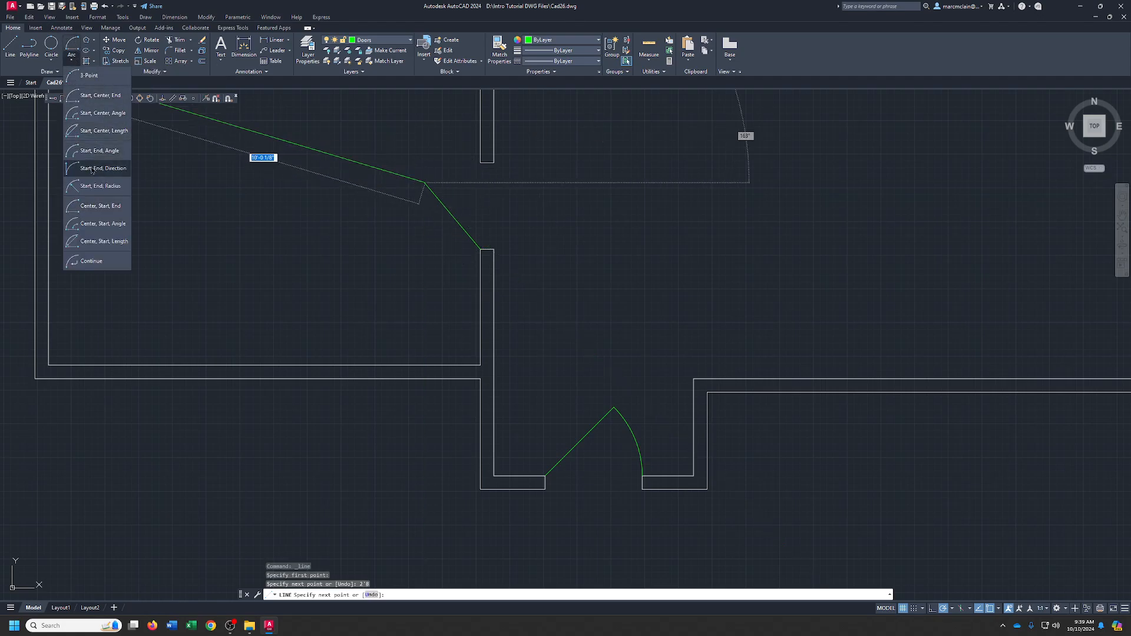
left_click(88, 209)
left_click(480, 248)
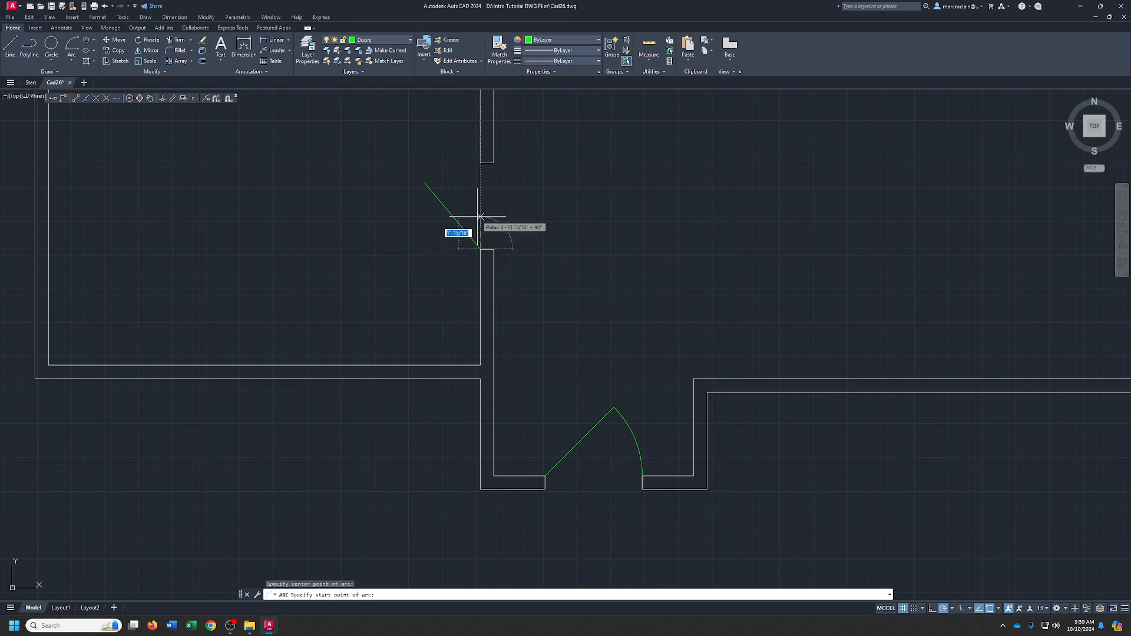
left_click(480, 162)
left_click(424, 183)
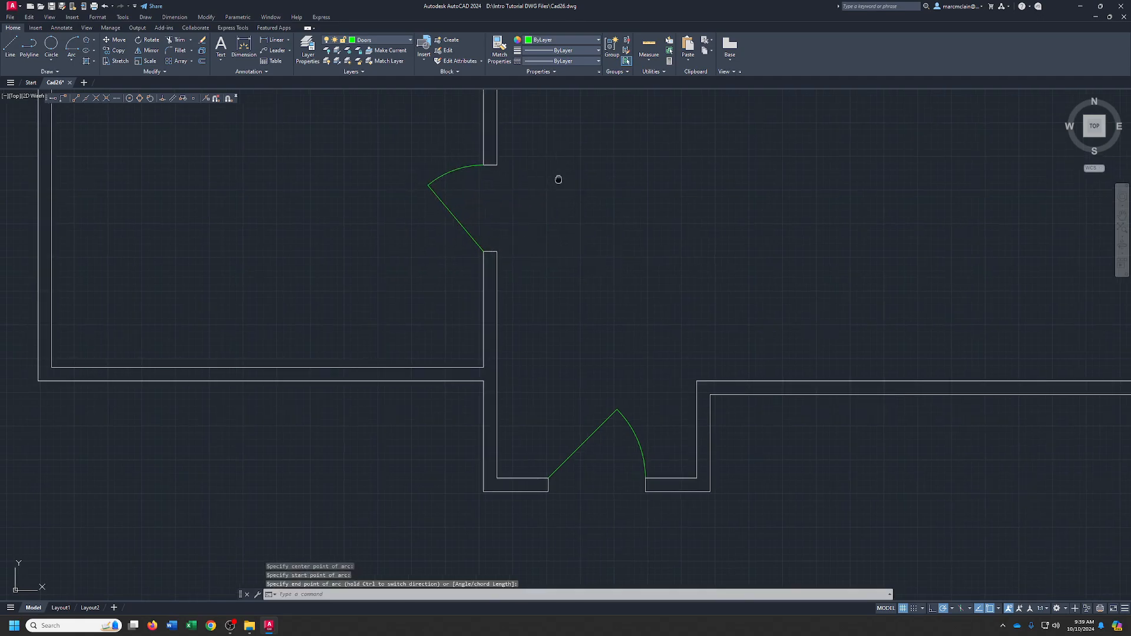
Draw a 2'8 door leaf at 315° from the west jamb's lower corner of the opening in the same room's top wall.
mouse_move(557, 177)
middle_mouse_down()
mouse_move(631, 523)
mouse_move(658, 436)
middle_mouse_up()
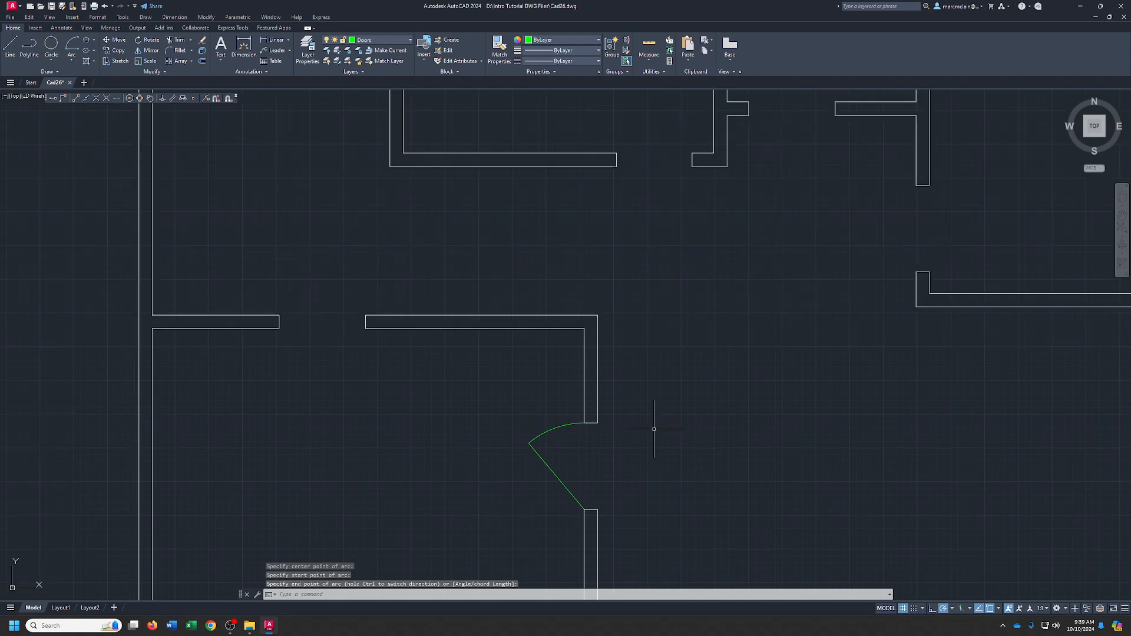
left_click(10, 47)
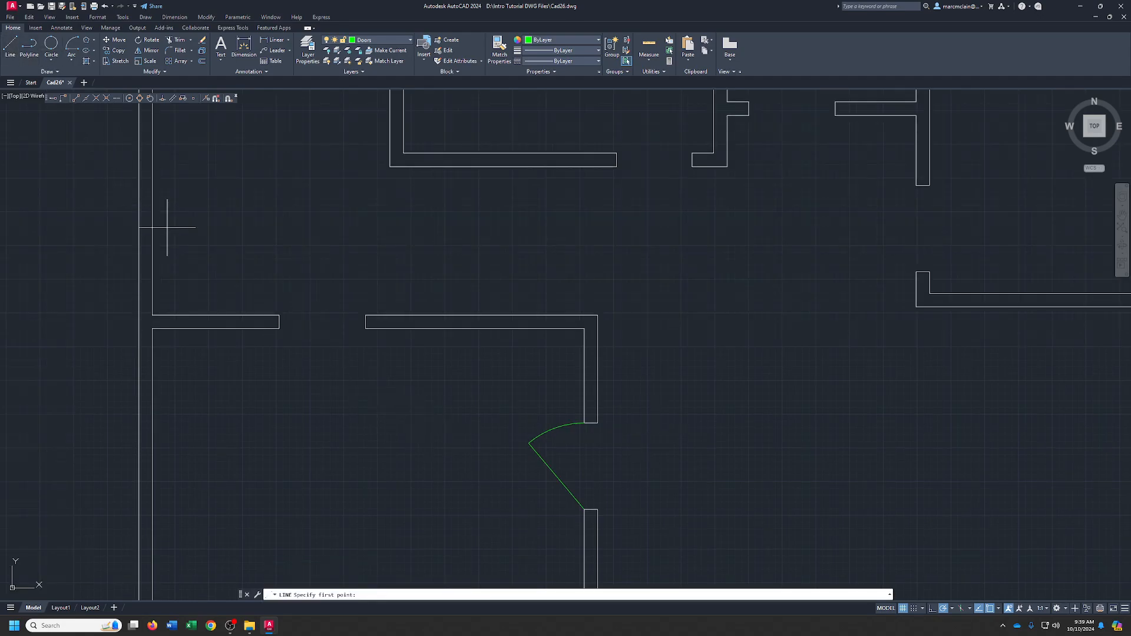
left_click(279, 328)
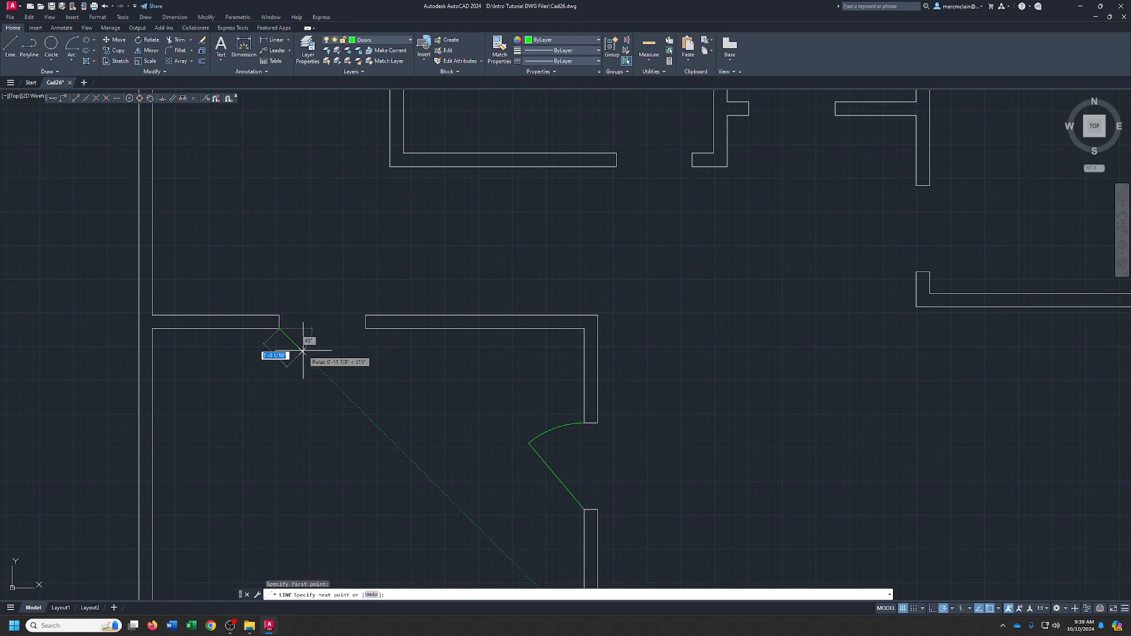
type("2'8")
key("Return")
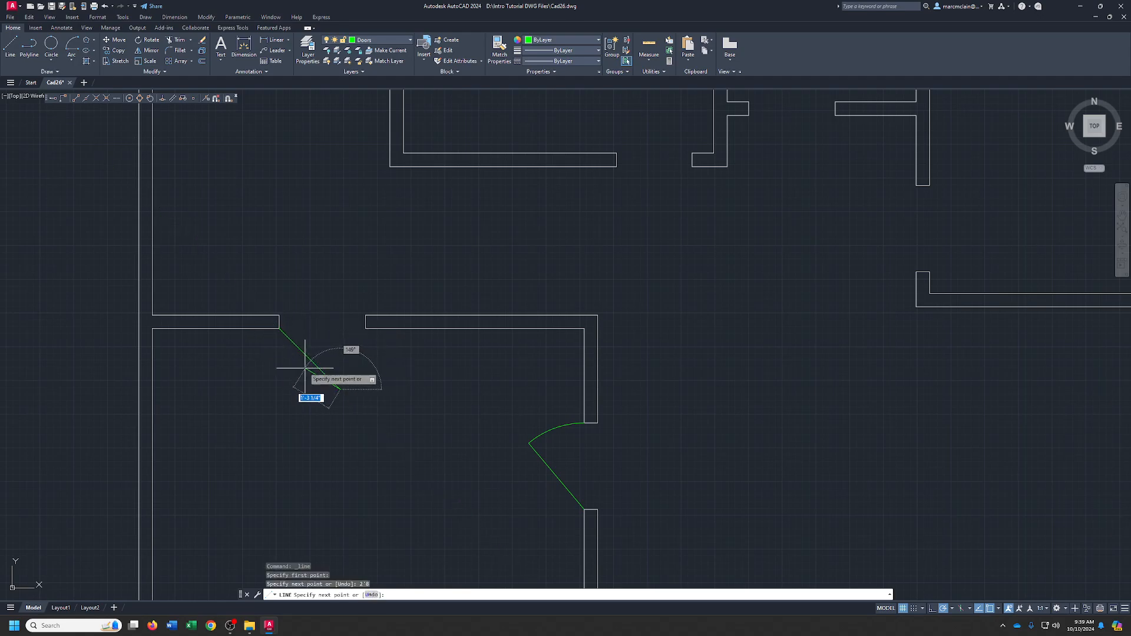
Add a Center, Start, End swing arc around the top-wall door's hinge, from the leaf tip to the east jamb's lower corner.
left_click(72, 59)
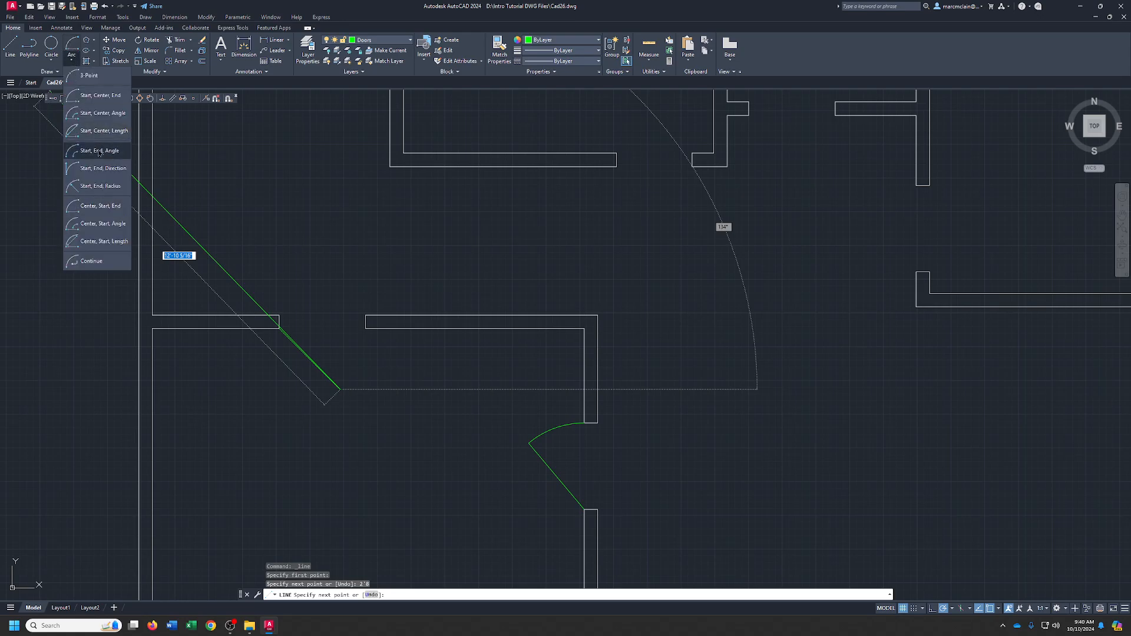
left_click(118, 206)
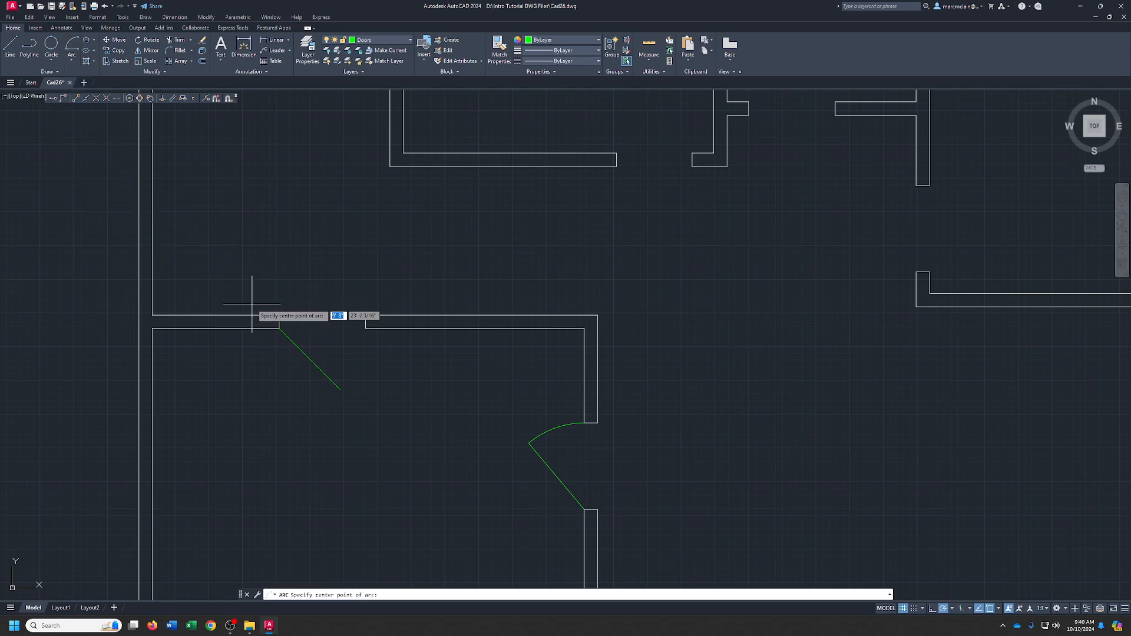
left_click(280, 329)
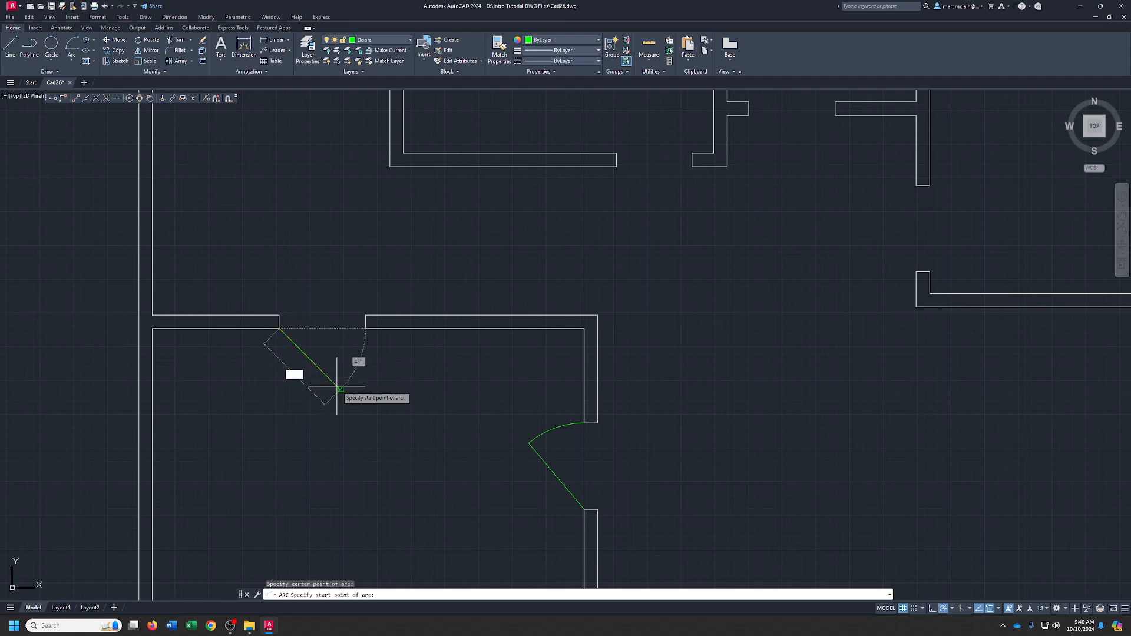
left_click(339, 389)
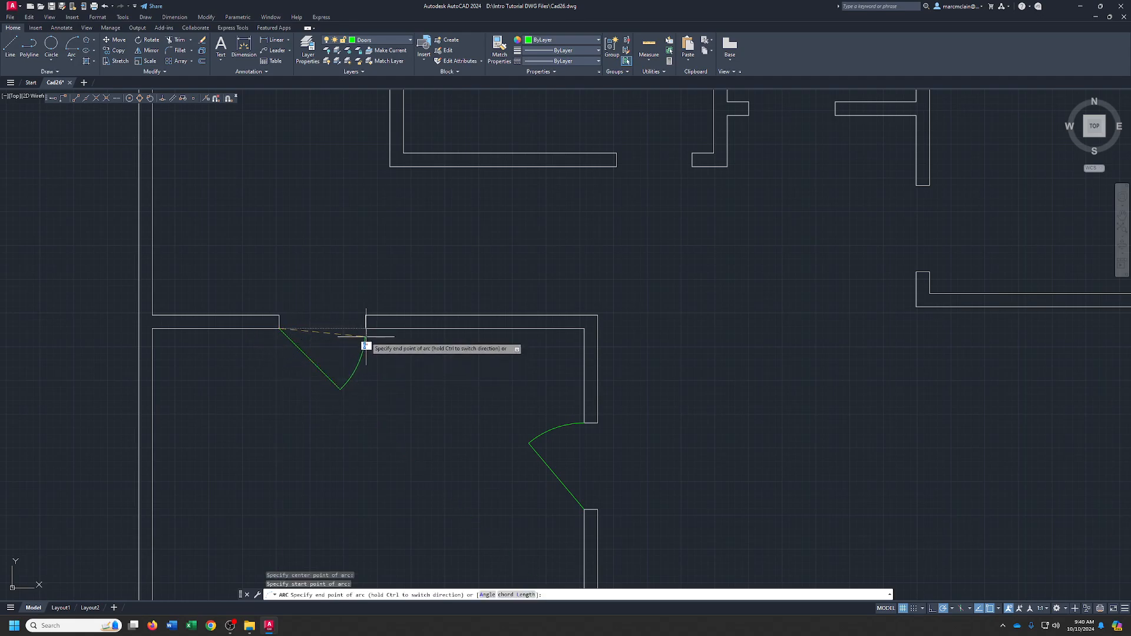
left_click(365, 329)
Draw a 2'4 door leaf at 135° from the east jamb's upper corner of the opening in the middle room's bottom wall.
mouse_move(438, 252)
middle_mouse_down()
mouse_move(368, 346)
mouse_move(304, 385)
middle_mouse_up()
left_click(12, 45)
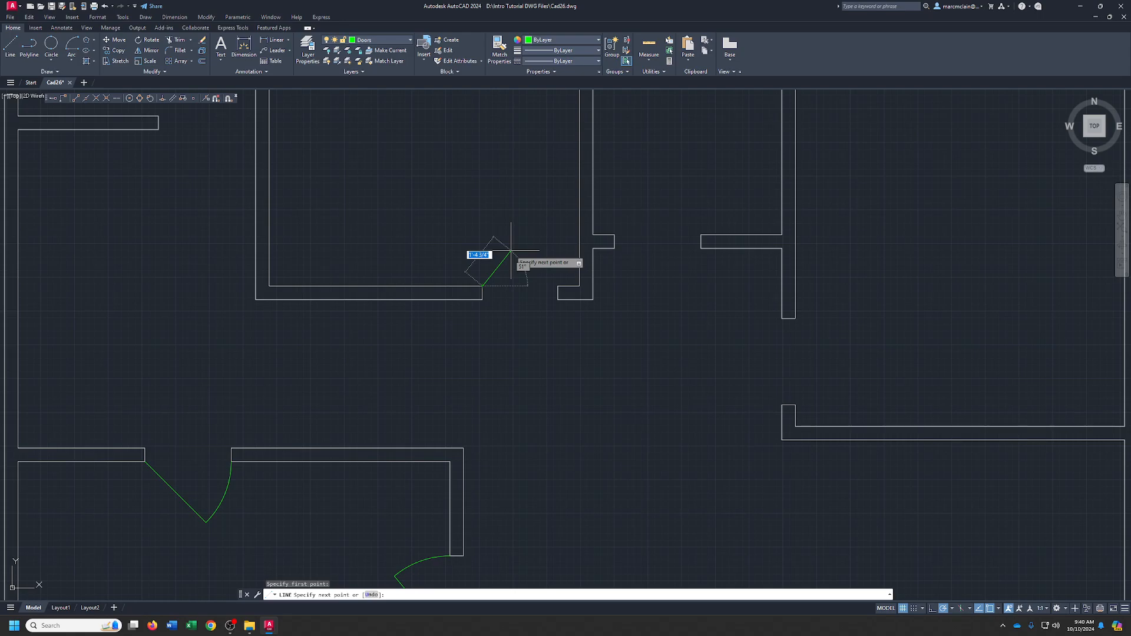
key("Escape")
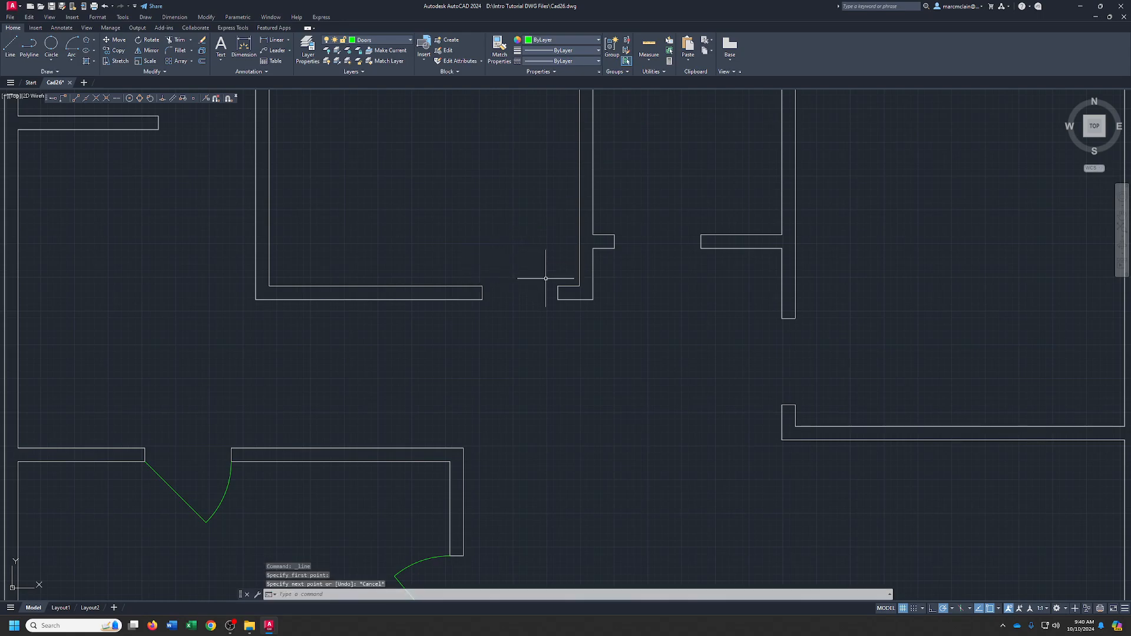
left_click(11, 48)
left_click(558, 287)
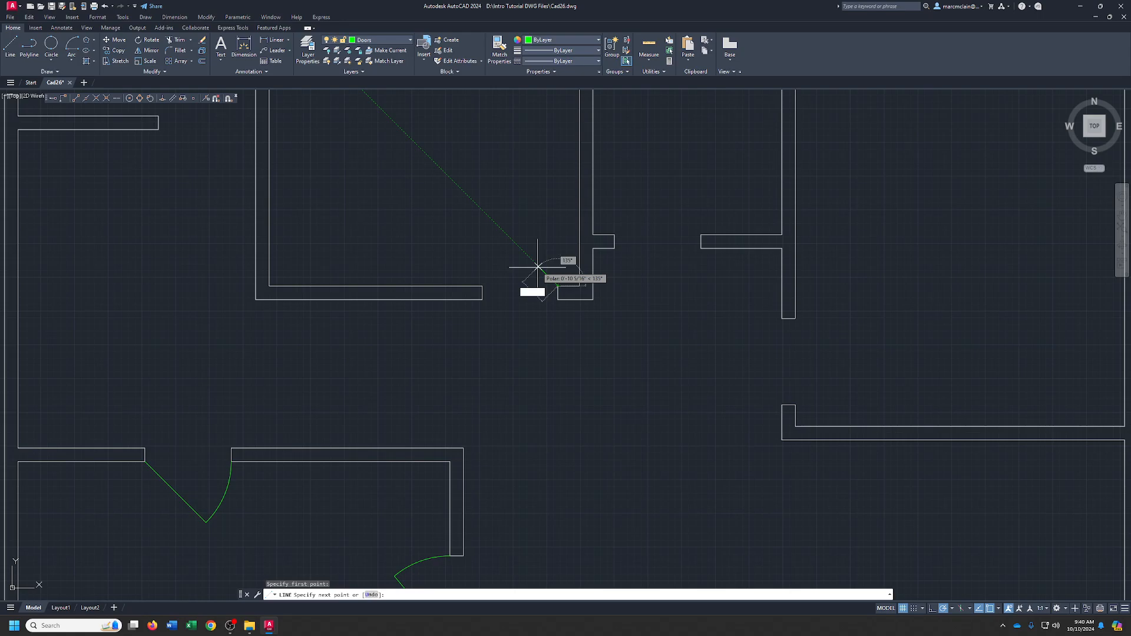
type("2'4")
key("Return")
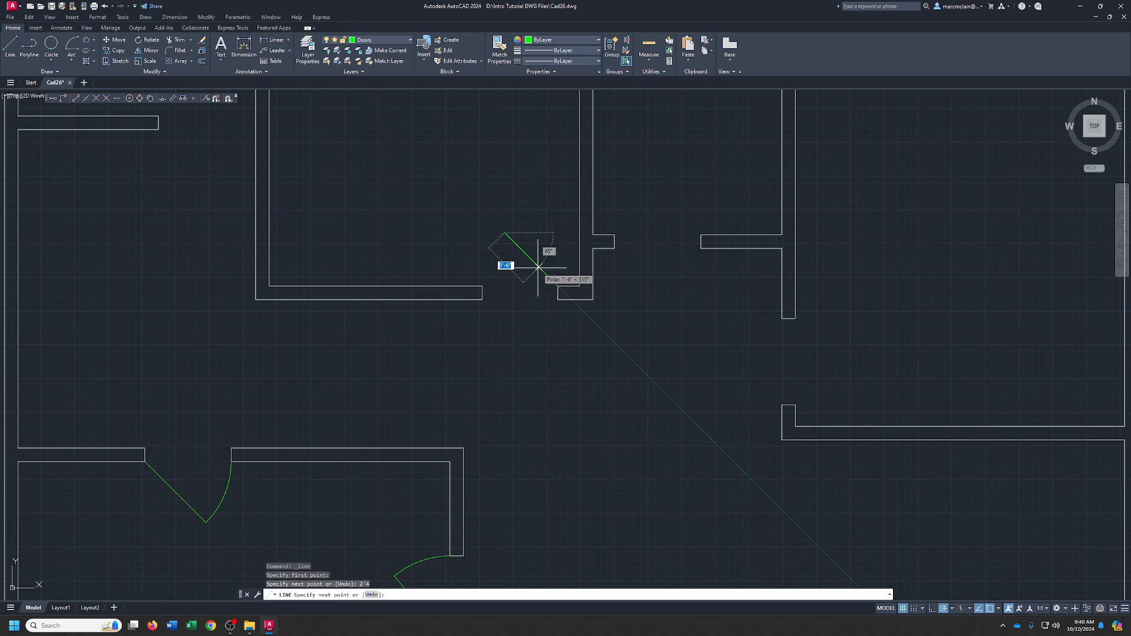
Add a Center, Start, End swing arc around the 2'4 door's hinge, from the leaf tip to the west jamb's upper corner.
left_click(73, 60)
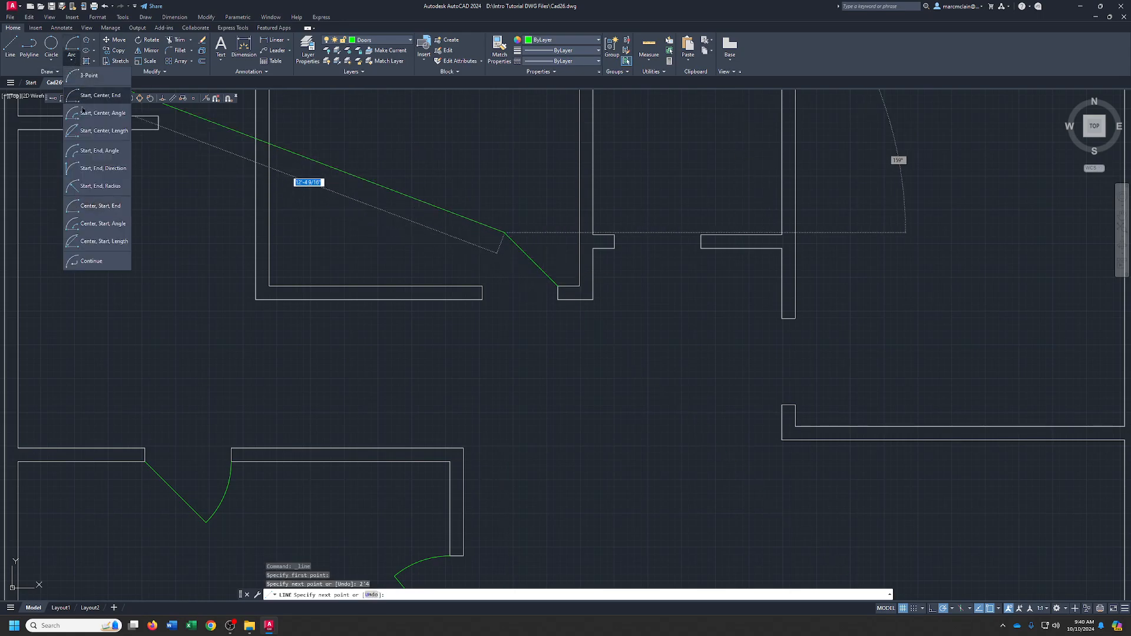
left_click(94, 205)
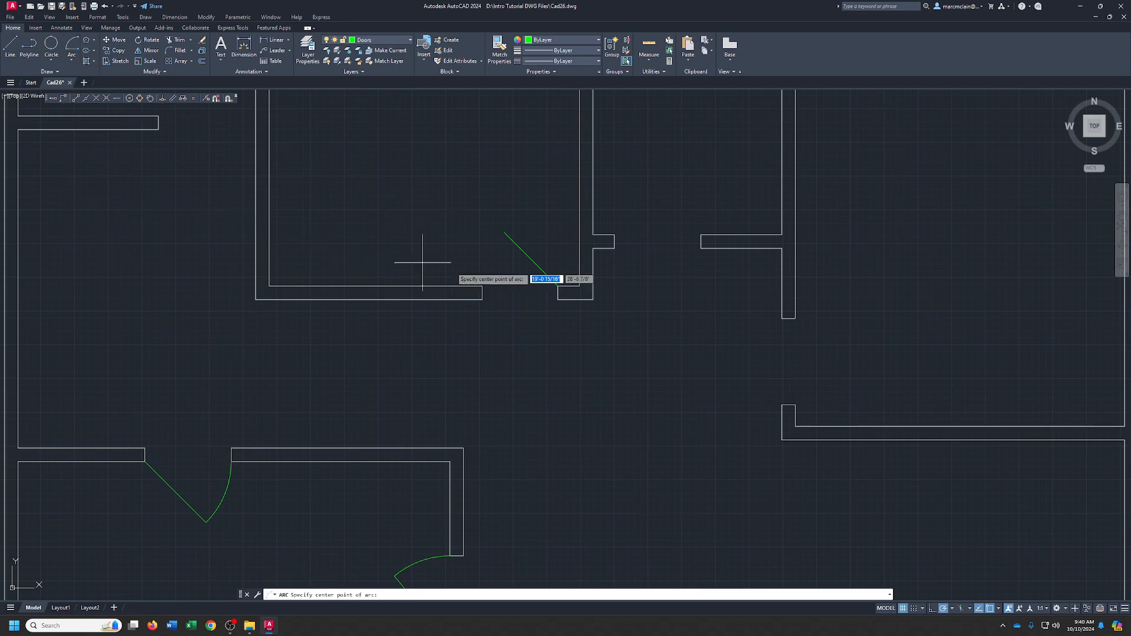
left_click(557, 287)
left_click(504, 233)
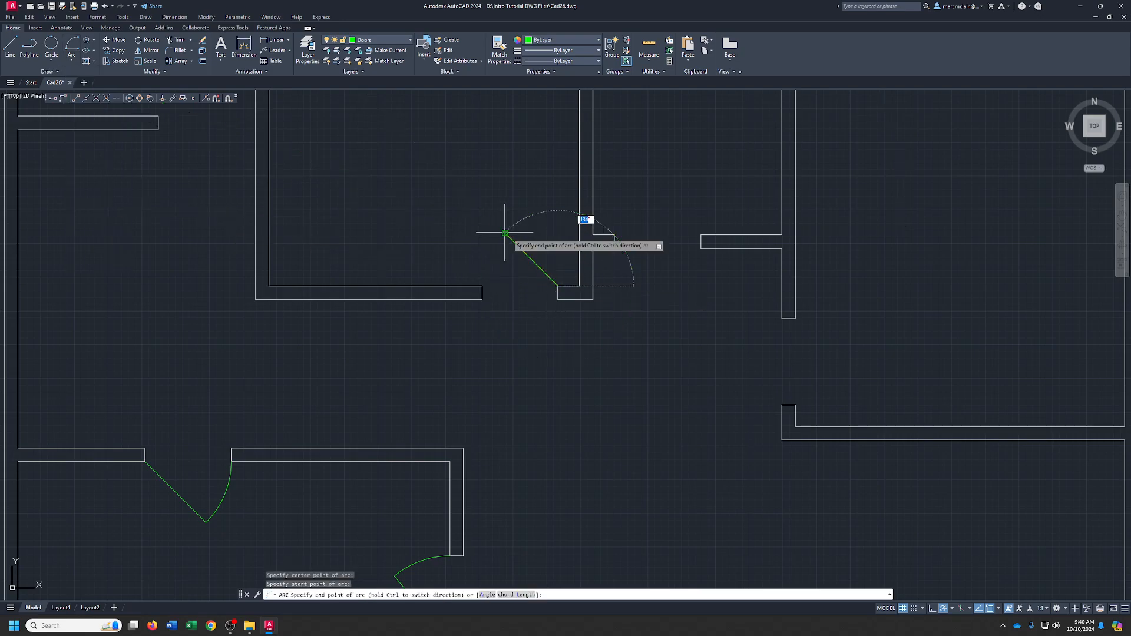
left_click(486, 282)
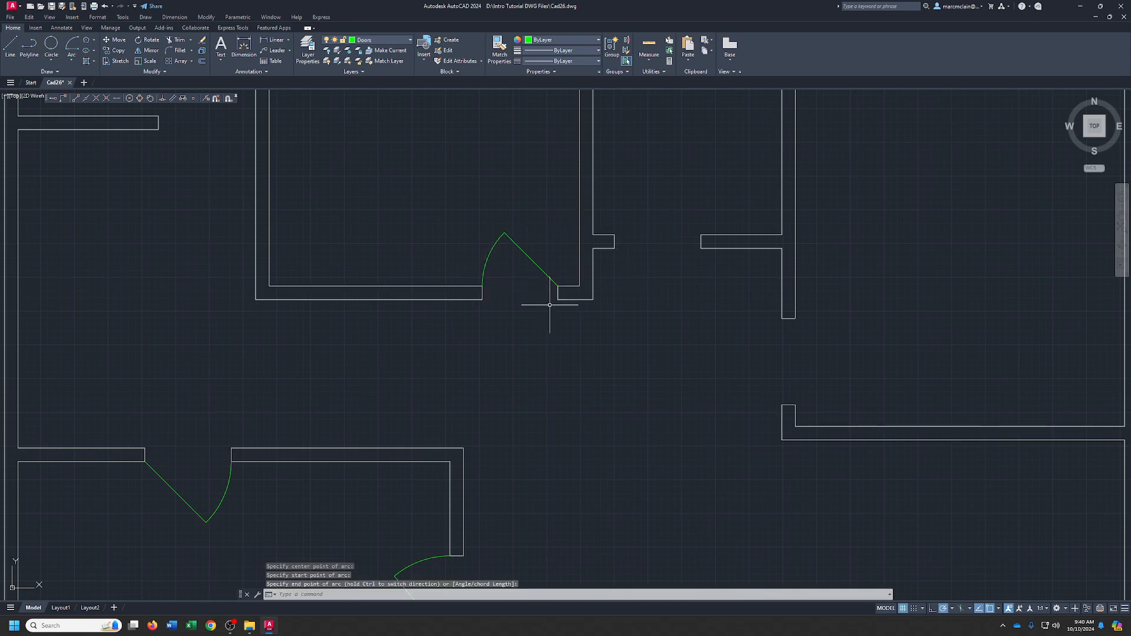
Draw a 3' door leaf at 45° from the lower jamb's inner corner of the opening in the upper west exterior wall.
mouse_move(549, 306)
middle_mouse_down()
mouse_move(616, 452)
mouse_move(669, 490)
middle_mouse_up()
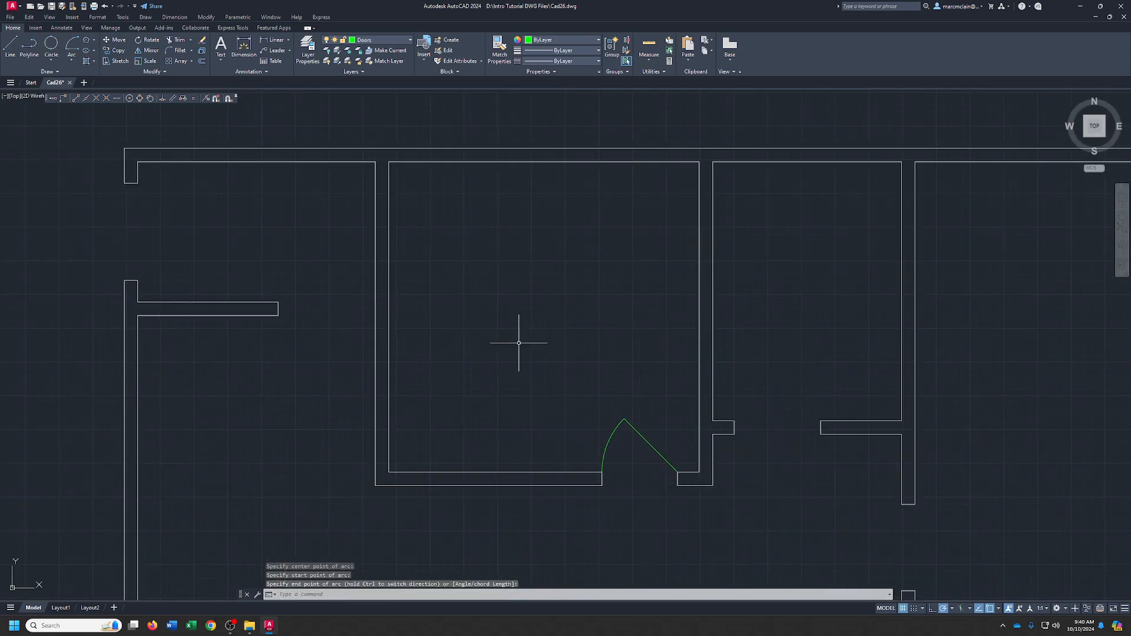
left_click(12, 46)
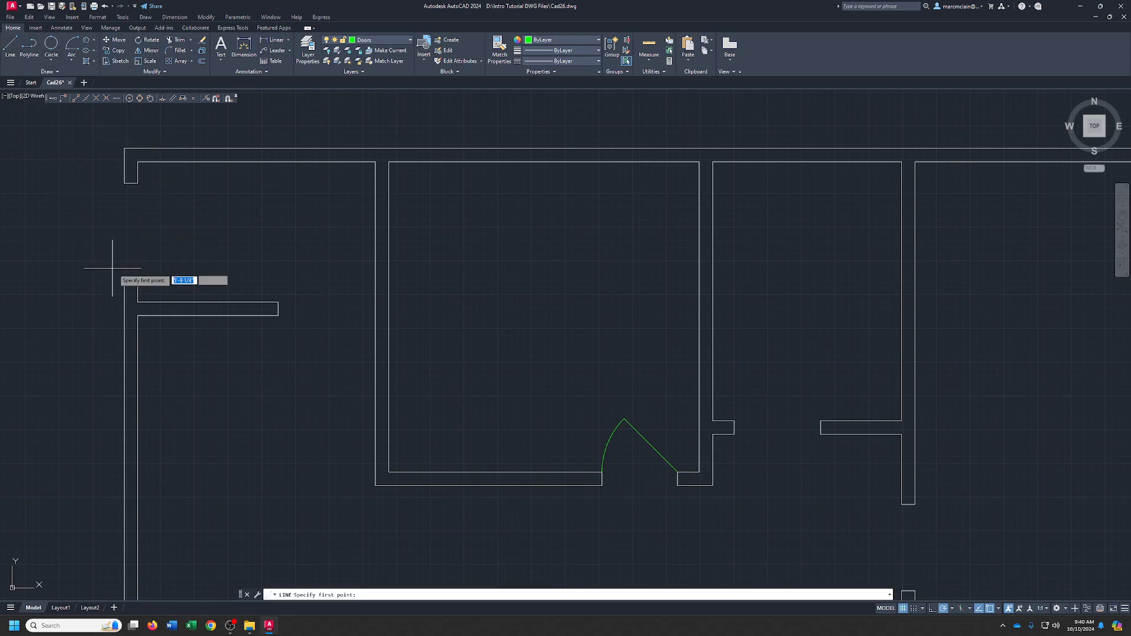
left_click(138, 280)
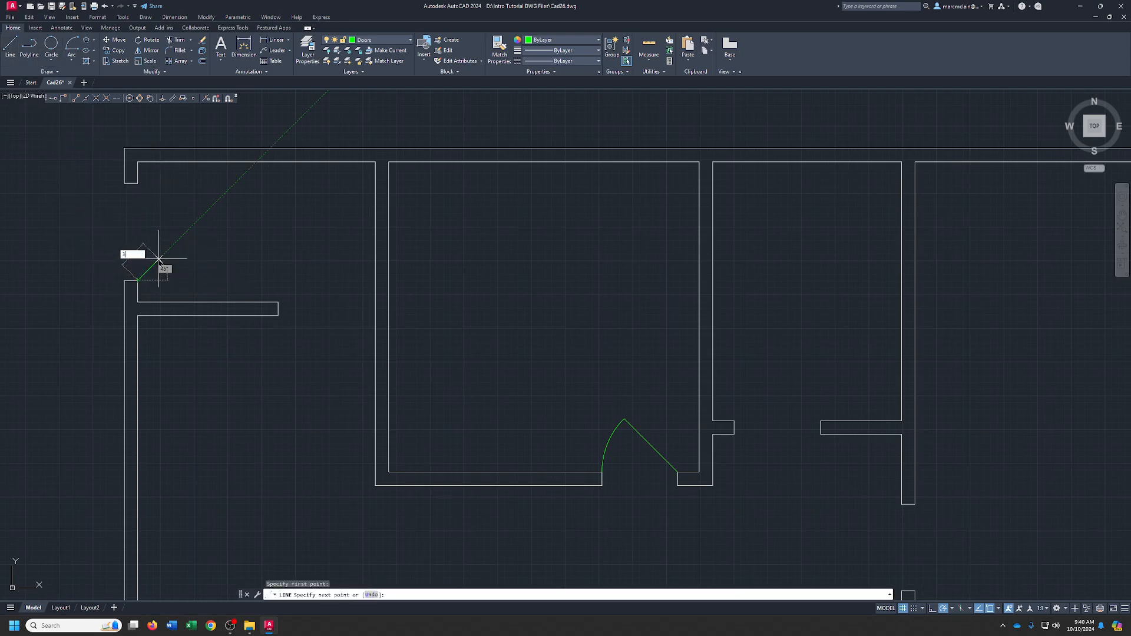
key("Return")
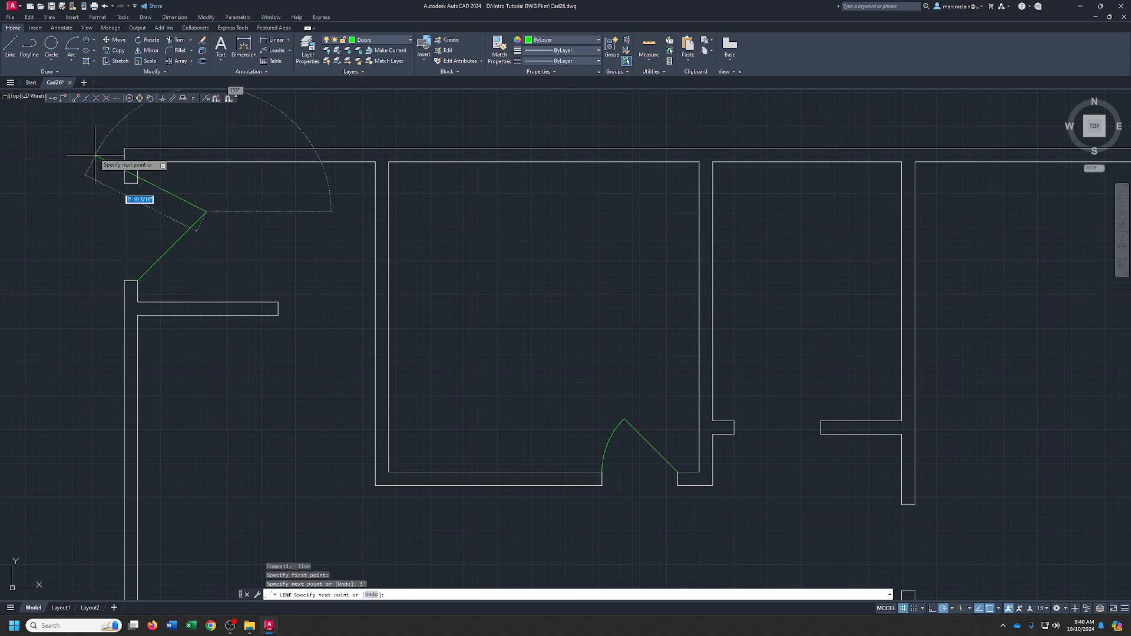
Draw the 3' door's swing arc centered on its hinge, from the leaf tip to the upper jamb's inner corner.
left_click(72, 45)
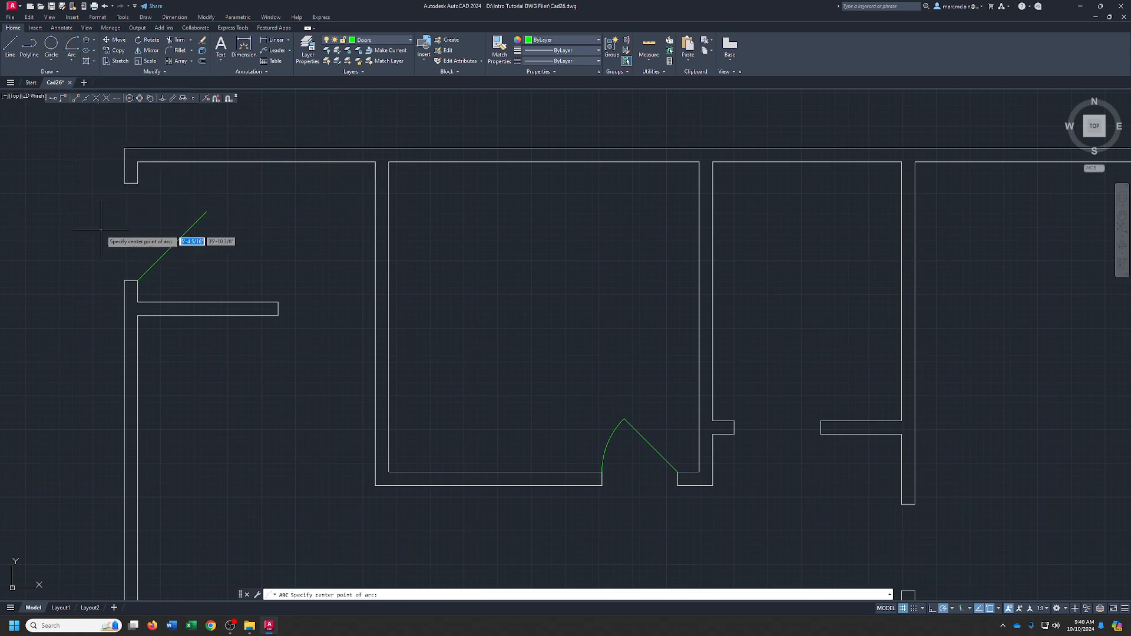
left_click(137, 281)
left_click(207, 211)
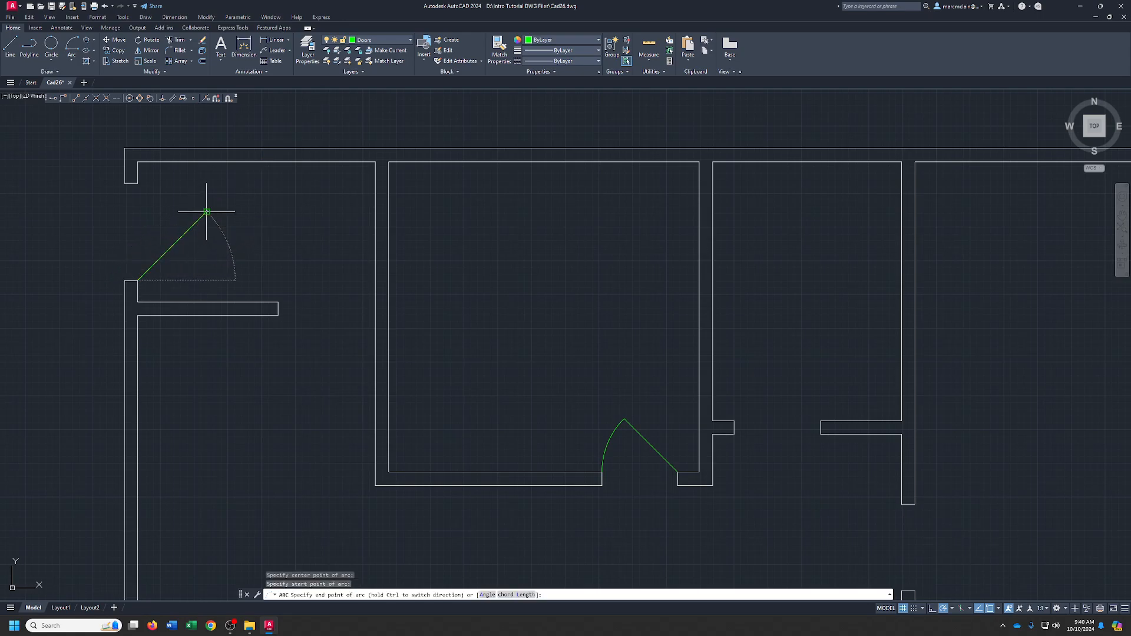
left_click(137, 183)
Draw a 45° door leaf as long as the opening below the narrow room east of the middle room, from its west jamb's upper corner.
middle_click_drag(418, 290, 303, 253)
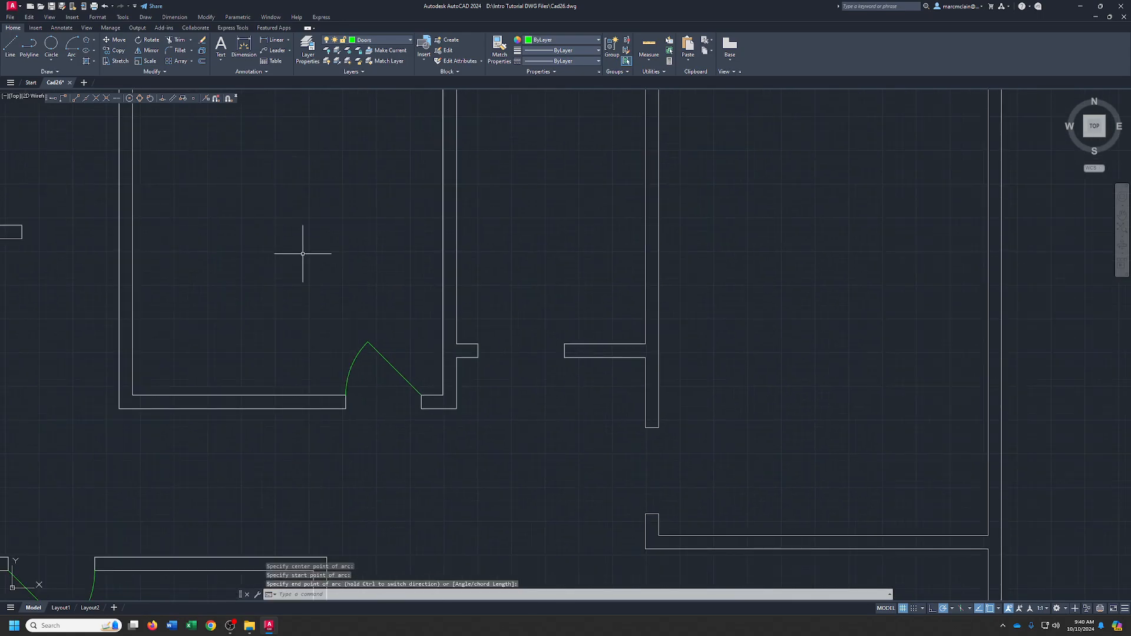
left_click(10, 46)
left_click(478, 344)
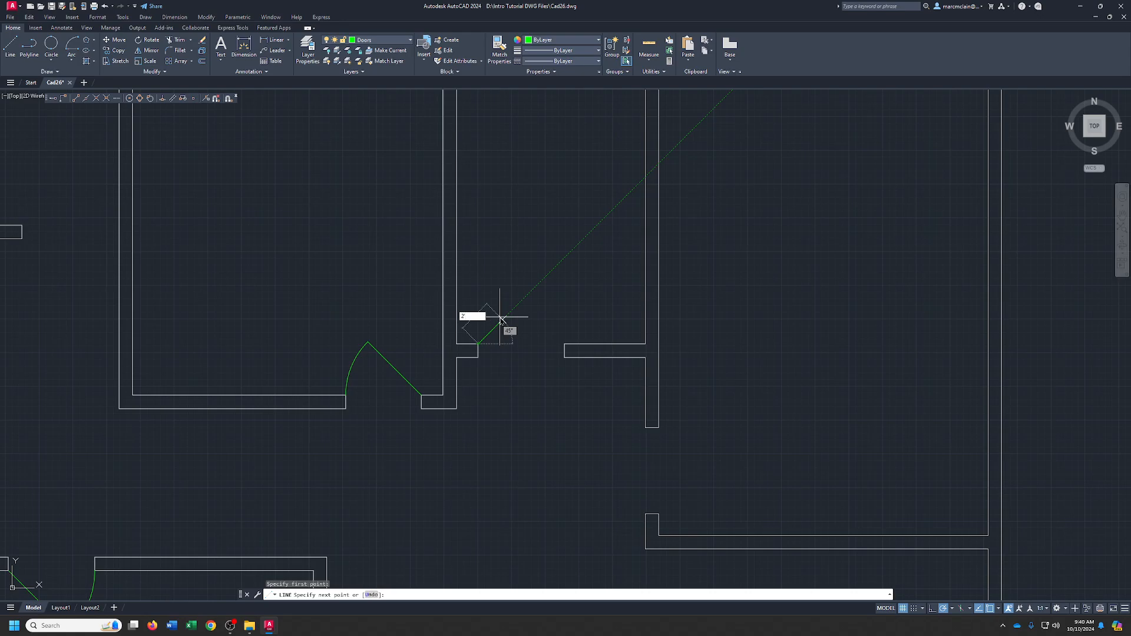
type("2'")
key("Return")
Add the swing arc for the door below the narrow room, centered on its hinge, from the east jamb's upper corner to the leaf tip.
left_click(71, 46)
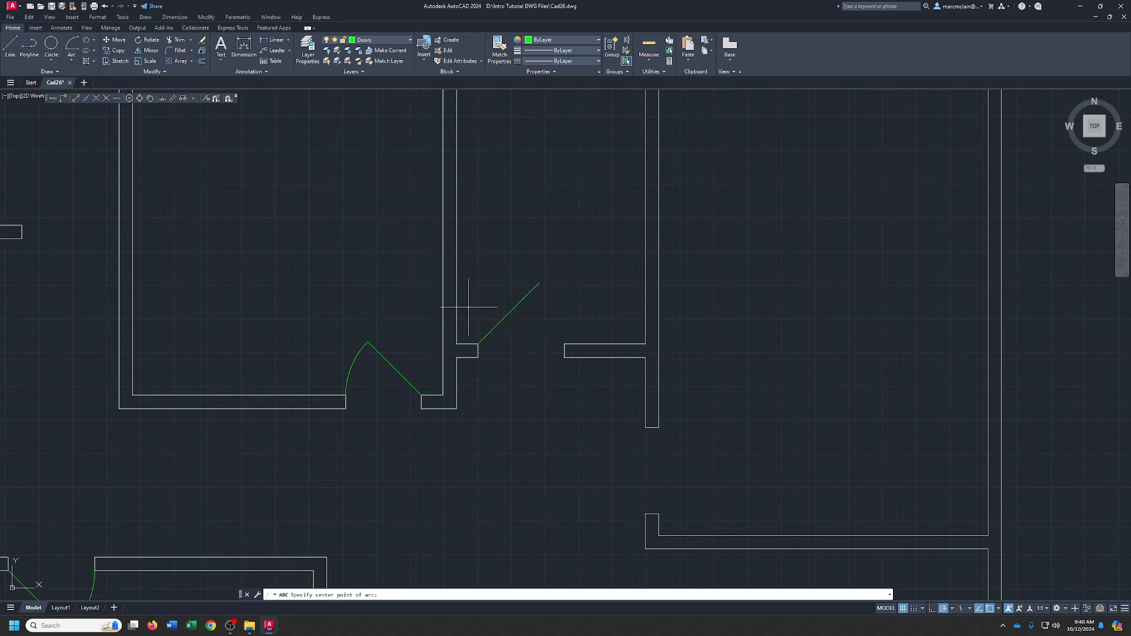
left_click(478, 343)
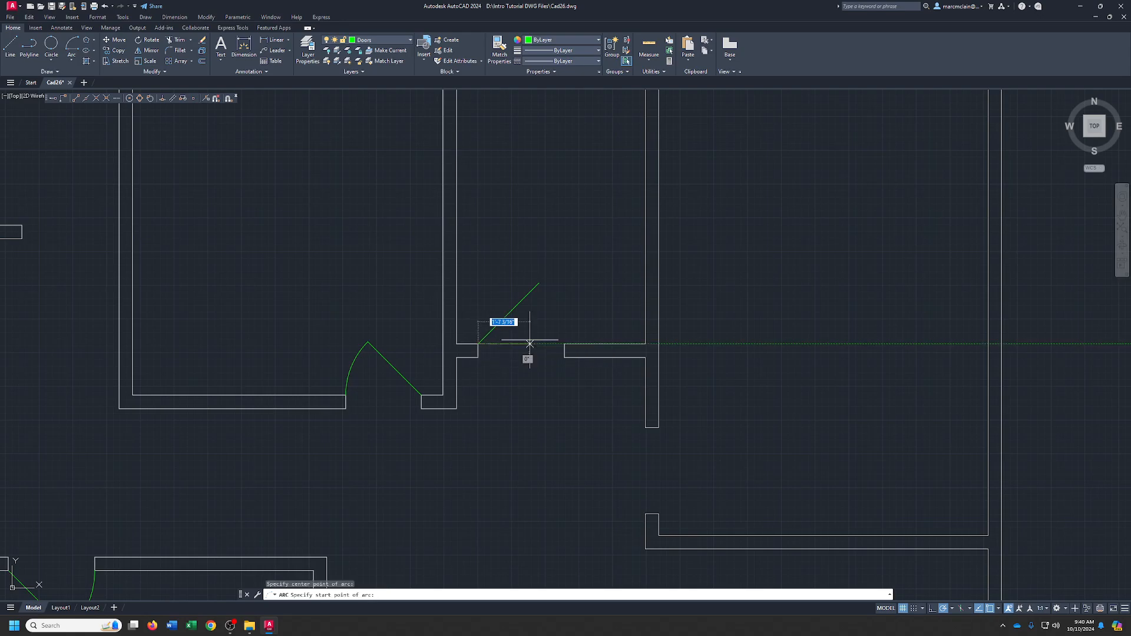
left_click(564, 343)
left_click(539, 283)
middle_click_drag(563, 437, 488, 348)
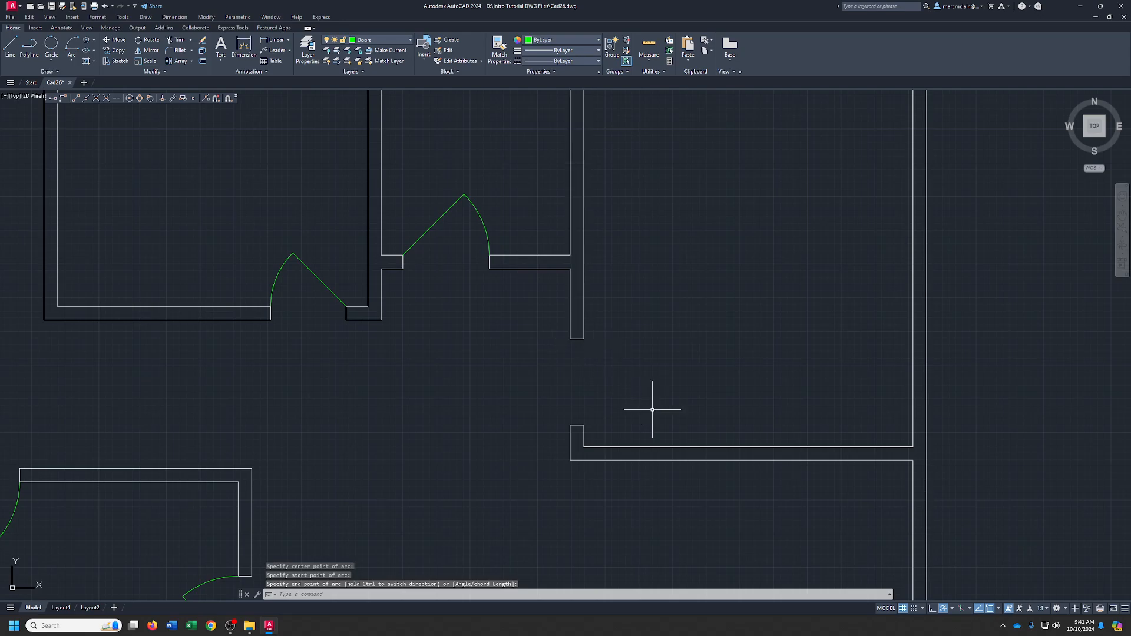
Draw a 2'8 door leaf at 45° from the lower jamb's inner corner of the opening in the northeast room's west wall.
left_click(11, 46)
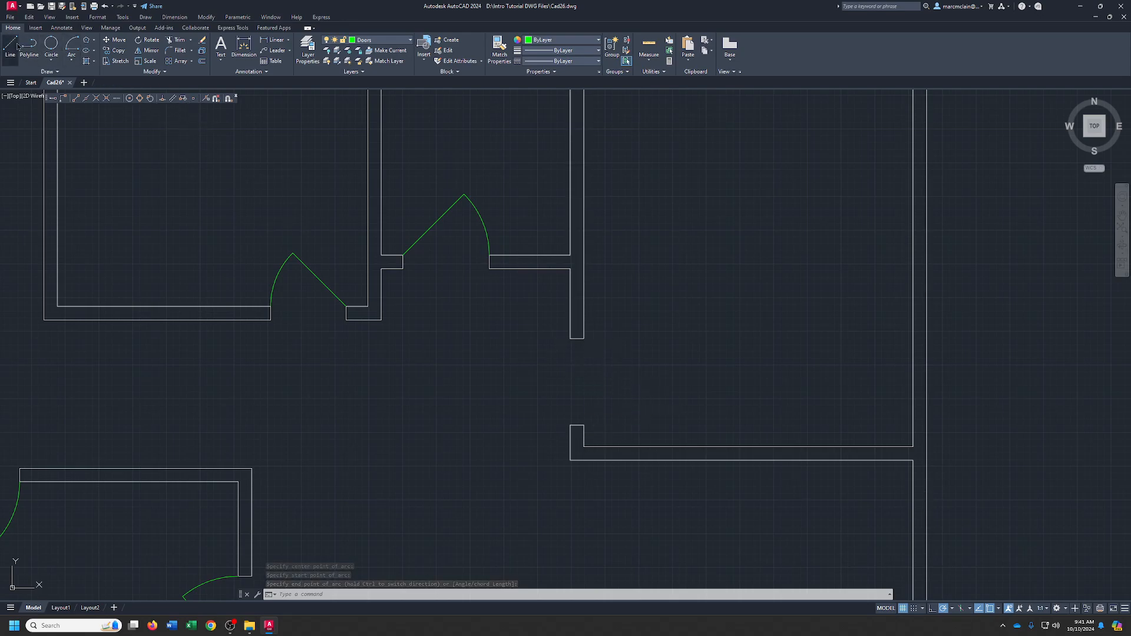
left_click(583, 425)
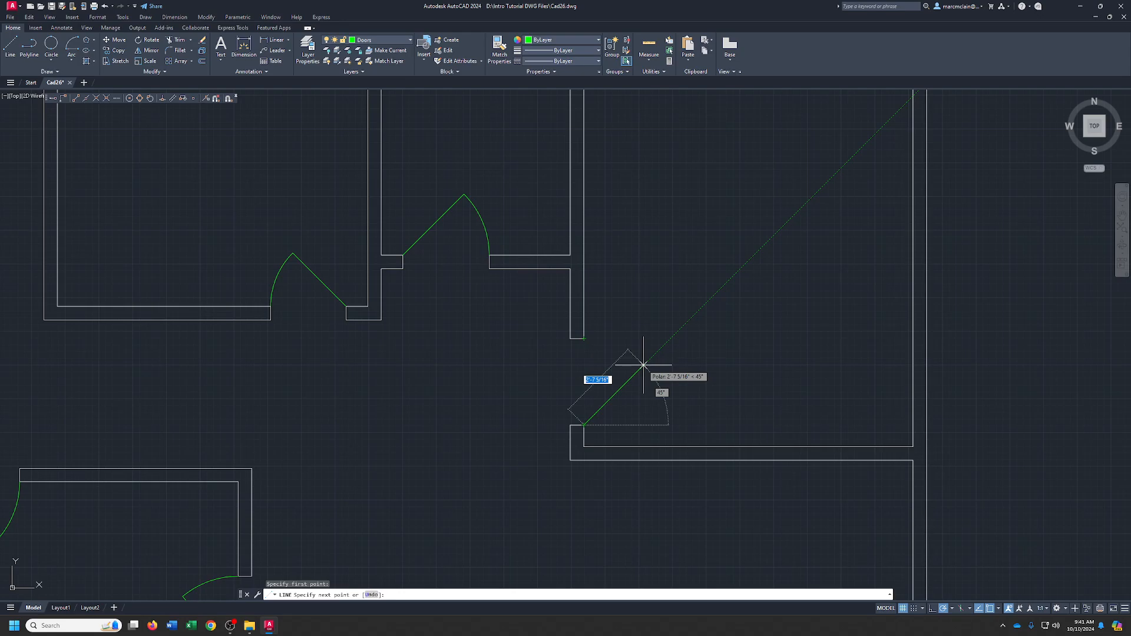
key("Return")
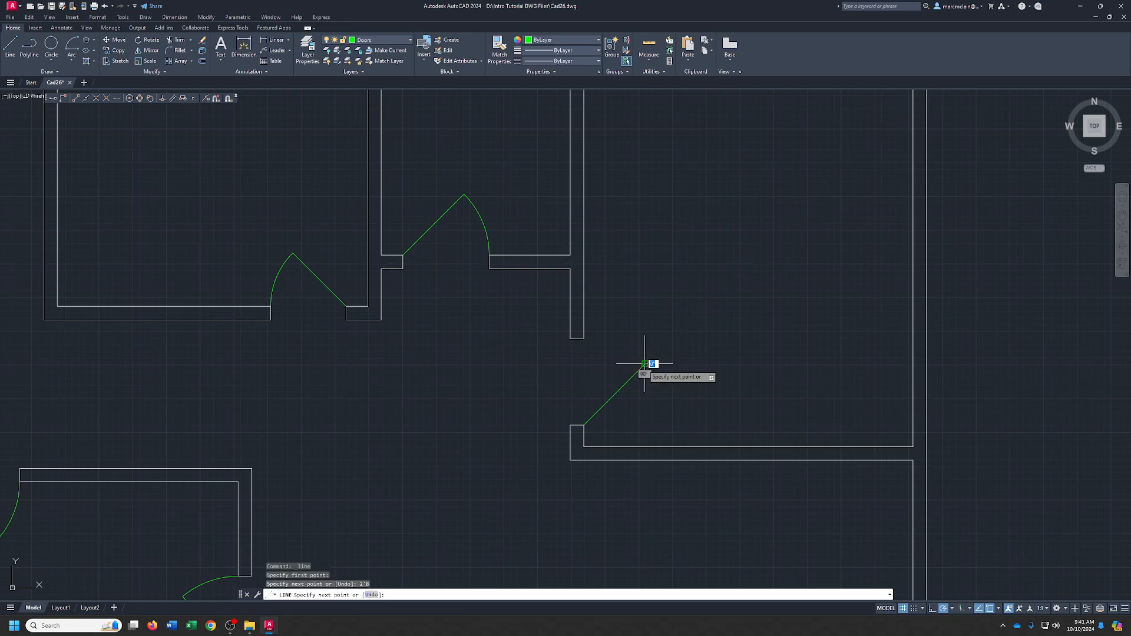
right_click(648, 364)
left_click(671, 377)
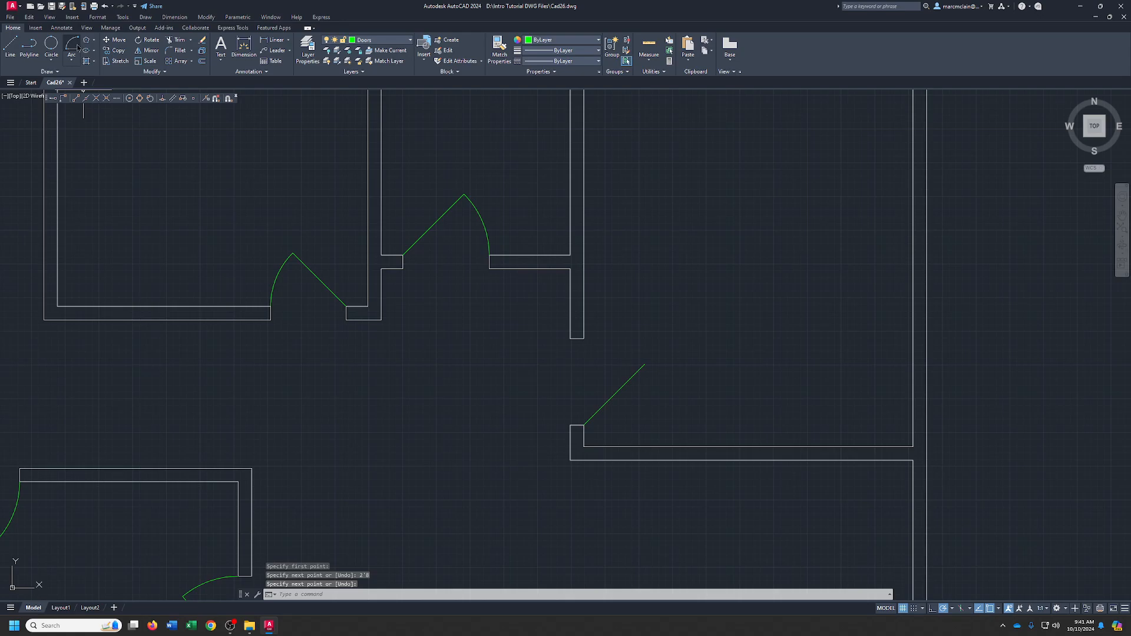
Add the northeast room door's swing arc centered on its hinge, from the leaf tip to the upper jamb's inner corner.
left_click(72, 46)
left_click(584, 424)
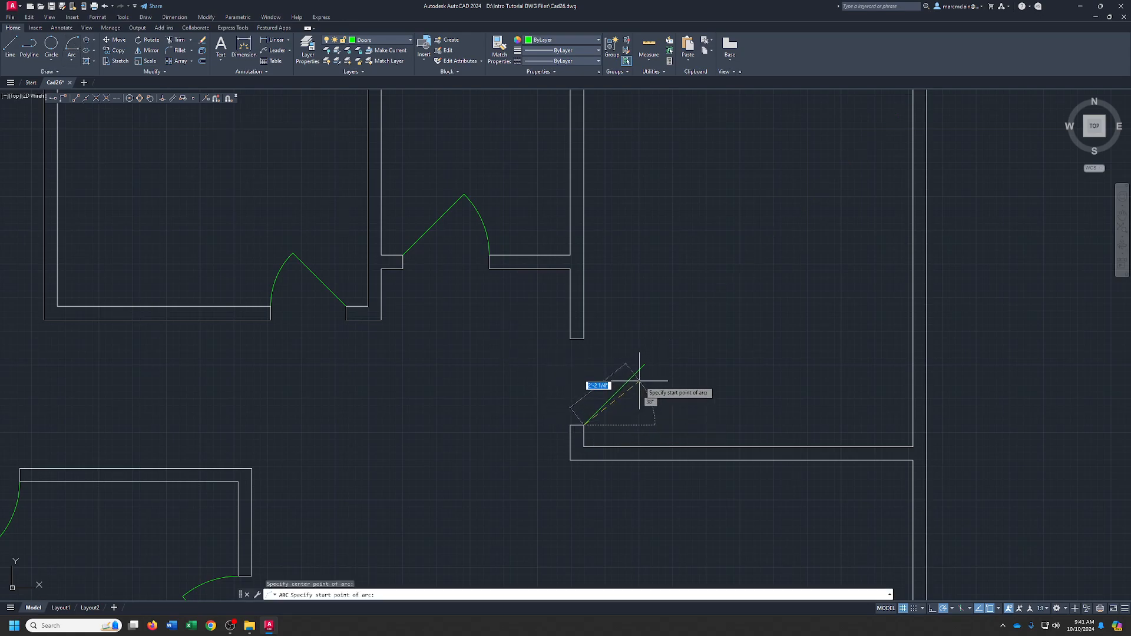
left_click(643, 366)
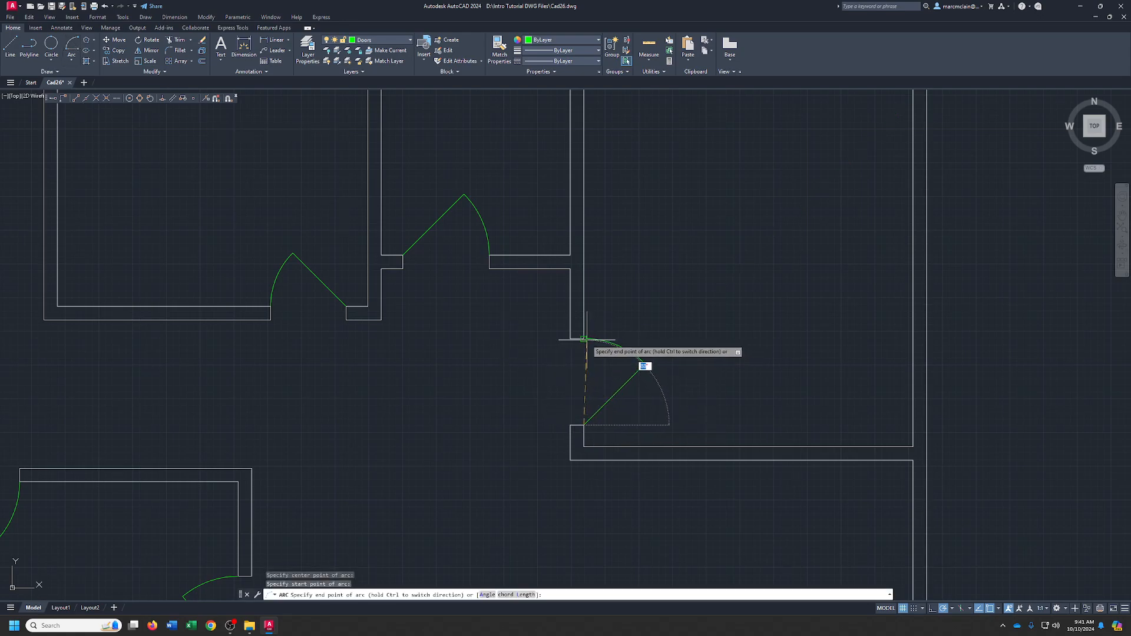
left_click(583, 339)
Make Windows the current layer with the whole floor plan in view.
scroll(626, 321, "down", 6)
middle_click_drag(693, 346, 759, 305)
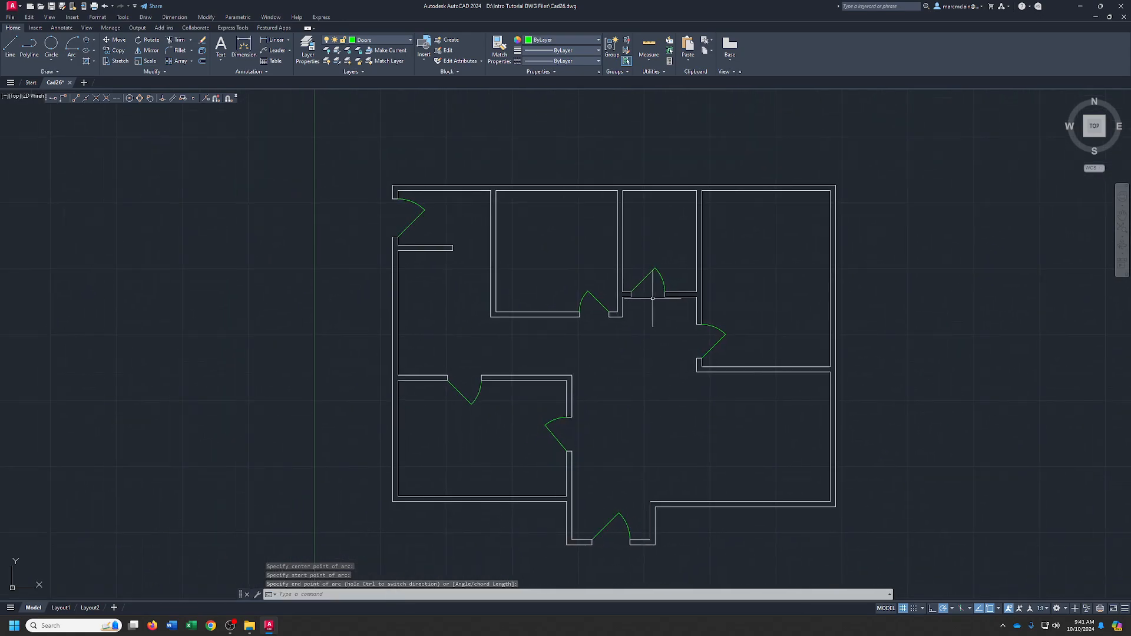
left_click(383, 45)
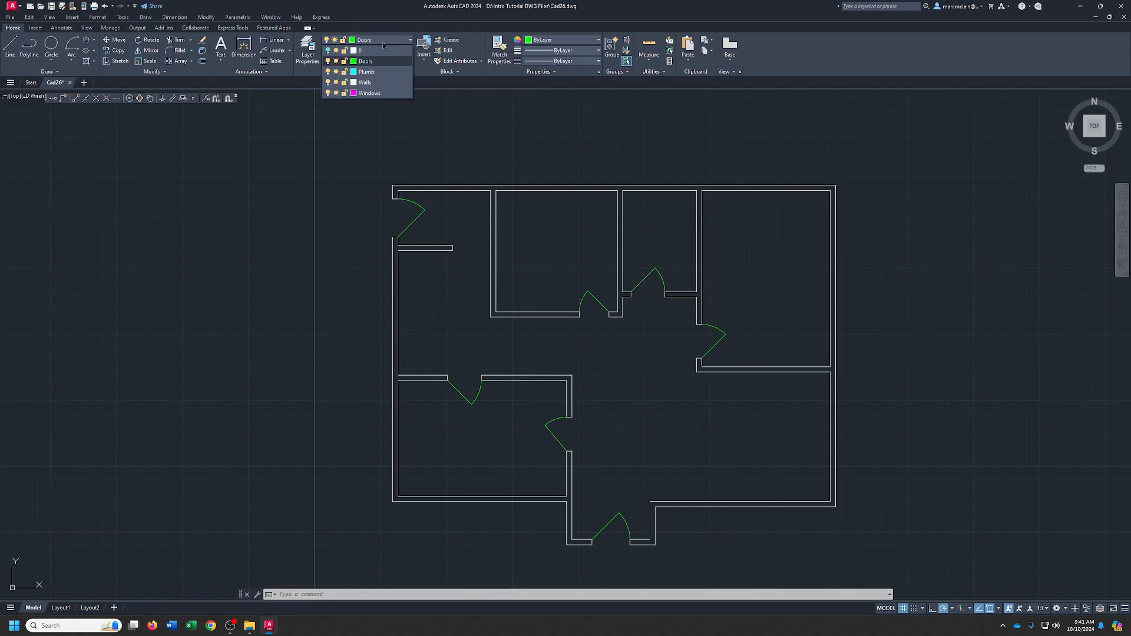
left_click(381, 95)
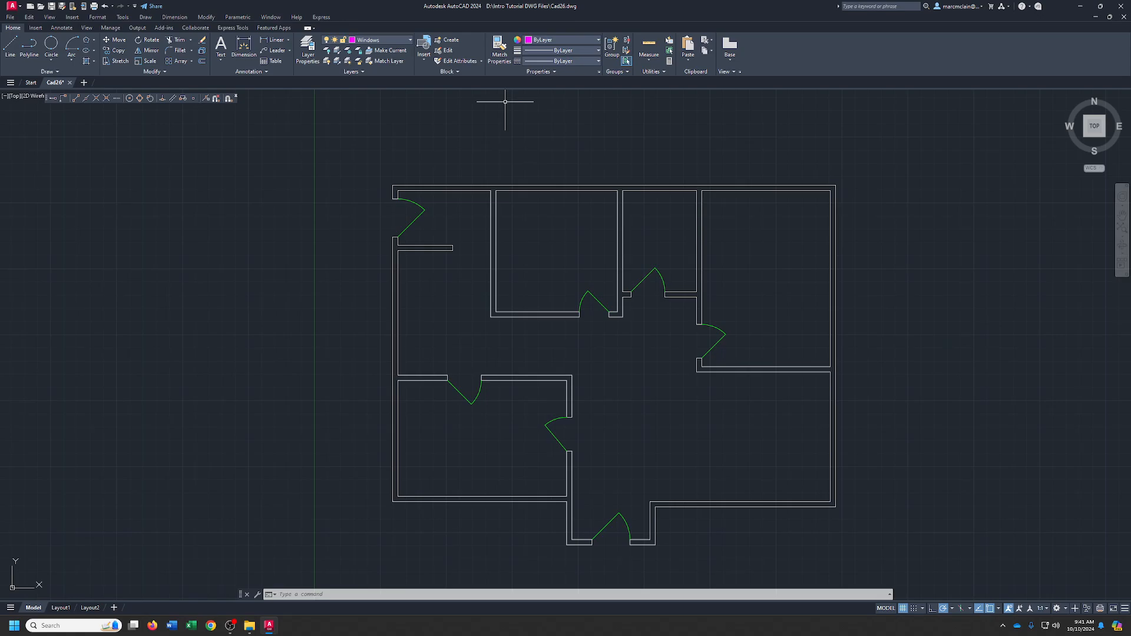
Draw a short horizontal window centerline across the west exterior wall, midway between the short partition stub and the southwest room.
left_click(12, 48)
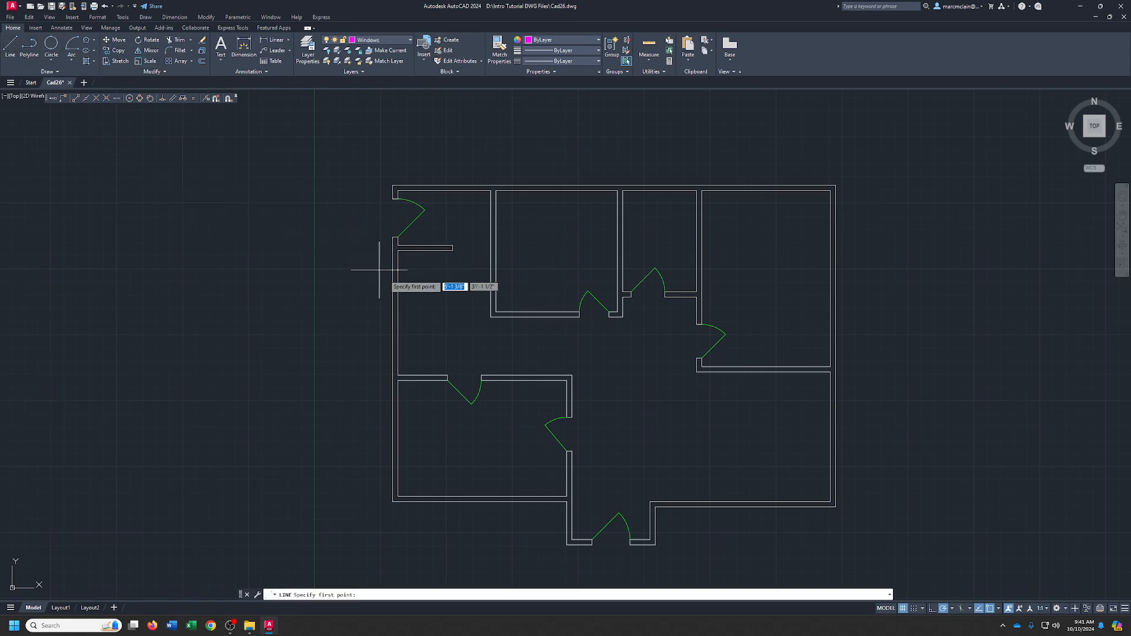
left_click(408, 312)
left_click(372, 313)
right_click(372, 313)
left_click(391, 320)
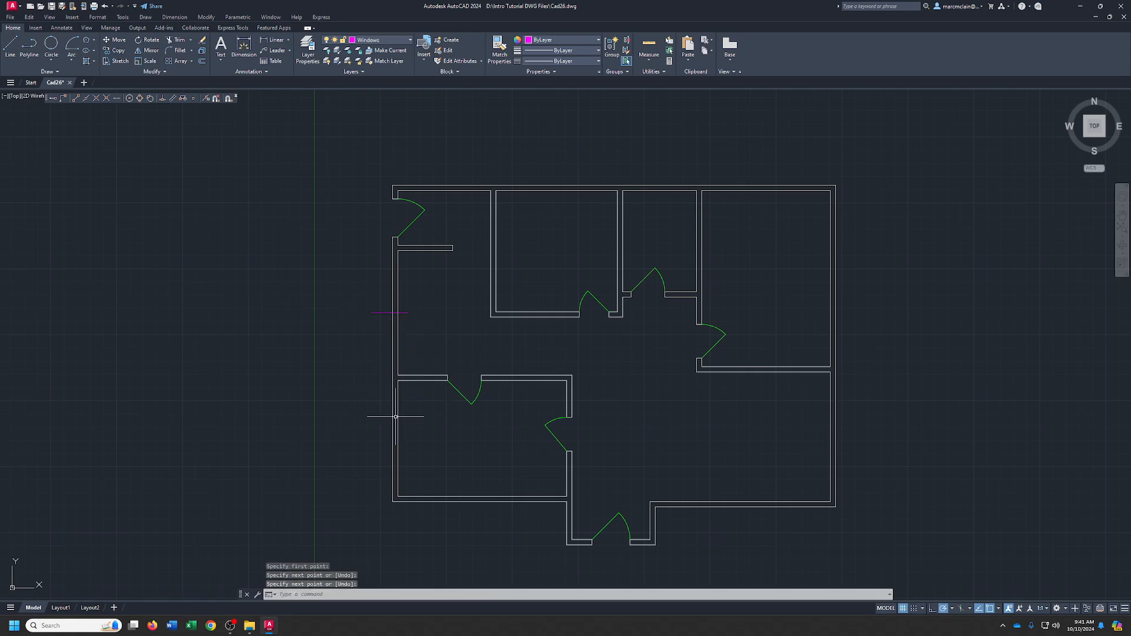
Draw a short horizontal window centerline across the southwest room's west wall, aligned with the wall's midpoint.
right_click(410, 419)
left_click(422, 425)
left_click(412, 438)
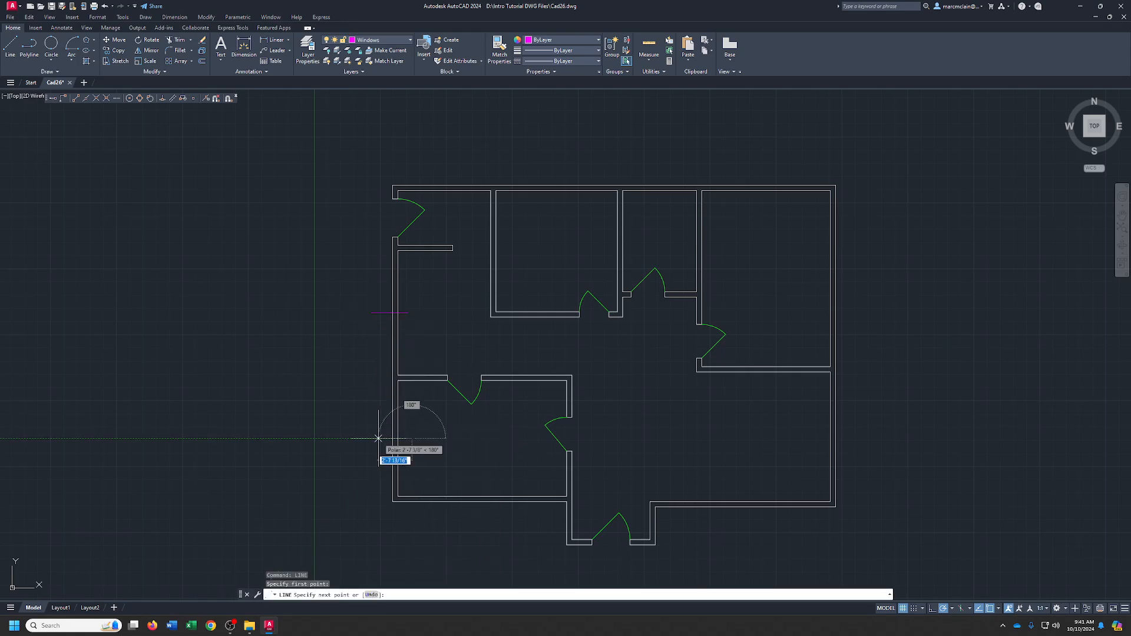
left_click(369, 438)
key("Return")
Draw a short vertical window centerline across the southwest room's south wall, aligned with the wall's midpoint.
middle_click_drag(509, 471, 518, 409)
right_click(532, 422)
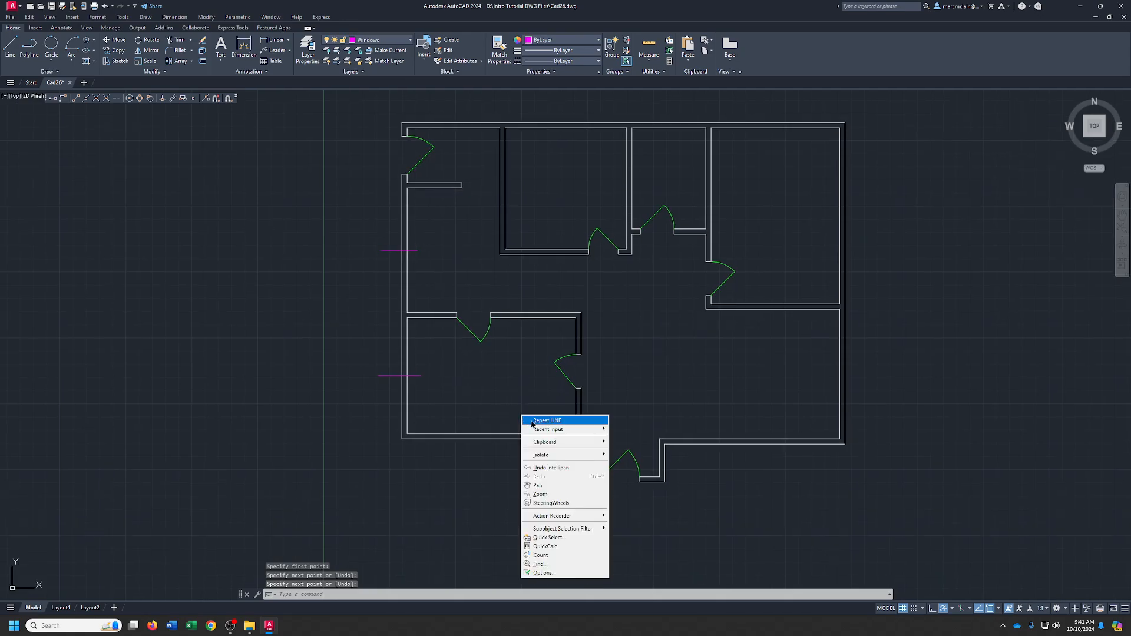
key("Escape")
right_click(487, 429)
left_click(492, 431)
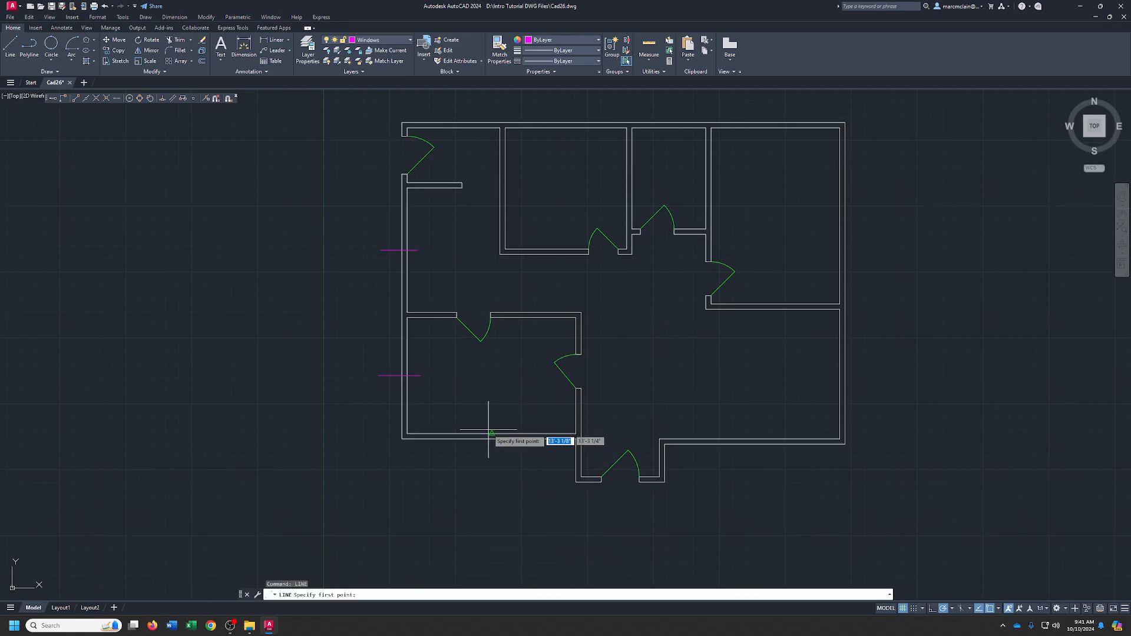
left_click(492, 425)
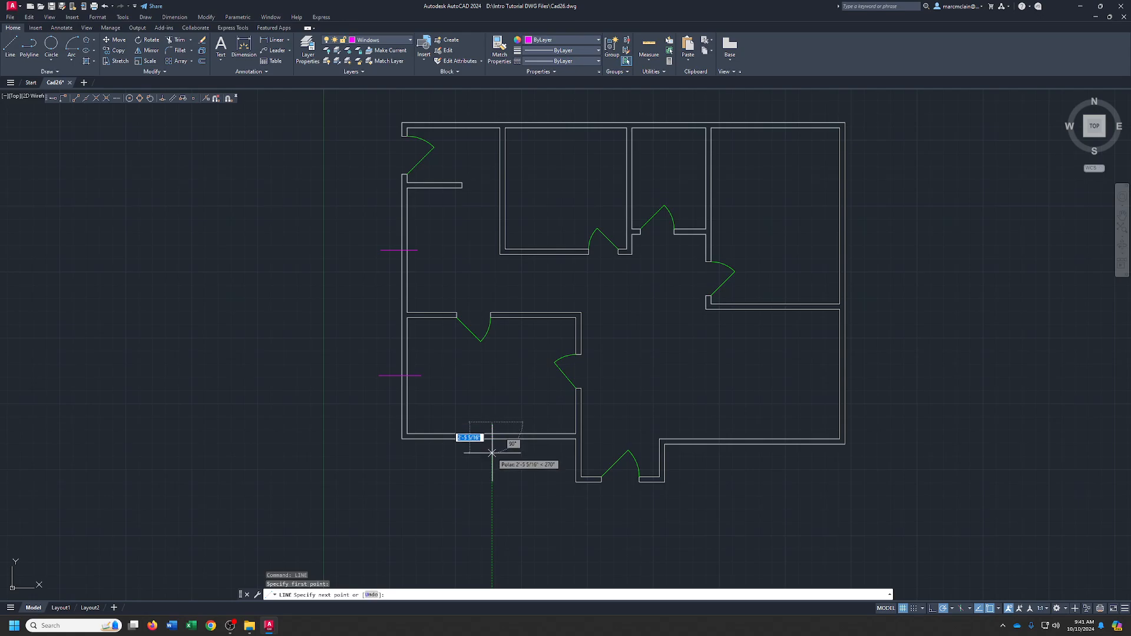
left_click(492, 452)
right_click(492, 452)
left_click(500, 457)
Draw a short vertical window centerline across the south wall east of the entry, aligned with the wall's midpoint.
right_click(728, 404)
left_click(739, 407)
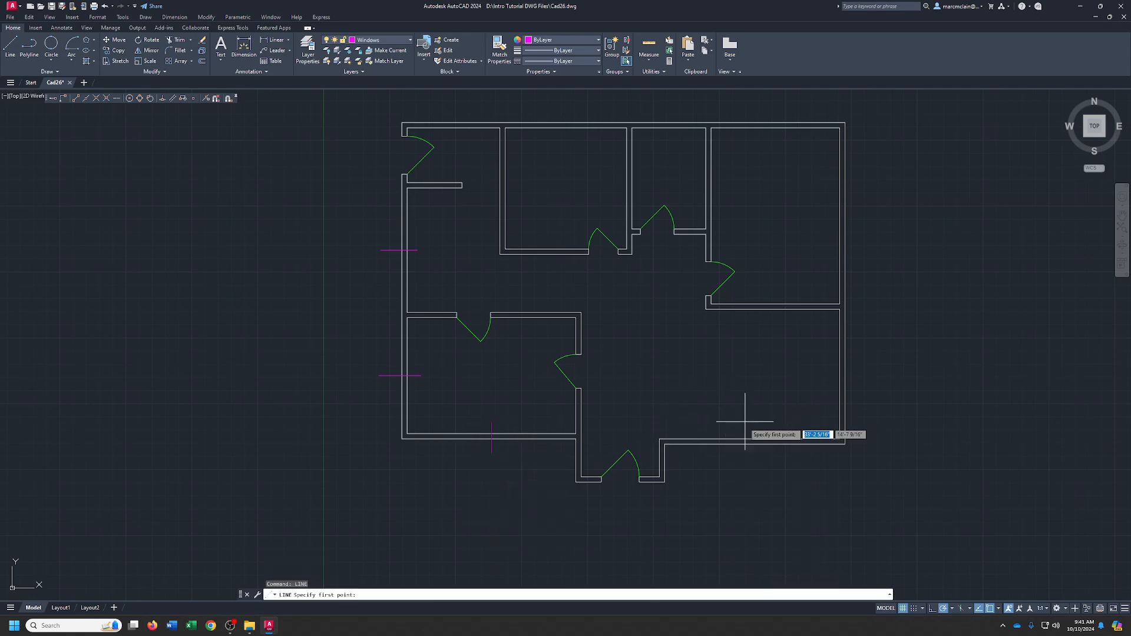
left_click(749, 426)
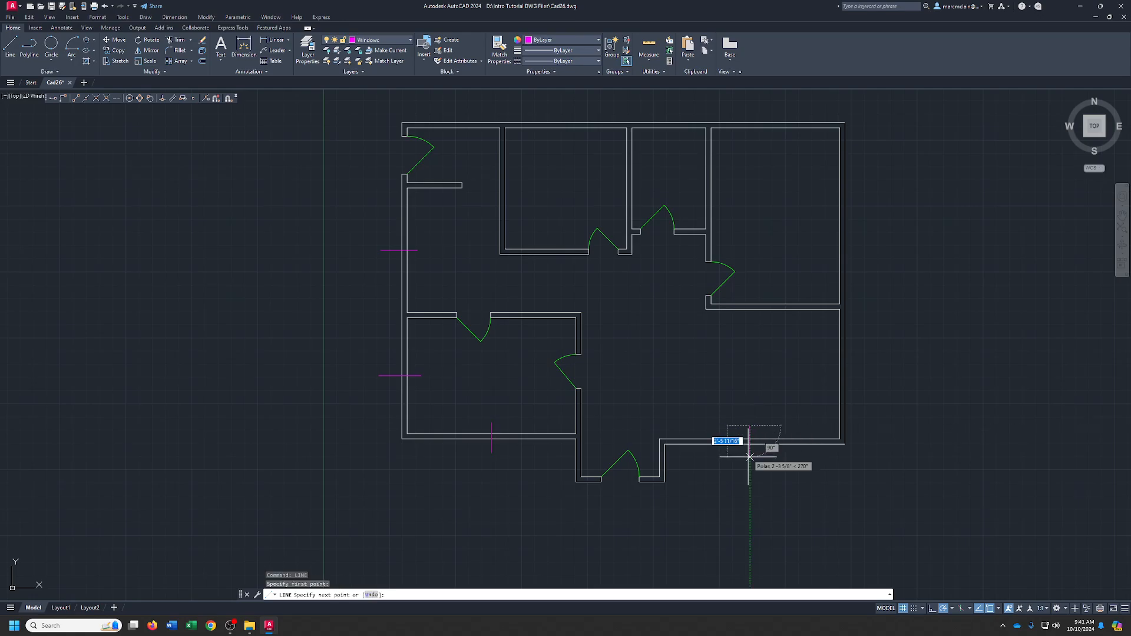
left_click(749, 469)
right_click(749, 470)
left_click(766, 474)
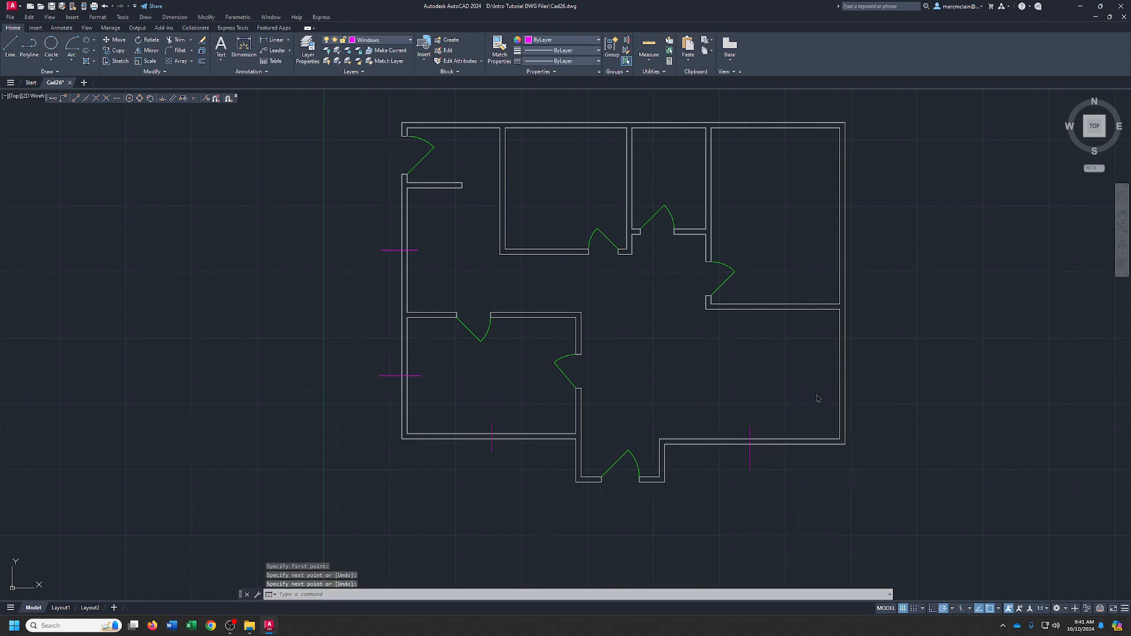
Draw a short horizontal window centerline across the southeast area's east wall, aligned with the wall's midpoint.
key("space")
left_click(826, 375)
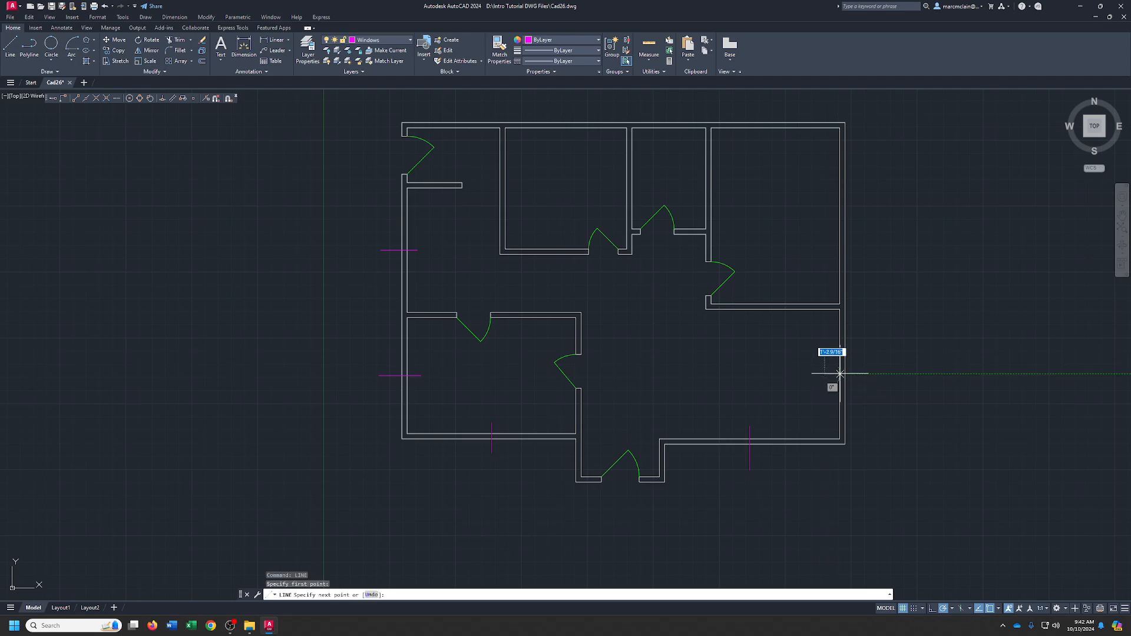
left_click(863, 374)
right_click(863, 374)
left_click(880, 380)
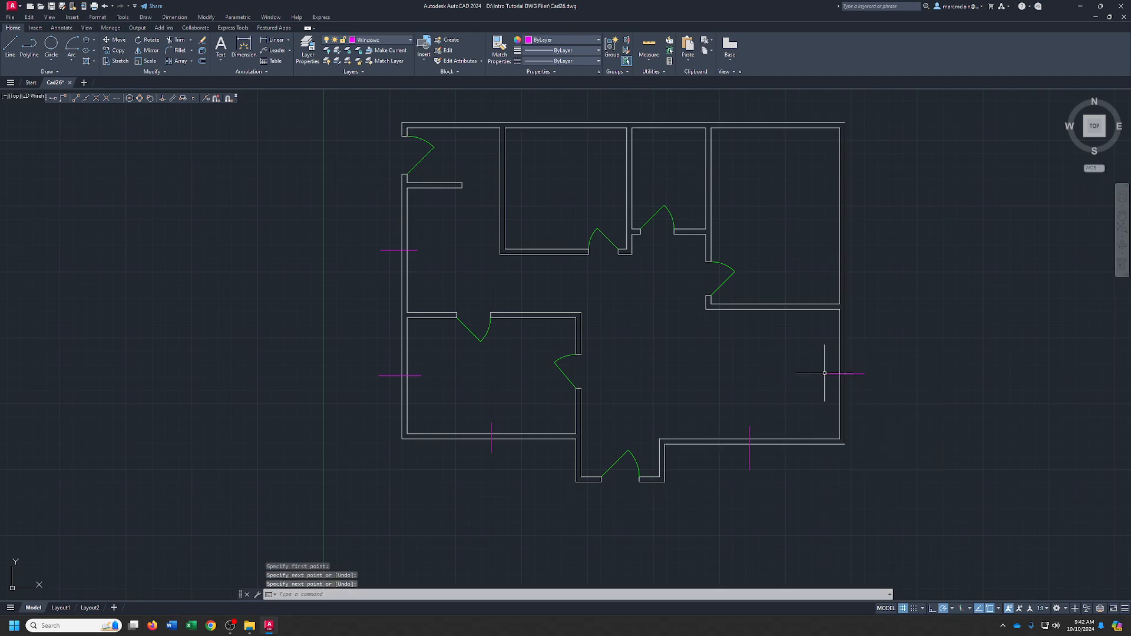
Draw a short horizontal window centerline across the northeast room's east wall, aligned with the wall's midpoint.
middle_click_drag(811, 225, 784, 359)
right_click(783, 359)
left_click(795, 363)
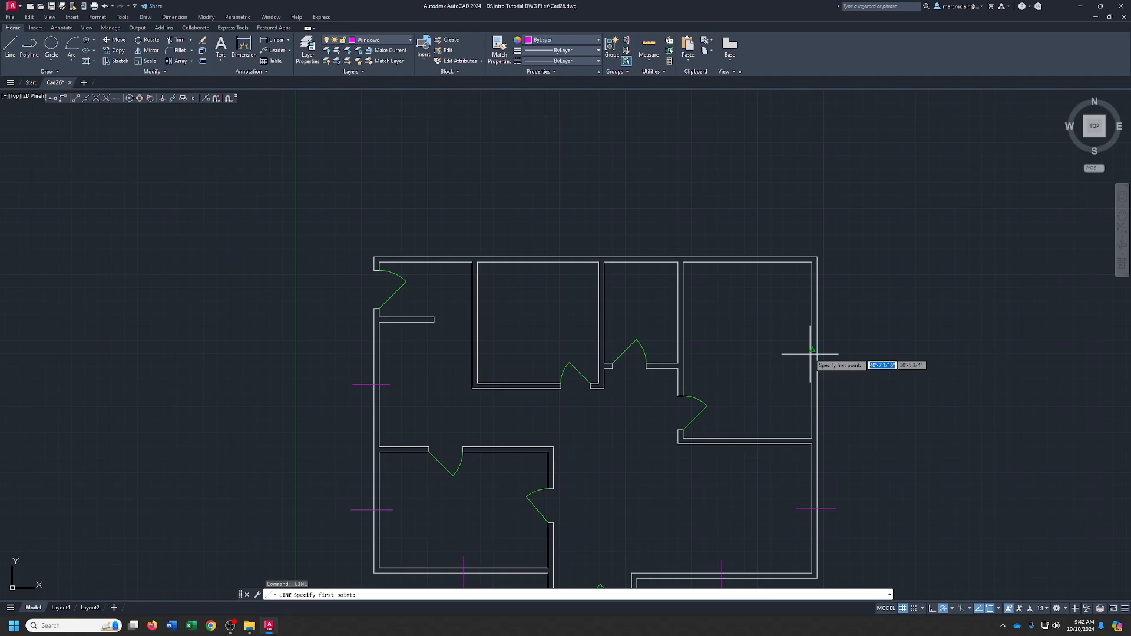
left_click(797, 351)
right_click(832, 350)
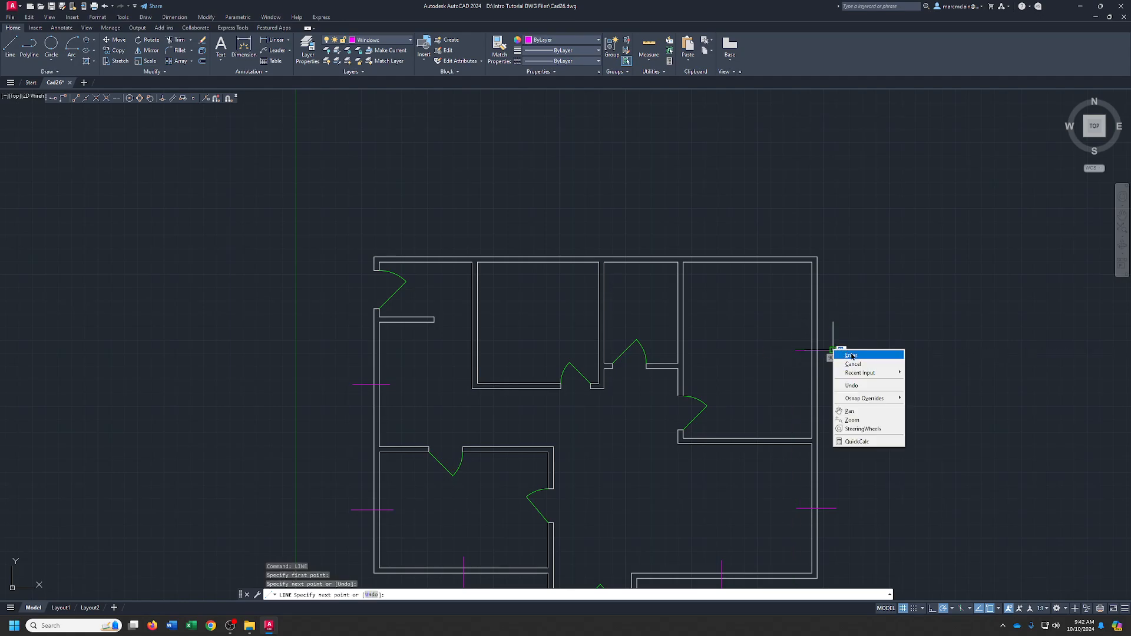
left_click(852, 356)
Draw a short vertical window centerline across the north wall of the middle room, aligned with the wall's midpoint.
right_click(510, 259)
left_click(530, 263)
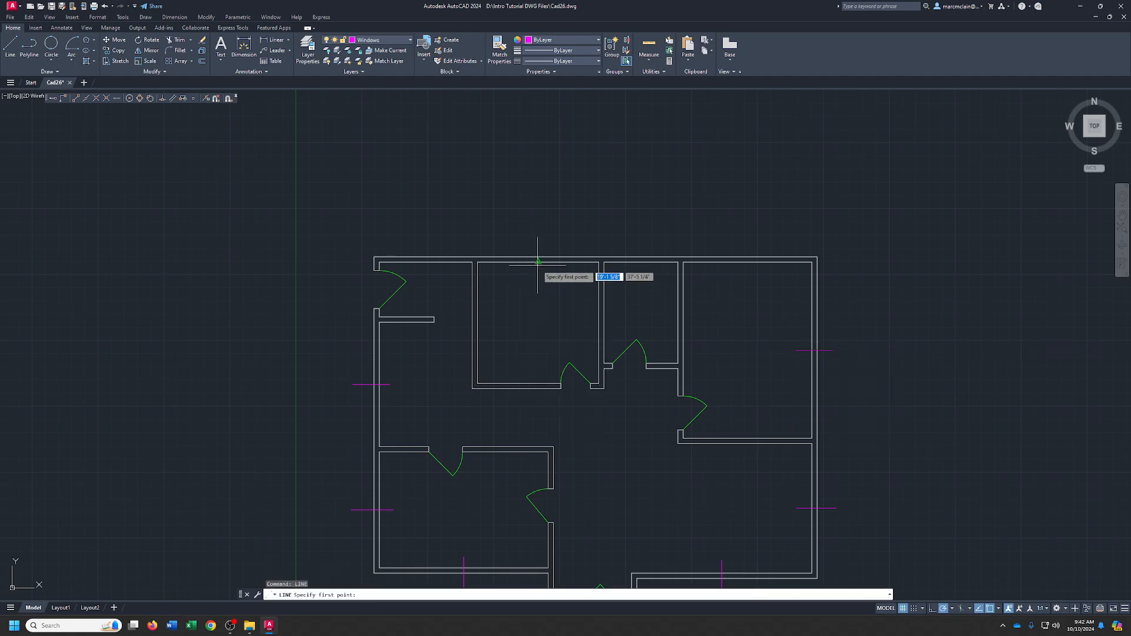
left_click(537, 274)
left_click(537, 237)
right_click(537, 237)
left_click(564, 242)
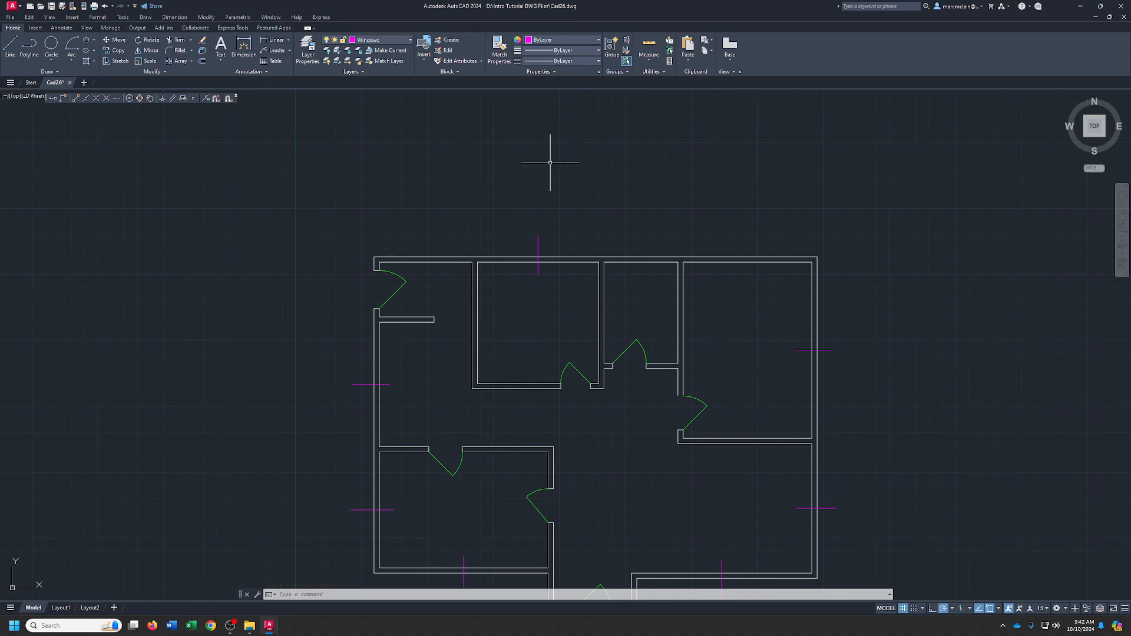
Offset the upper west wall's window centerline 2' to both sides.
middle_click_drag(506, 194, 510, 157)
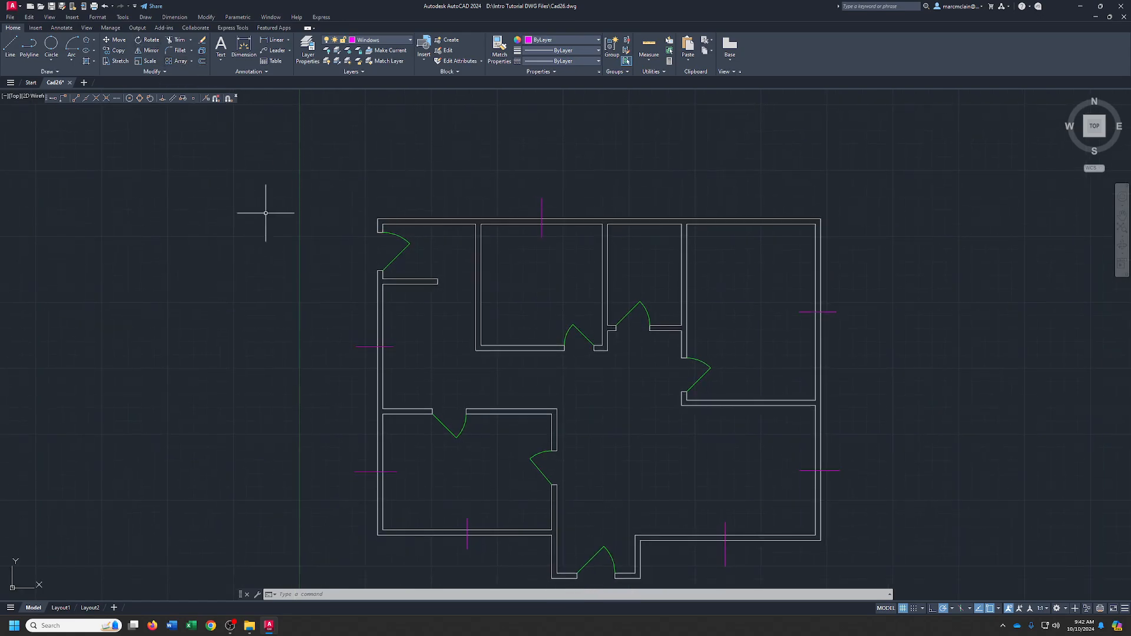
left_click(202, 61)
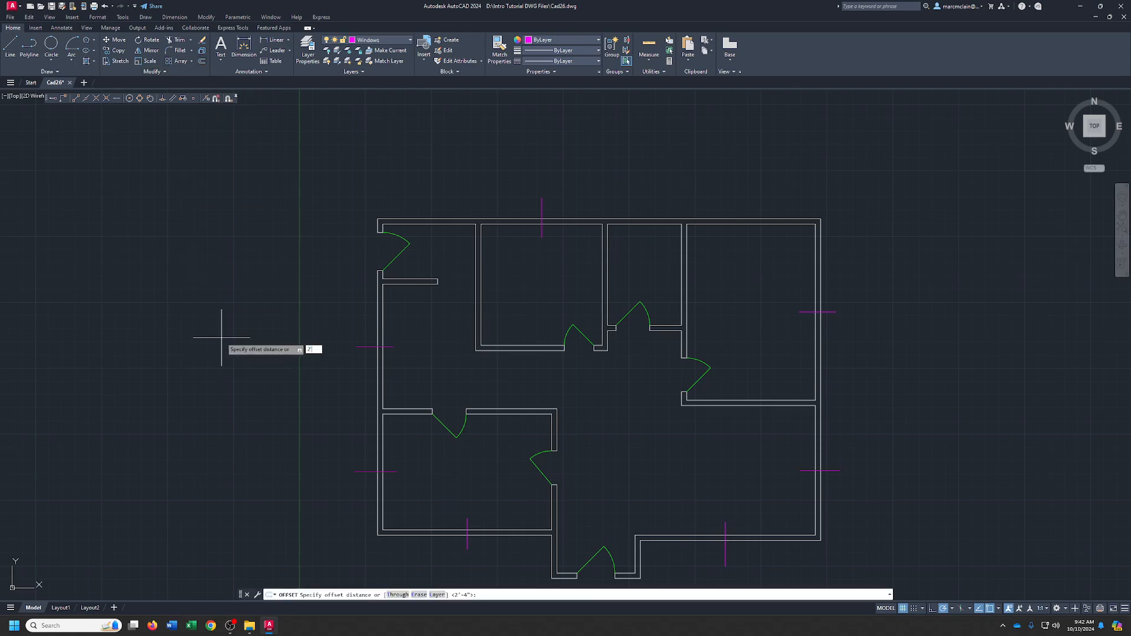
type("2'")
key("Return")
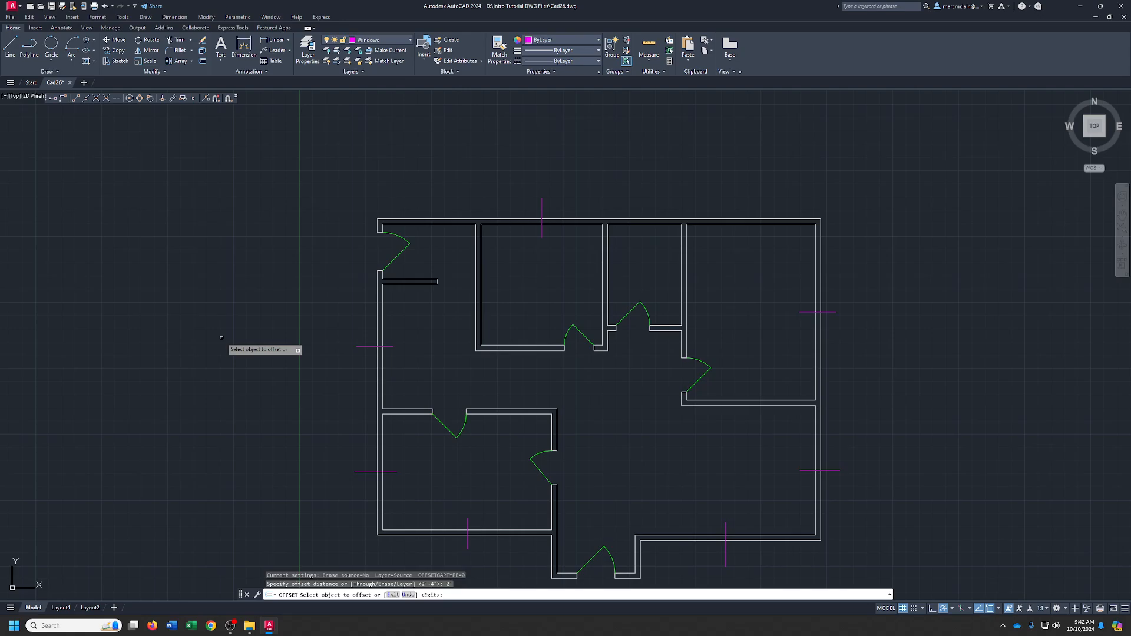
left_click(374, 346)
left_click(374, 327)
left_click(375, 346)
left_click(375, 361)
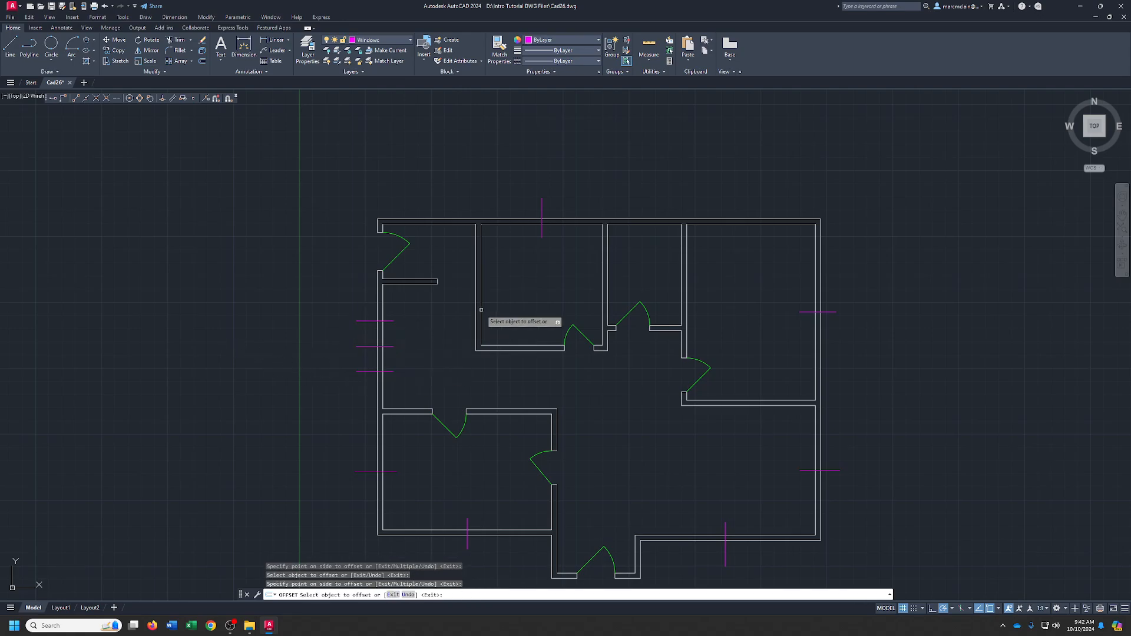
Offset the north wall's window centerline 2' to the west and to the east.
left_click(542, 234)
left_click(532, 234)
left_click(541, 233)
left_click(560, 232)
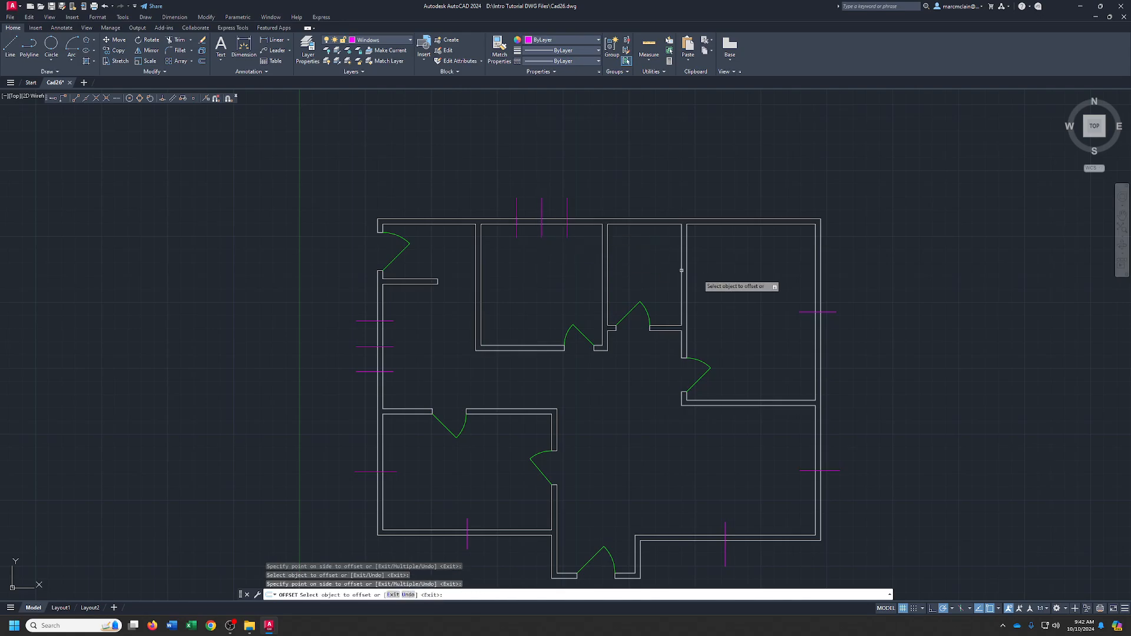
Offset the window centerline on the northeast room's east wall 2' above and below.
left_click(805, 312)
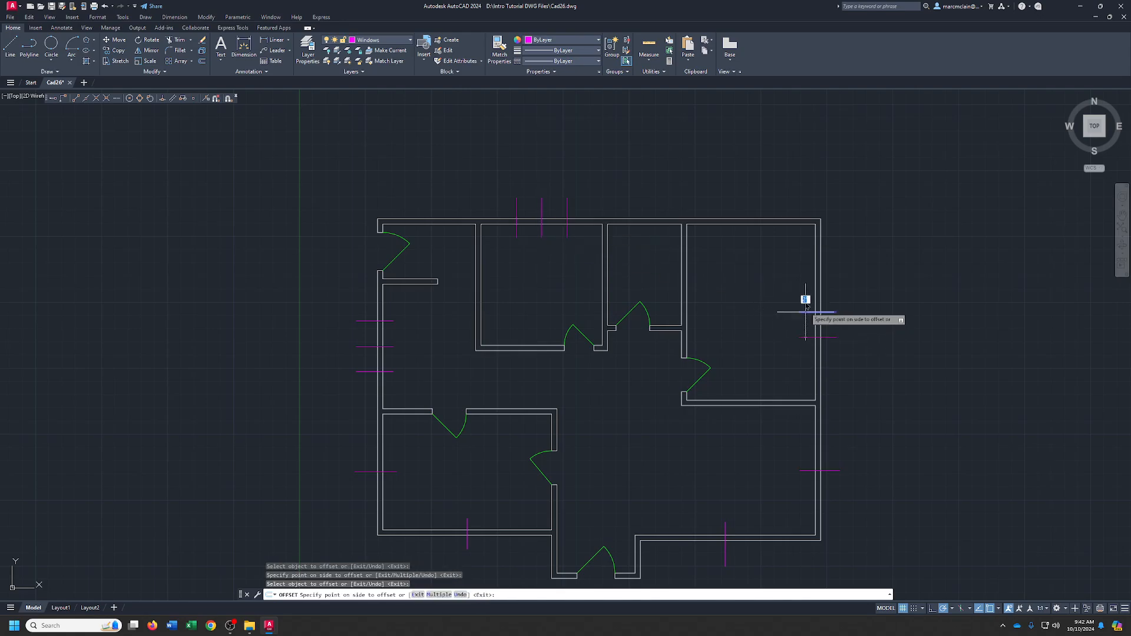
left_click(806, 307)
left_click(807, 311)
left_click(807, 327)
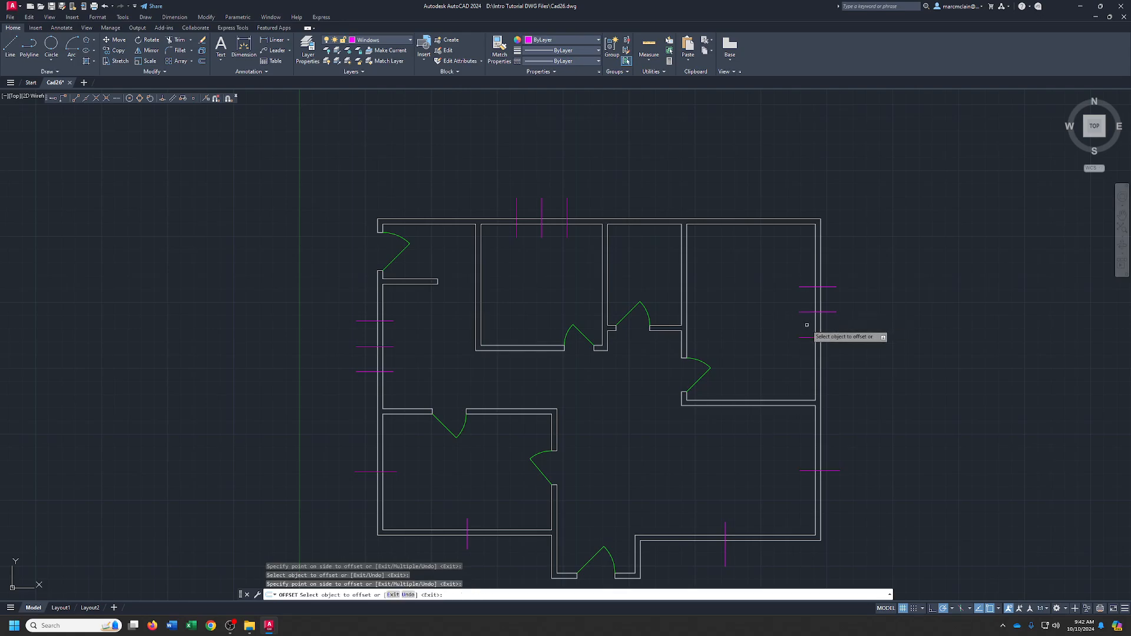
Offset the window centerline on the southeast room's east wall 2' above and below, and finish the offset.
left_click(807, 472)
left_click(804, 465)
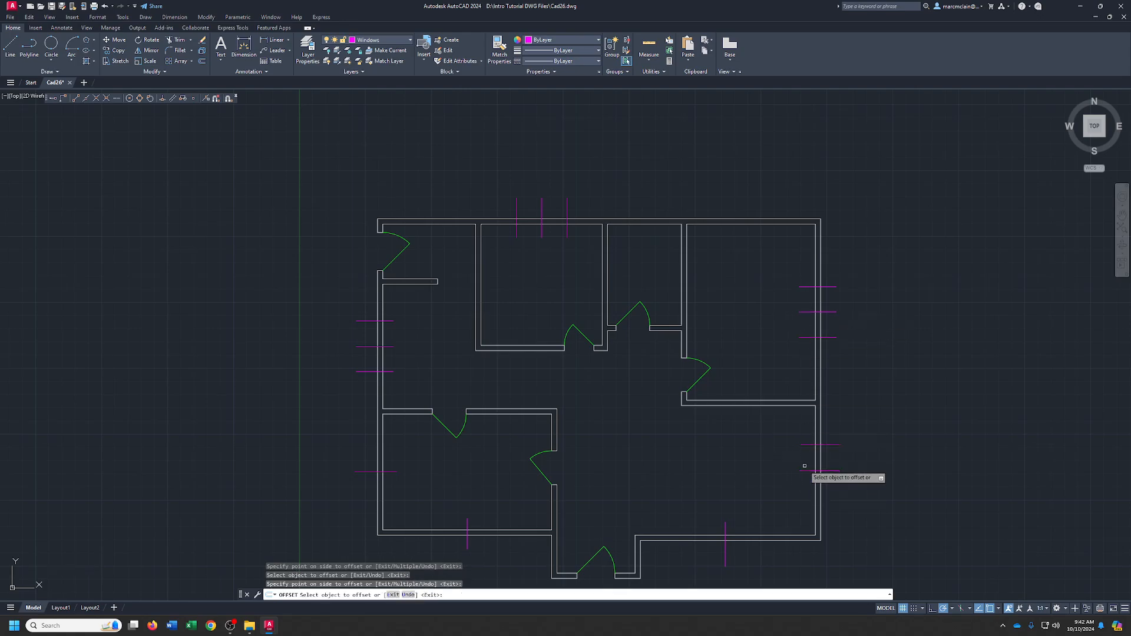
left_click(805, 469)
left_click(807, 485)
right_click(686, 461)
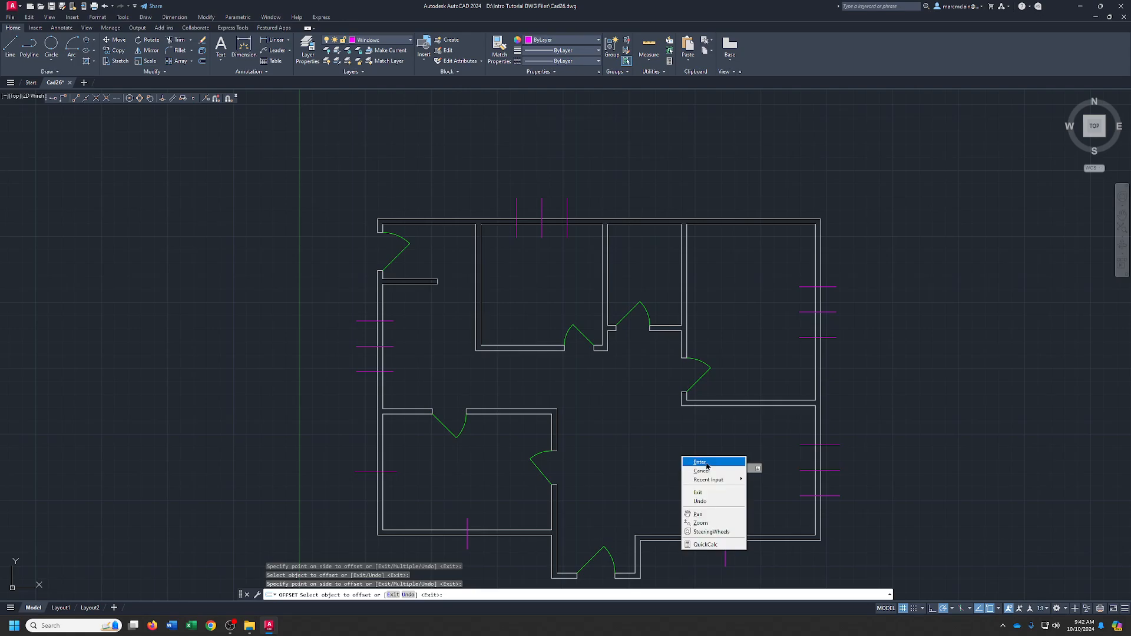
left_click(706, 464)
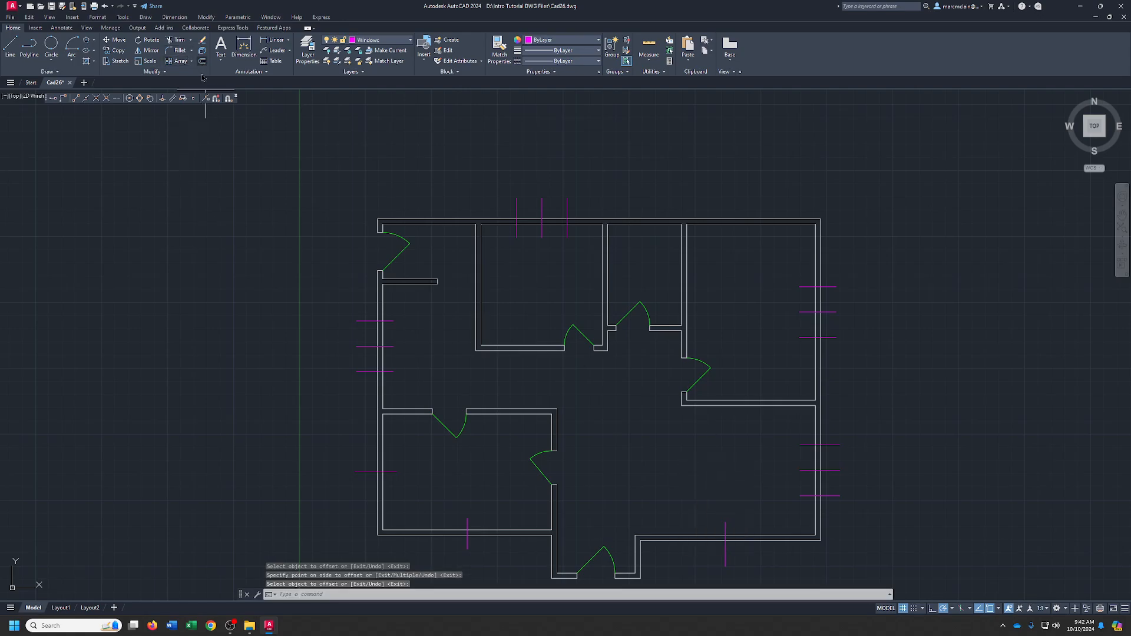
Offset the window centerline on the southwest room's west wall 2'6" above and below.
key("Return")
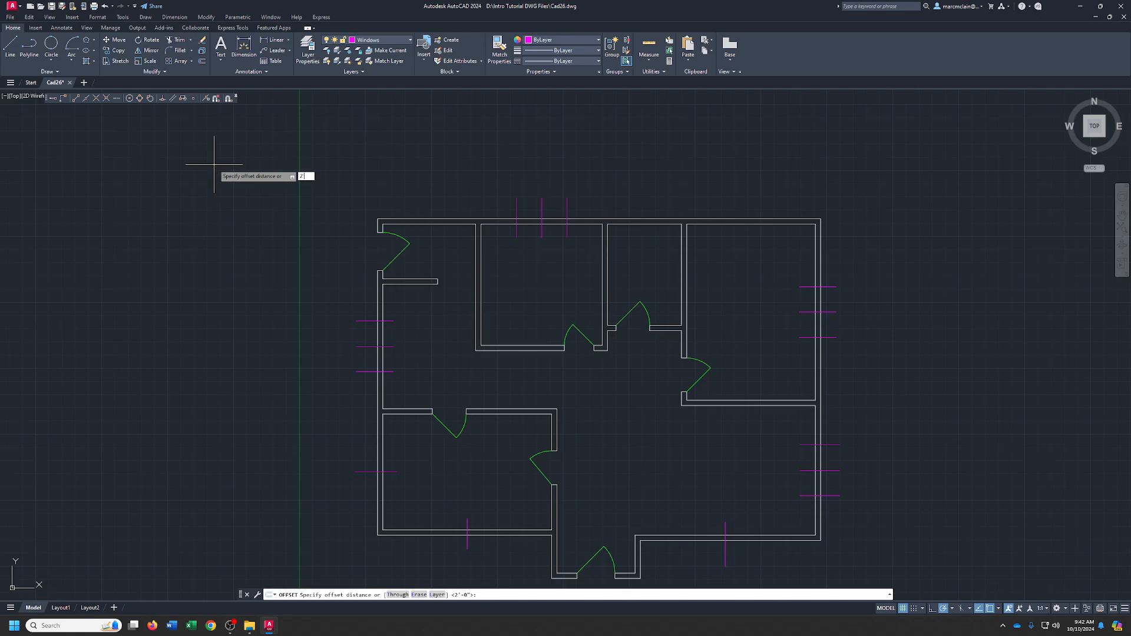
key("Return")
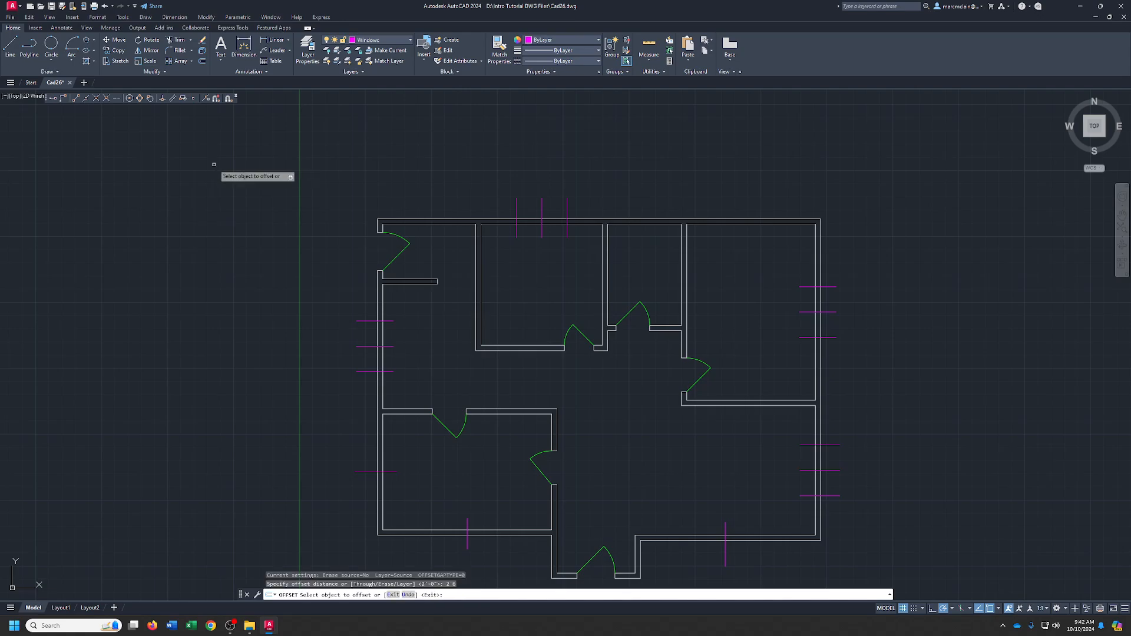
left_click(357, 471)
left_click(361, 482)
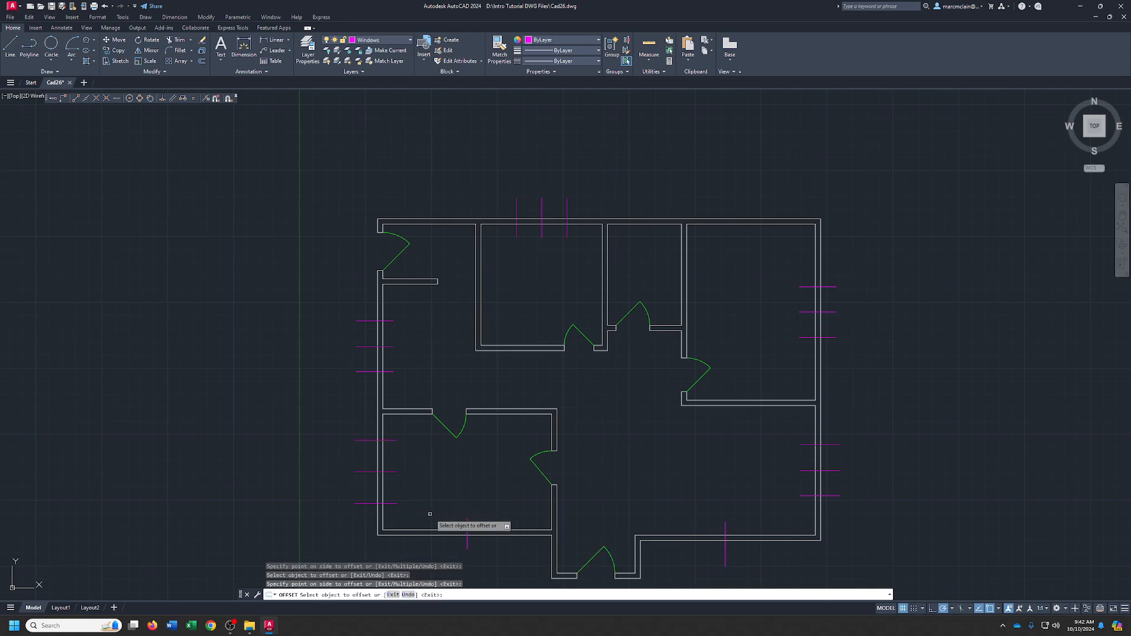
Offset the window centerline on the southwest room's south wall 2'6" to the east and to the west.
left_click(466, 524)
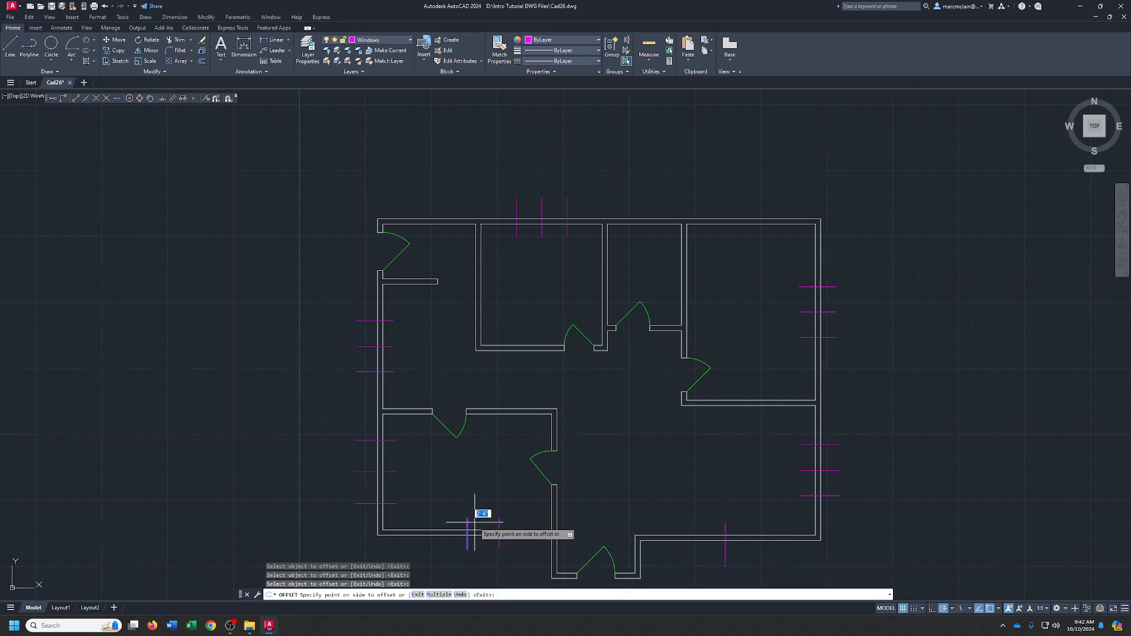
left_click(475, 523)
left_click(467, 524)
left_click(456, 516)
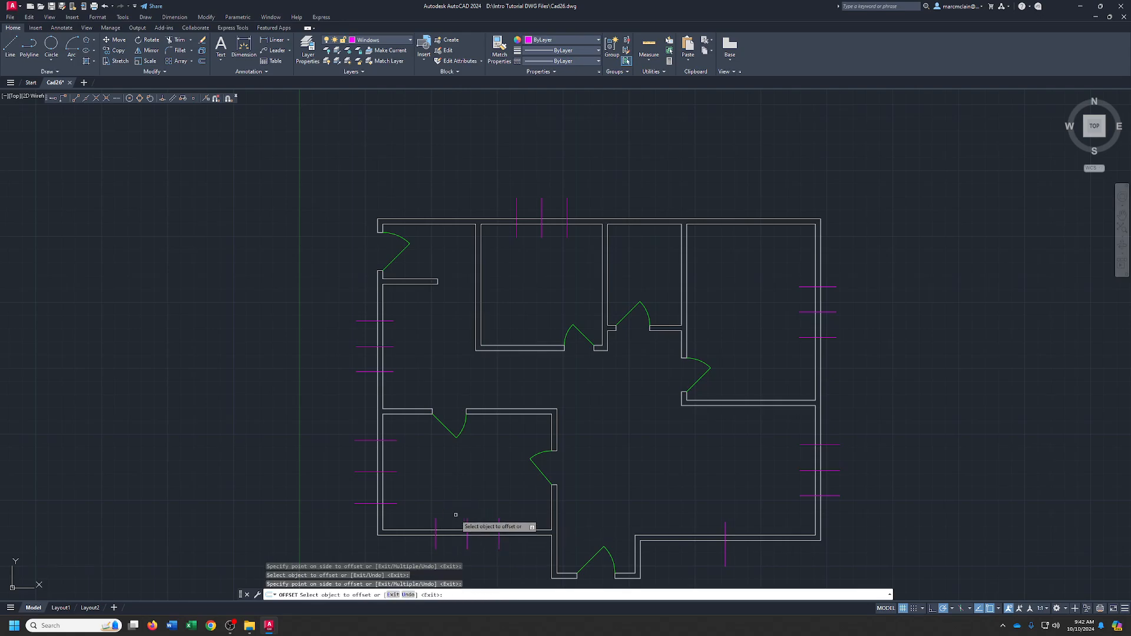
Offset the window centerline on the southeast room's south wall 2'6" to both sides and finish the offset.
left_click(723, 556)
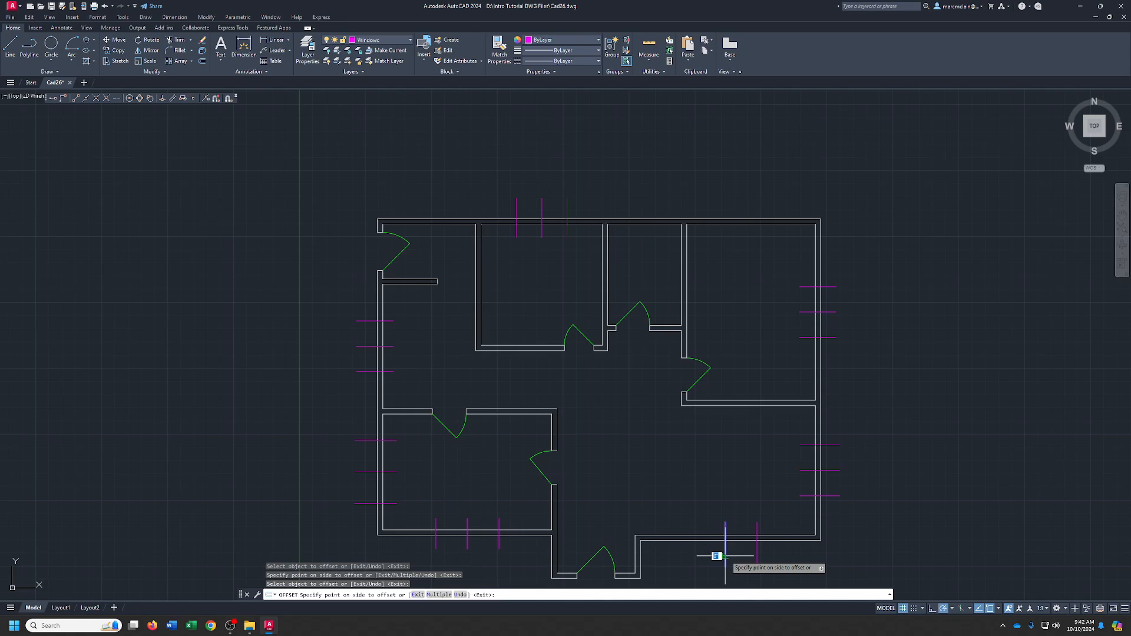
left_click(713, 551)
right_click(702, 498)
left_click(717, 501)
Delete the seven original window centerlines on the exterior walls, keeping only their offset lines.
left_click(725, 533)
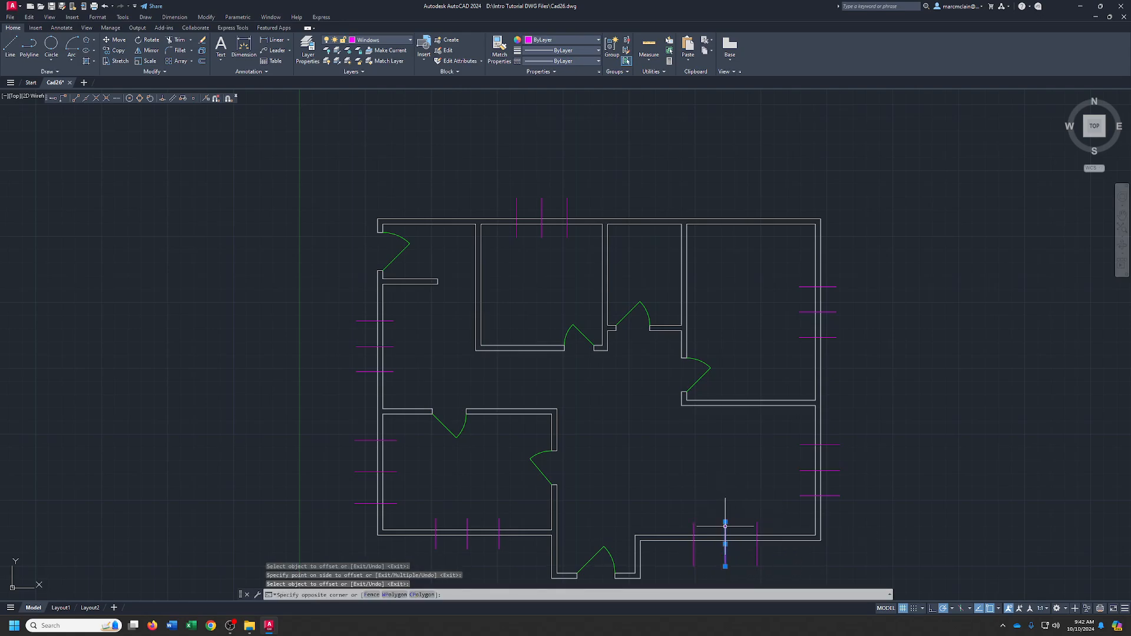
left_click(468, 530)
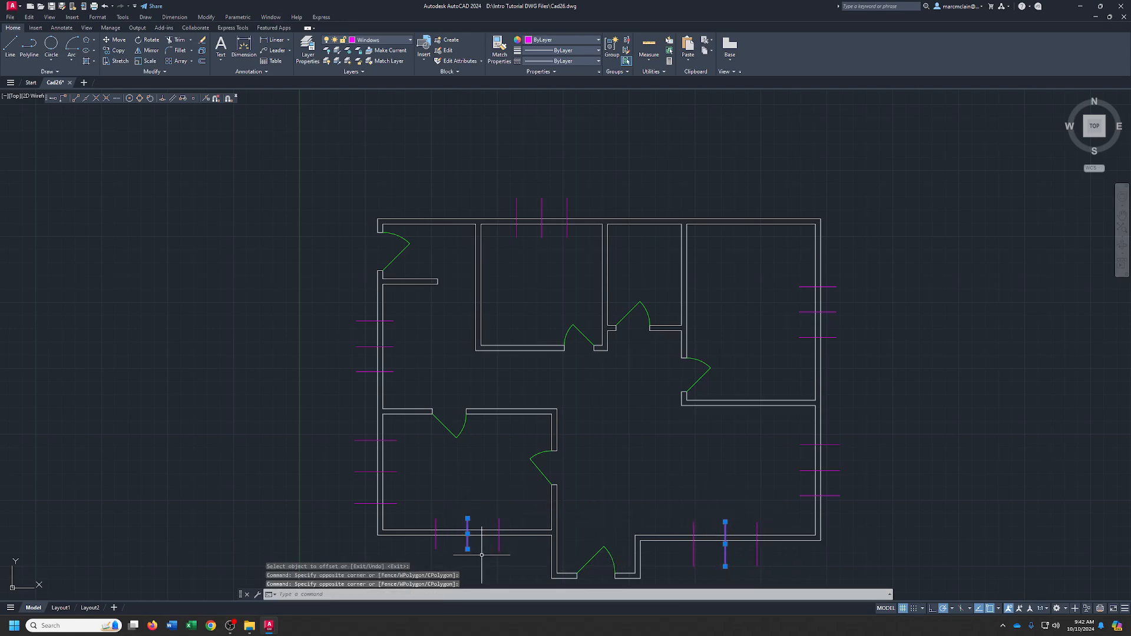
left_click(348, 468)
left_click(407, 490)
left_click(343, 337)
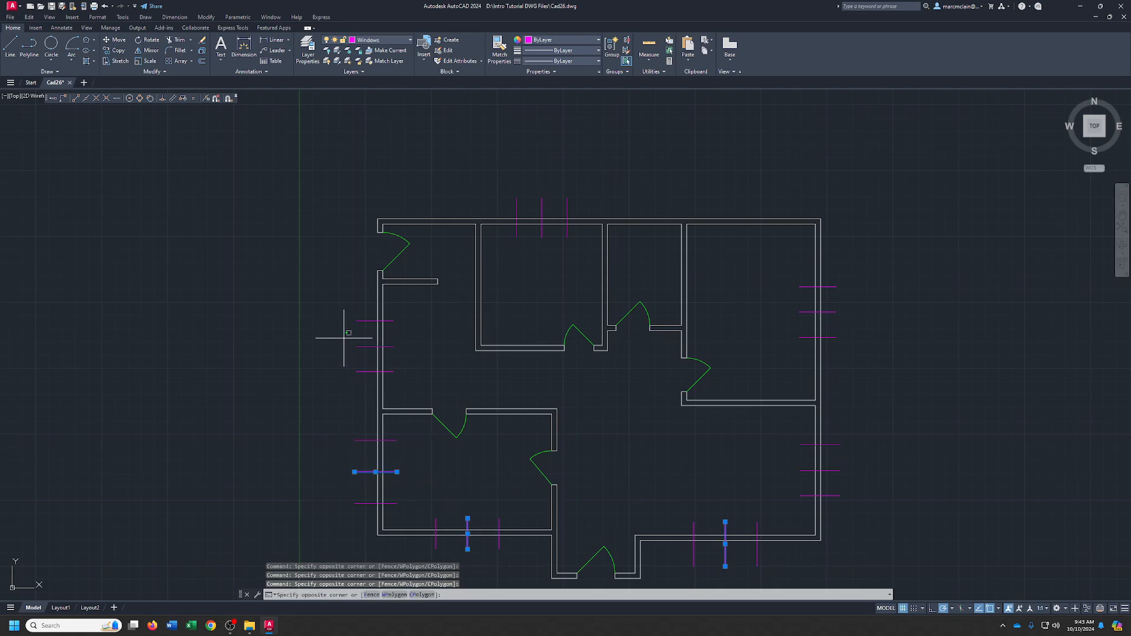
left_click(404, 357)
left_click(530, 194)
left_click(557, 243)
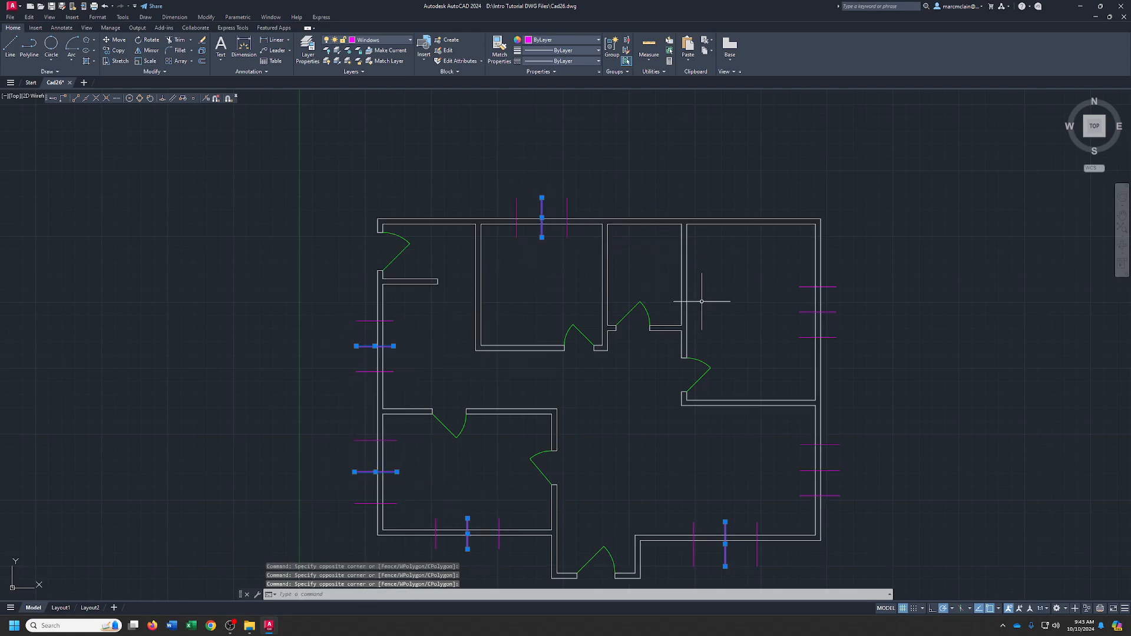
left_click(791, 306)
left_click(841, 323)
left_click(789, 458)
left_click(852, 480)
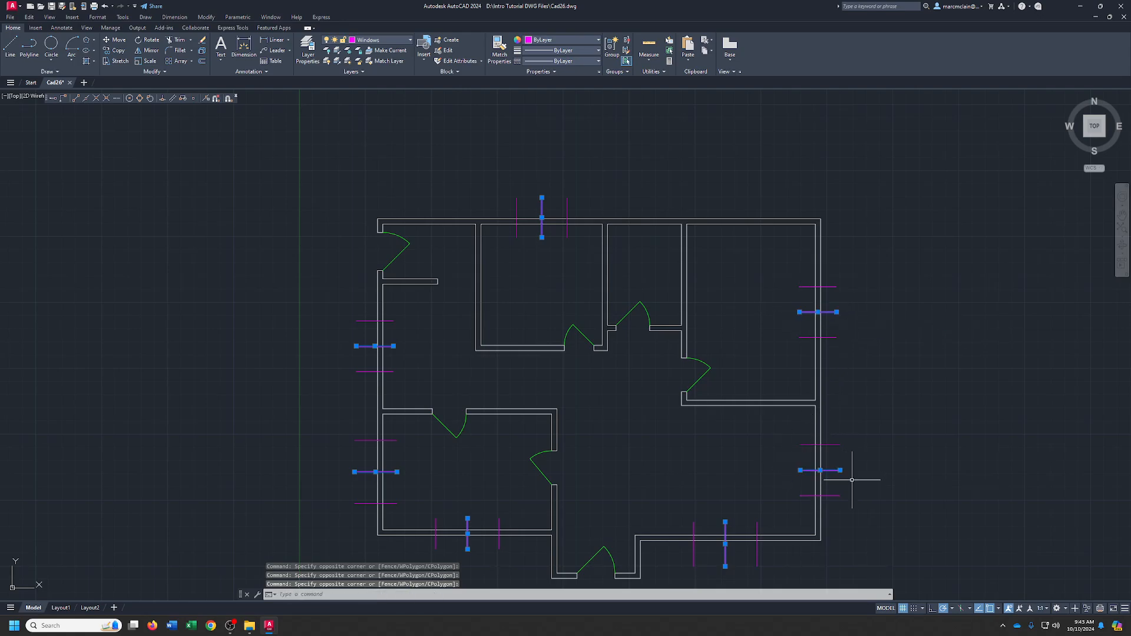
key("Delete")
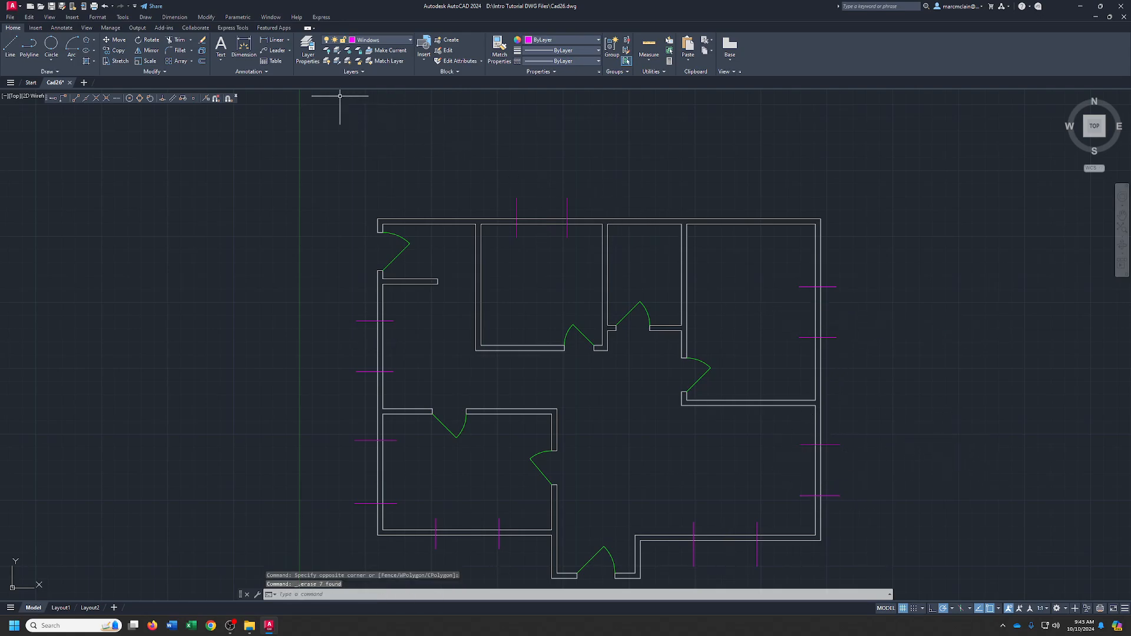
Trim the exterior wall lines between each pair of window lines to open all seven window openings.
left_click(179, 40)
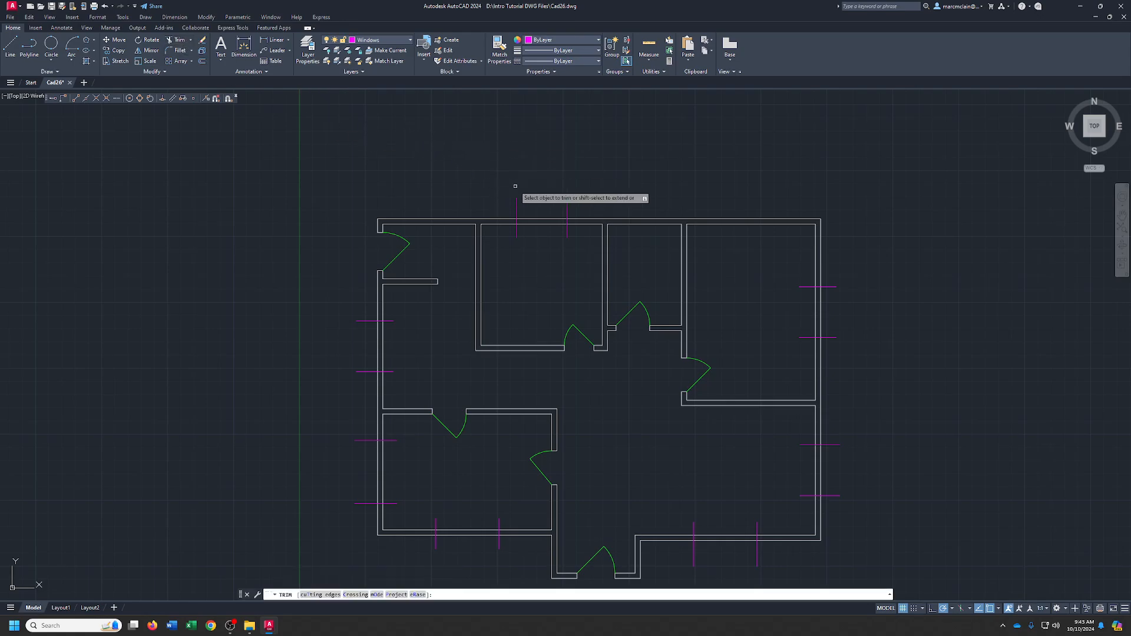
left_click_drag(542, 206, 542, 240)
mouse_move(446, 324)
left_mouse_down()
mouse_move(377, 341)
mouse_move(389, 355)
left_mouse_up()
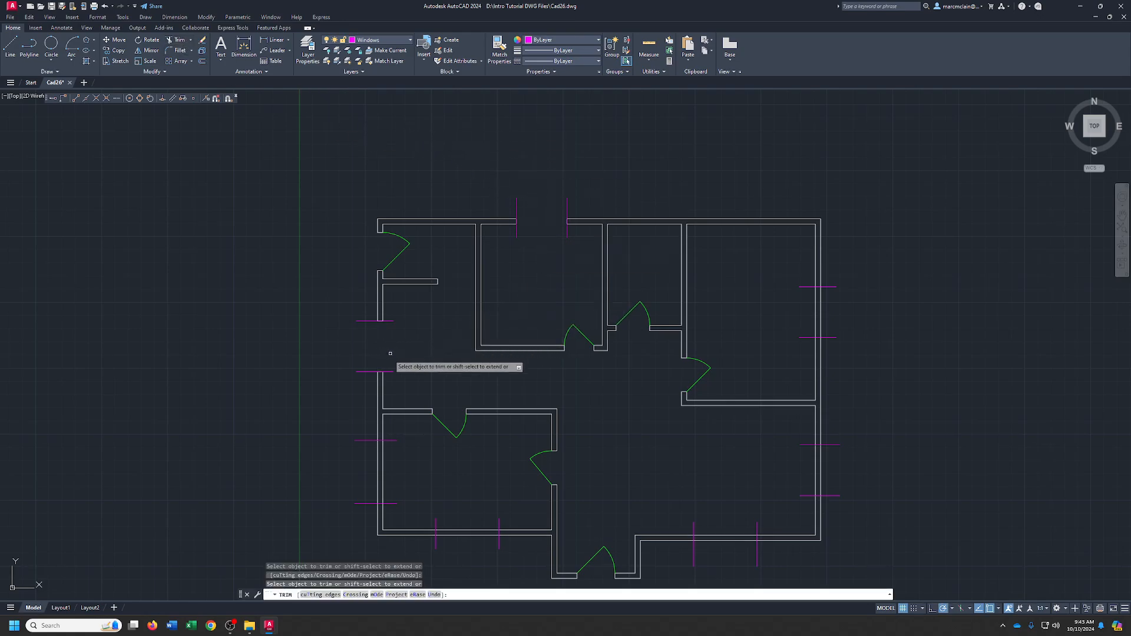
left_click(382, 464)
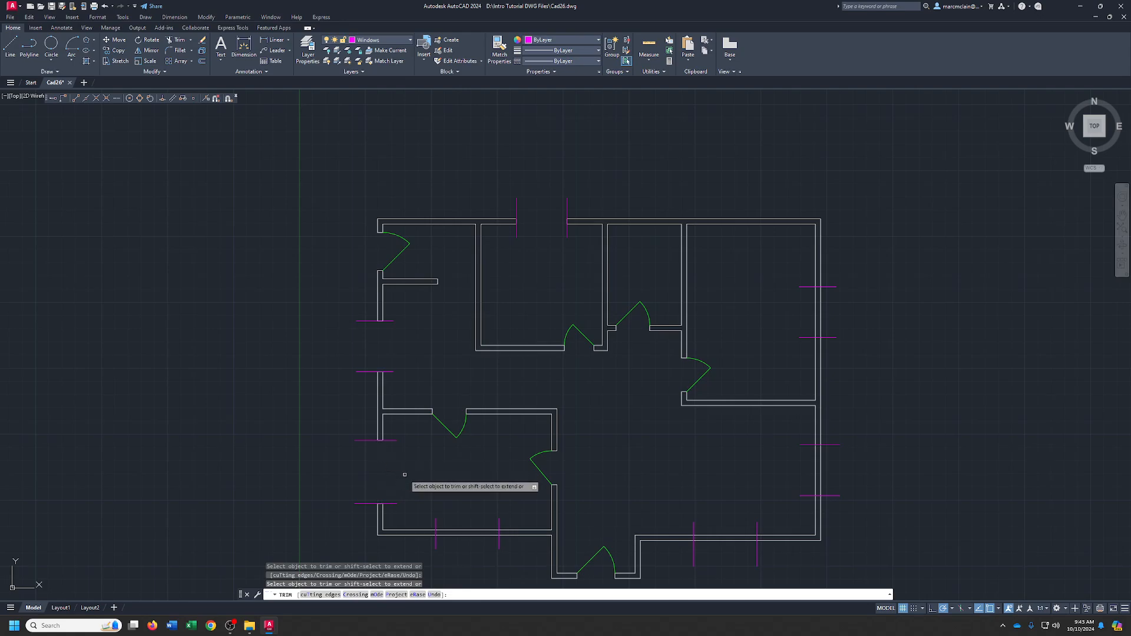
left_click(460, 530)
left_click(715, 537)
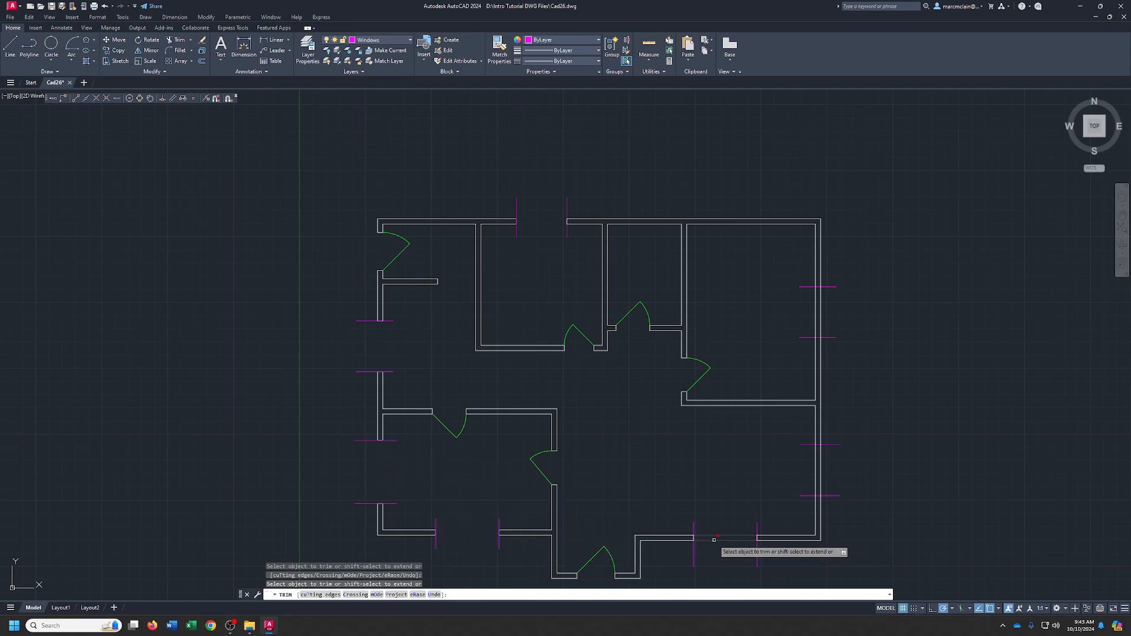
left_click(816, 475)
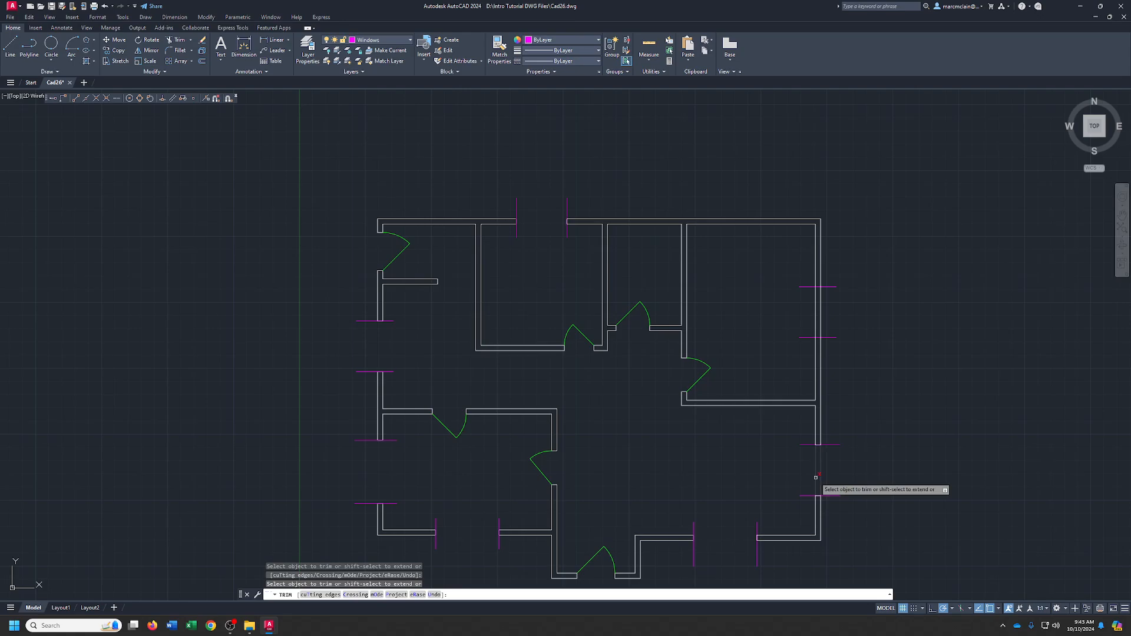
left_click(818, 313)
Trim the window line ends that overhang the wall faces at the north opening and the two east wall openings.
left_click_drag(496, 200, 622, 216)
left_click_drag(509, 233, 599, 238)
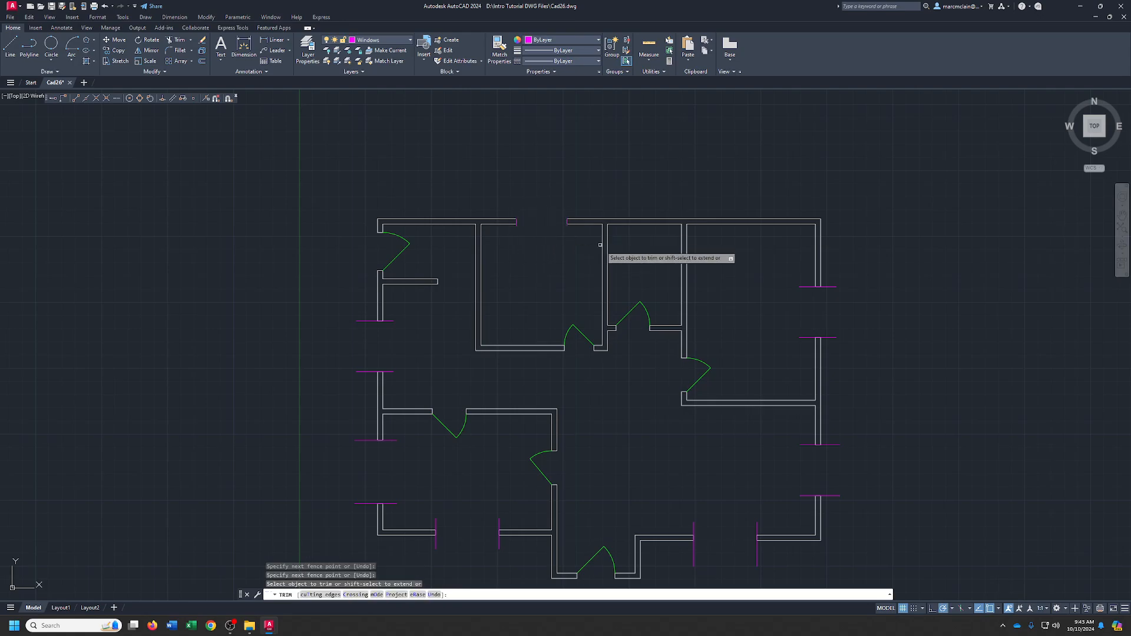
left_click_drag(800, 286, 805, 291)
mouse_move(807, 348)
left_mouse_down()
mouse_move(804, 307)
mouse_move(833, 299)
left_mouse_up()
left_click_drag(834, 349, 836, 359)
mouse_move(839, 434)
left_mouse_down()
mouse_move(831, 518)
mouse_move(693, 527)
left_mouse_up()
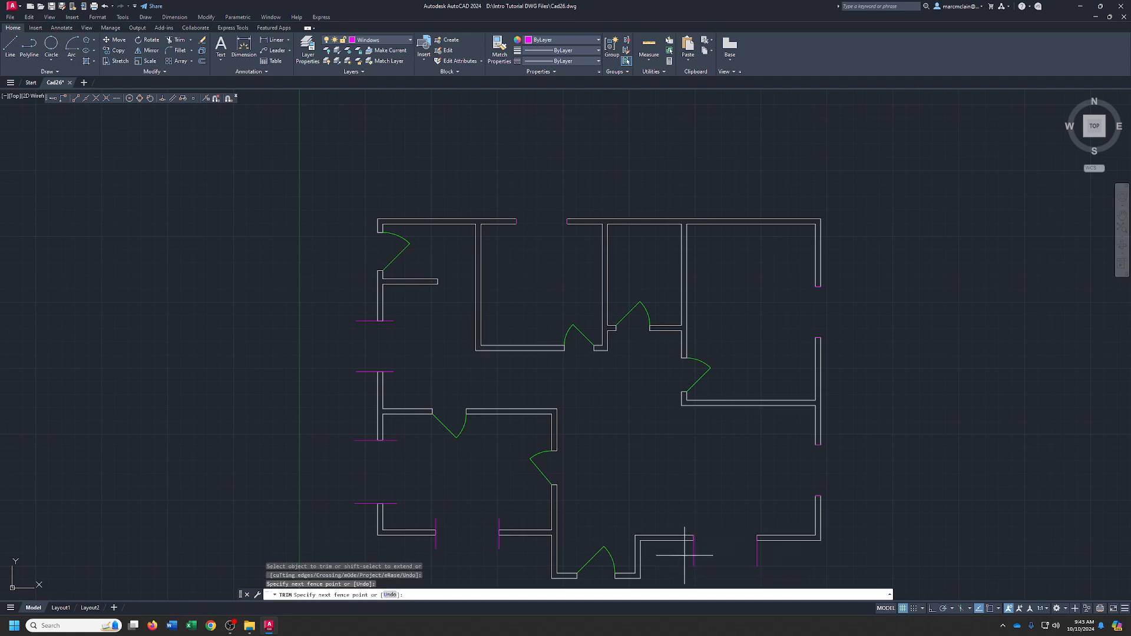
Trim the overhanging window line ends at the two south wall openings.
left_click_drag(754, 555, 601, 553)
left_click(434, 545)
key("Return")
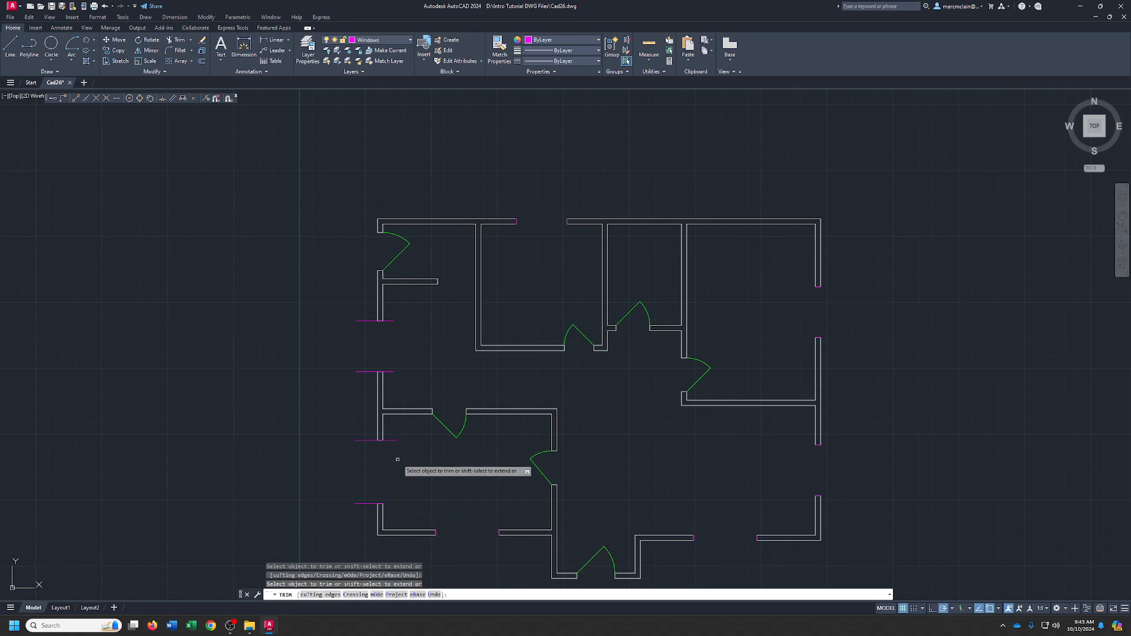
Trim the overhanging window line ends at the two west wall openings and finish the trim.
left_click(367, 436)
left_click(367, 519)
left_click(366, 311)
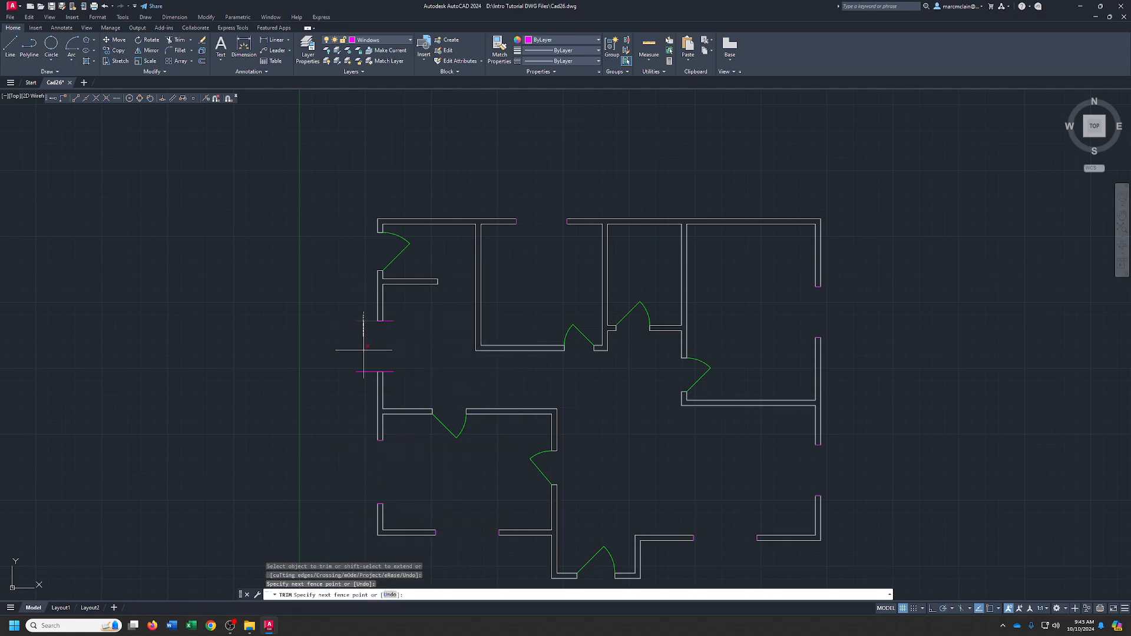
key("Return")
left_click(389, 321)
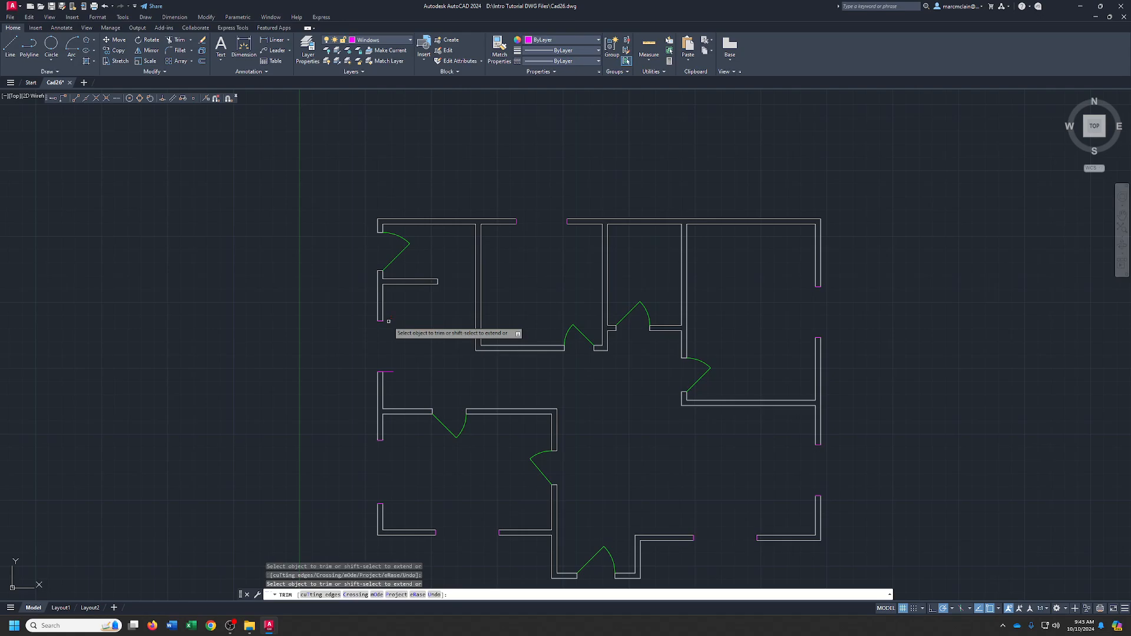
left_click(388, 371)
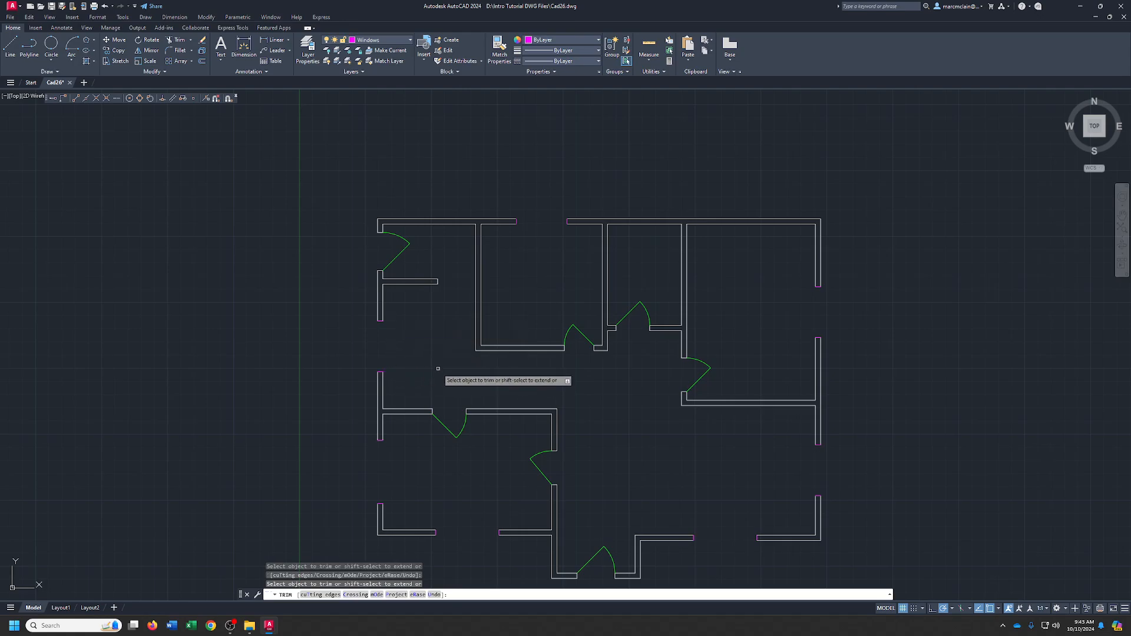
right_click(438, 371)
left_click(454, 375)
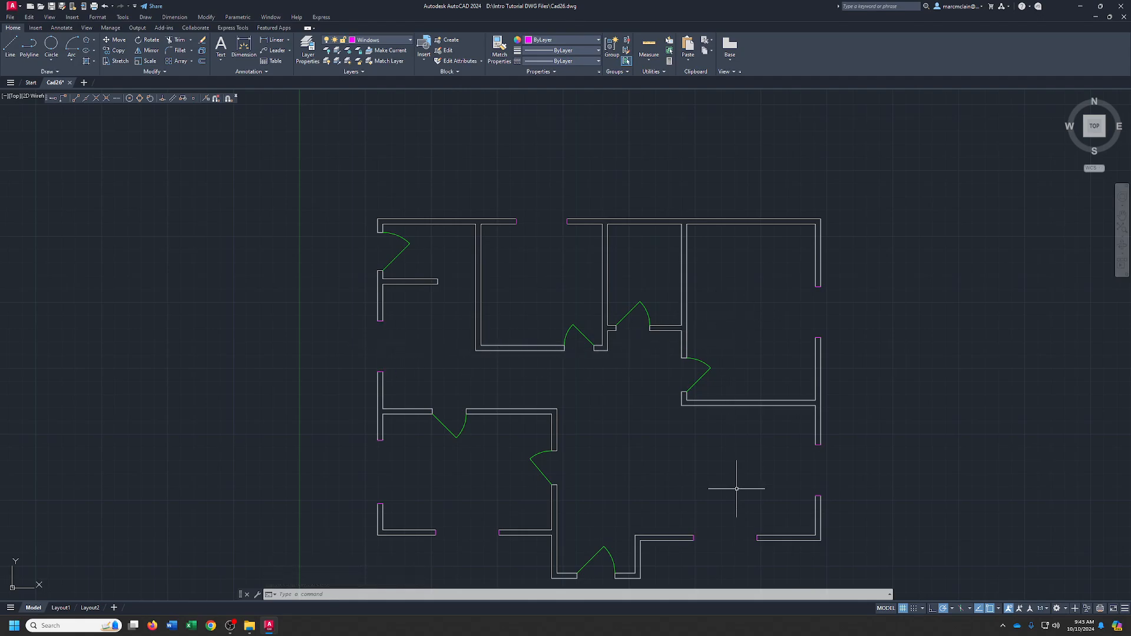
Draw two vertical lines across the upper west wall's window opening, joining the jamb corners along the outer and inner wall faces.
scroll(383, 353, "up", 8)
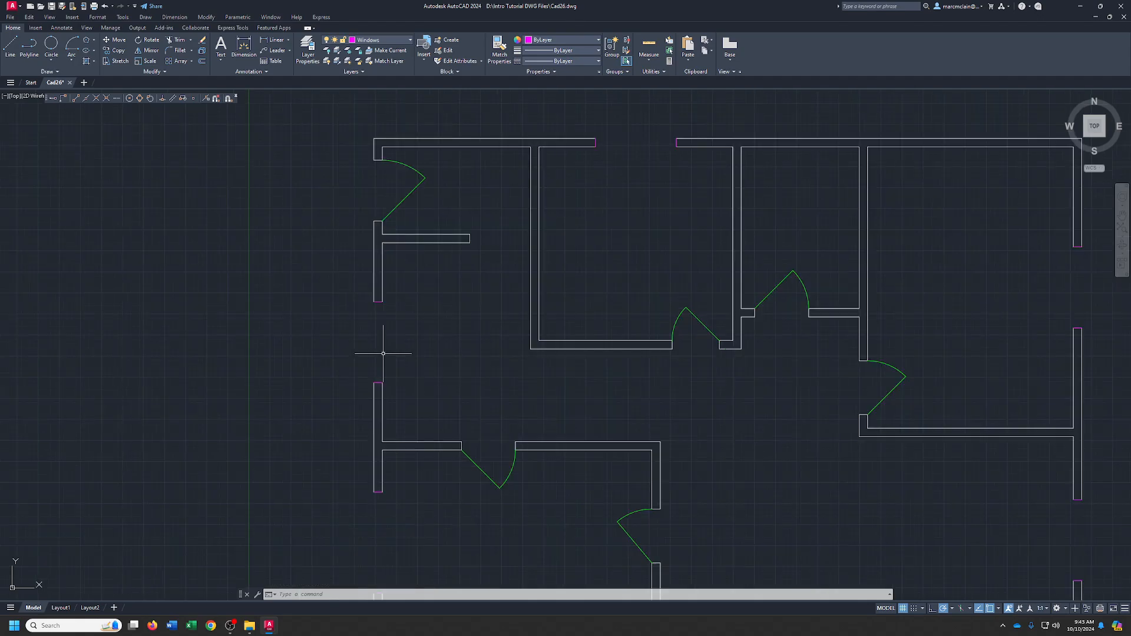
left_click(10, 47)
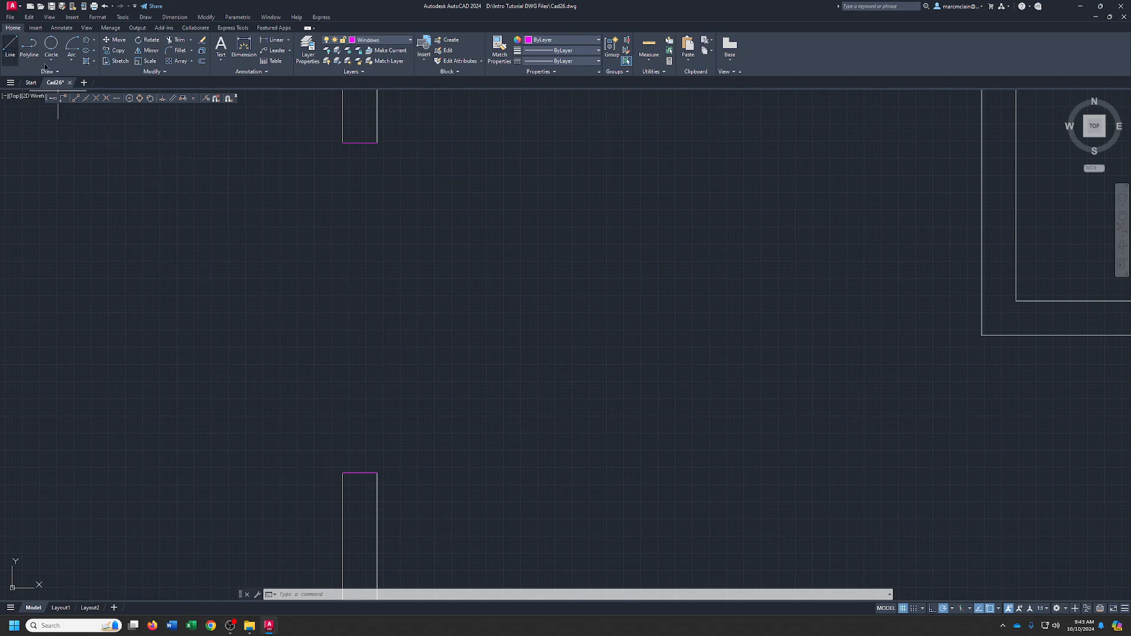
left_click(343, 143)
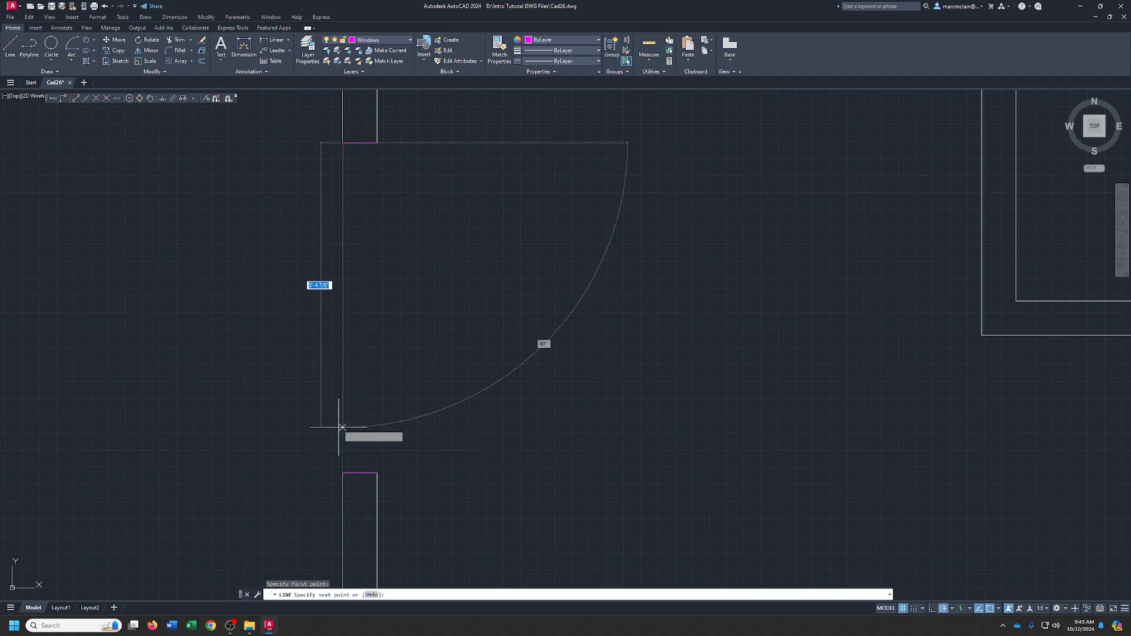
left_click(343, 473)
key("Return")
key("Return")
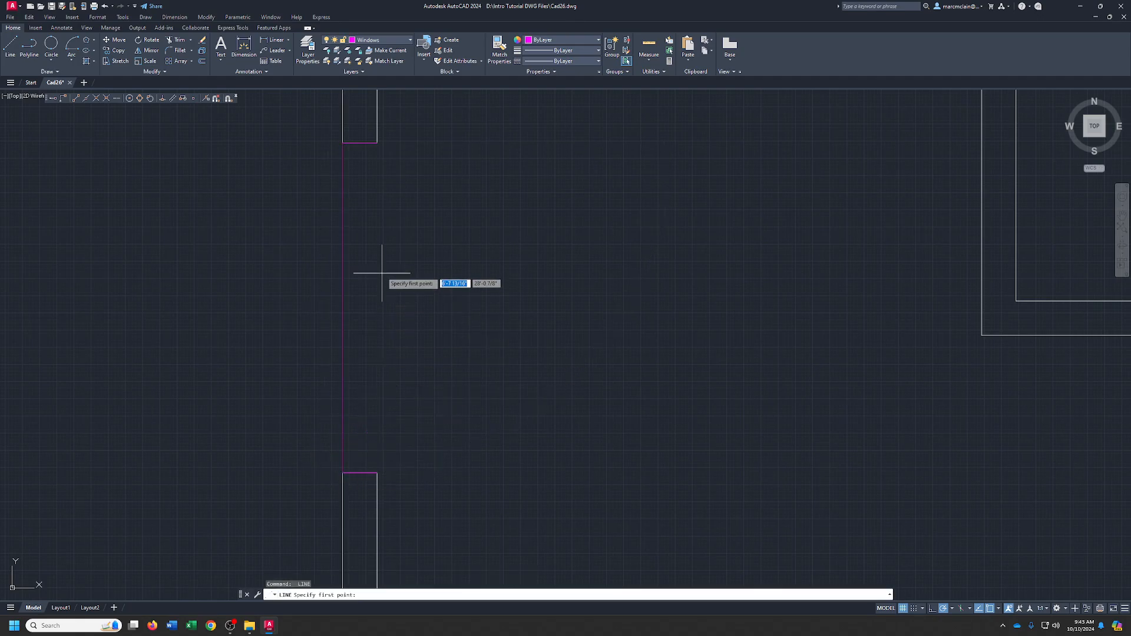
left_click(377, 143)
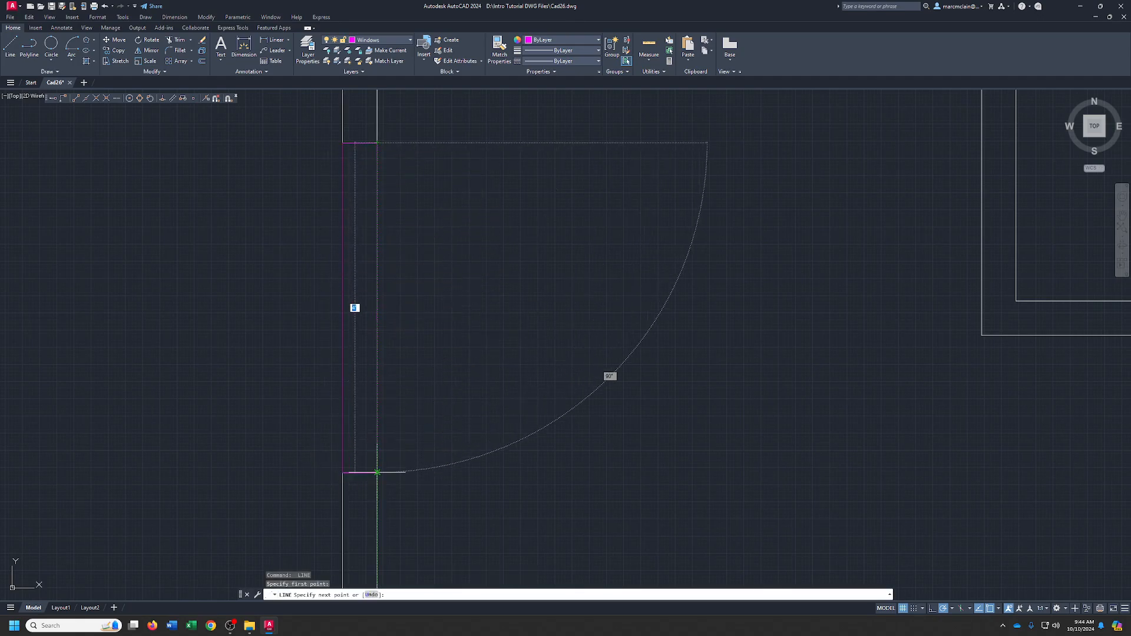
left_click(377, 472)
key("Return")
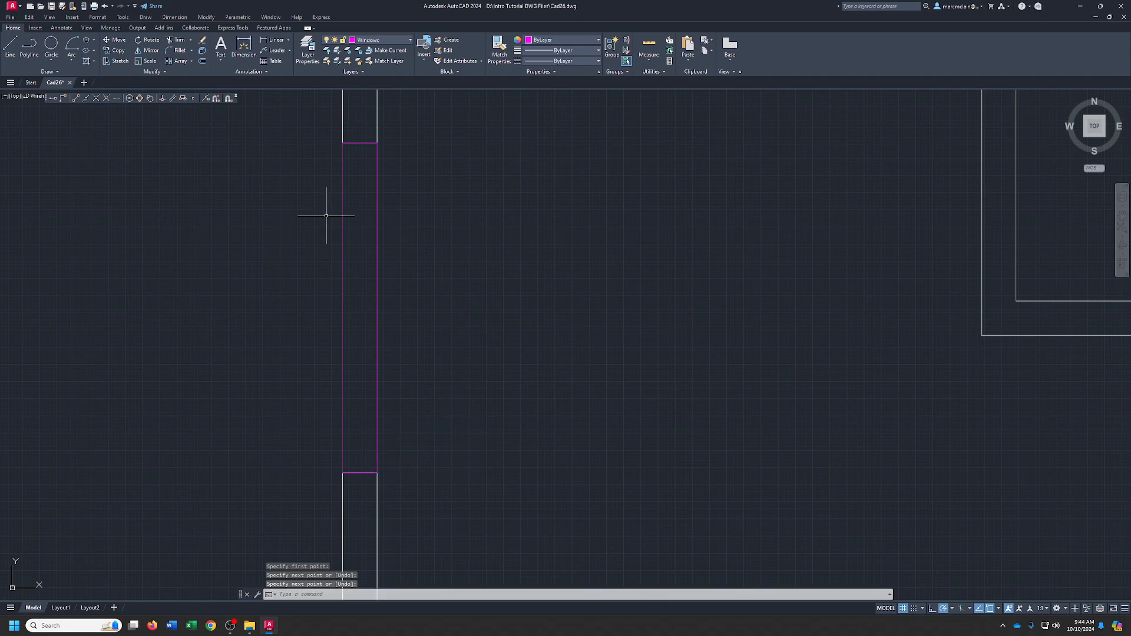
Offset both jamb lines of the upper west wall's window opening 2" toward the middle of the opening.
left_click(203, 61)
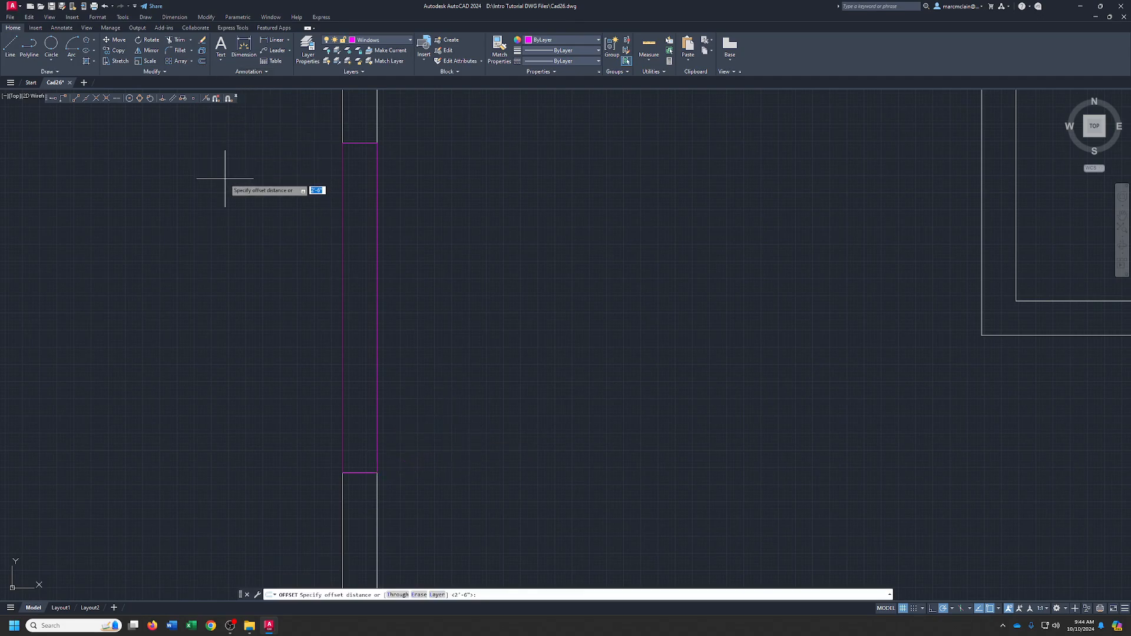
key("Return")
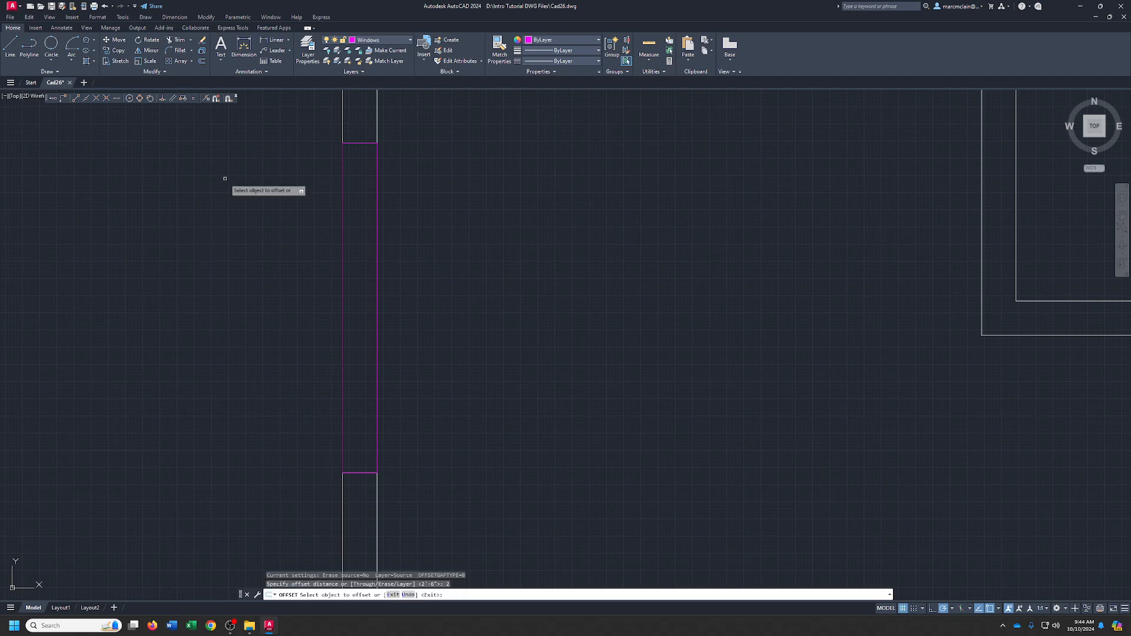
left_click(354, 142)
left_click(364, 168)
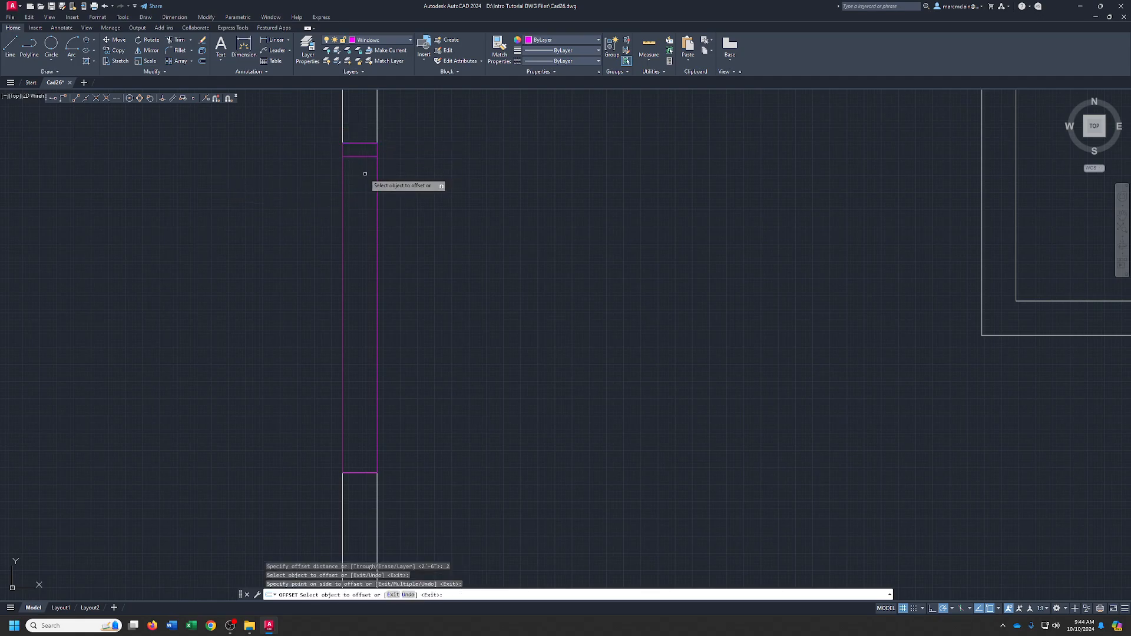
left_click(354, 472)
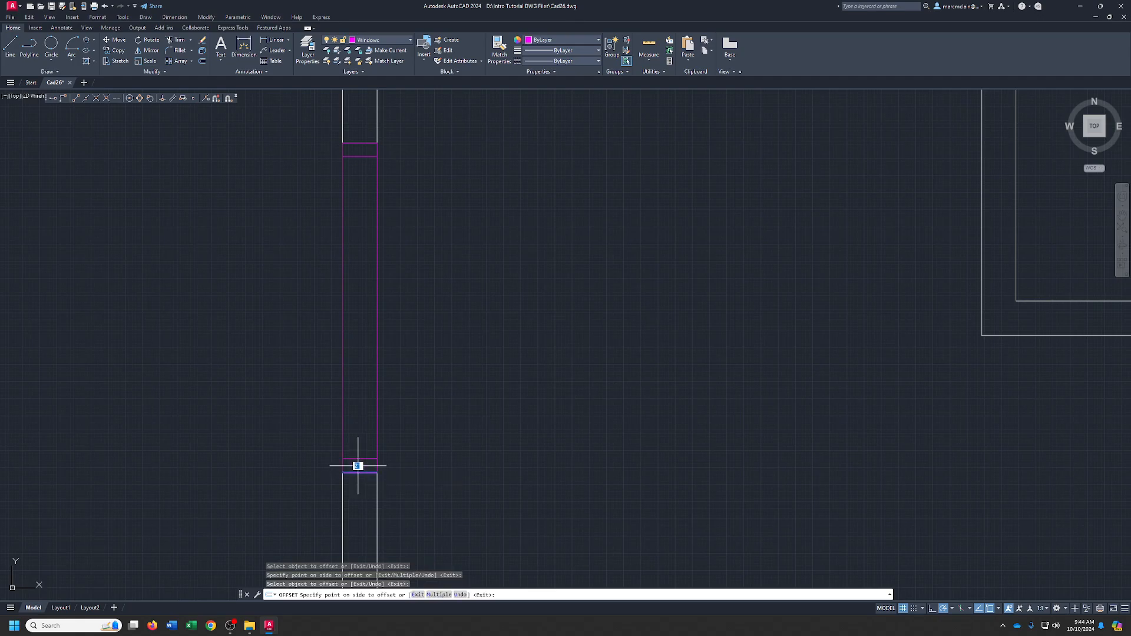
left_click(353, 409)
Draw the vertical glass line of the upper west window between the midpoints of the two offset lines.
left_click(10, 46)
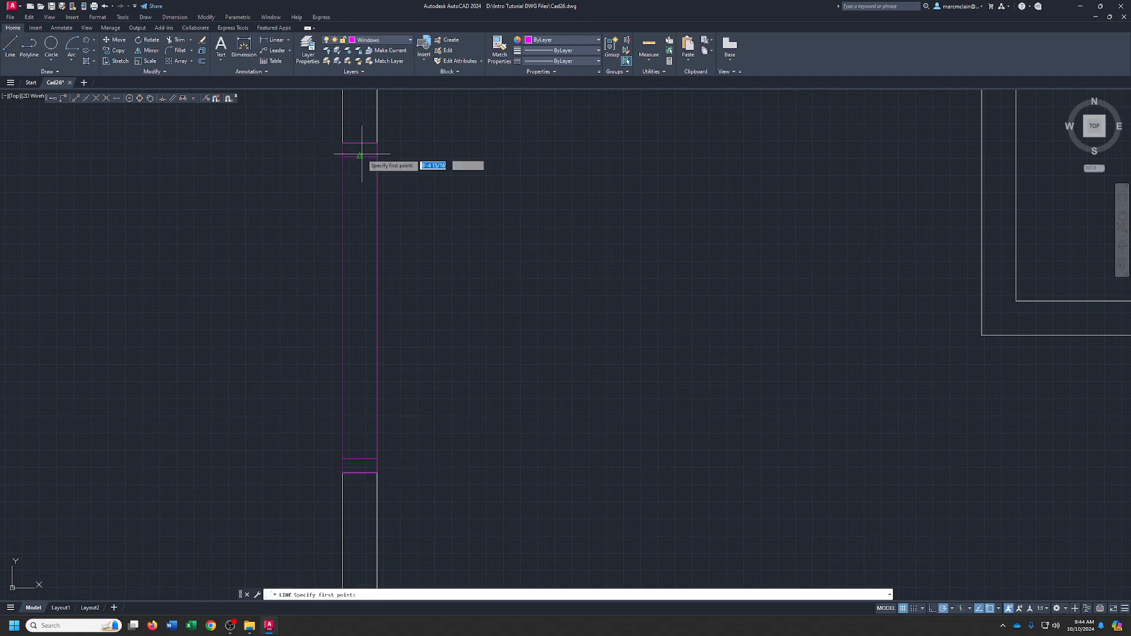
left_click(359, 156)
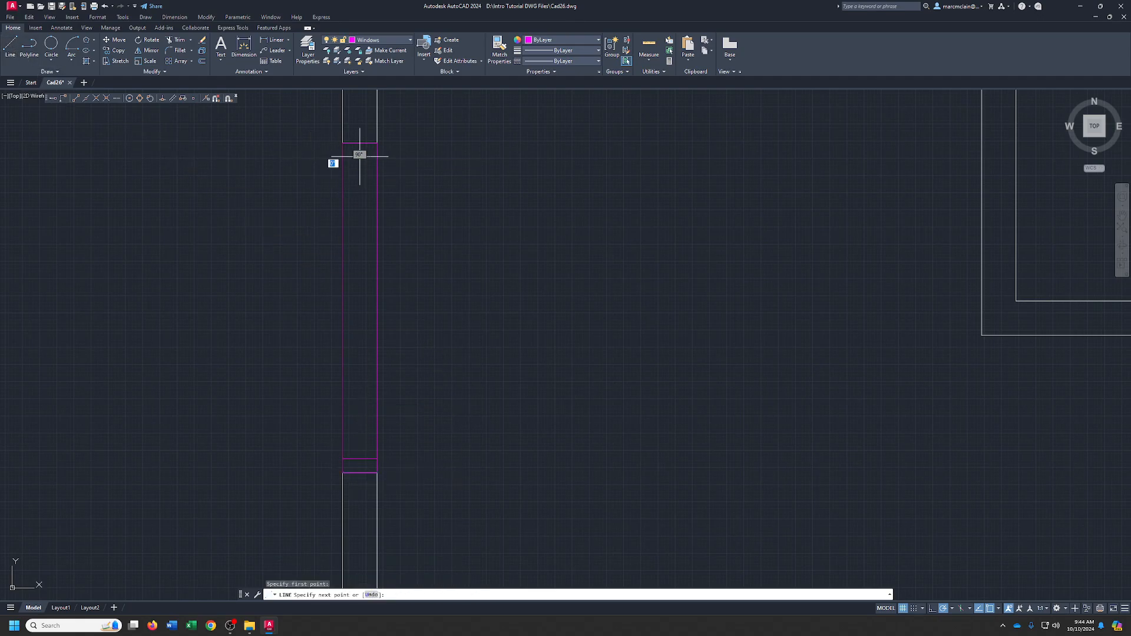
left_click(360, 458)
right_click(364, 459)
left_click(380, 464)
Copy the finished upper west window symbol by its inner north corner to the north opening's west jamb and the upper east opening.
scroll(480, 424, "down", 5)
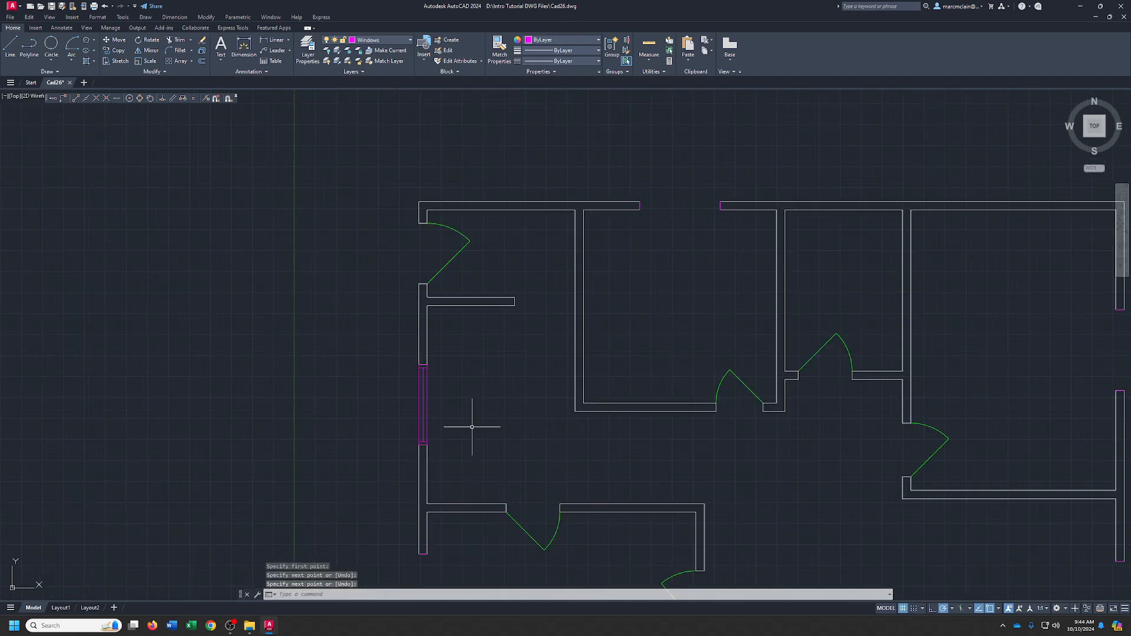
middle_click_drag(472, 424, 449, 404)
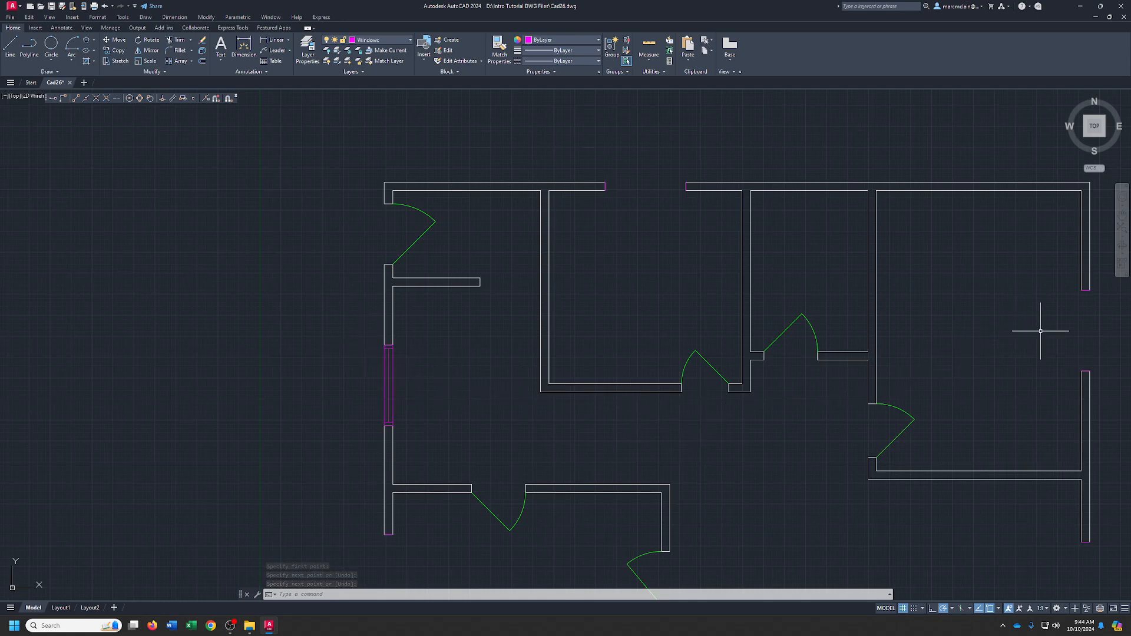
left_click(361, 334)
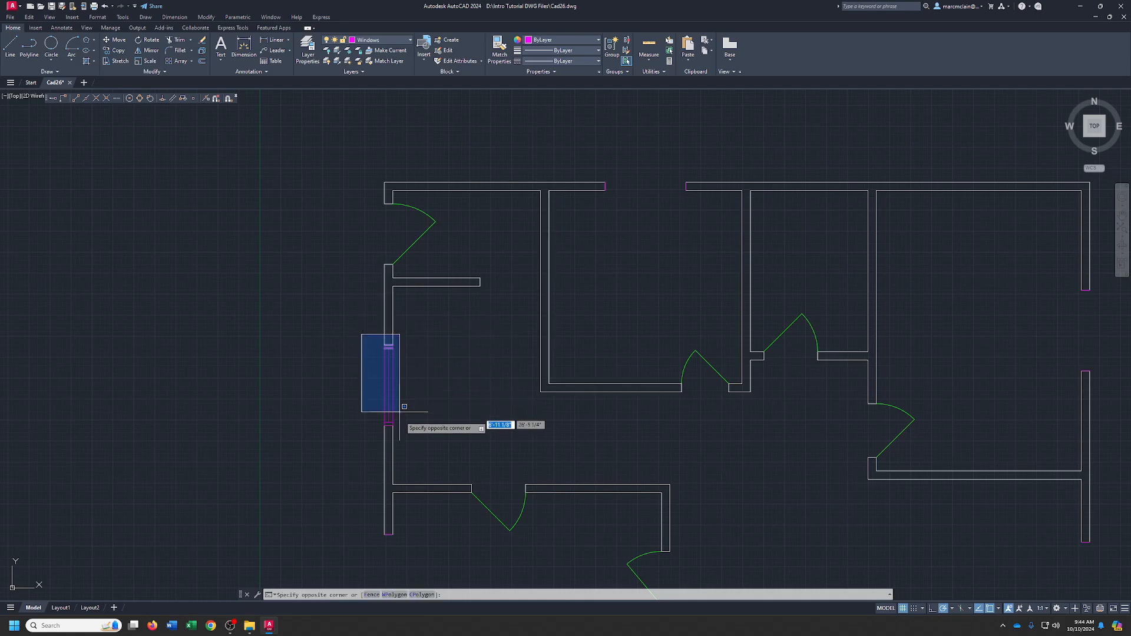
left_click(418, 442)
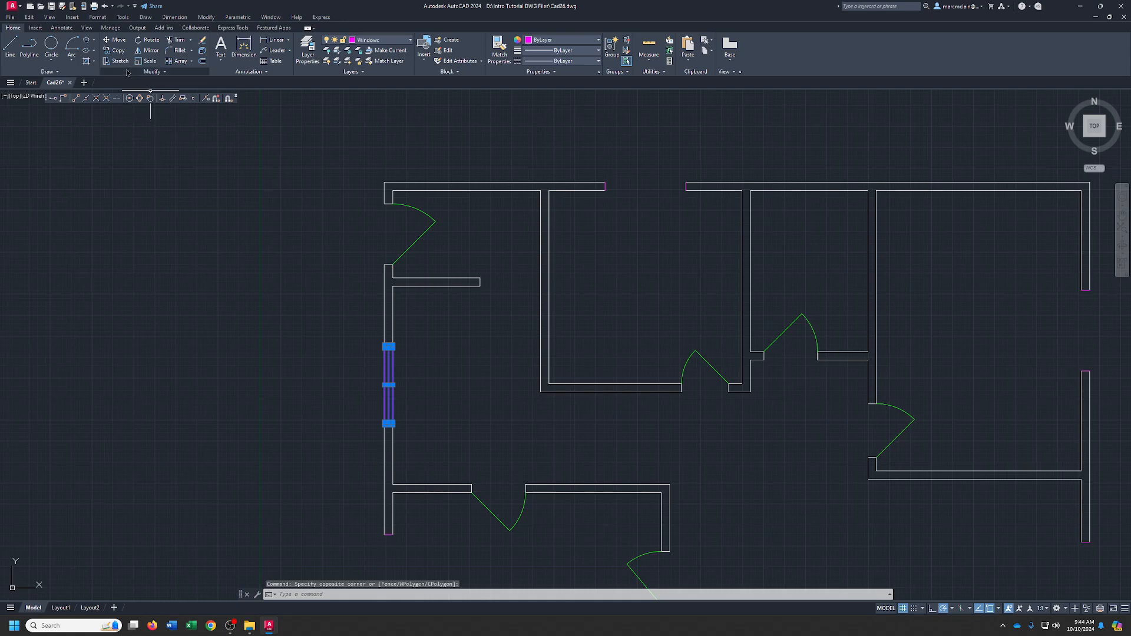
left_click(119, 50)
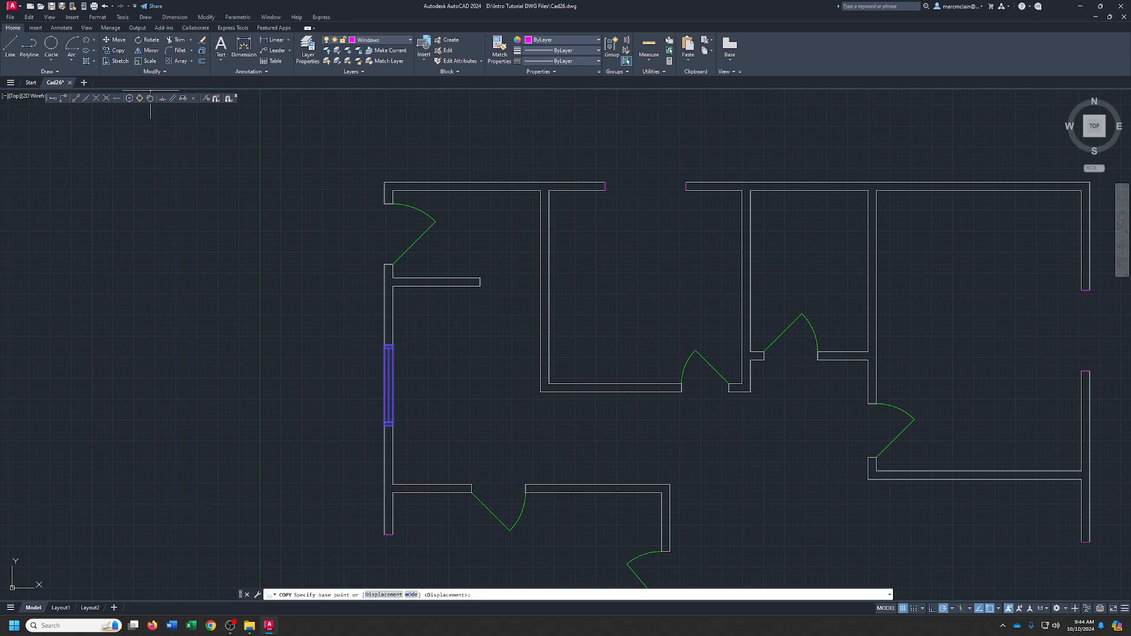
left_click(393, 344)
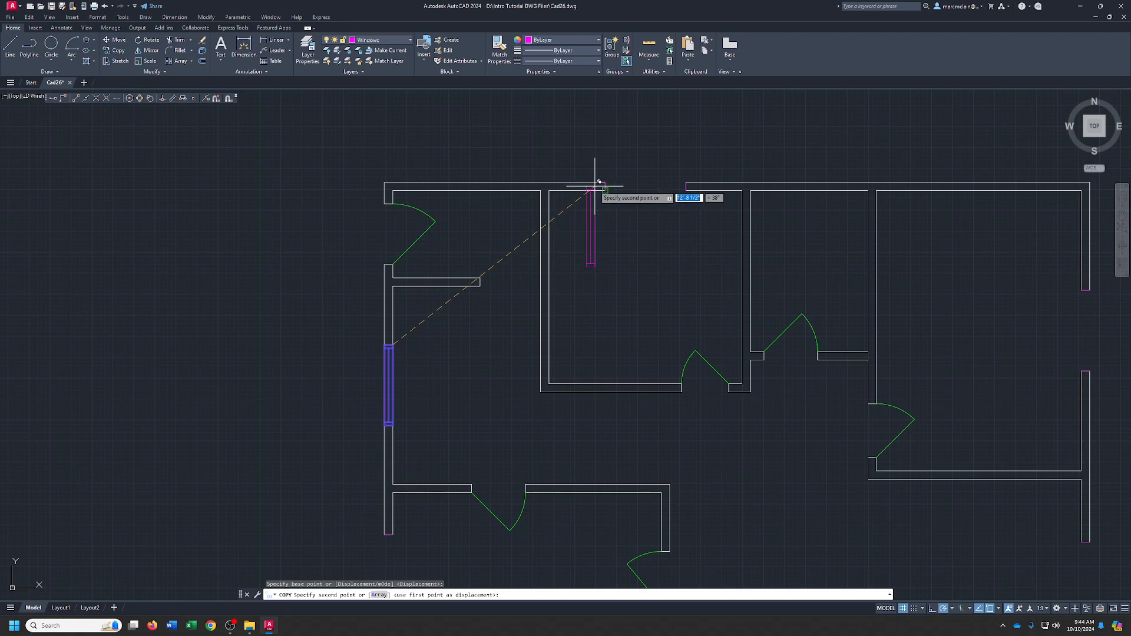
middle_click_drag(632, 240, 323, 172)
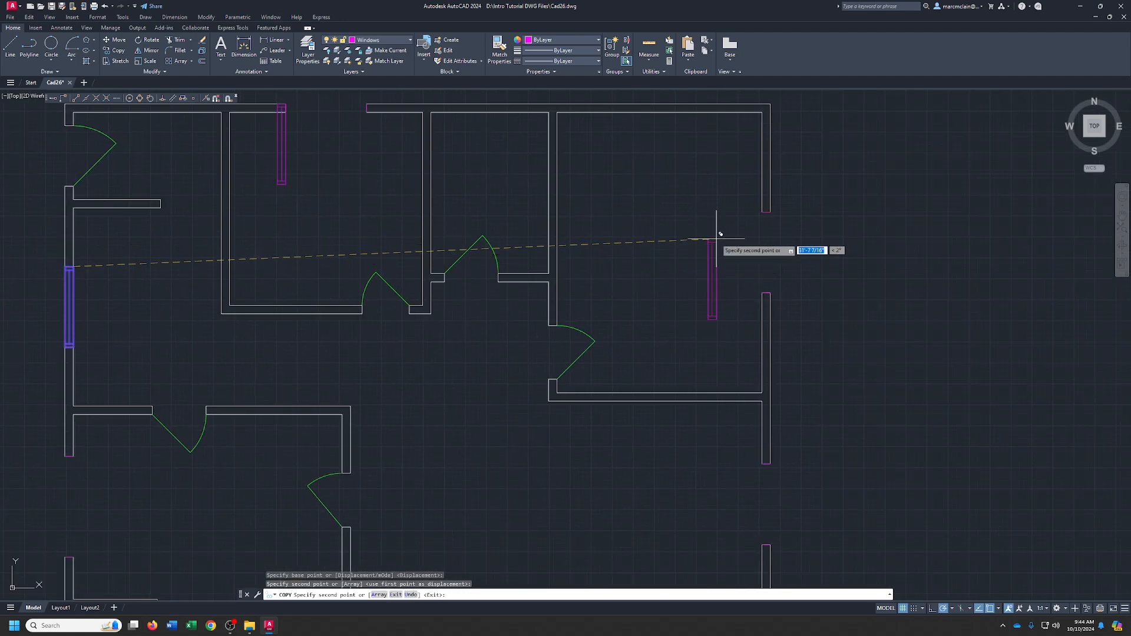
left_click(770, 211)
Place further copies of the window symbol at the lower east and lower west wall openings and finish copying.
middle_click_drag(848, 391, 750, 282)
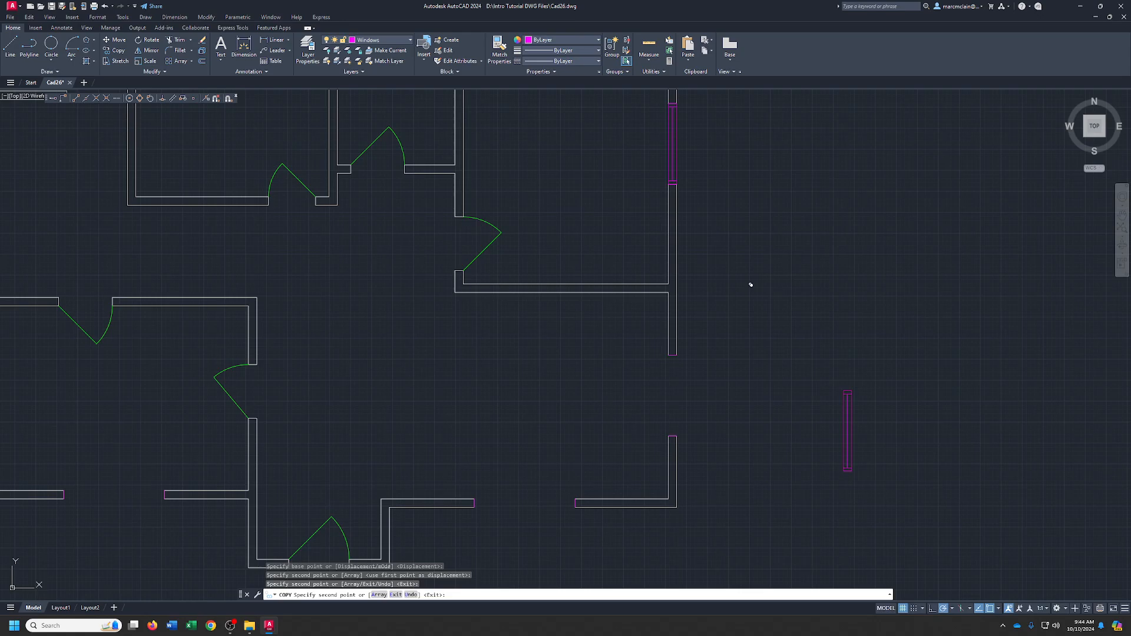
left_click(673, 354)
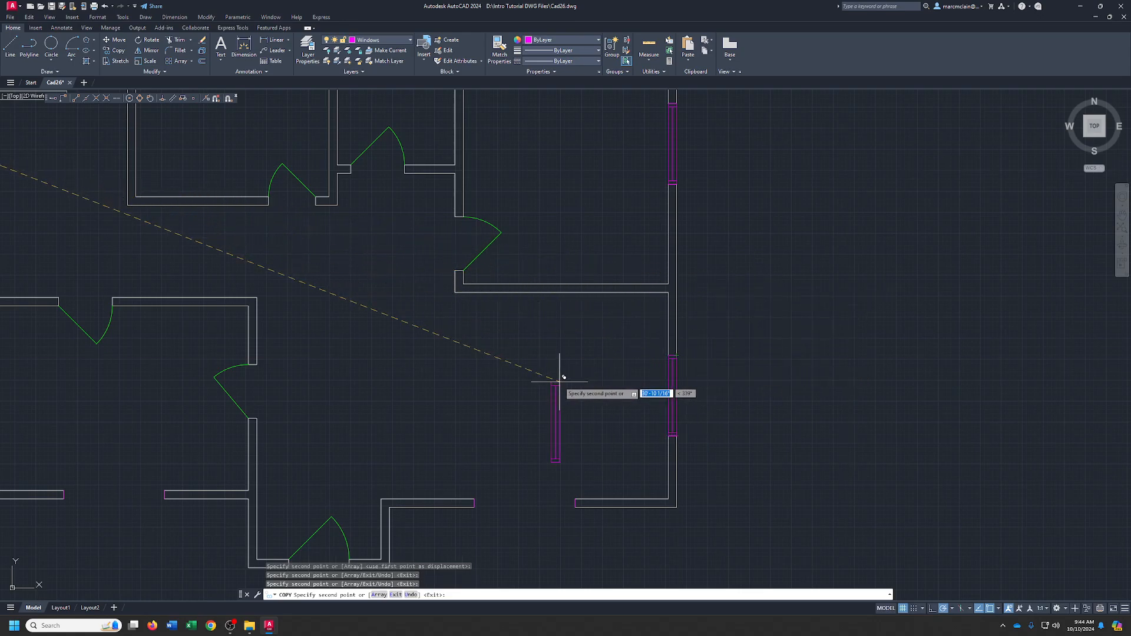
middle_click_drag(560, 380, 734, 338)
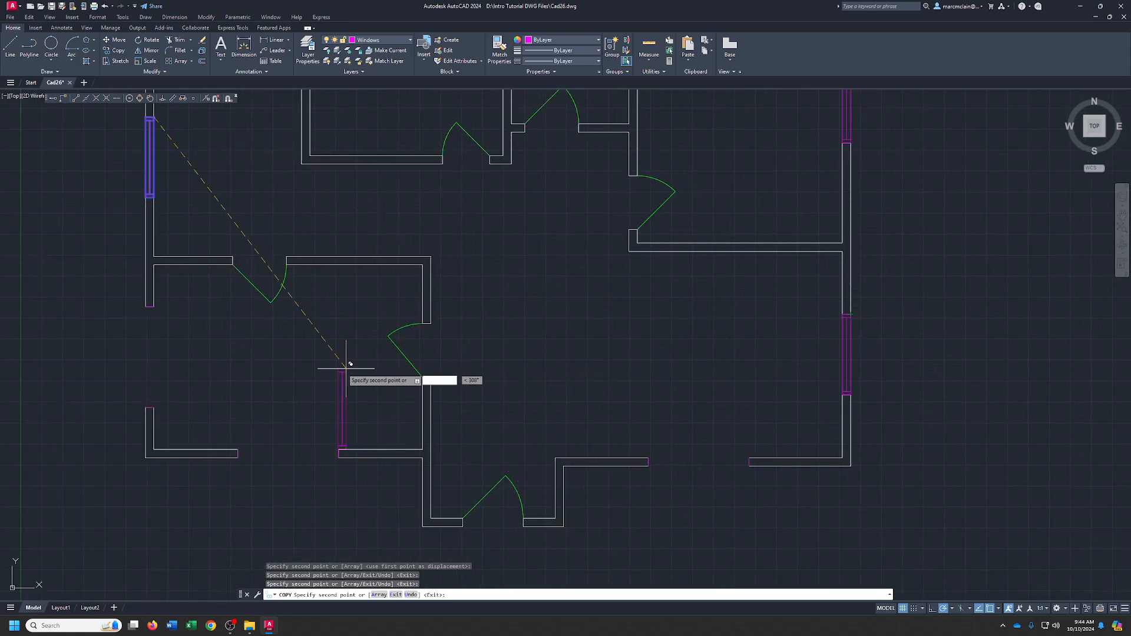
left_click(154, 305)
right_click(197, 315)
left_click(213, 324)
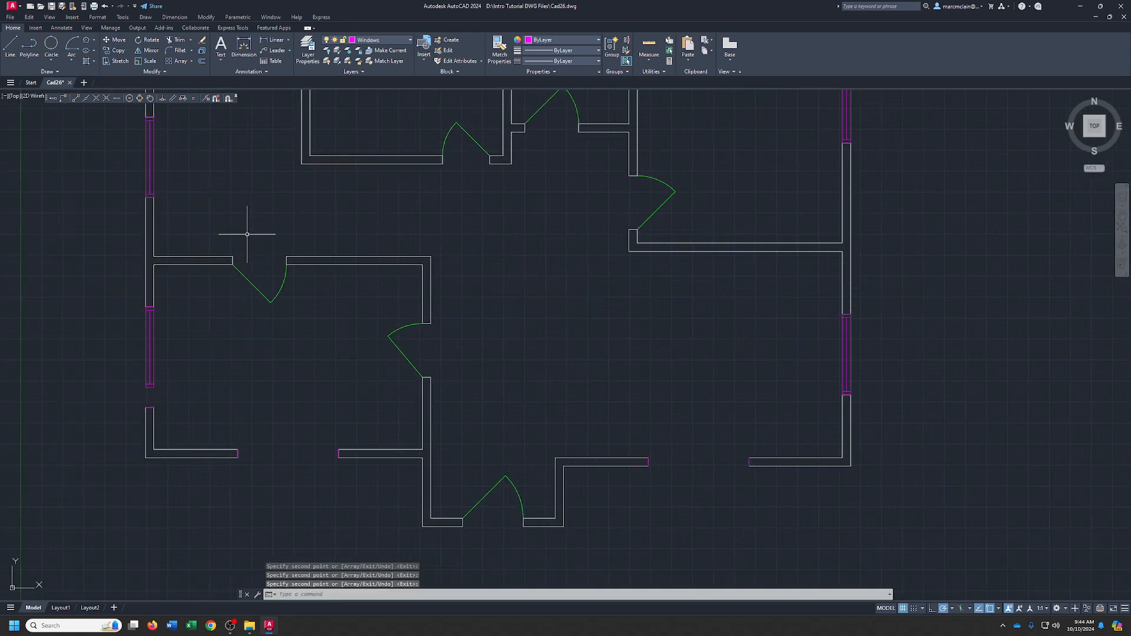
Move the vertical window copy at the north opening down to the west jamb's inner wall corner.
middle_click_drag(246, 234, 289, 382)
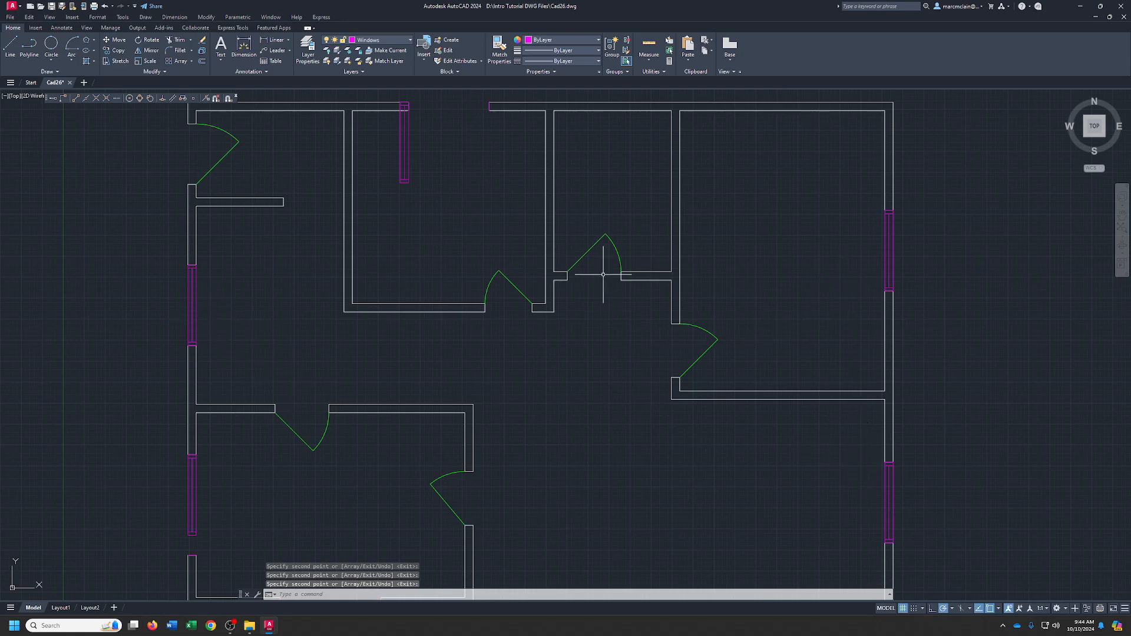
middle_click_drag(603, 275, 623, 405)
scroll(461, 275, "up", 4)
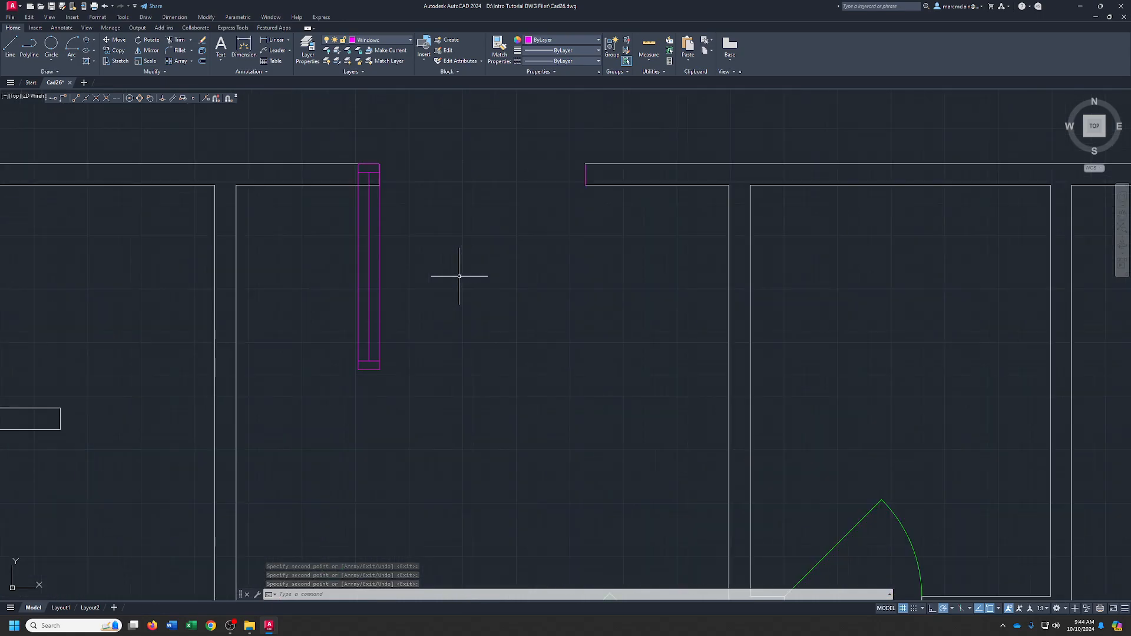
left_click(345, 147)
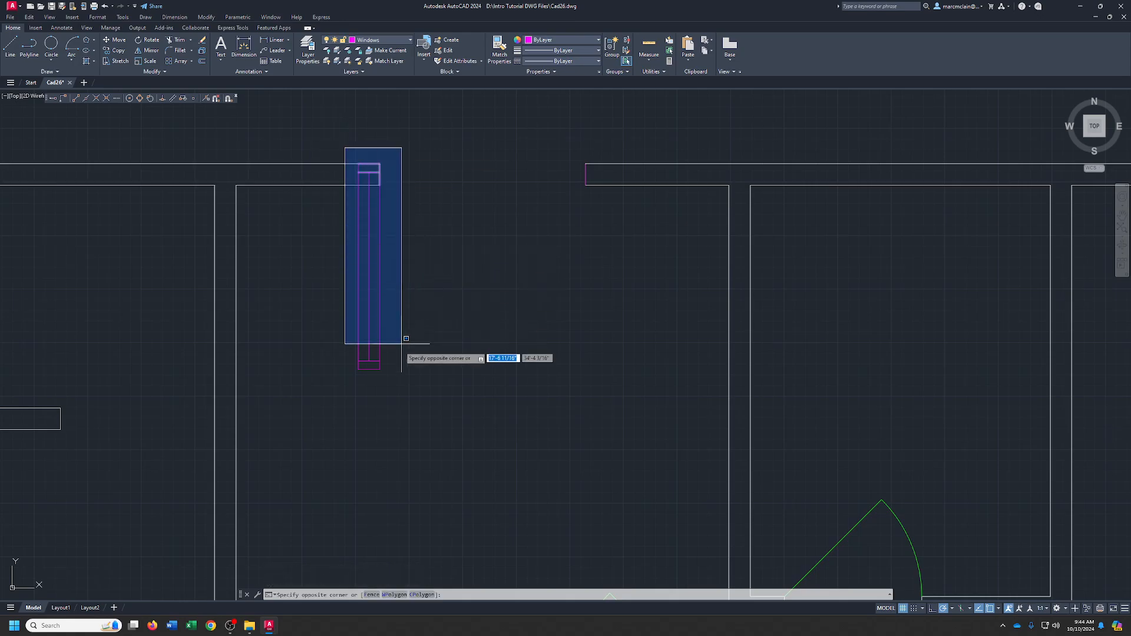
left_click(405, 391)
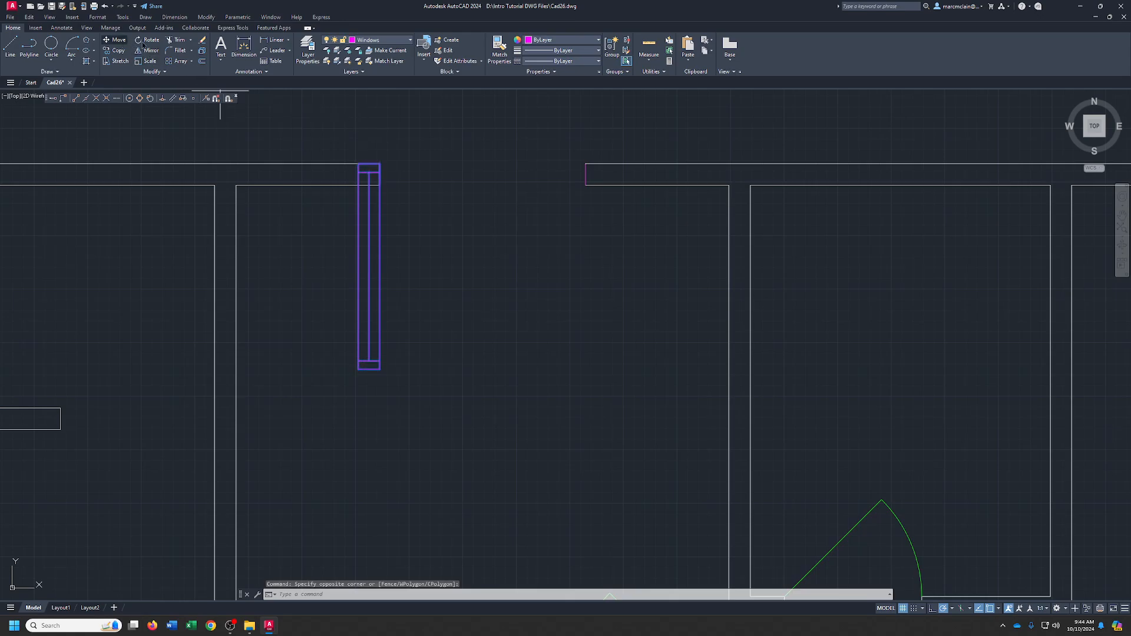
left_click(119, 40)
left_click(380, 164)
left_click(380, 185)
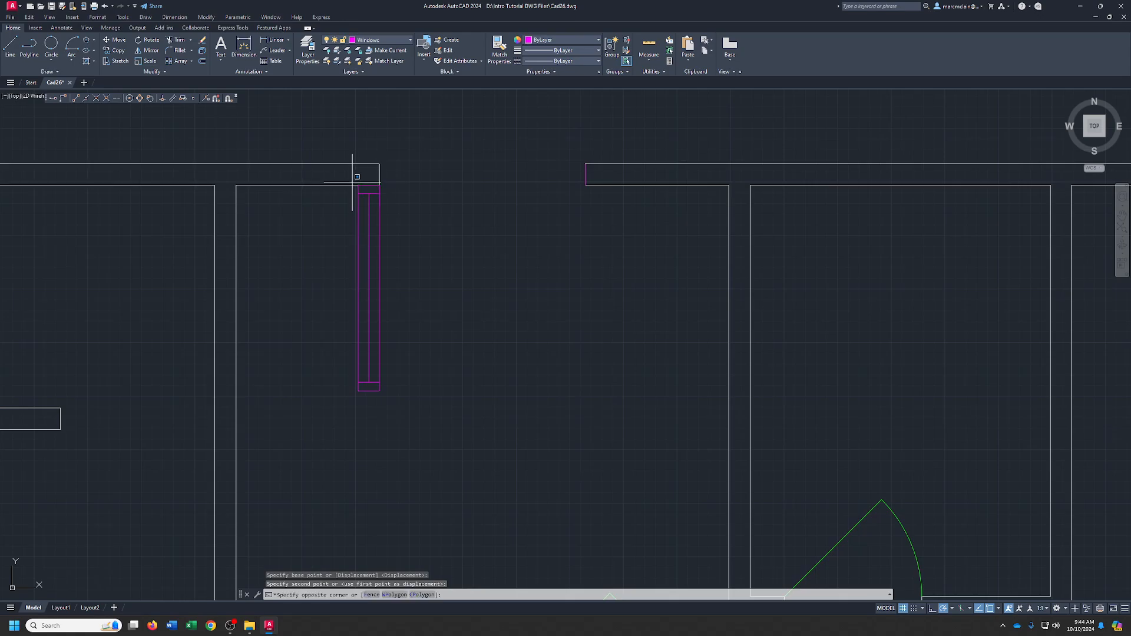
Rotate the north window symbol 90° about the west jamb's inner corner so it spans the opening.
left_click(351, 182)
left_click(402, 427)
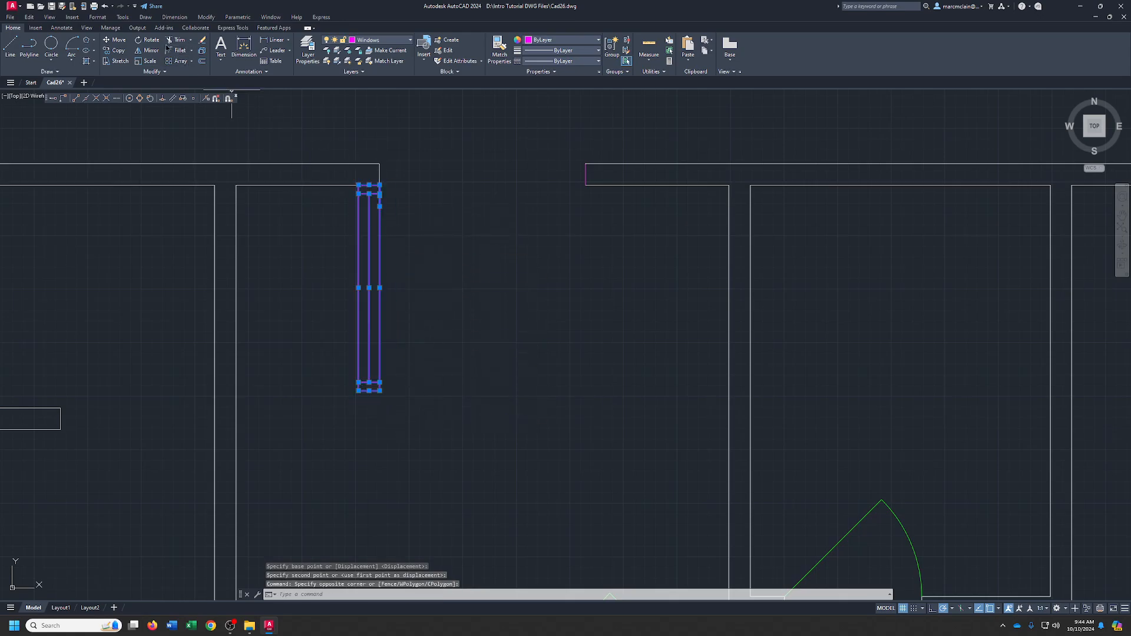
left_click(148, 40)
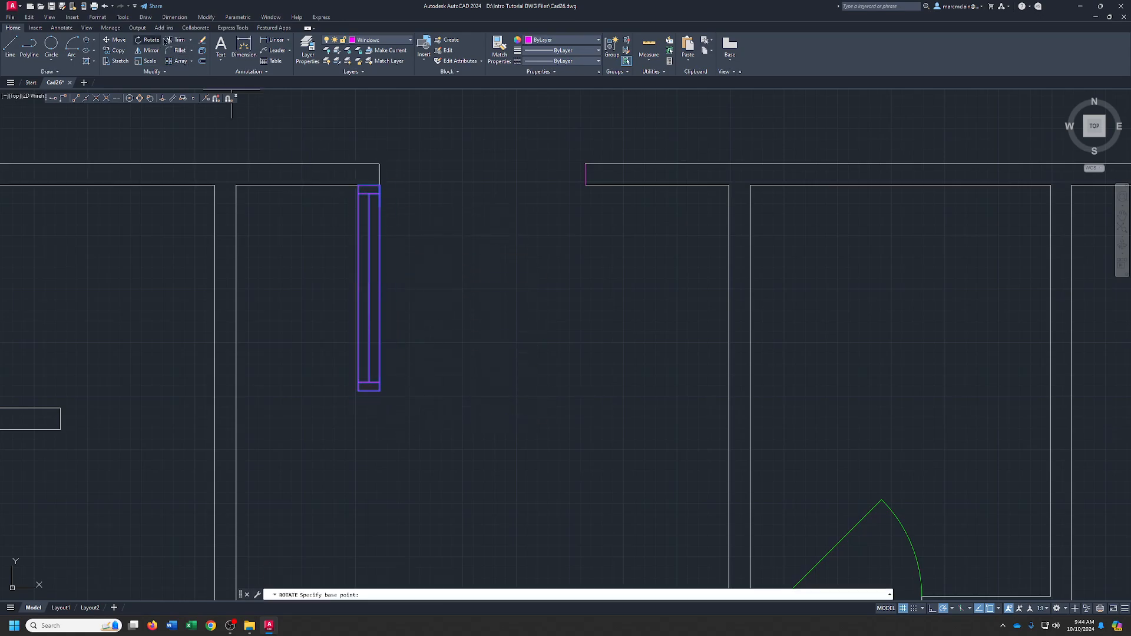
left_click(380, 185)
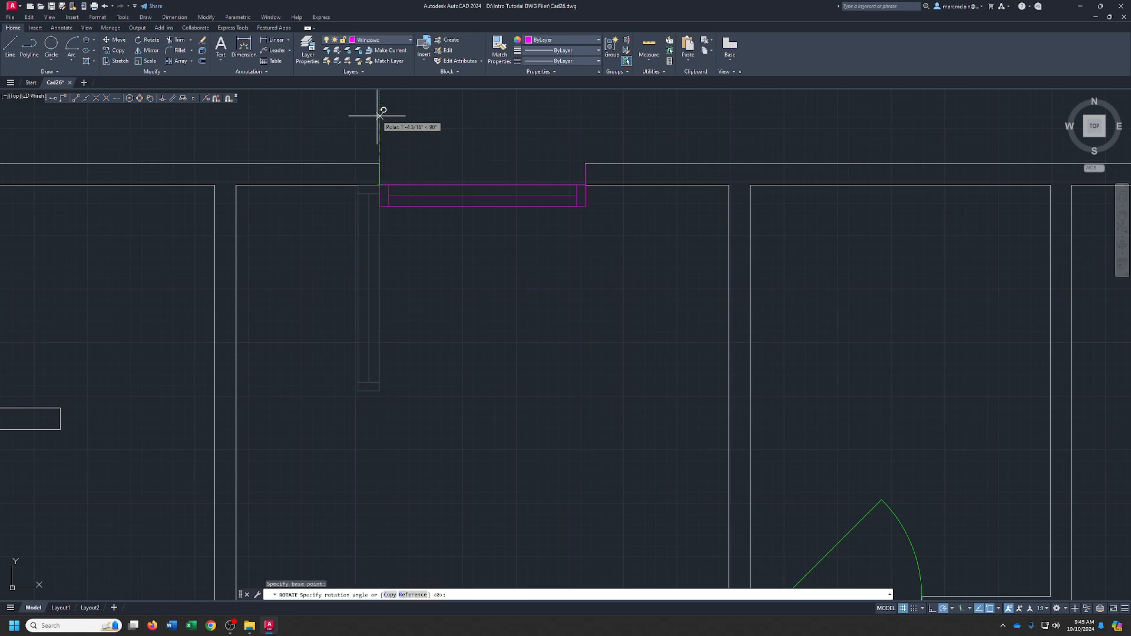
left_click(381, 158)
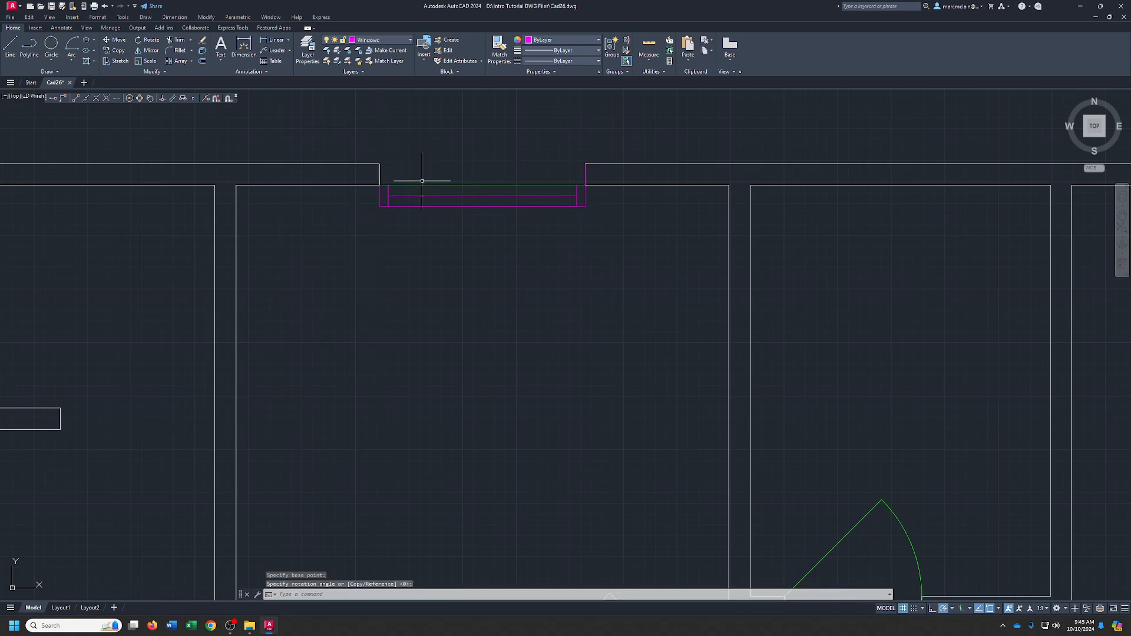
Delete the magenta jamb line on the east side of the north window opening.
left_click(578, 154)
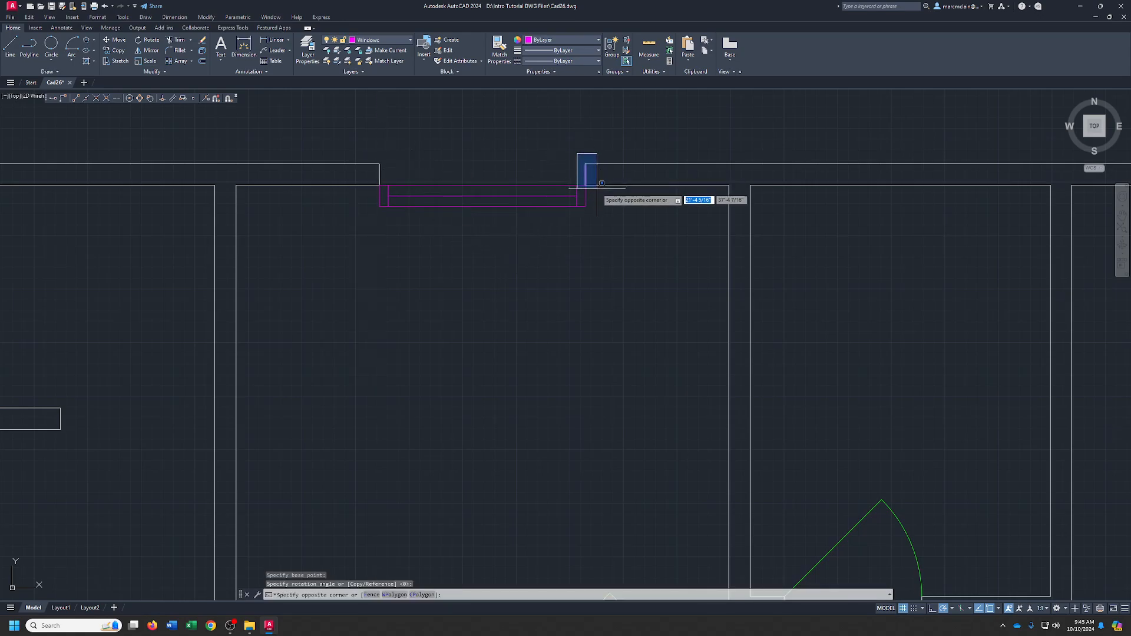
left_click(597, 188)
key("Delete")
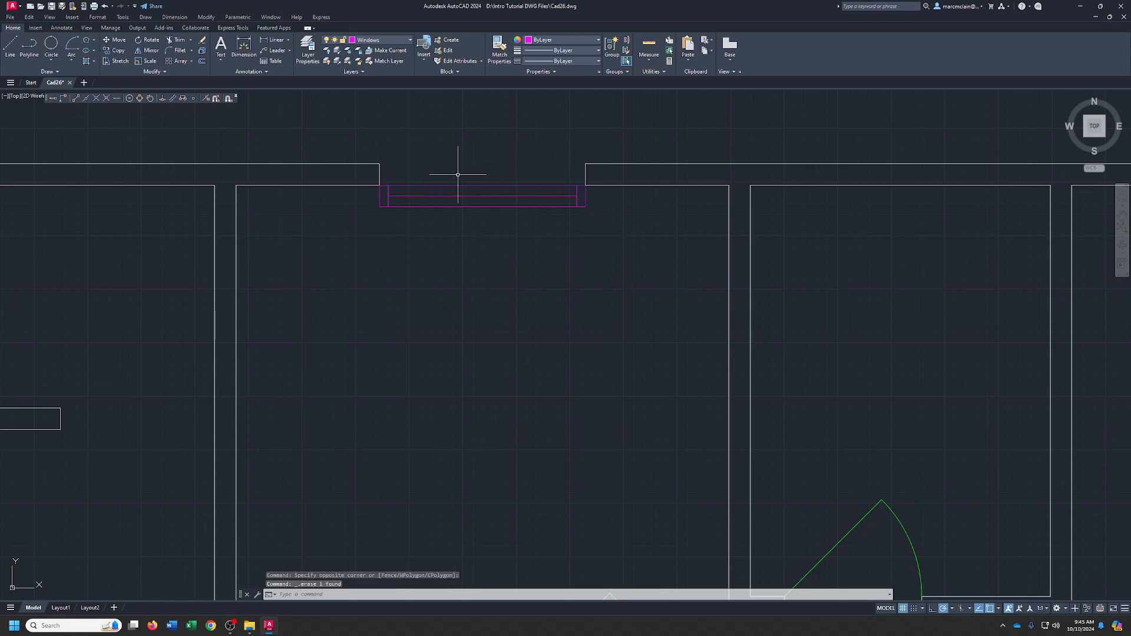
Move the rotated window symbol up to the west jamb's outer corner so it sits within the north wall.
left_click(366, 176)
left_click(589, 223)
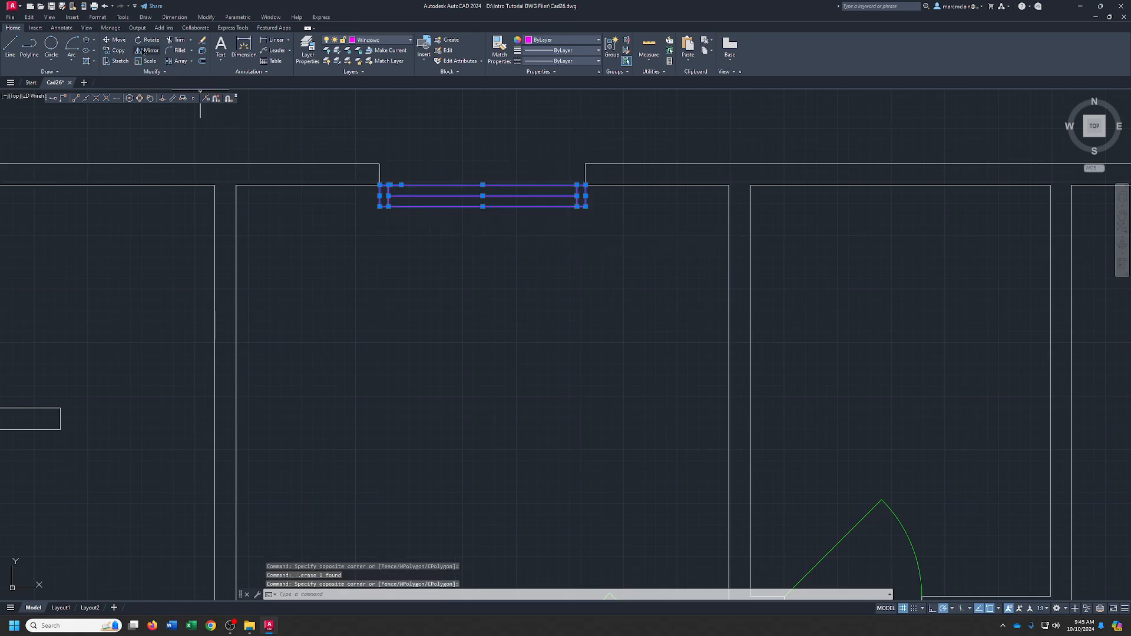
left_click(119, 40)
left_click(380, 185)
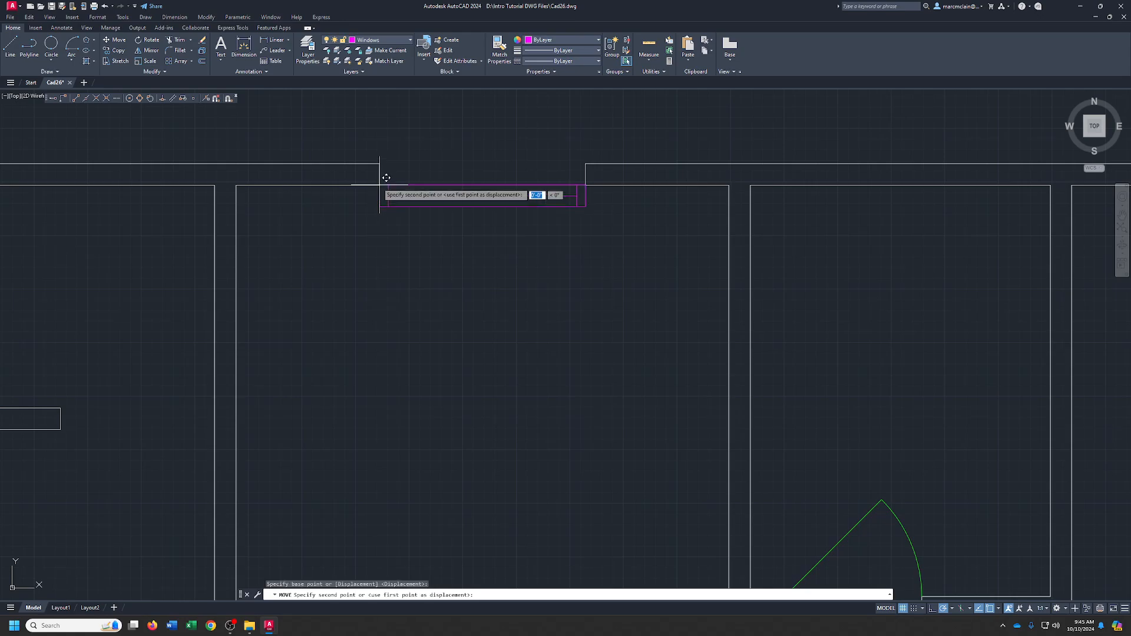
left_click(379, 164)
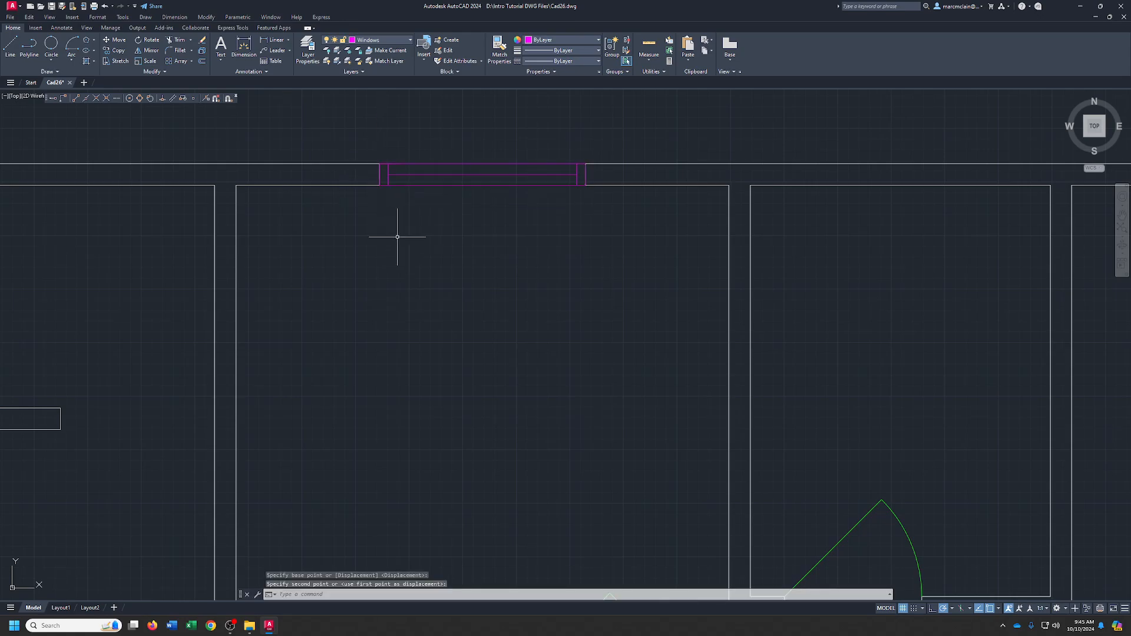
Delete the magenta jamb lines at the lower west opening's south end and on both sides of the southwest room's south opening.
scroll(397, 237, "down", 5)
scroll(390, 307, "up", 5)
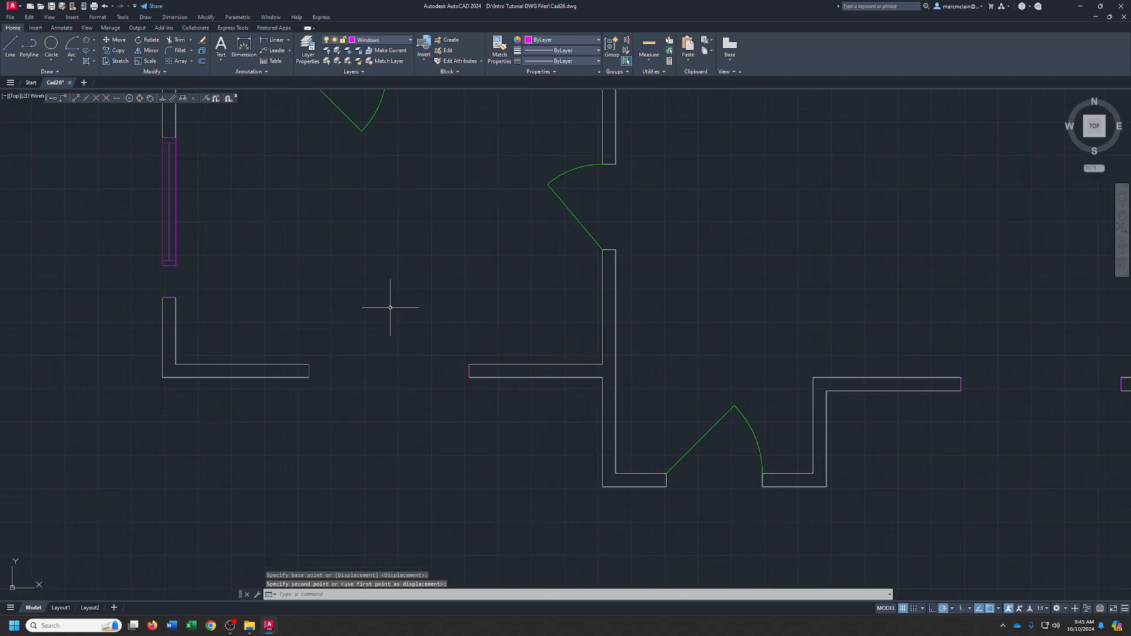
middle_click_drag(390, 307, 638, 416)
left_click(416, 406)
left_click(483, 408)
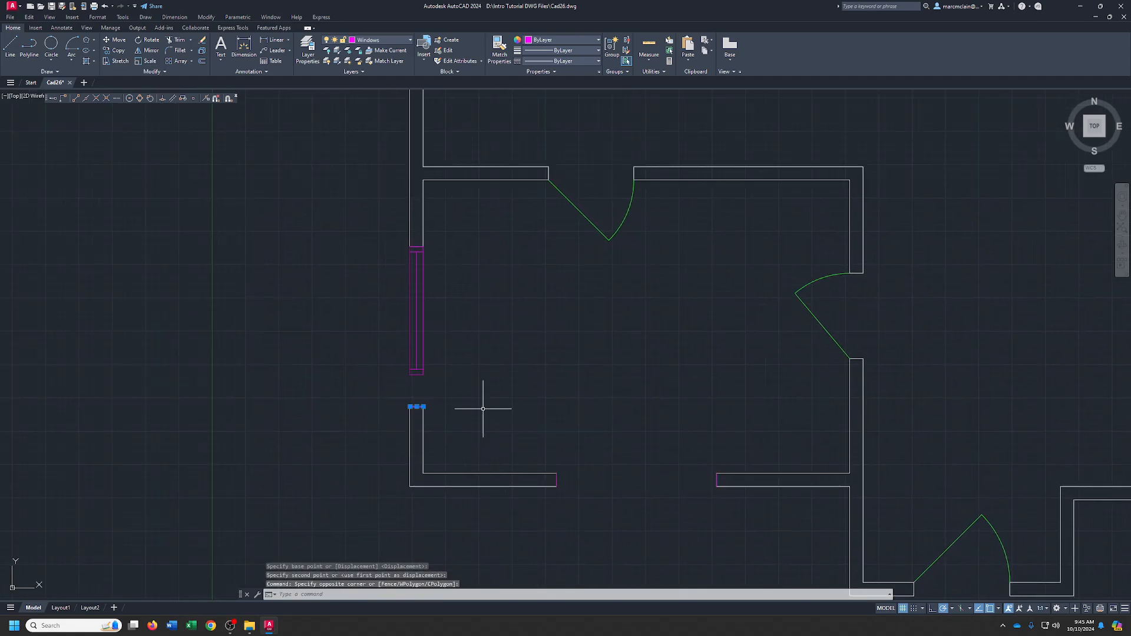
key("Delete")
left_click(535, 456)
left_click(585, 509)
left_click(649, 447)
left_click(730, 523)
key("Delete")
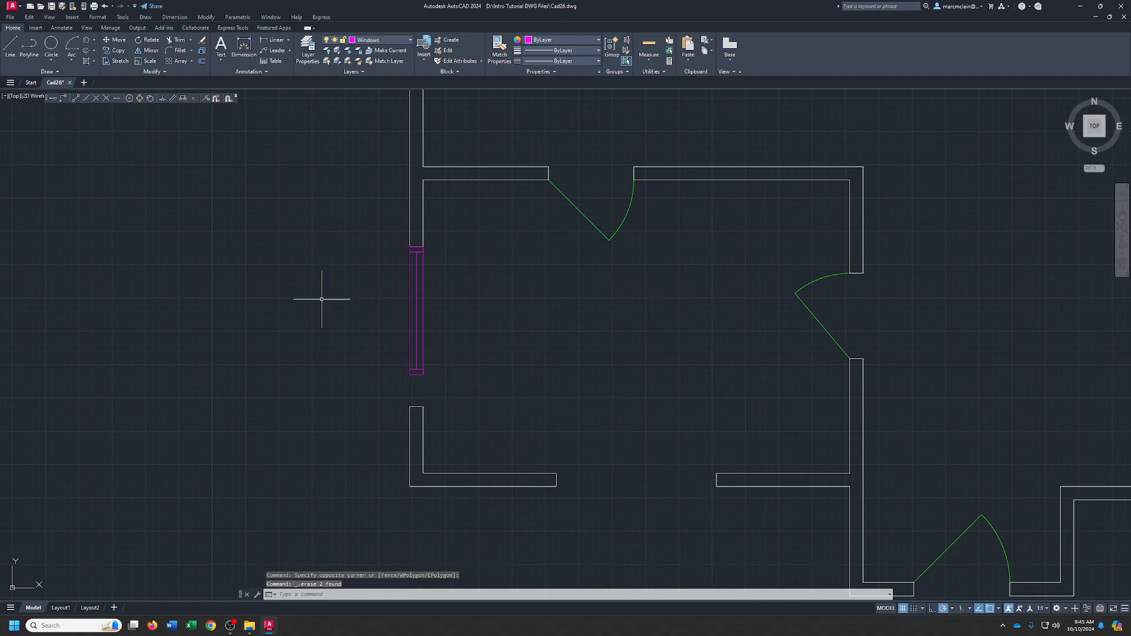
Stretch the south end of the lower west window symbol down to the opening's south jamb.
left_click(116, 61)
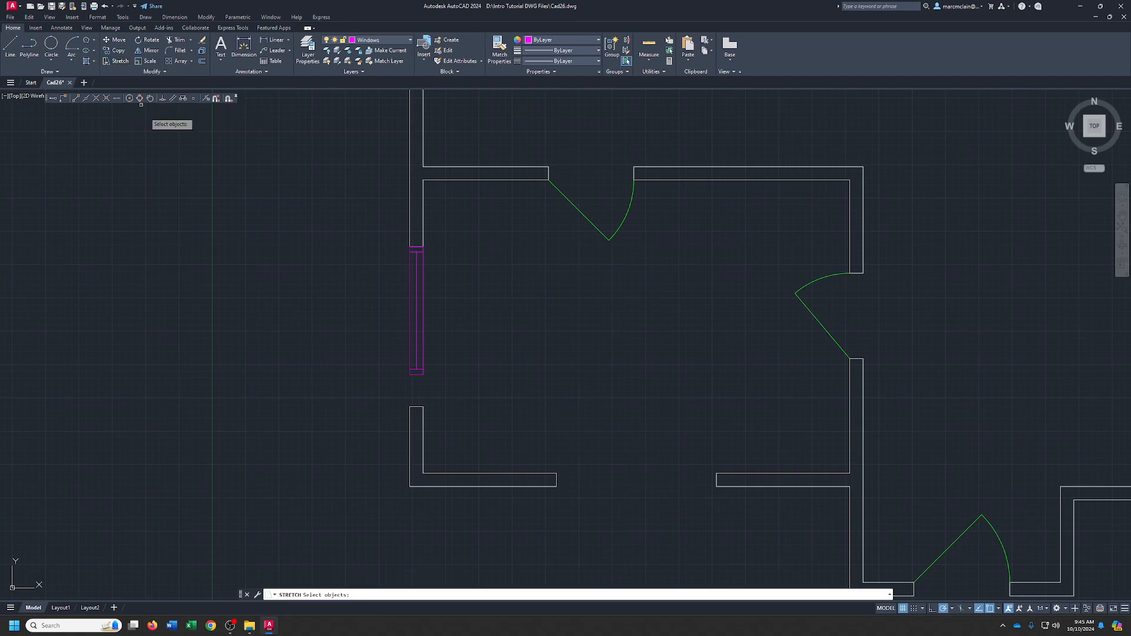
left_click(455, 350)
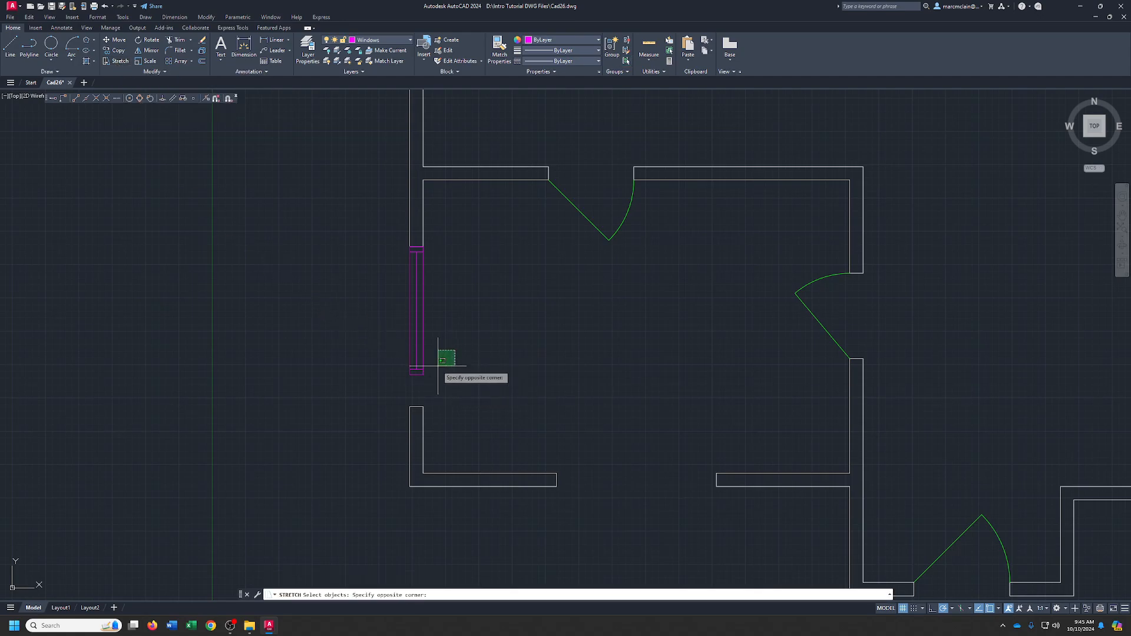
left_click(383, 389)
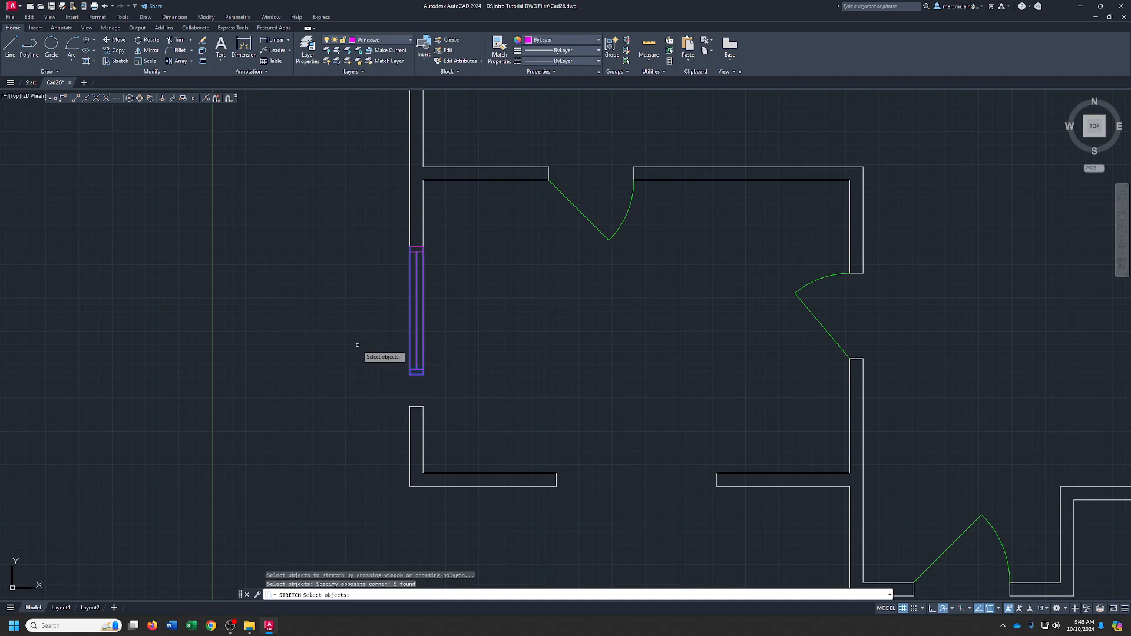
key("Return")
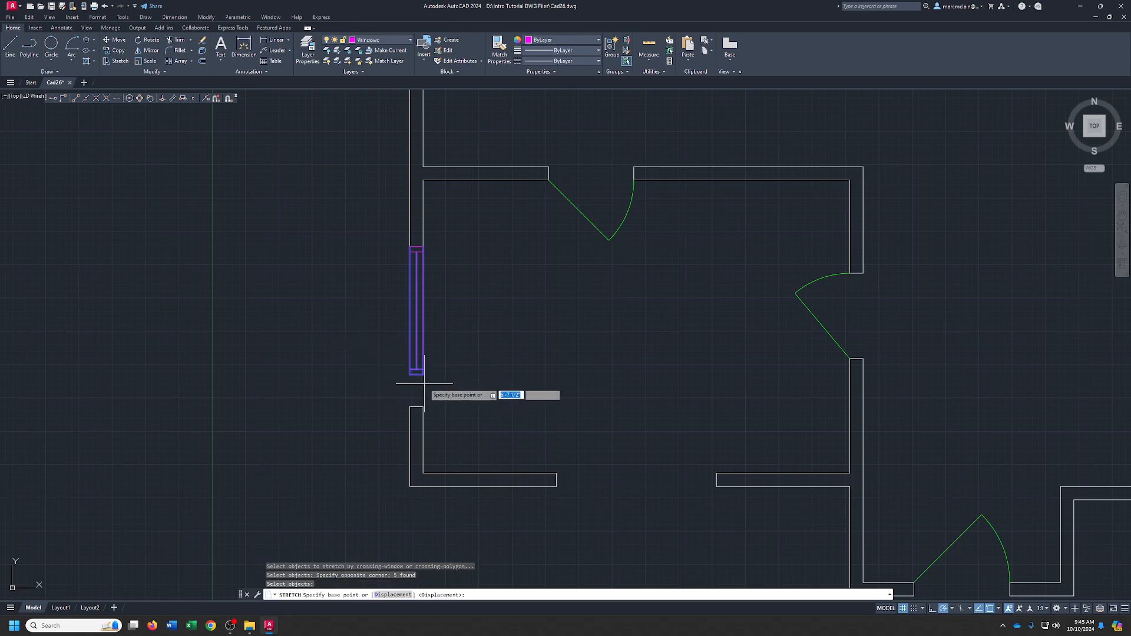
left_click(424, 375)
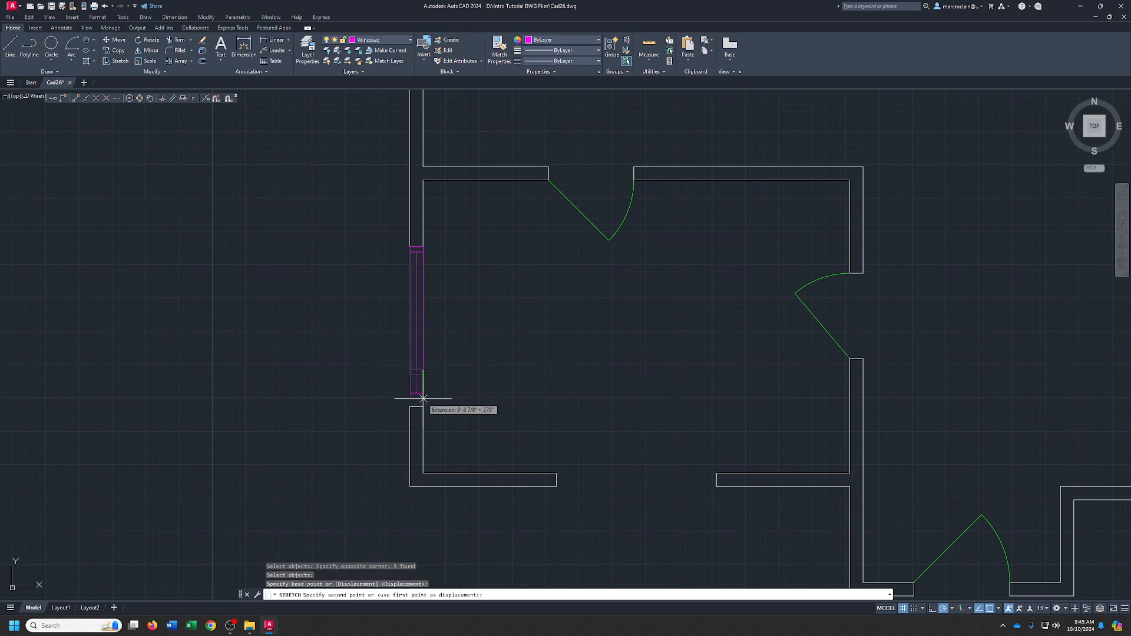
left_click(423, 407)
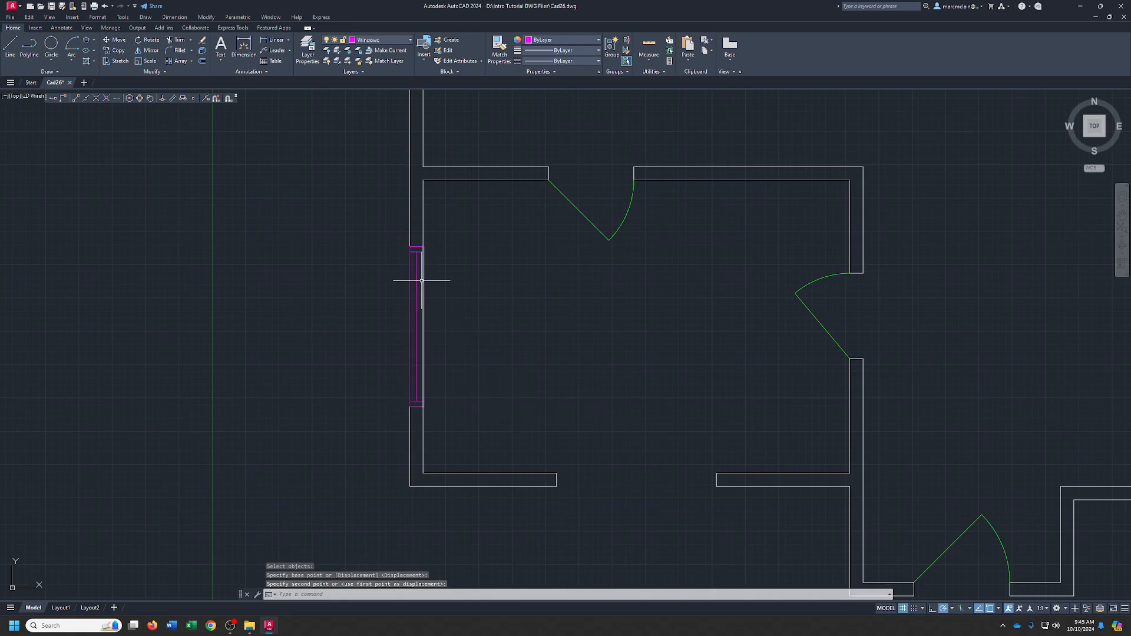
Copy the lower west window symbol by its upper-left corner to the west jamb's outer corner at both south wall openings.
left_click(387, 238)
left_click(453, 408)
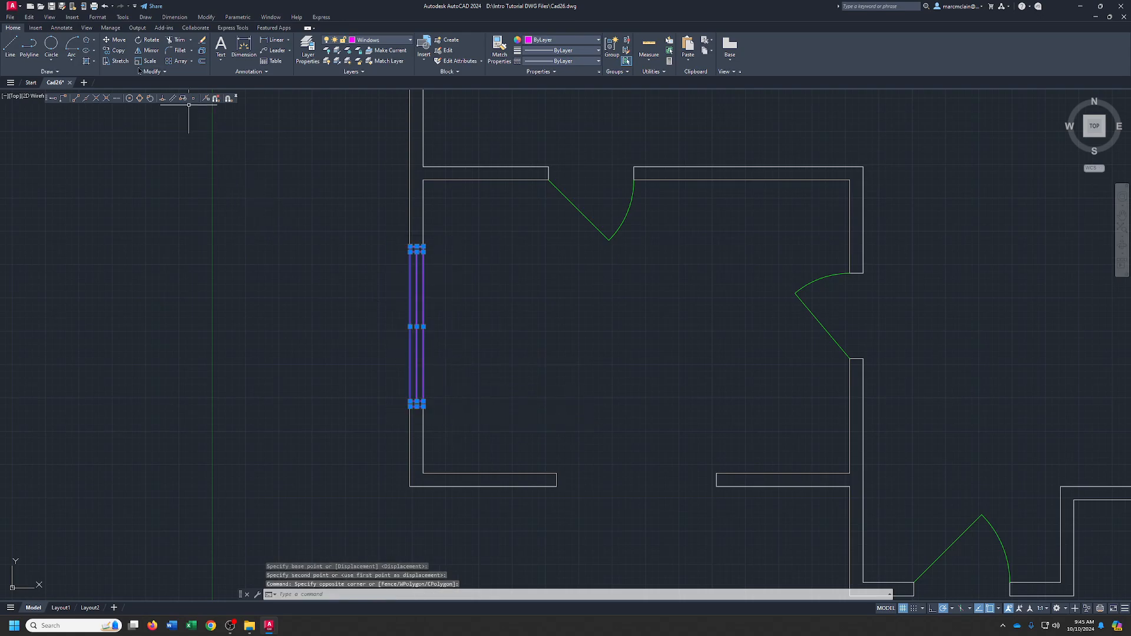
left_click(114, 50)
left_click(411, 248)
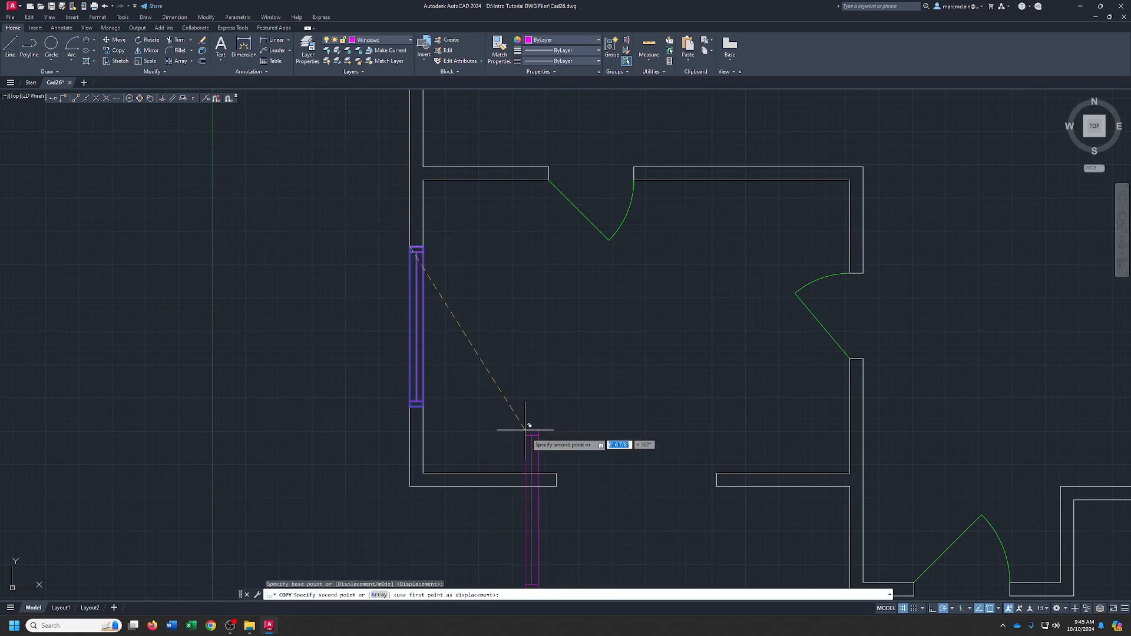
left_click(556, 487)
middle_click_drag(760, 504, 443, 349)
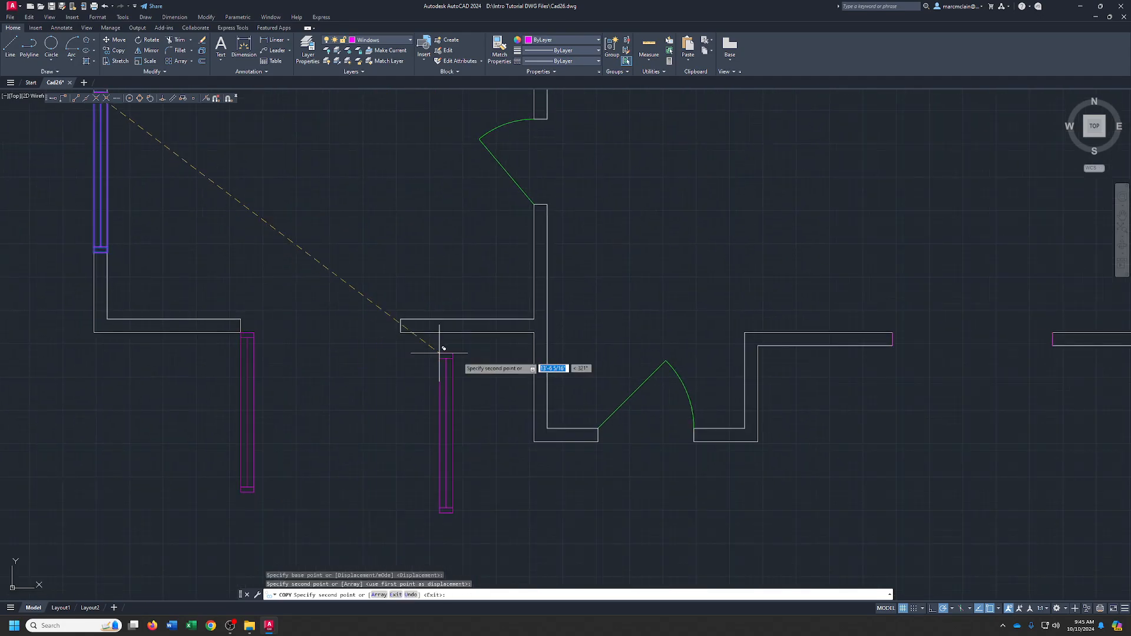
left_click(893, 345)
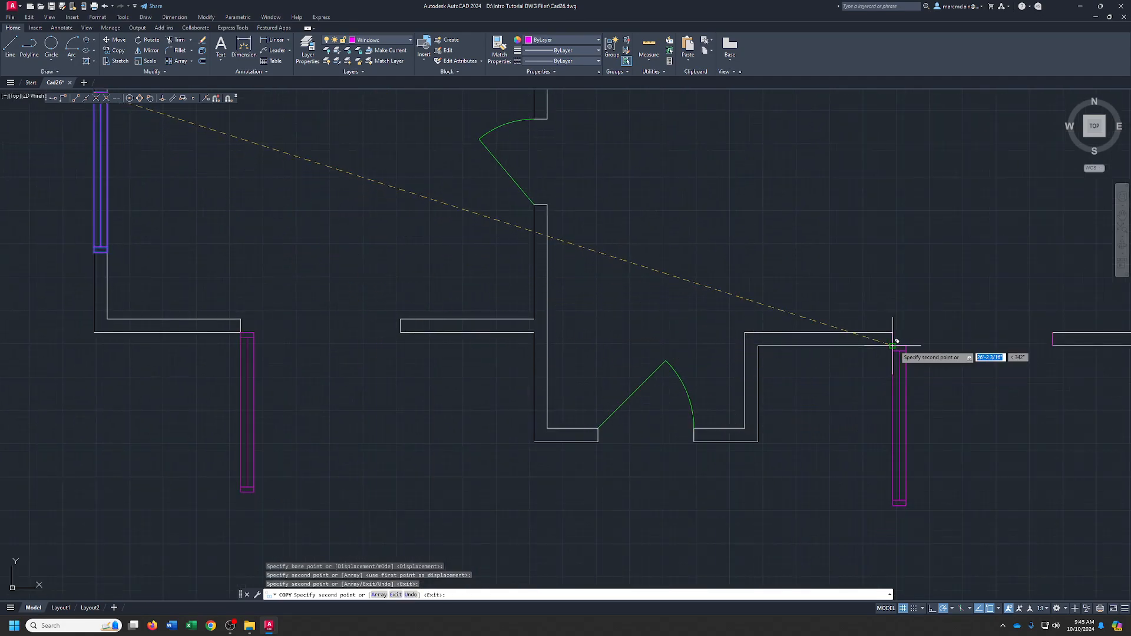
right_click(833, 380)
left_click(849, 384)
Delete the magenta jamb lines on both sides of the southeast opening in the south wall.
left_click(876, 324)
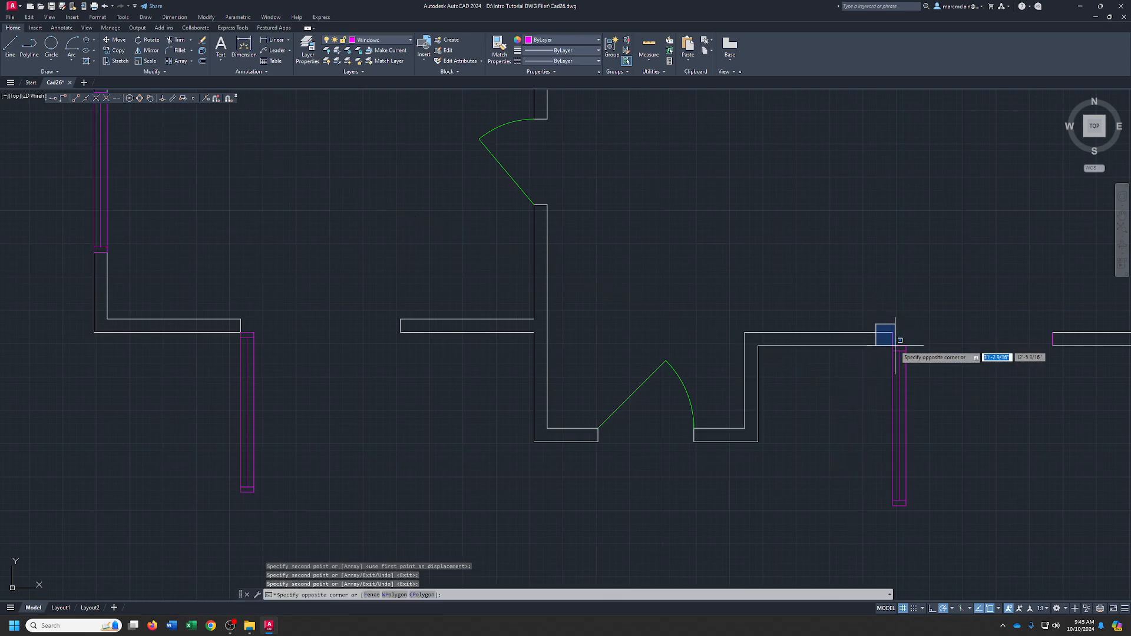
left_click(899, 340)
left_click(1038, 328)
left_click(1064, 365)
key("Delete")
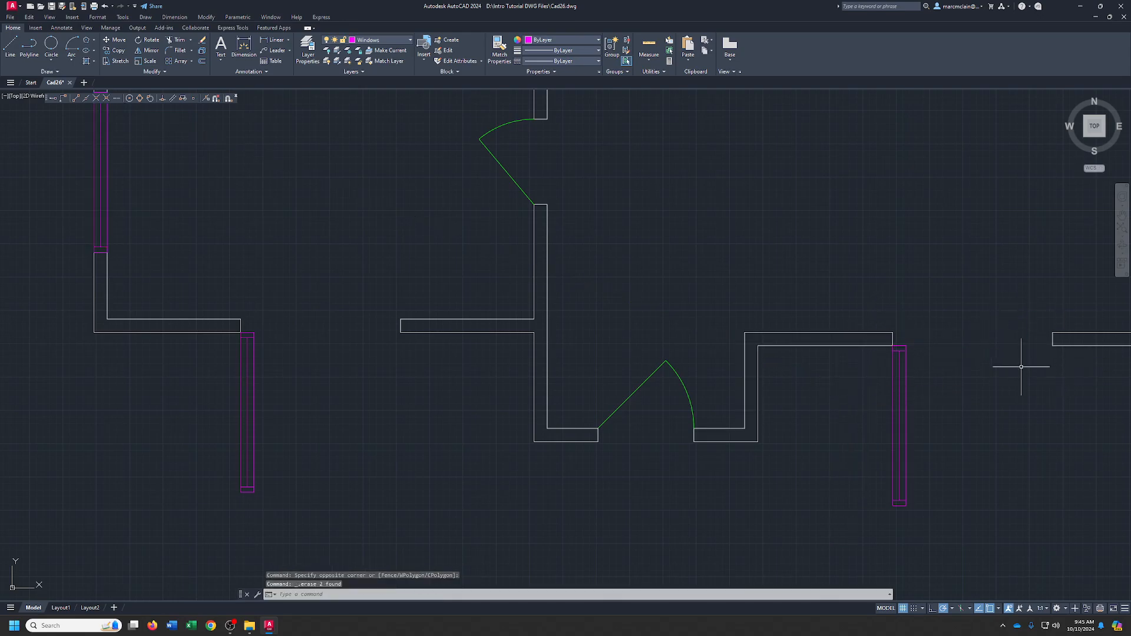
Rotate the southwest room's south window copy 90° about the west jamb's outer corner so it spans the opening.
middle_click_drag(989, 366, 754, 358)
middle_click_drag(595, 437, 843, 448)
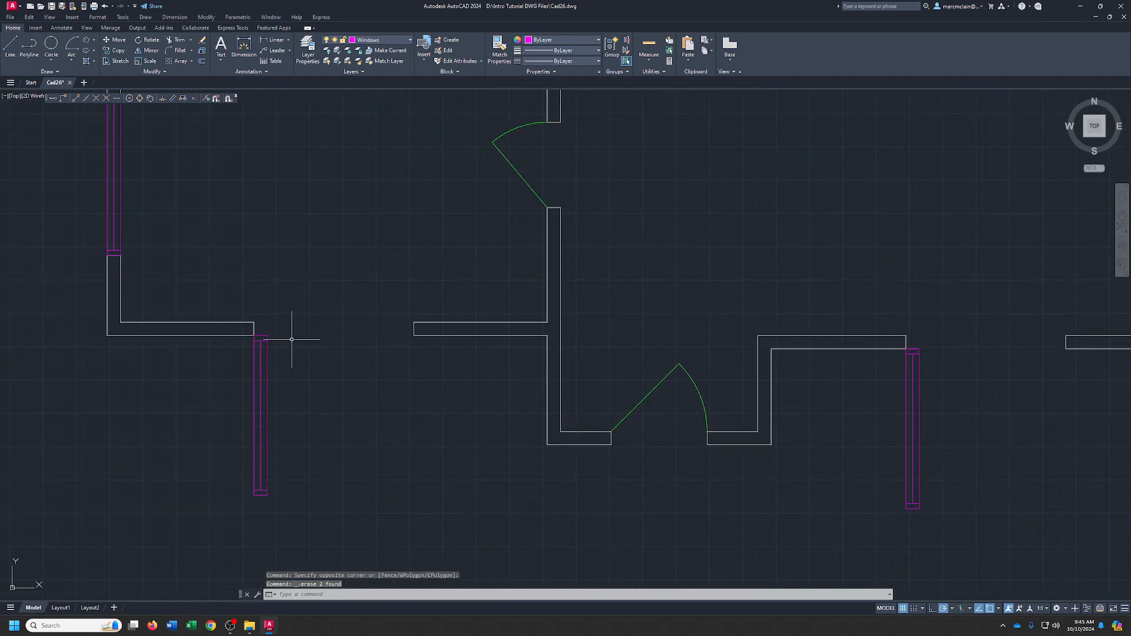
left_click(235, 306)
left_click(334, 539)
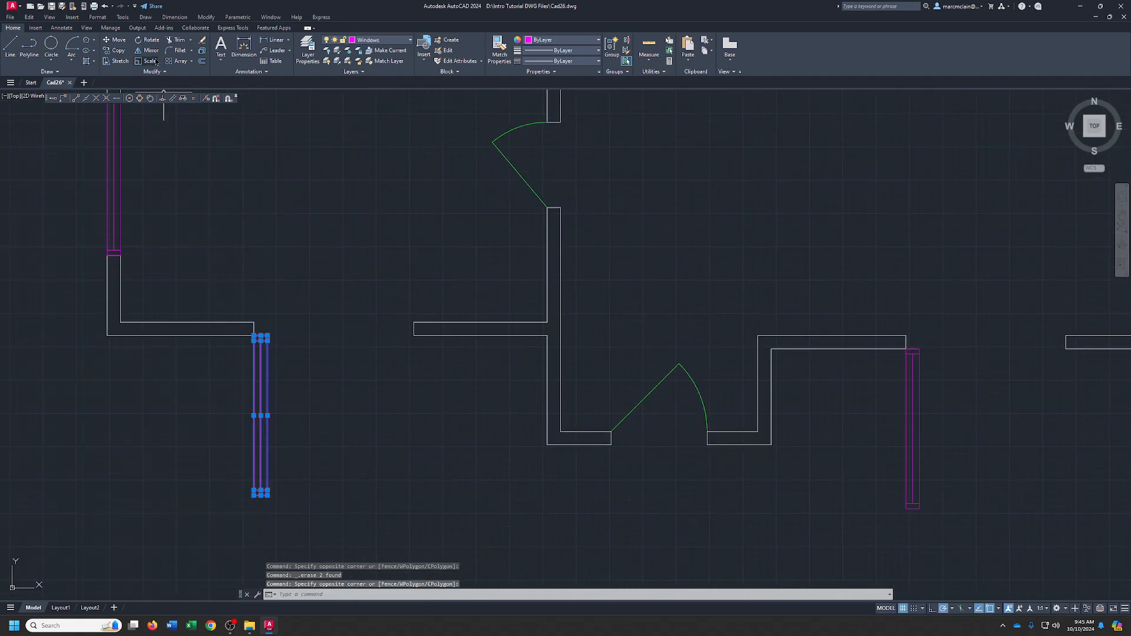
left_click(148, 39)
left_click(254, 322)
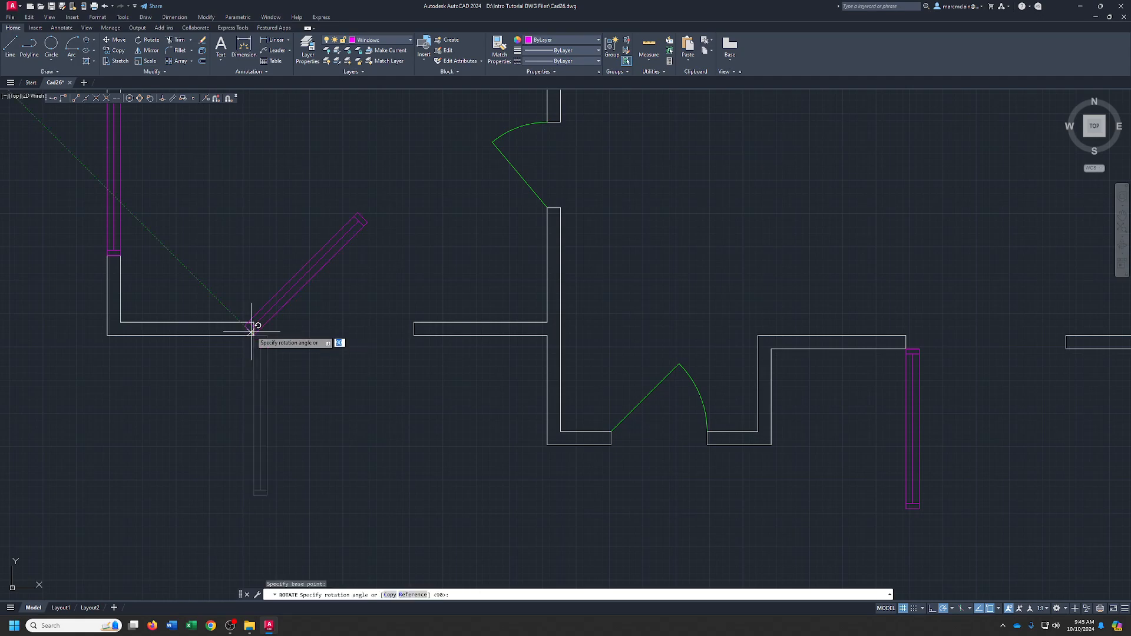
key("Return")
Rotate the southeast window copy 90° about its west jamb's outer corner so it fits within the south wall.
middle_click_drag(464, 404, 140, 329)
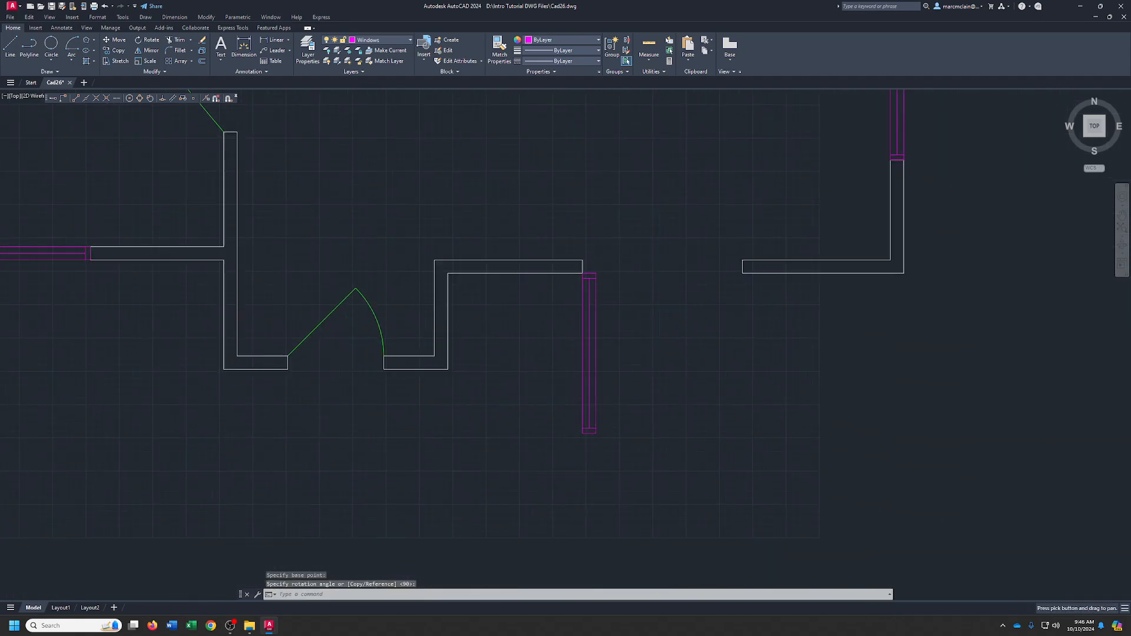
left_click(557, 241)
left_click(600, 459)
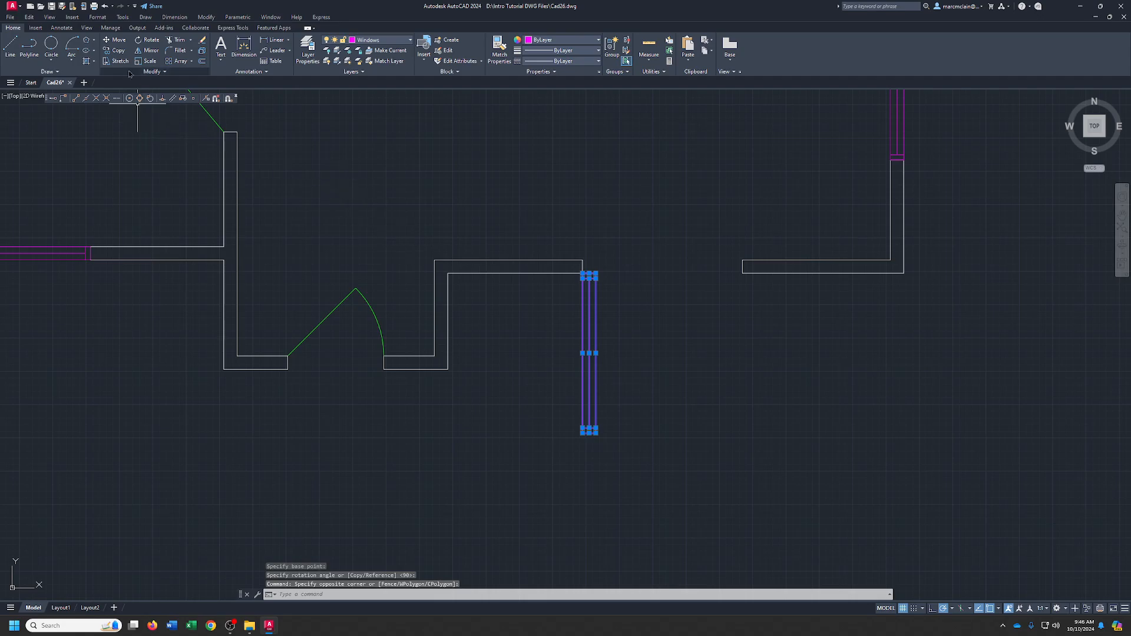
left_click(147, 39)
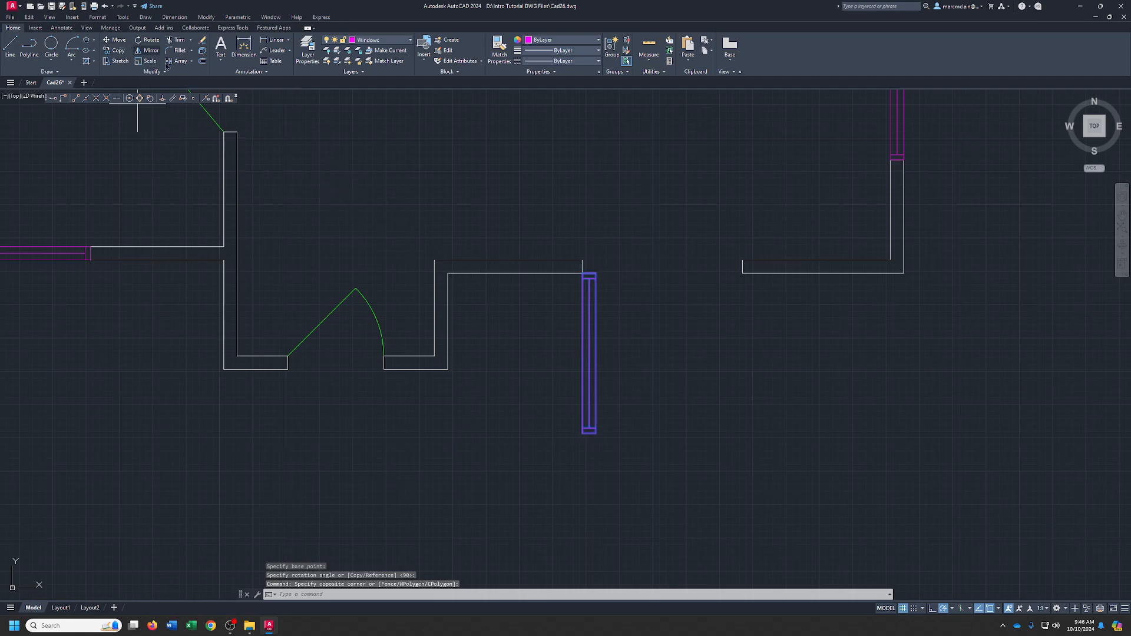
left_click(584, 260)
key("Return")
Save the drawing and make Plumb the current layer.
scroll(581, 199, "down", 5)
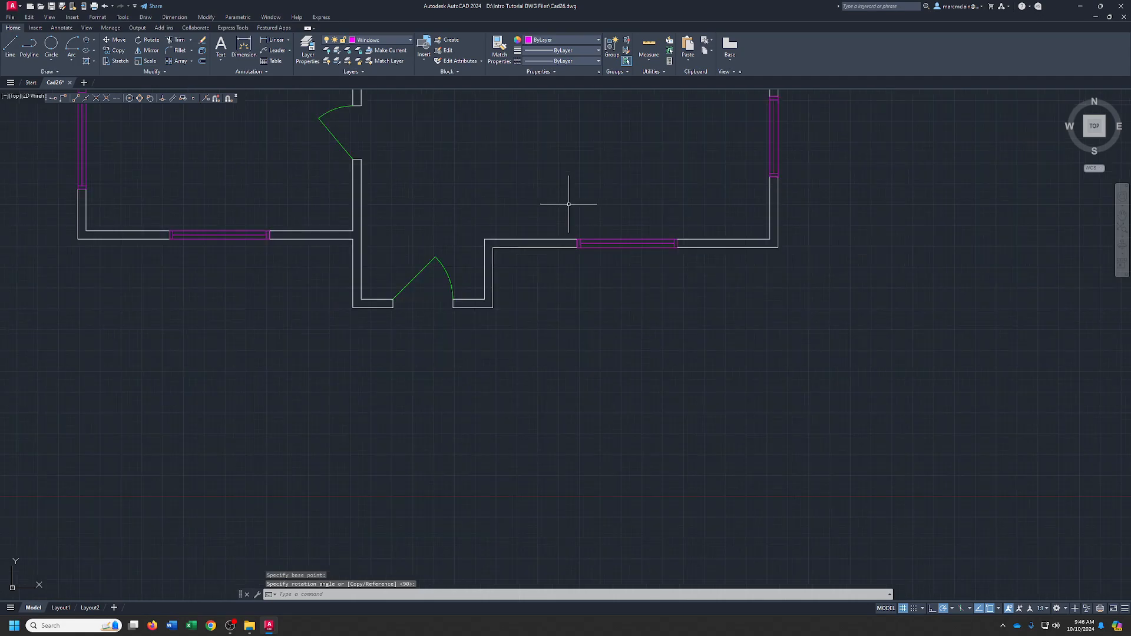
scroll(569, 365, "up", 3)
middle_click_drag(522, 326, 543, 359)
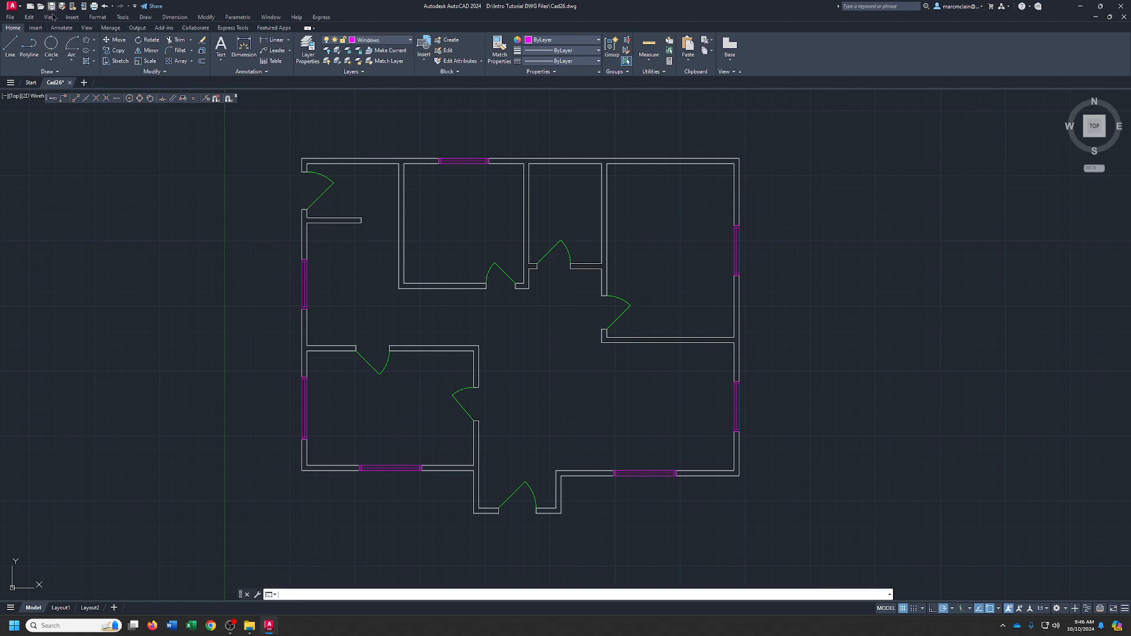
key("ctrl+s")
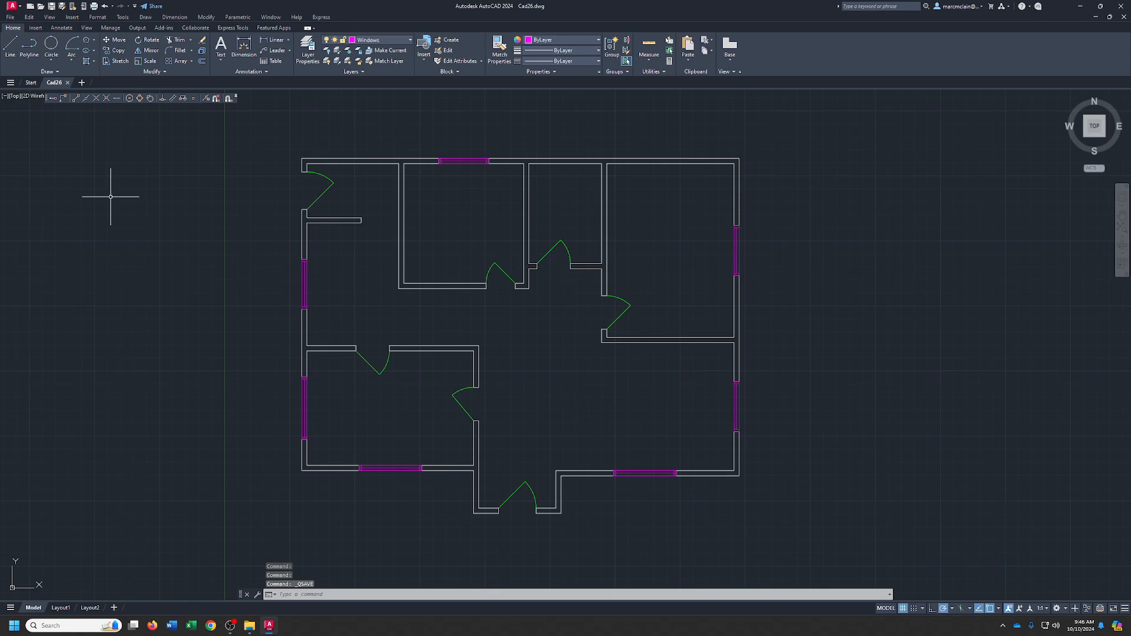
left_click(388, 41)
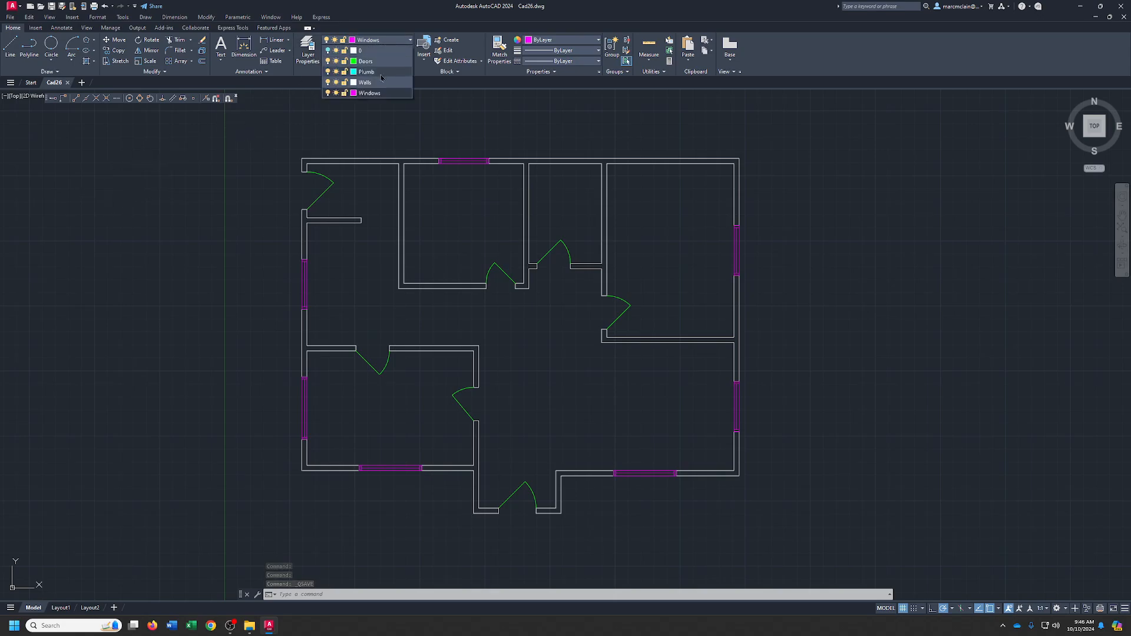
left_click(366, 72)
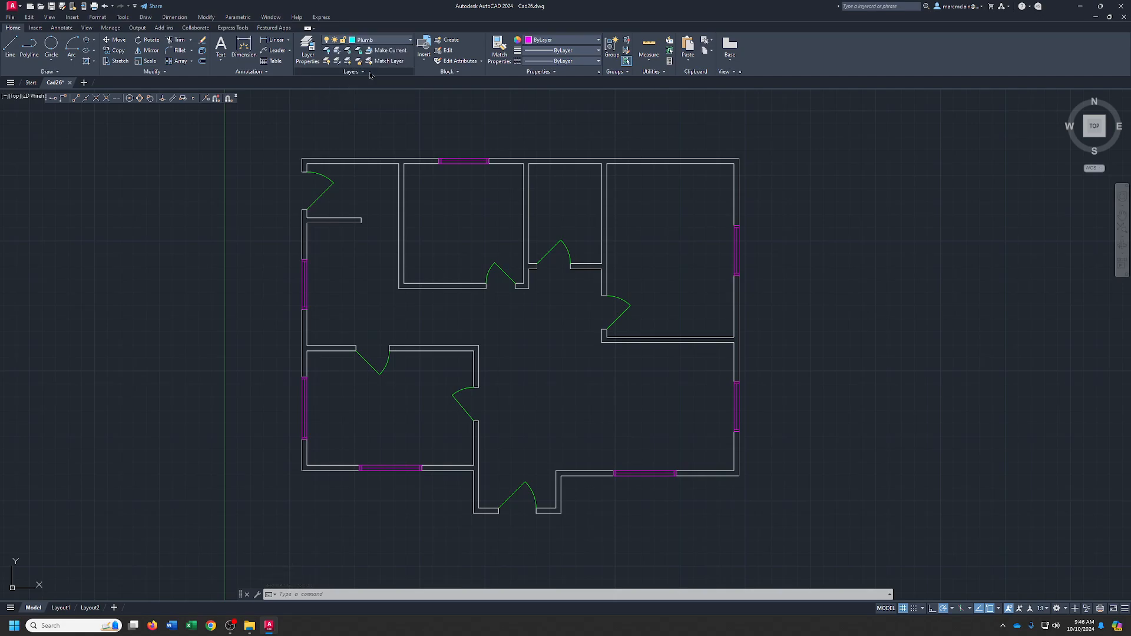
Draw a 5'10" by 2'6" rectangle from the northeast inside corner of the small north room, spanning its width.
scroll(581, 182, "up", 5)
middle_click_drag(581, 182, 490, 265)
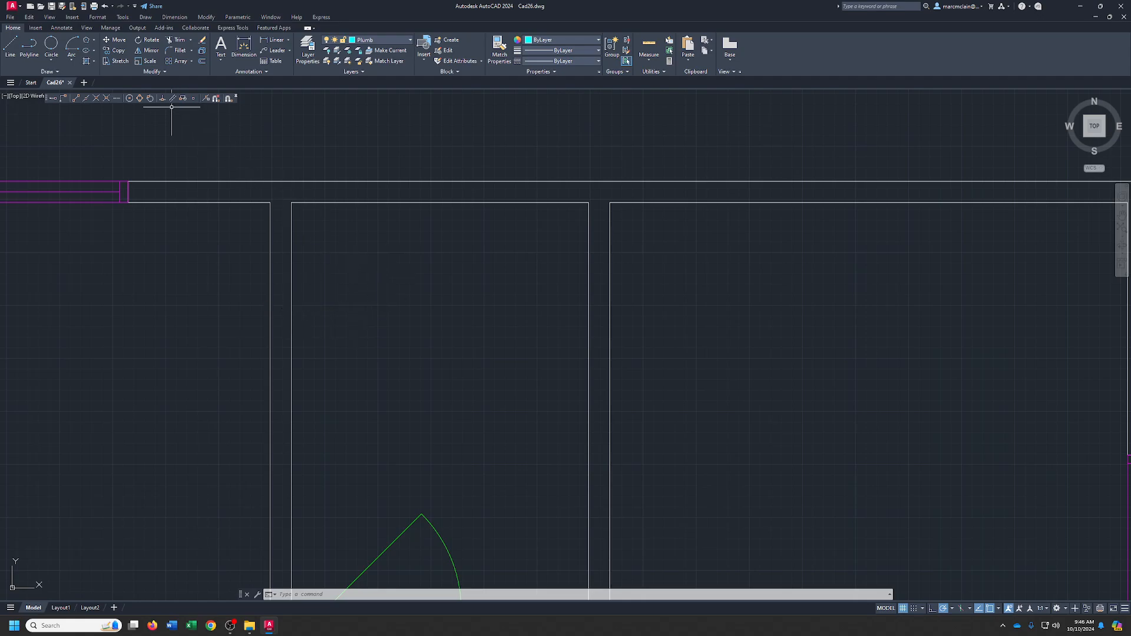
left_click(94, 40)
left_click(96, 54)
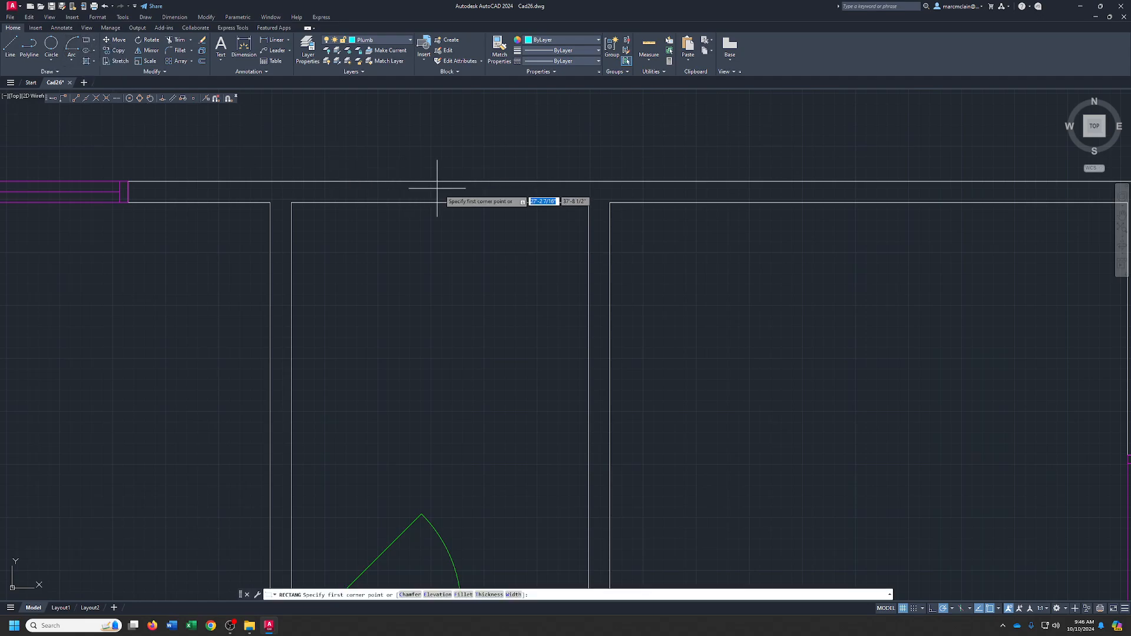
left_click(588, 202)
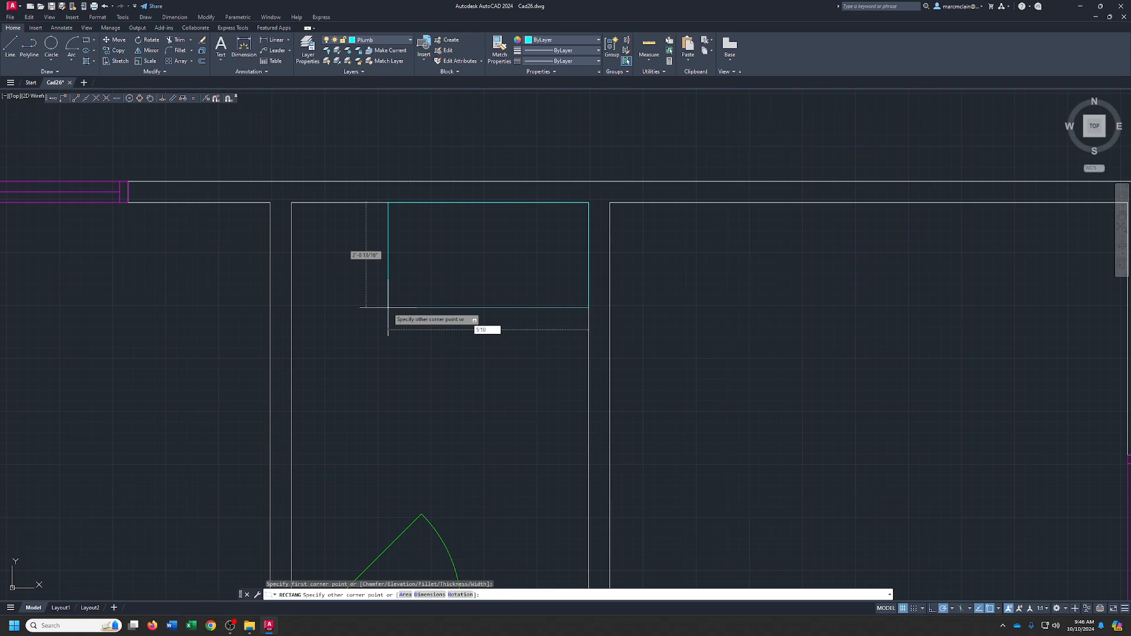
key("Tab")
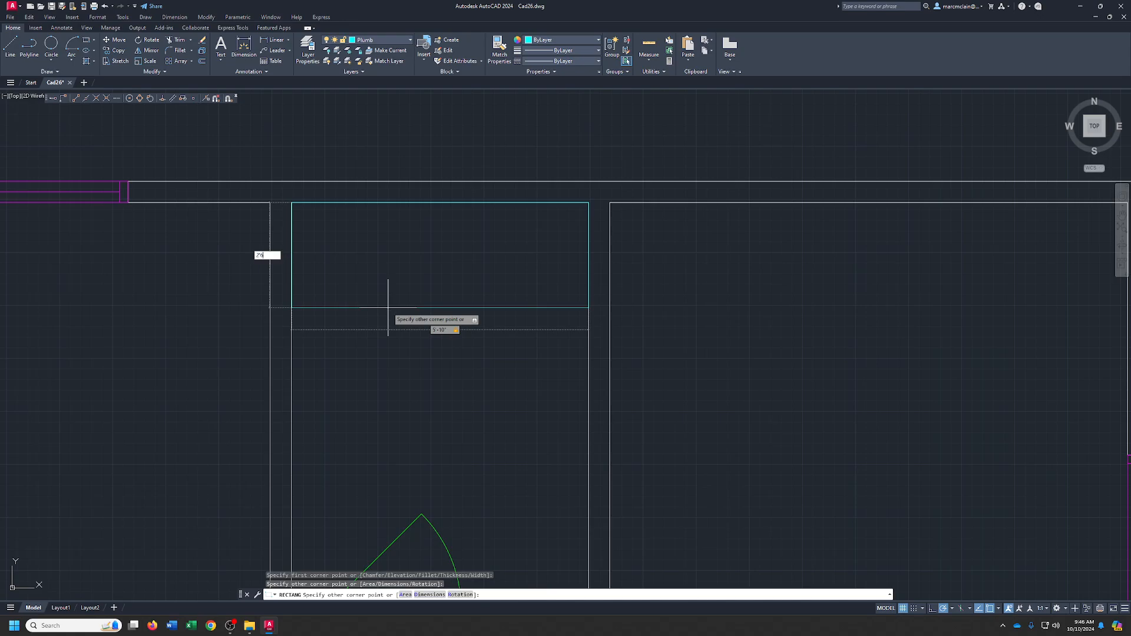
key("Return")
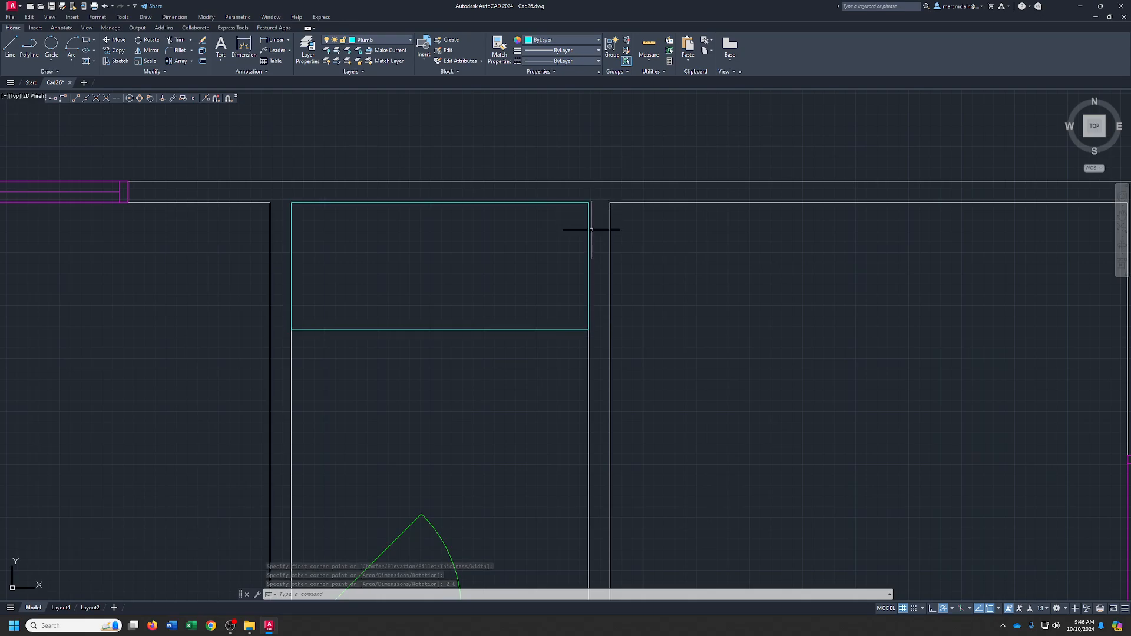
Draw a line from the rectangle's northeast corner 3" down and 3" west.
left_click(10, 47)
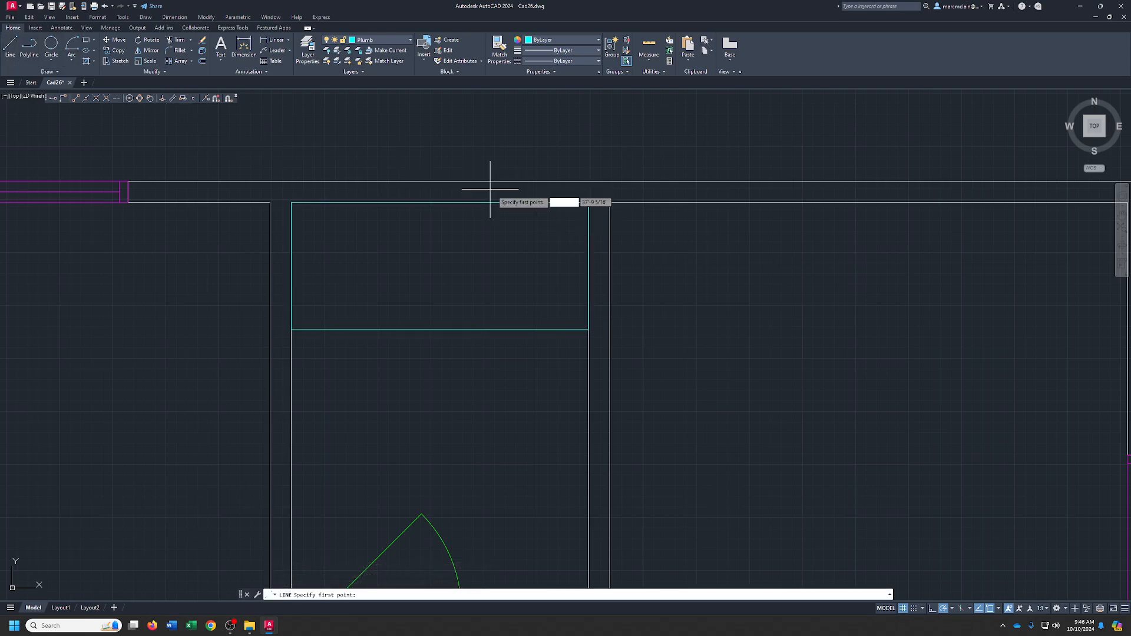
left_click(588, 202)
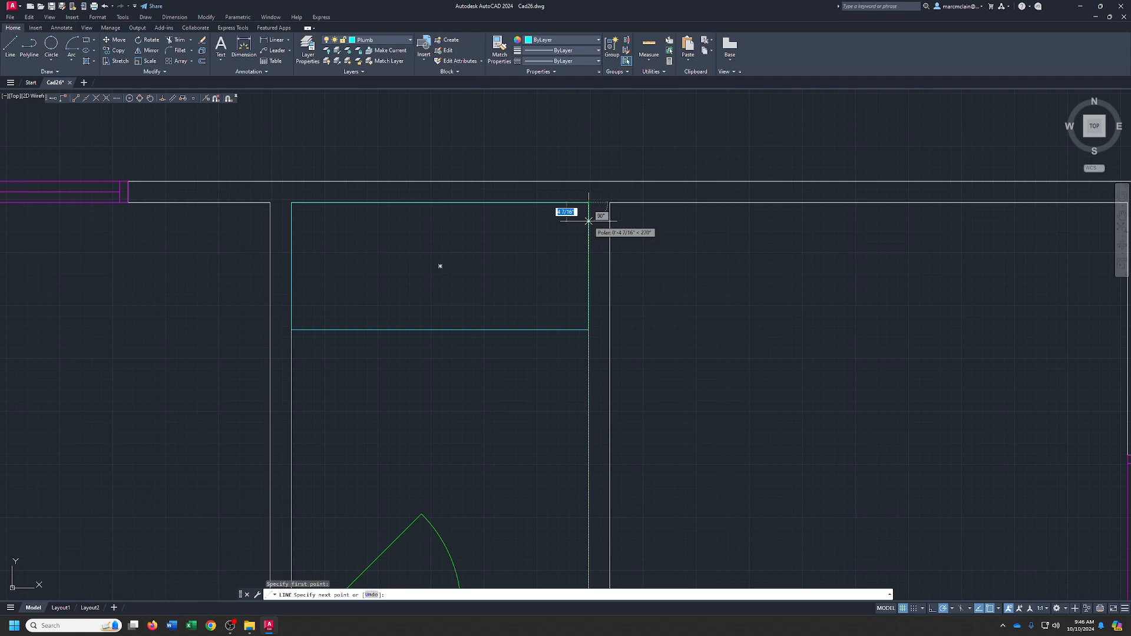
type("3")
key("Return")
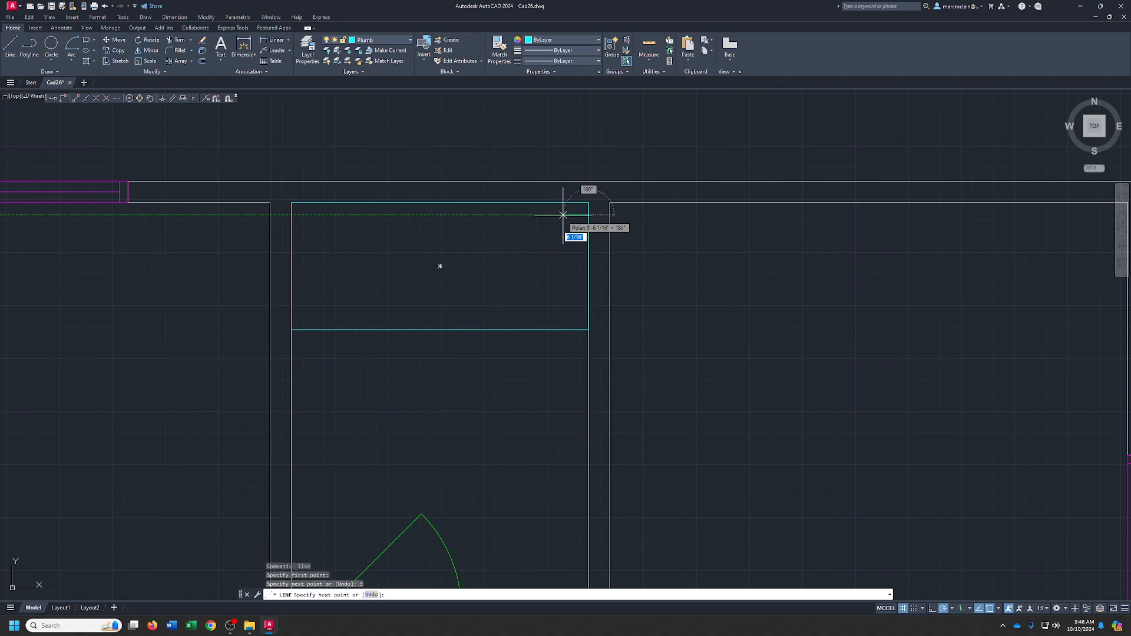
type("3")
key("Return")
right_click(562, 217)
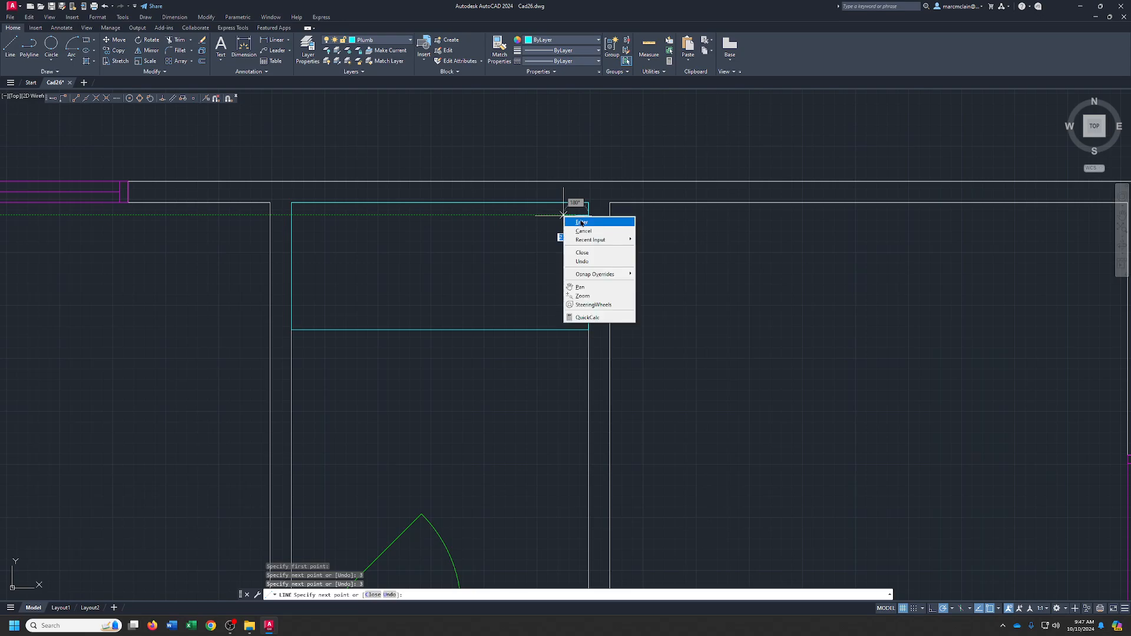
left_click(574, 224)
Delete the vertical 3" line at the rectangle's northeast corner, keeping the horizontal one.
left_click(579, 195)
left_click(594, 222)
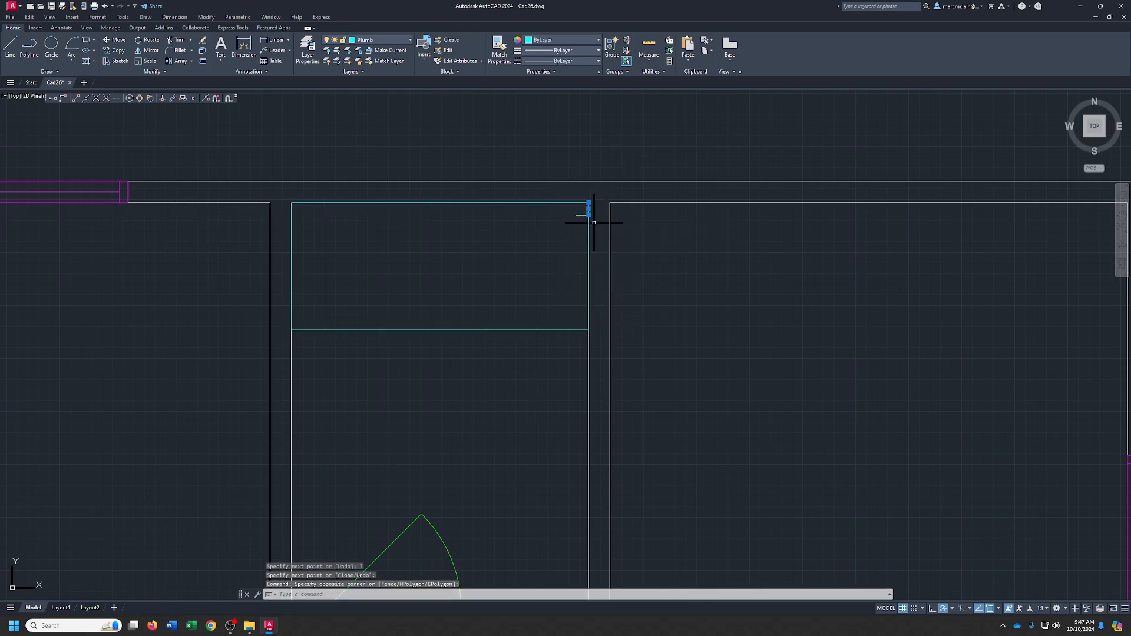
key("Delete")
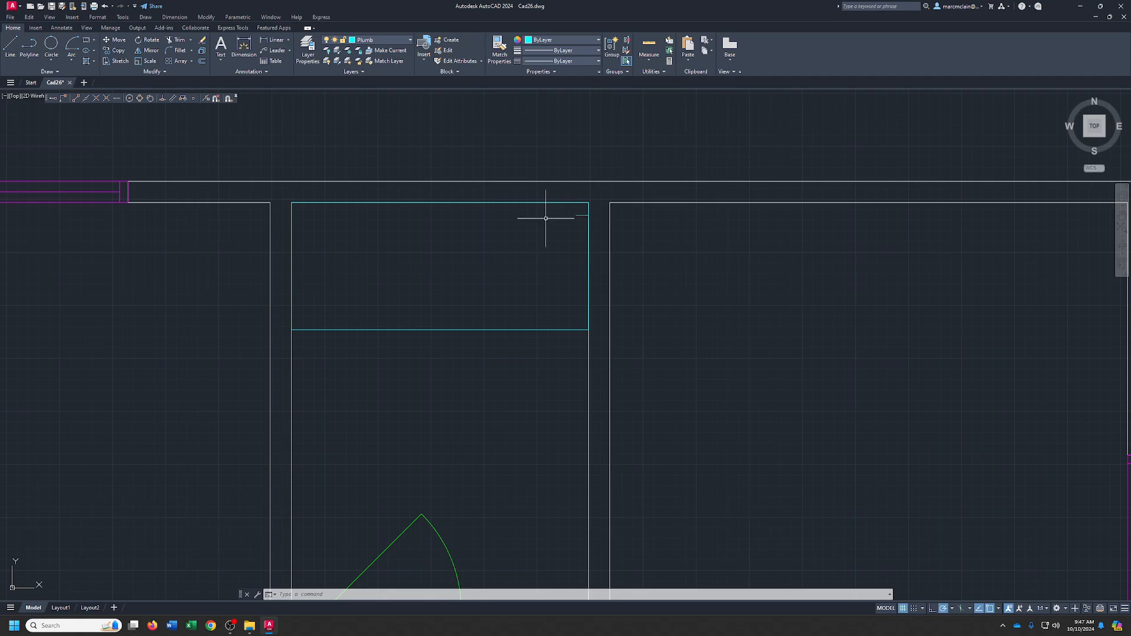
Draw a 4'7" by 2' rectangle with 3" fillets inside the tub outline from the short guide line's west end, and delete that guide.
left_click(88, 41)
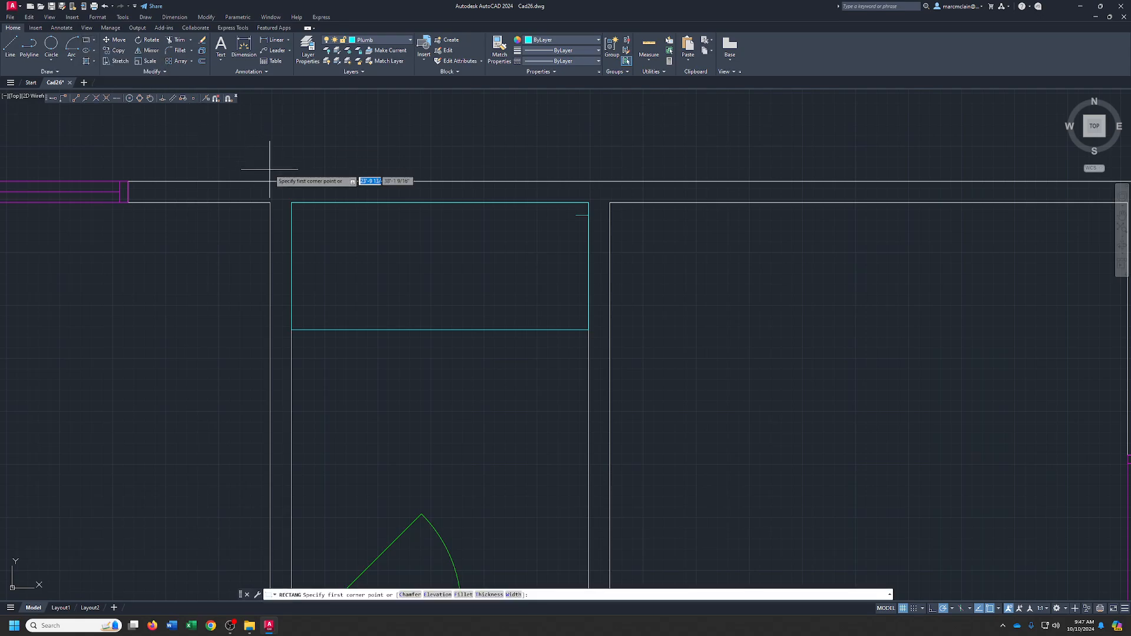
right_click(351, 249)
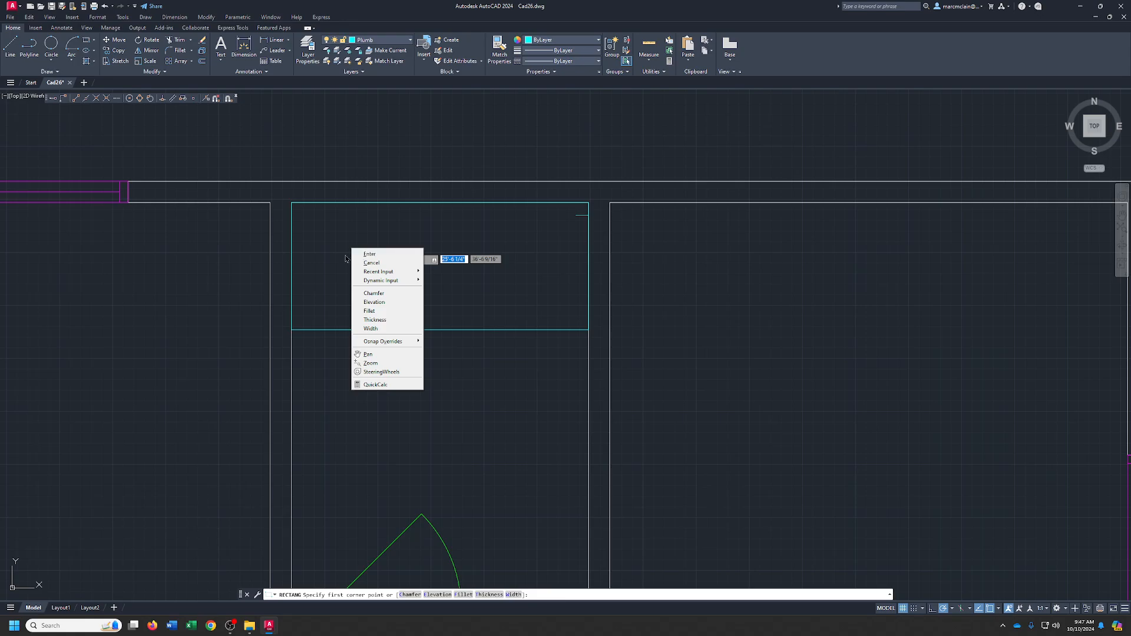
left_click(373, 312)
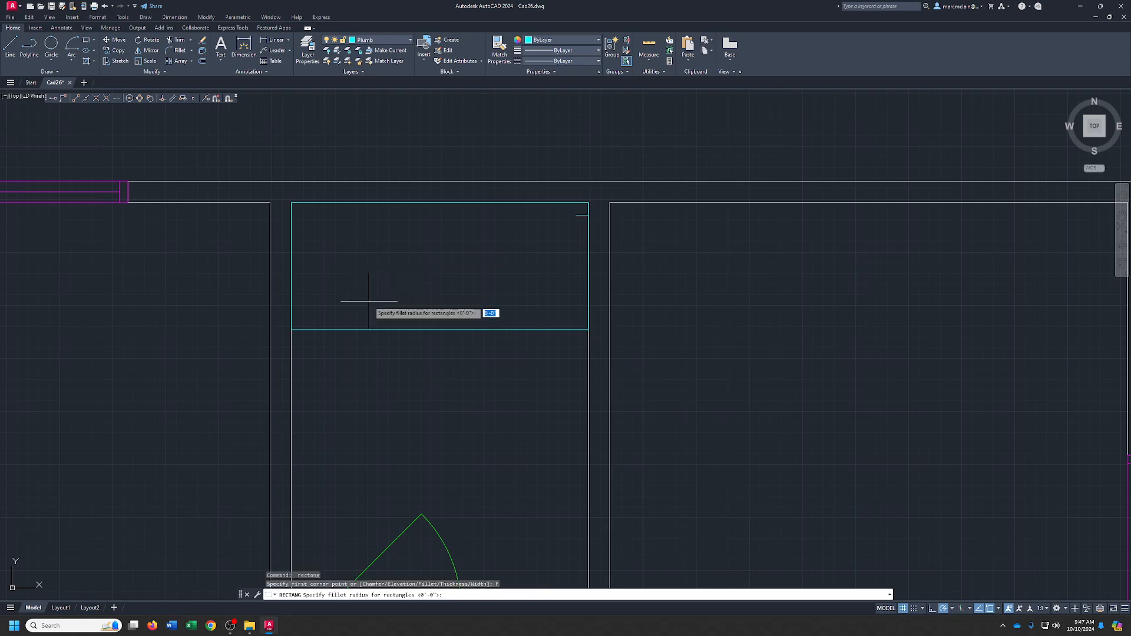
key("Return")
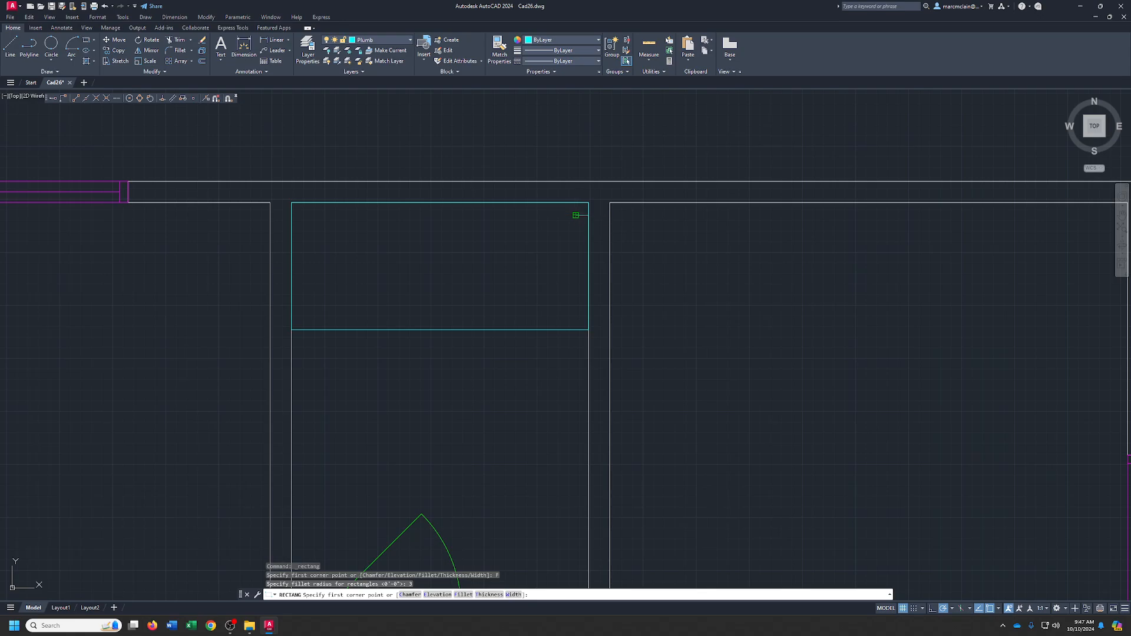
left_click(576, 215)
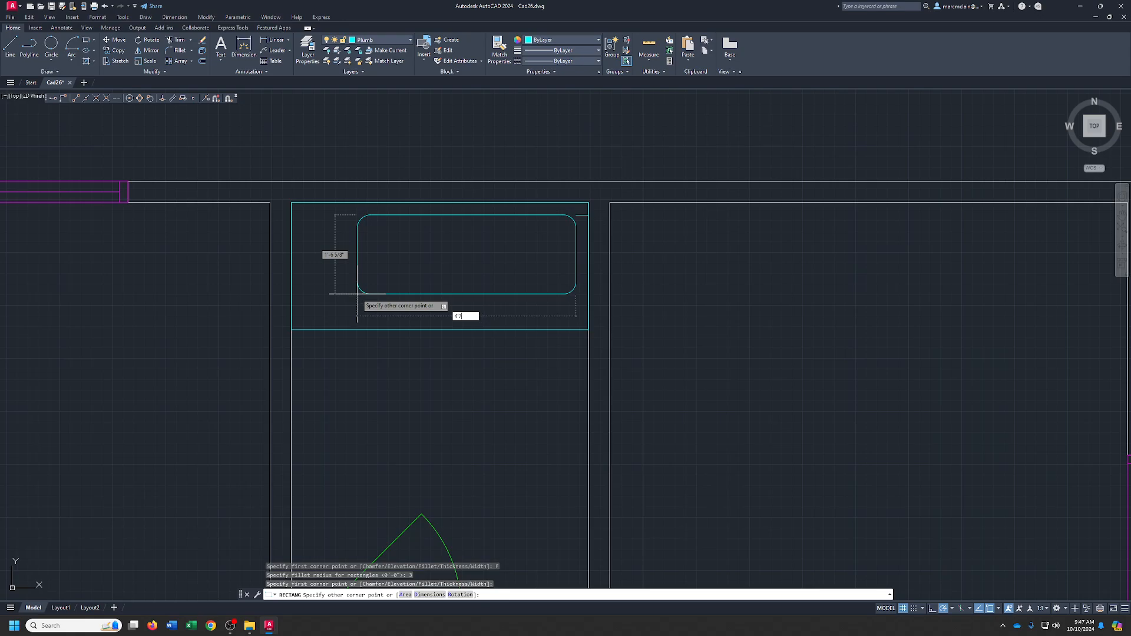
type("4'7")
key("Tab")
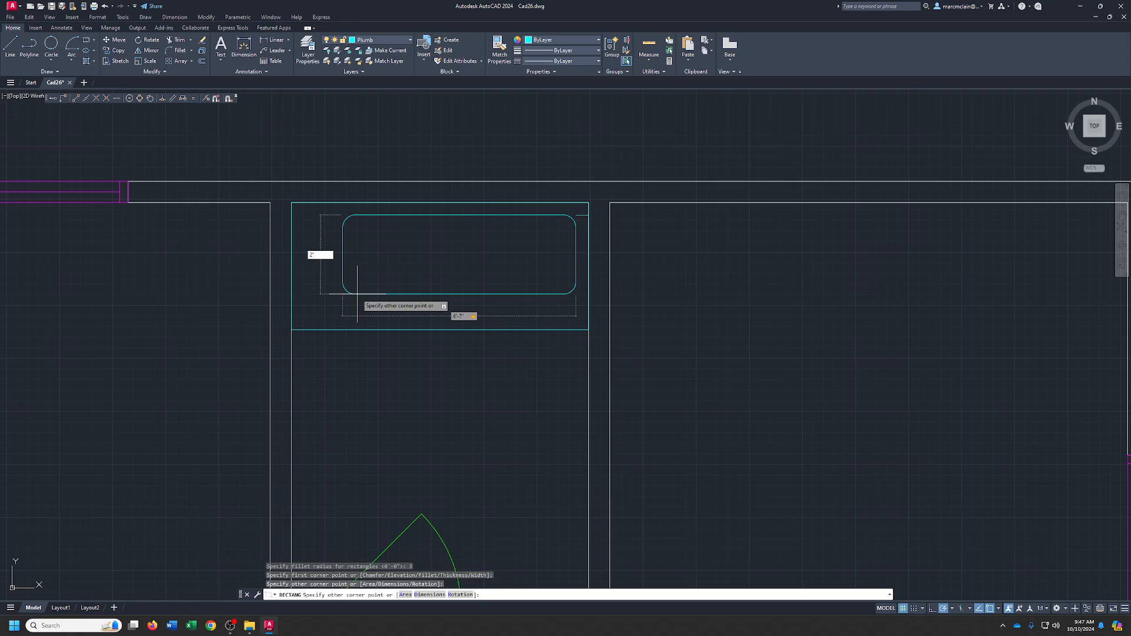
type("2'")
key("Return")
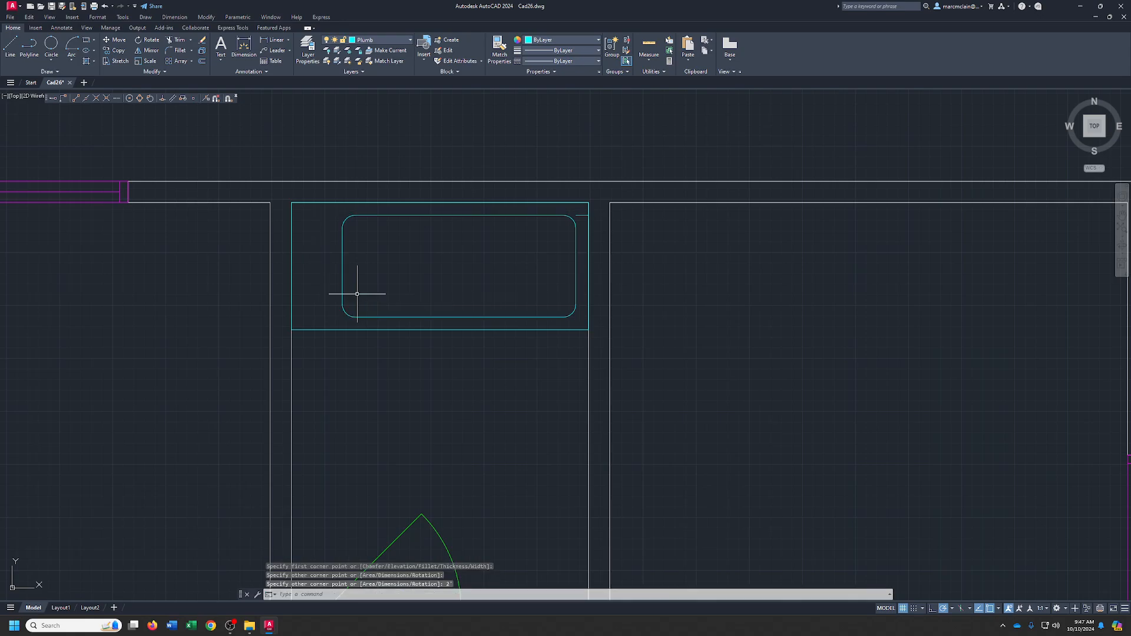
left_click(580, 216)
key("Delete")
Draw a guide line from the bathroom's southeast inside corner about 9" east and 9" north.
scroll(637, 321, "down", 5)
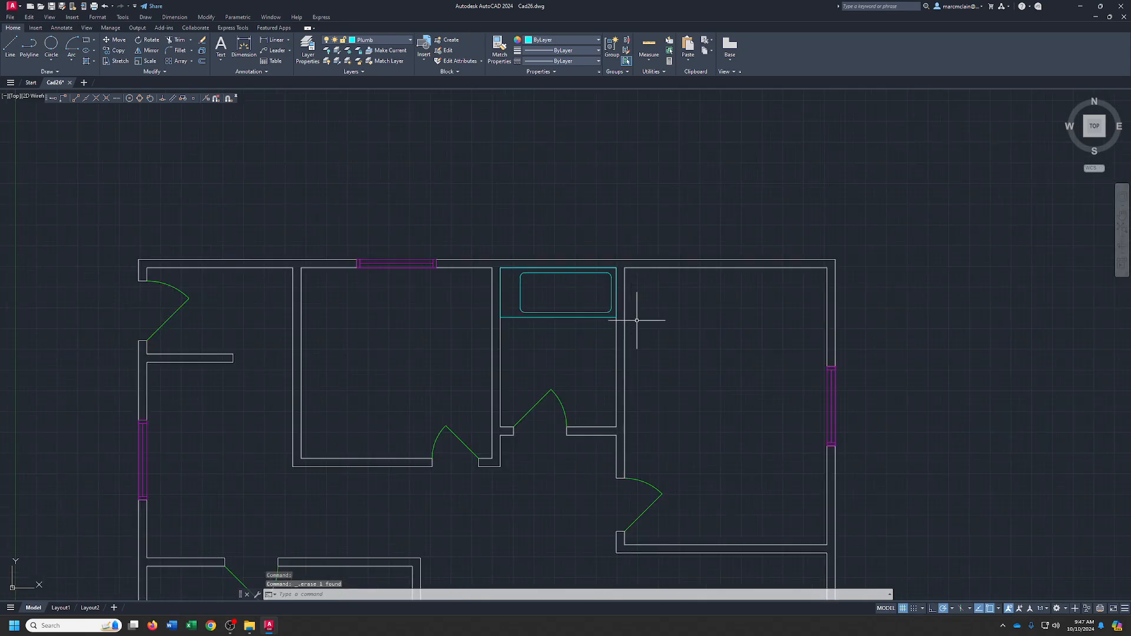
middle_click_drag(637, 320, 563, 311)
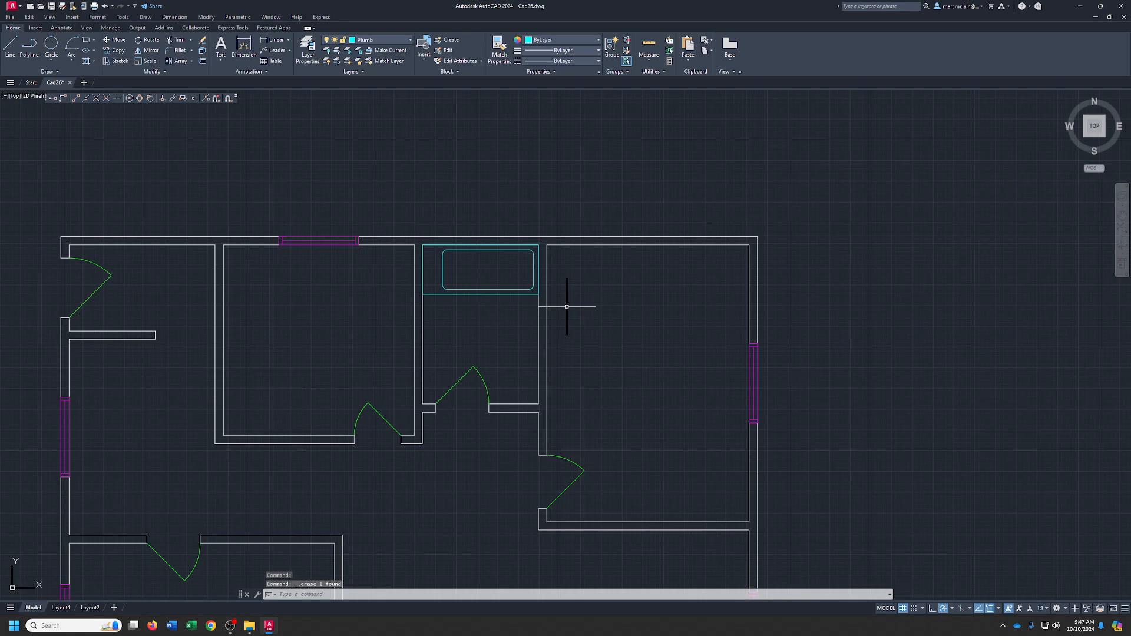
left_click(11, 47)
scroll(536, 403, "up", 4)
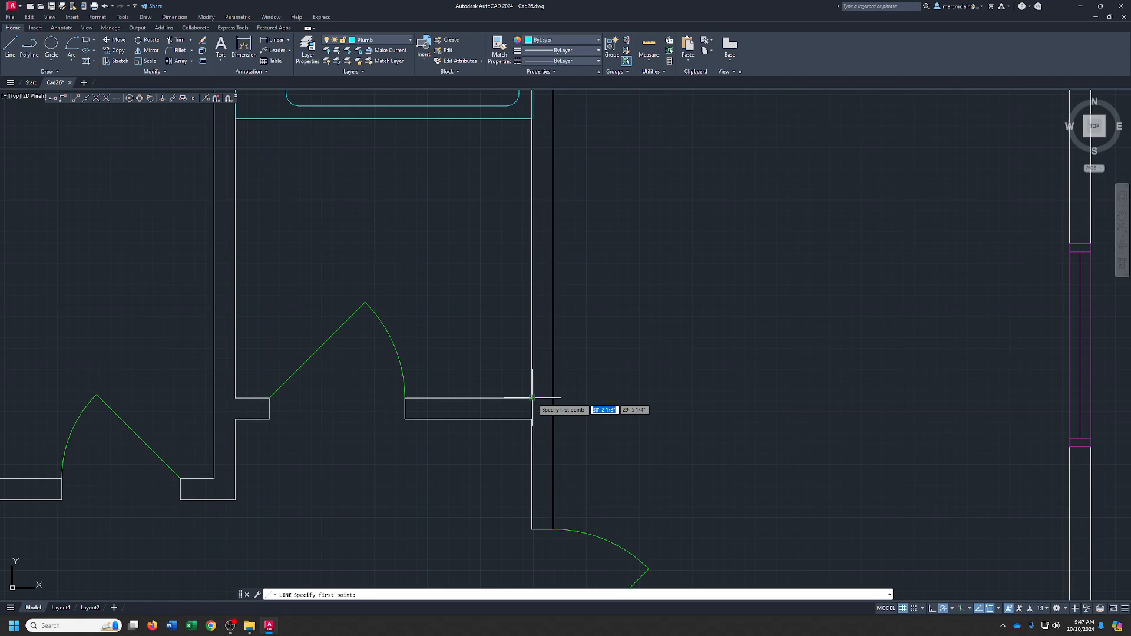
left_click(532, 398)
type("9")
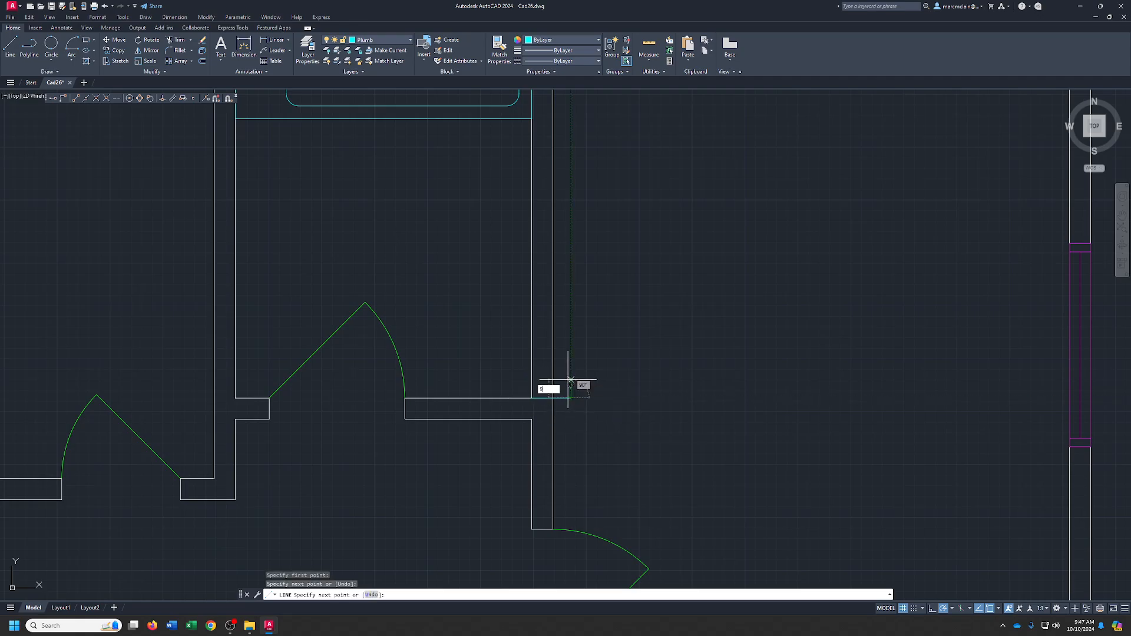
key("Return")
right_click(570, 377)
left_click(589, 386)
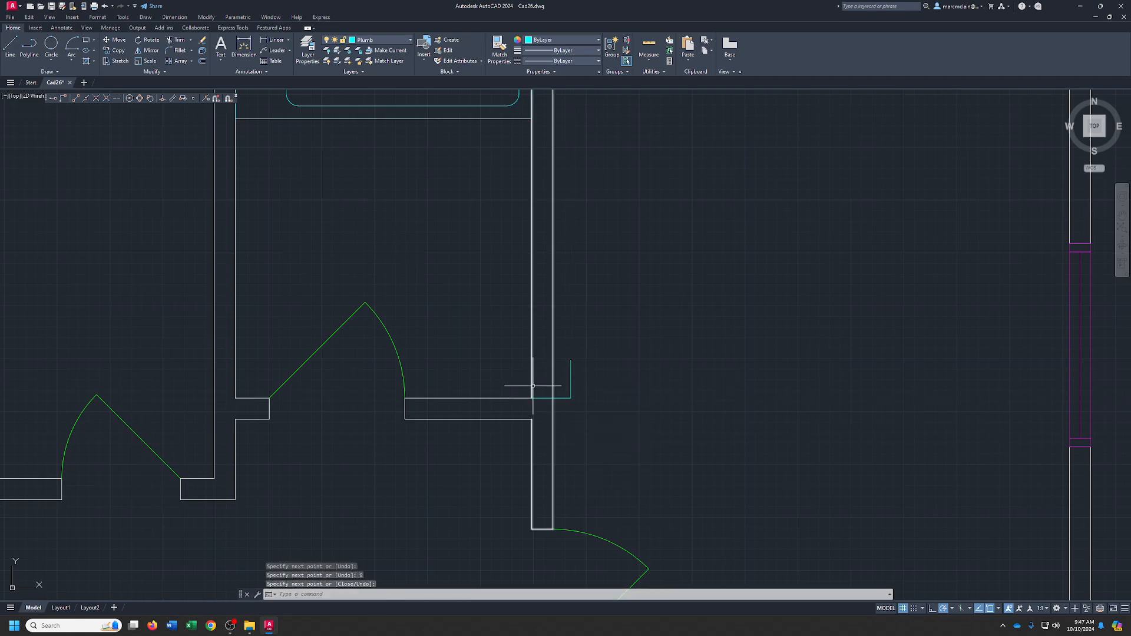
Draw guide lines from the bathroom's southeast inside corner east past the first guide, 2'10" north, and back west to the wall's inner face.
right_click(588, 380)
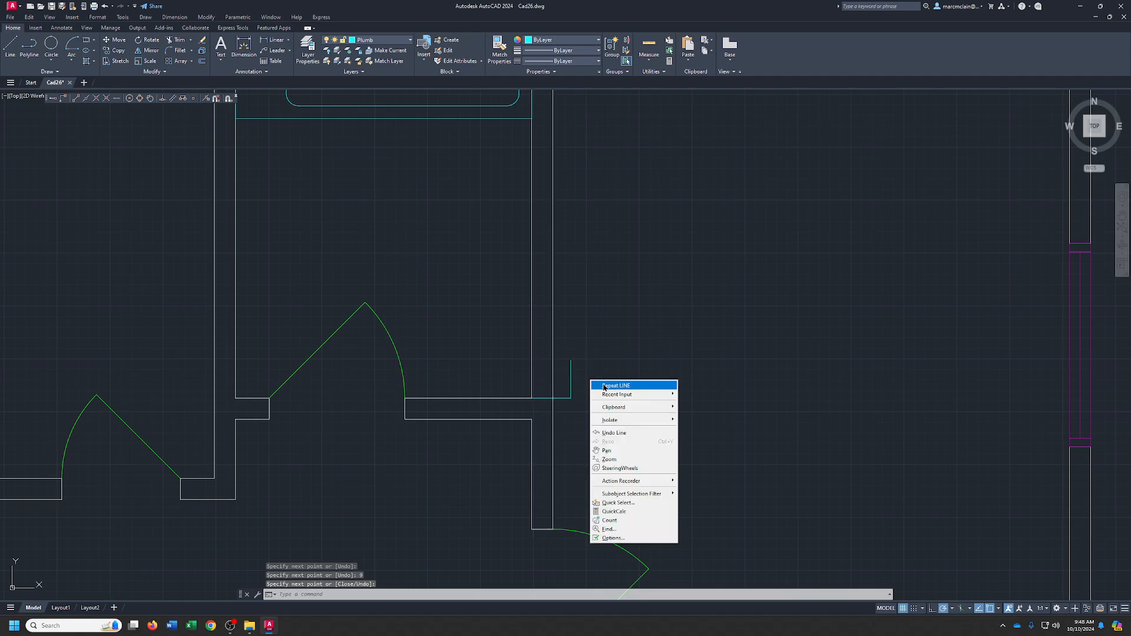
left_click(601, 385)
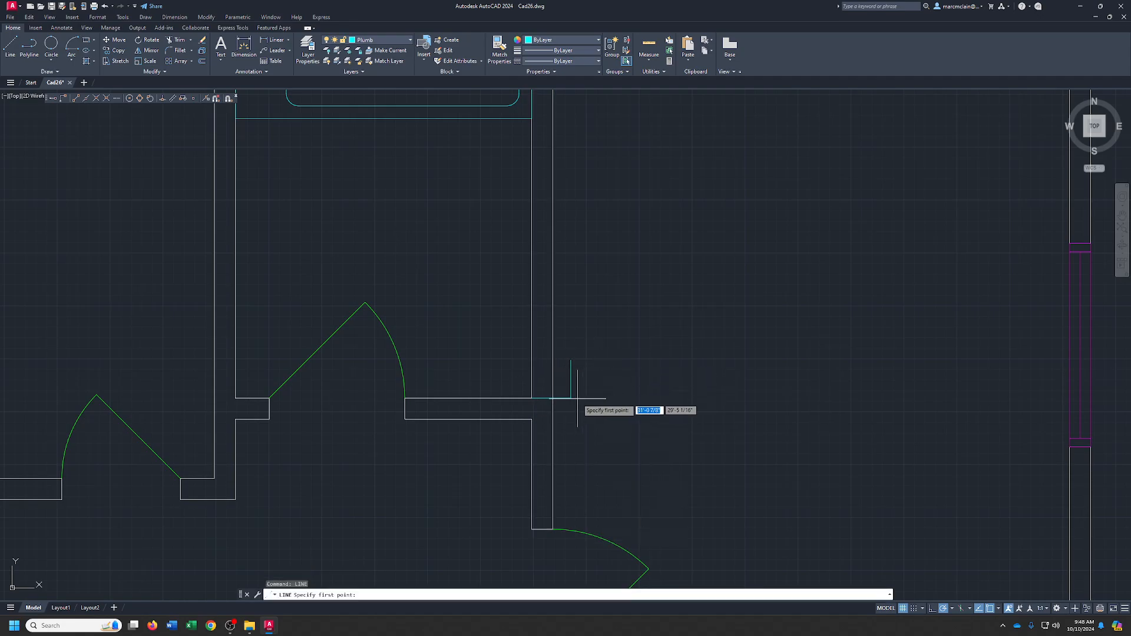
left_click(582, 398)
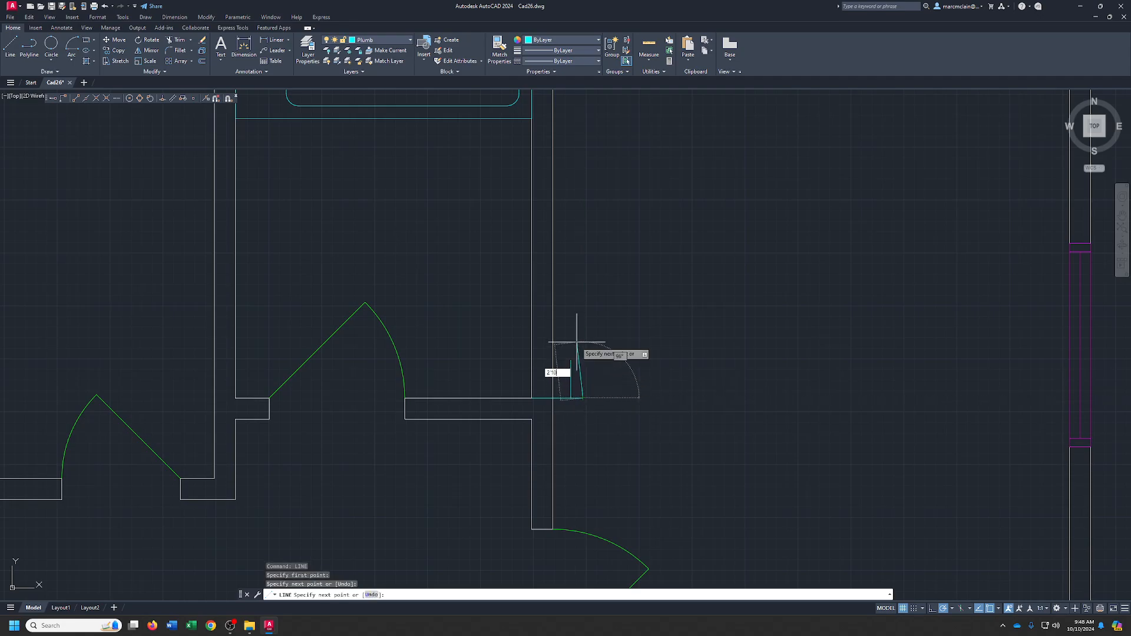
key("Return")
right_click(671, 330)
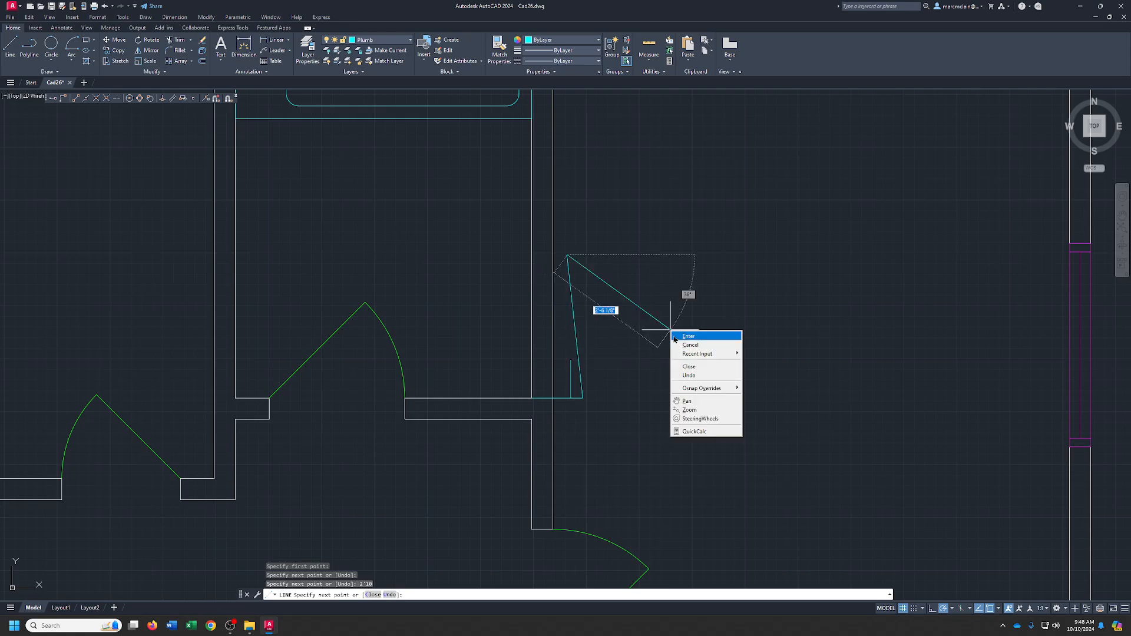
left_click(689, 375)
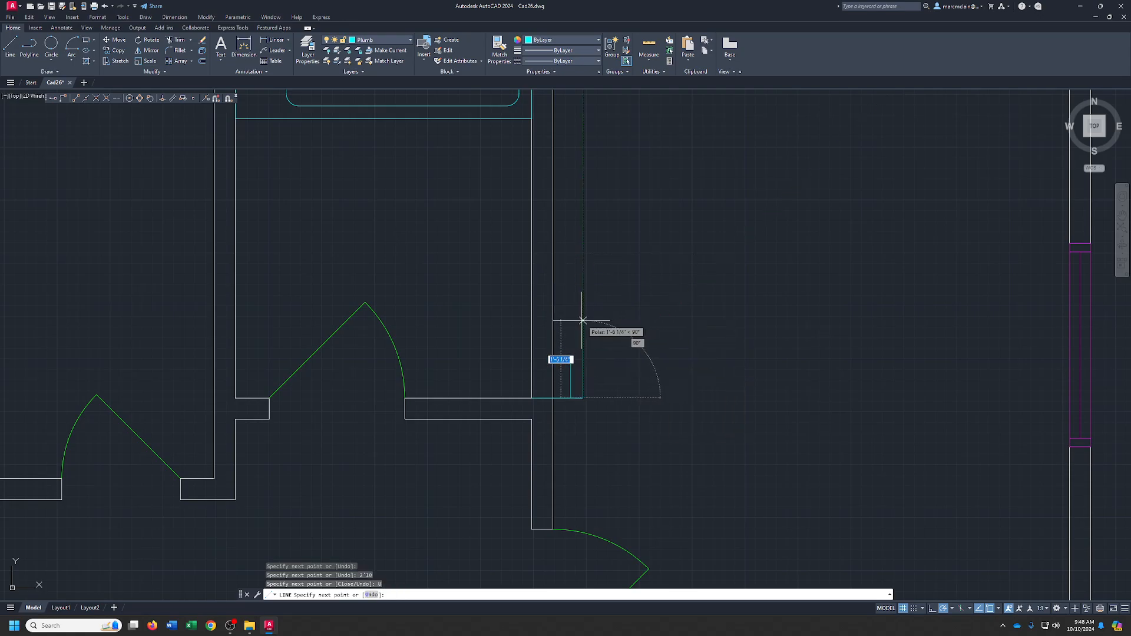
type("2'10")
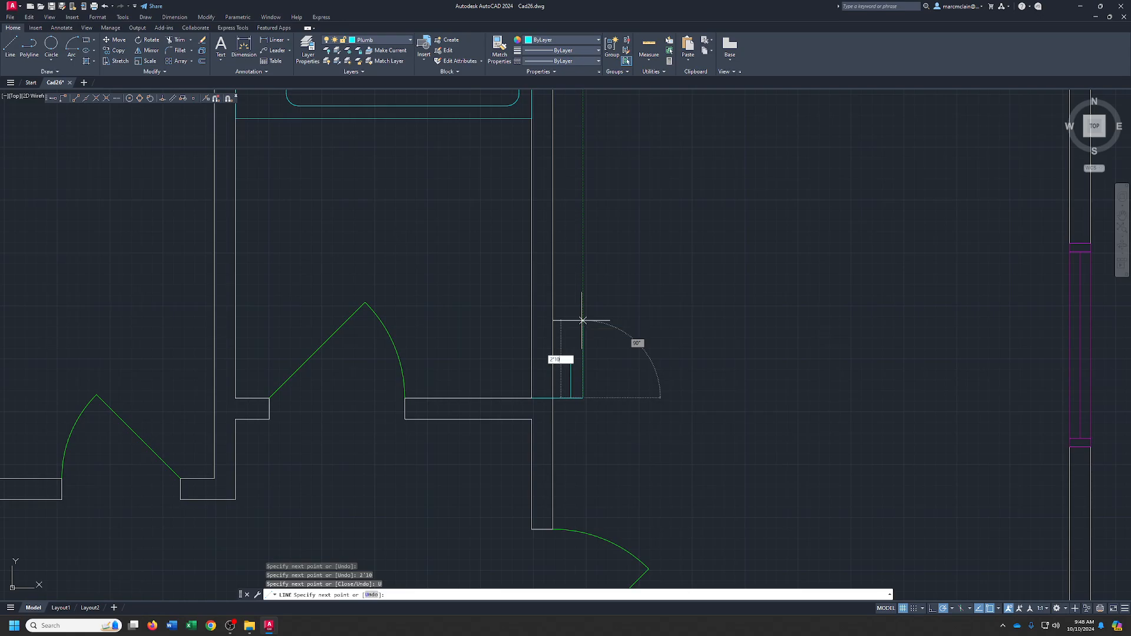
key("Return")
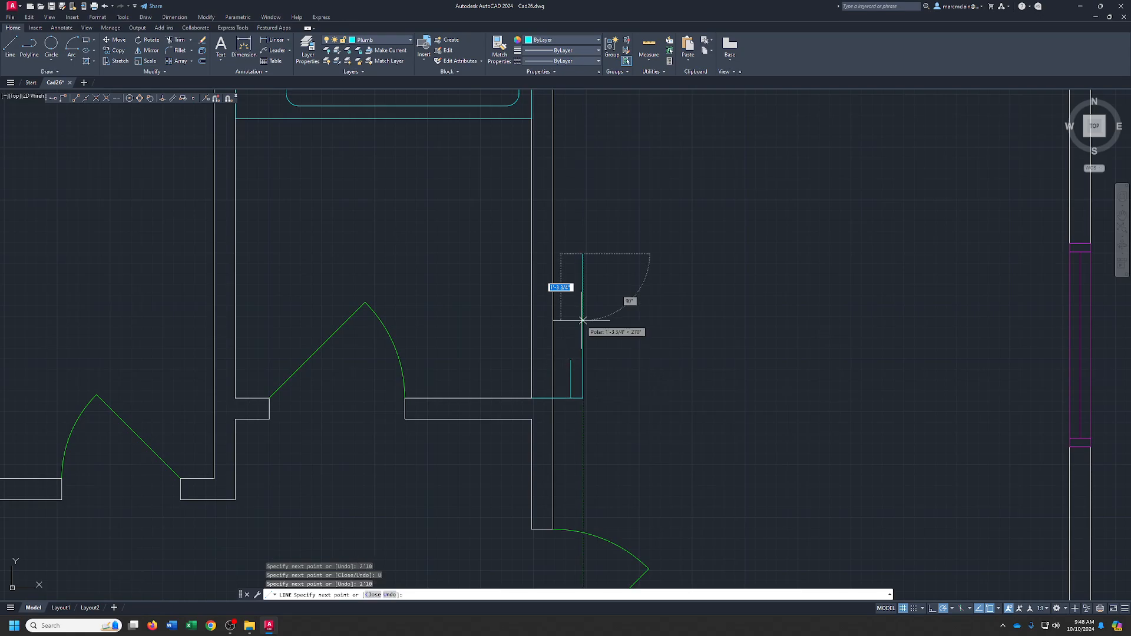
left_click(533, 254)
right_click(532, 254)
left_click(541, 261)
Draw a horizontal guide line between the top of the 9" vertical guide and the east wall's inner face.
right_click(569, 280)
left_click(575, 286)
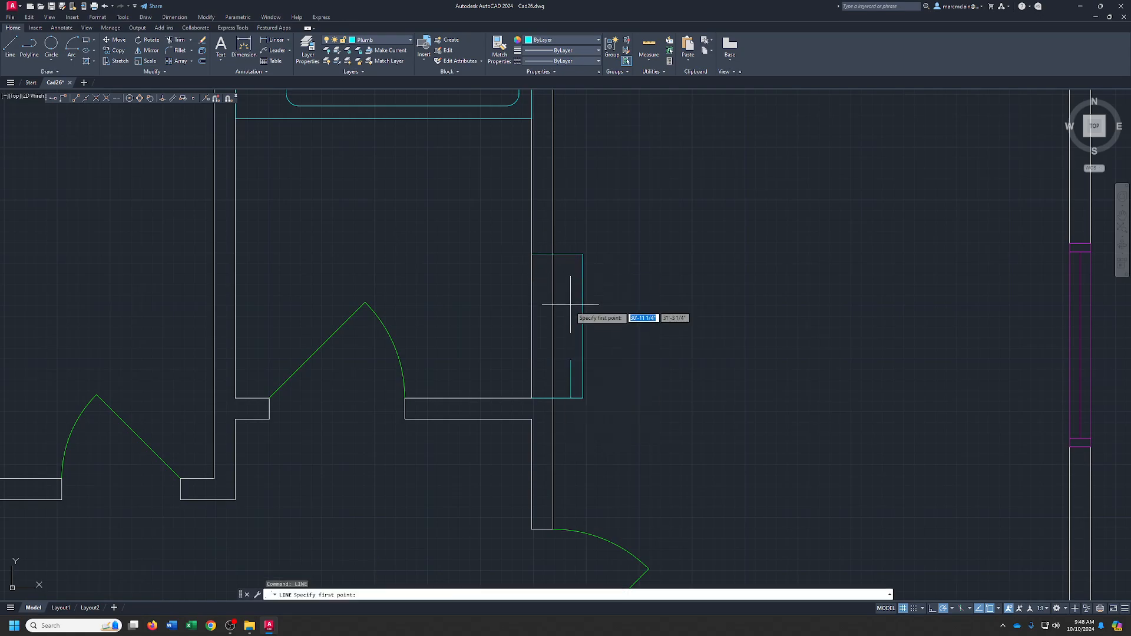
left_click(533, 359)
right_click(536, 358)
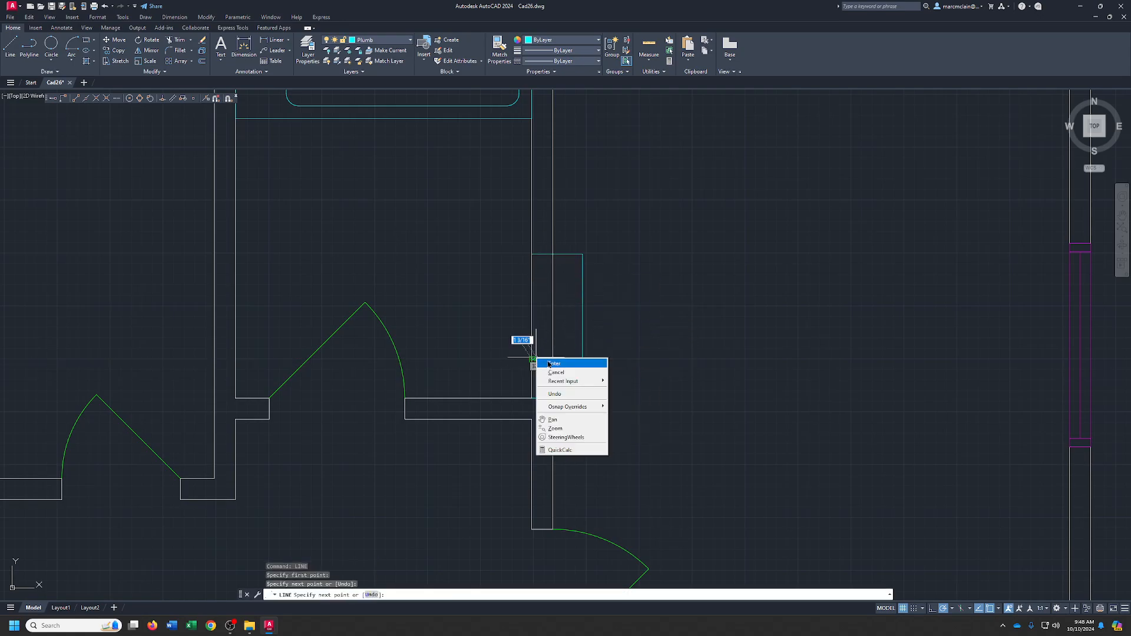
left_click(548, 364)
Delete both vertical guides and the horizontal guides along the bathroom's south corner, keeping the two upper horizontal guides.
double_click(548, 407)
left_click(587, 393)
left_click(576, 407)
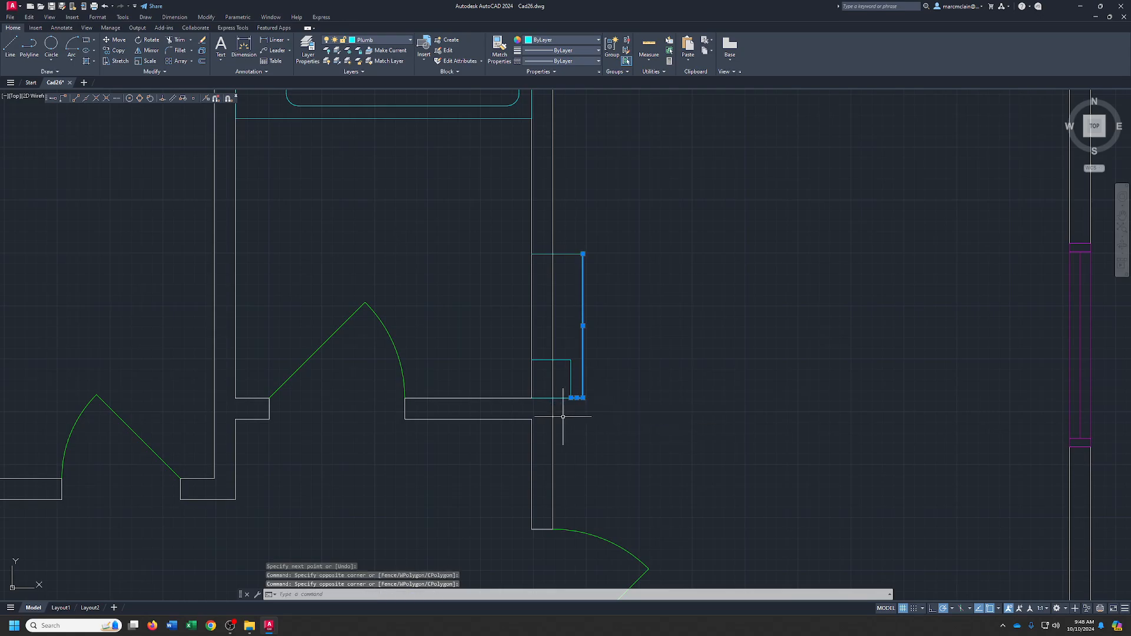
key("Delete")
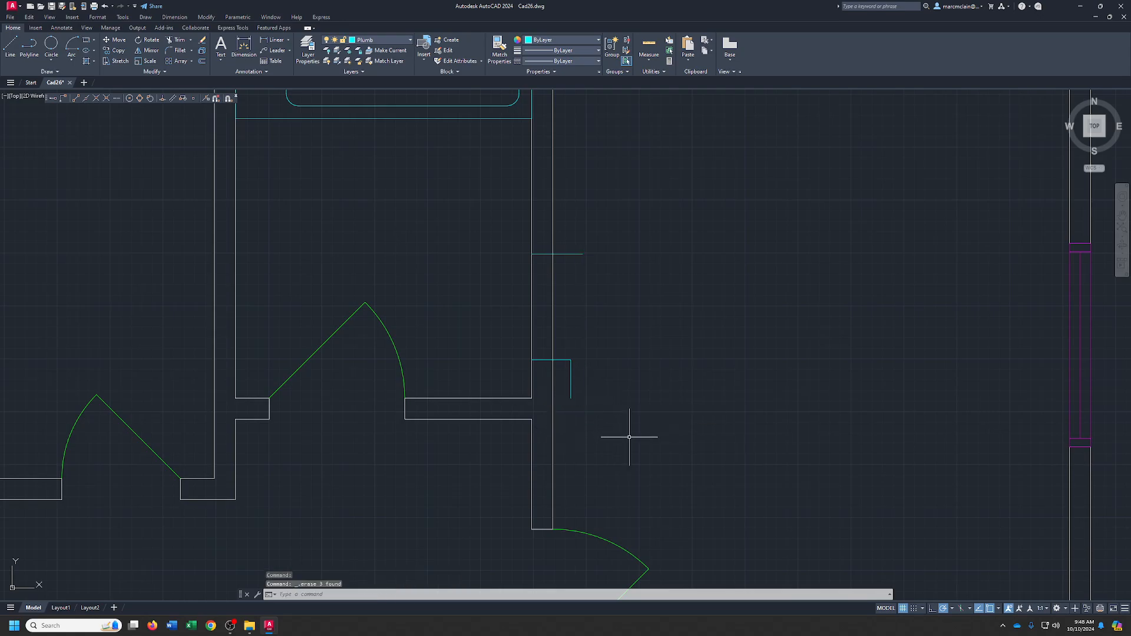
left_click(582, 390)
left_click(568, 397)
key("Delete")
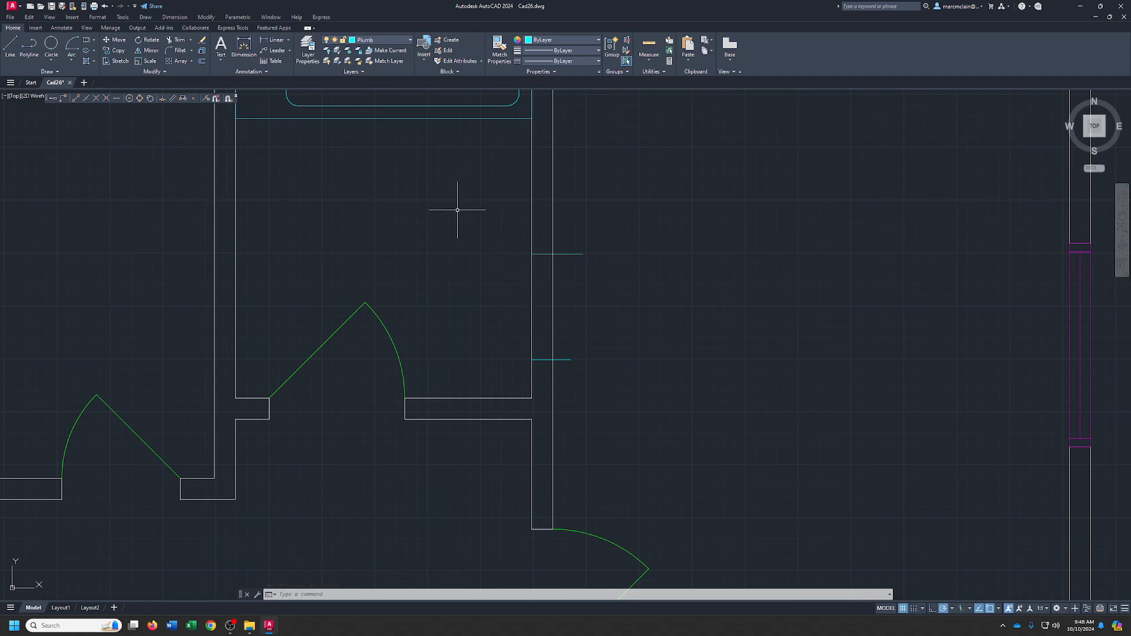
Draw a 10" by 20" rounded rectangle for the toilet tank, northwest from the lower guide's end on the bathroom's east wall.
left_click(86, 41)
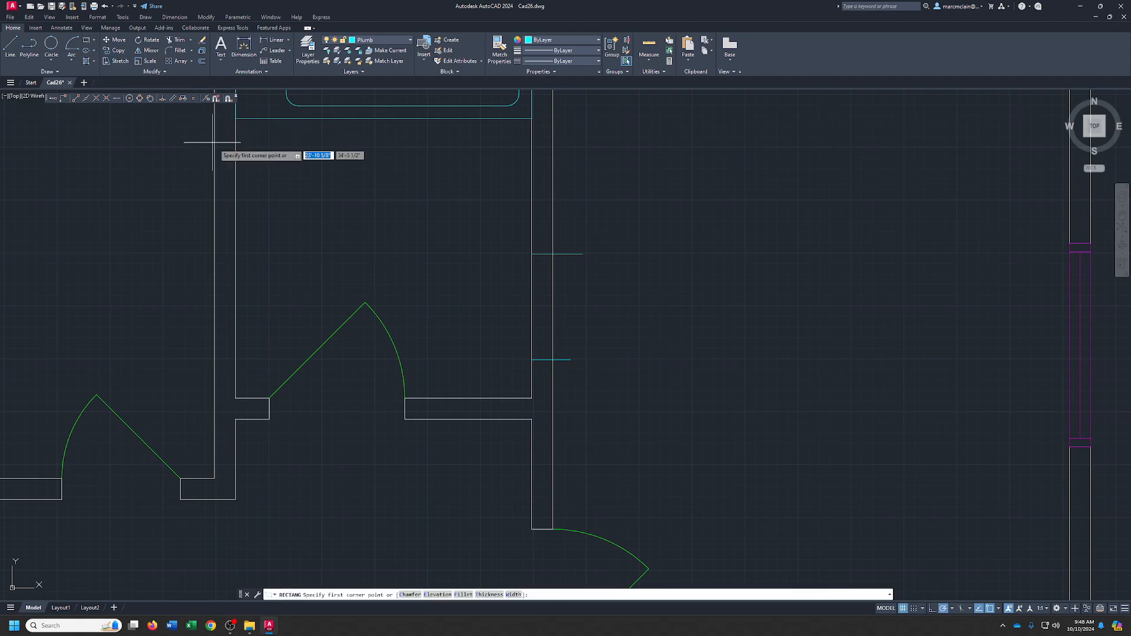
left_click(532, 359)
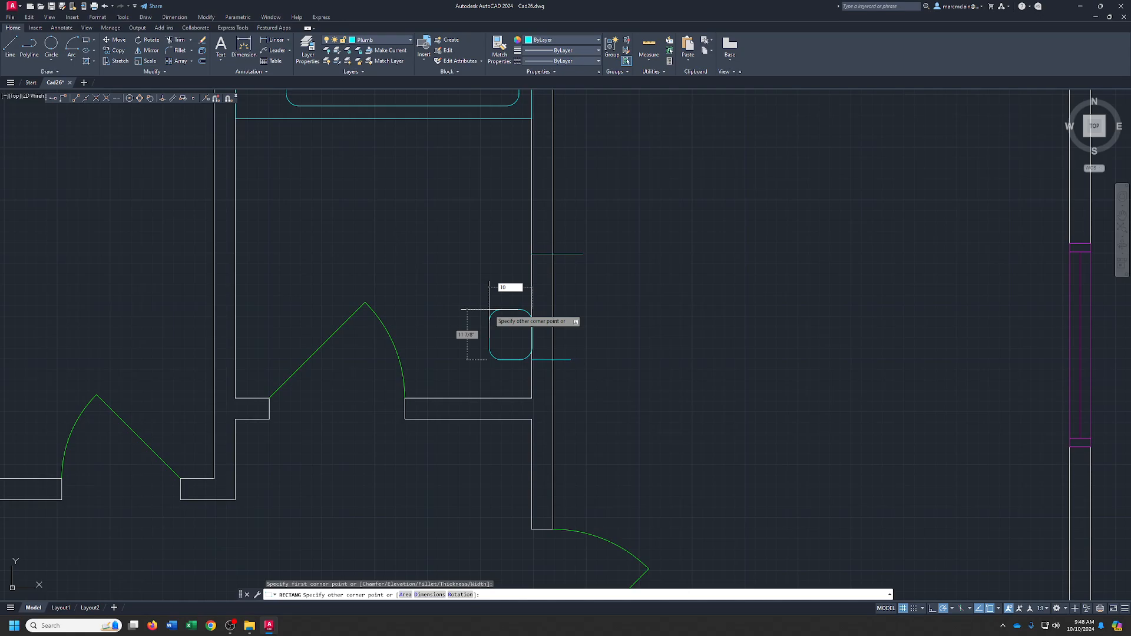
type("10")
key("Tab")
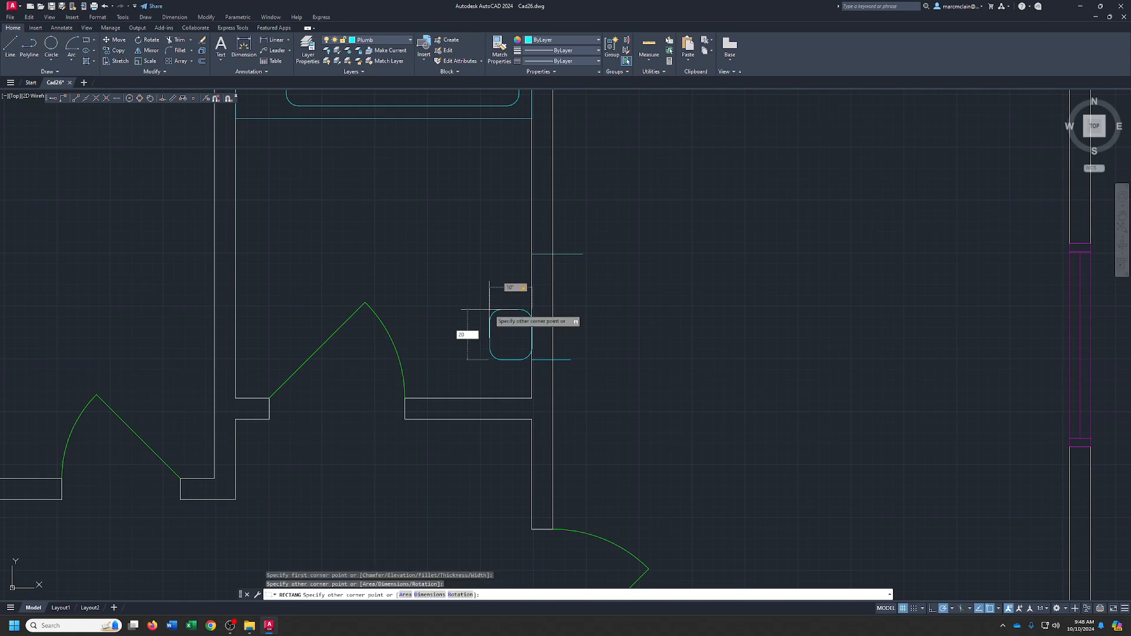
key("Return")
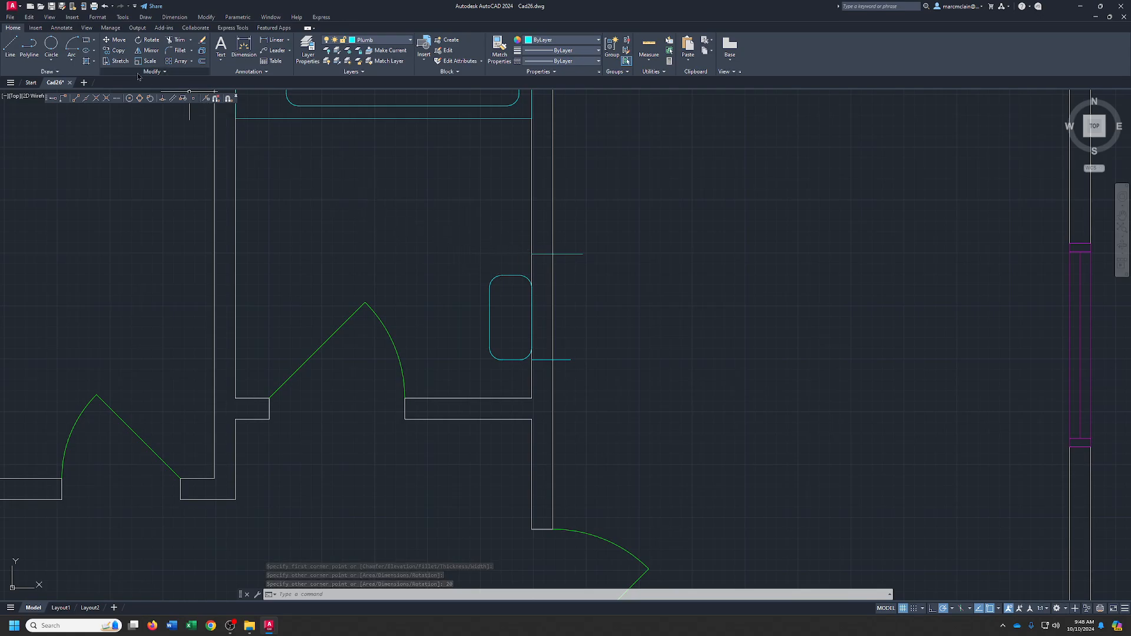
Draw the toilet bowl as an ellipse from the midpoint of the tank's west side, with a 1'3" axis westward and 6" to the other axis.
left_click(92, 52)
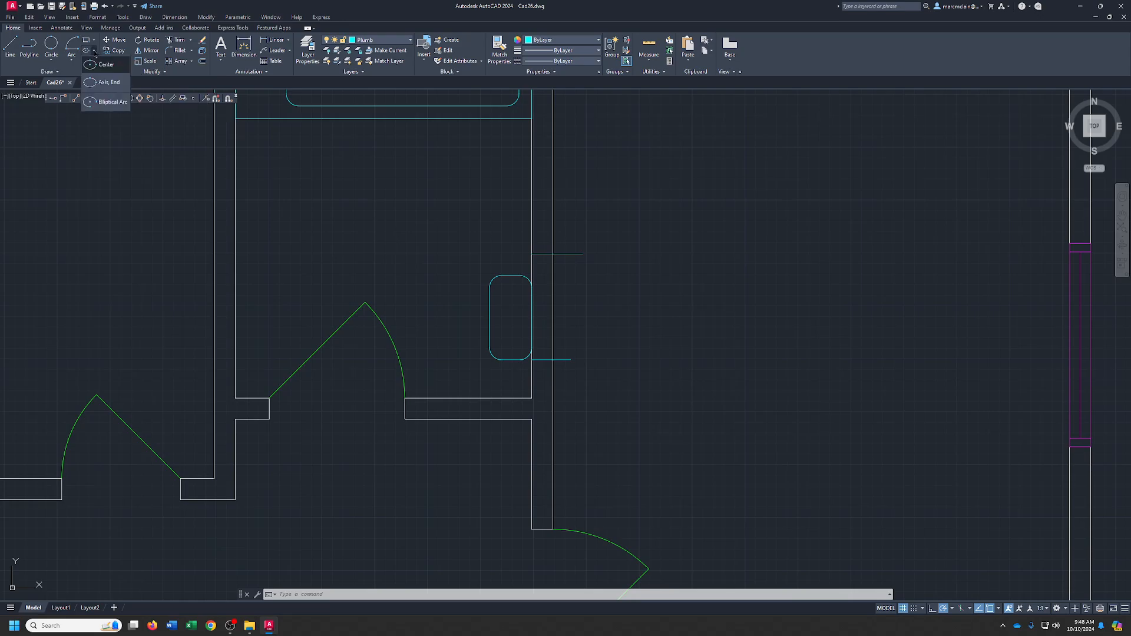
left_click(102, 83)
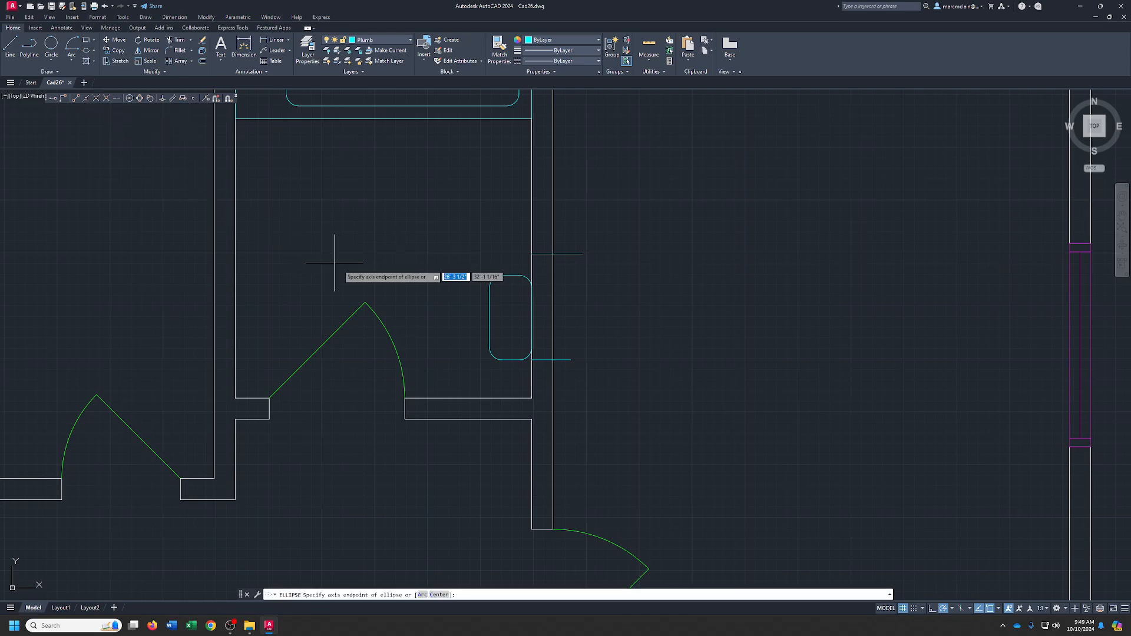
left_click(511, 318)
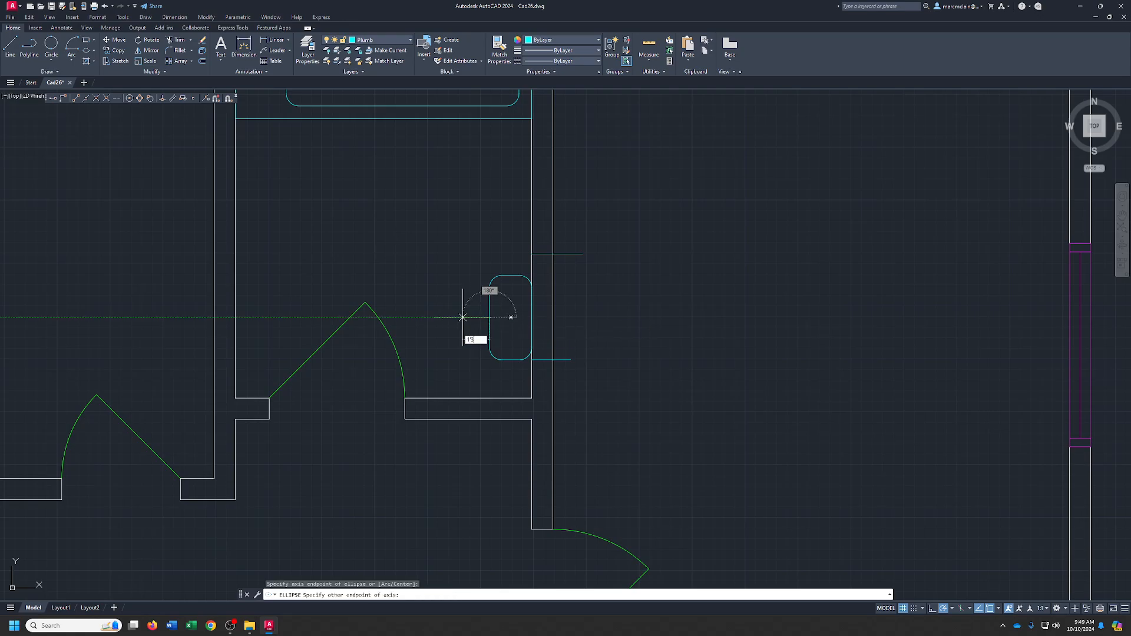
key("Return")
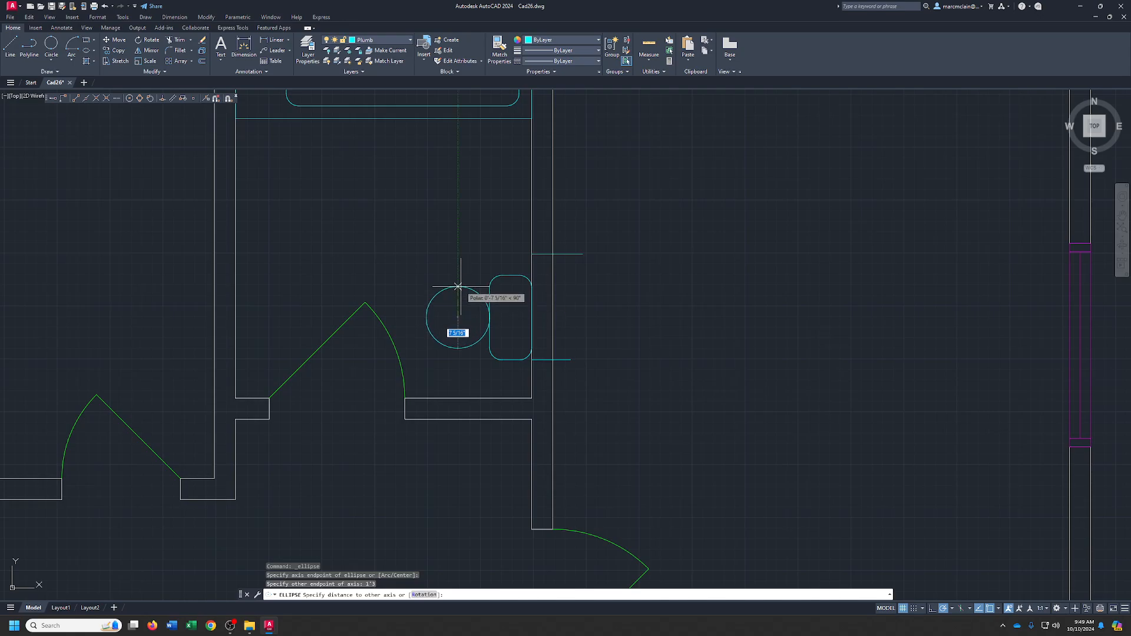
type("6")
key("Return")
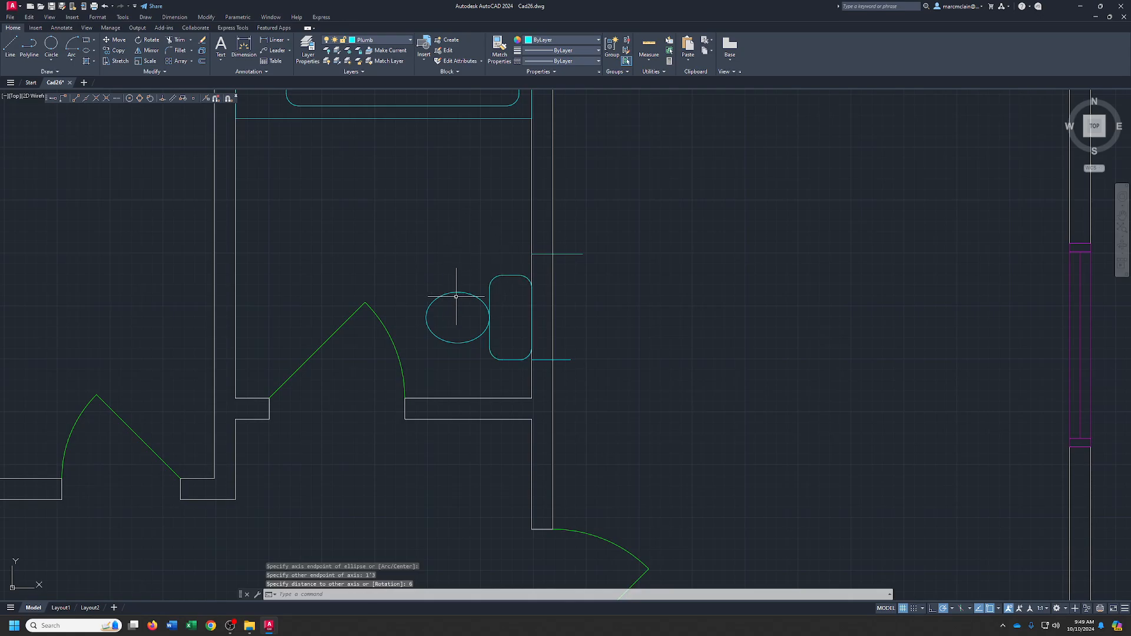
Delete the lower horizontal guide line that extends east through the wall from the toilet tank's corner.
middle_click_drag(627, 300, 627, 340)
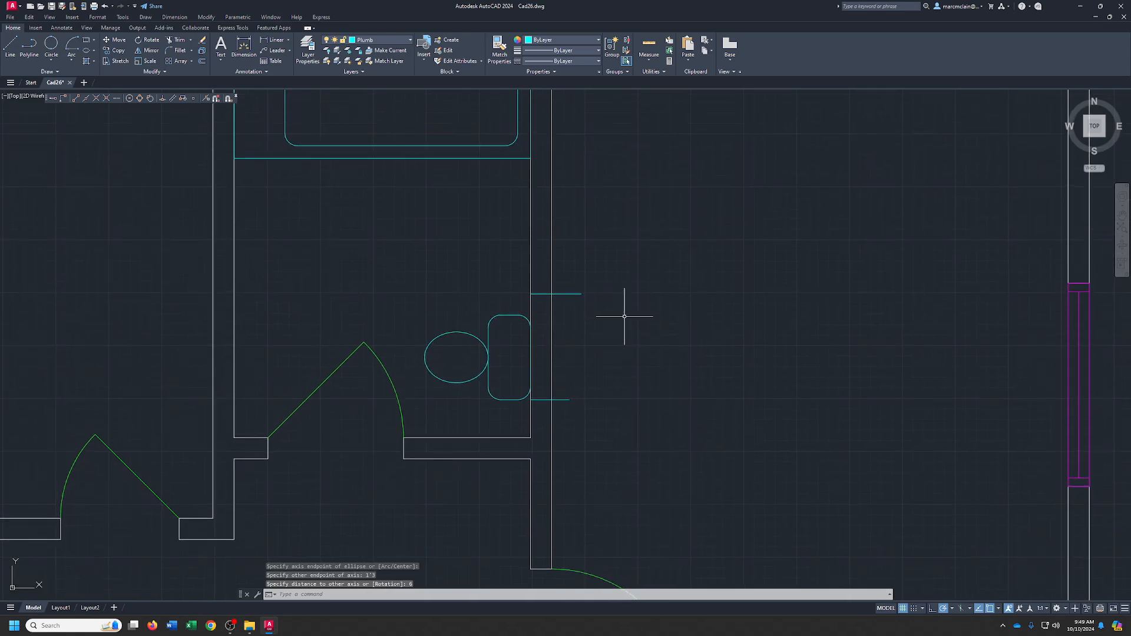
left_click(579, 383)
left_click(566, 407)
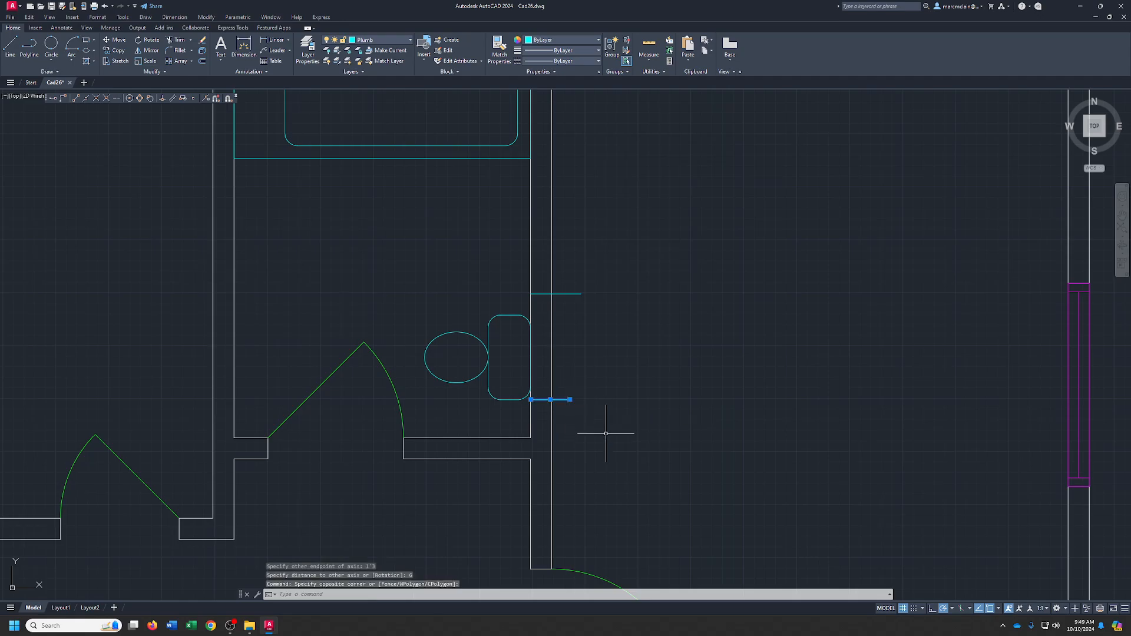
key("Delete")
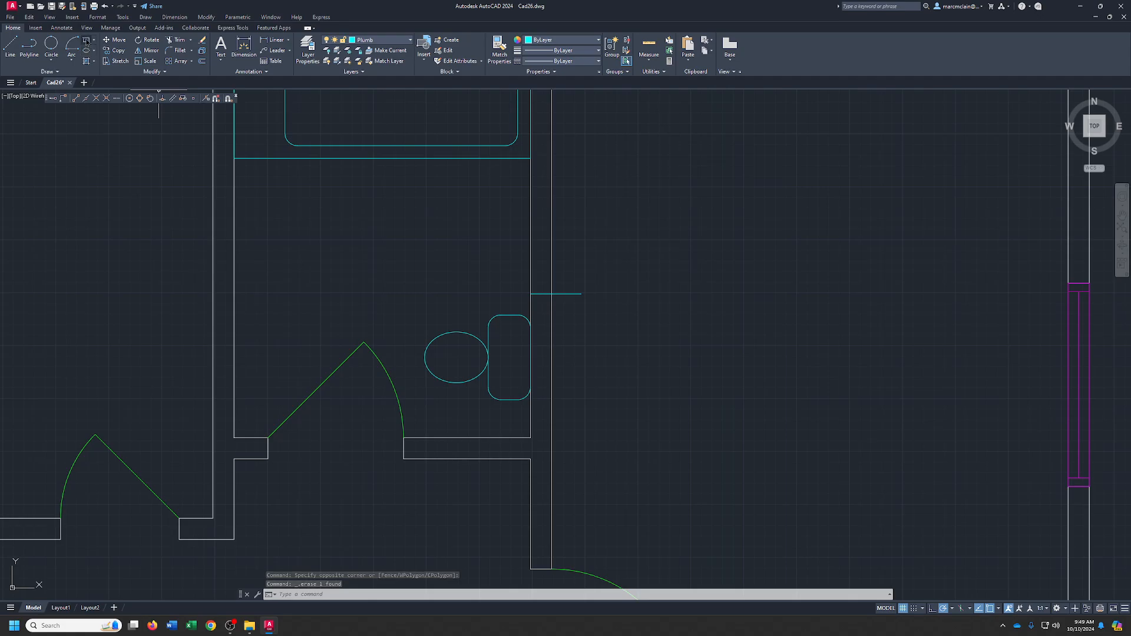
Draw a 20" by 30" rounded rectangle for the sink counter, northwest from the remaining guide's end on the bathroom's east wall, and delete that guide.
left_click(87, 40)
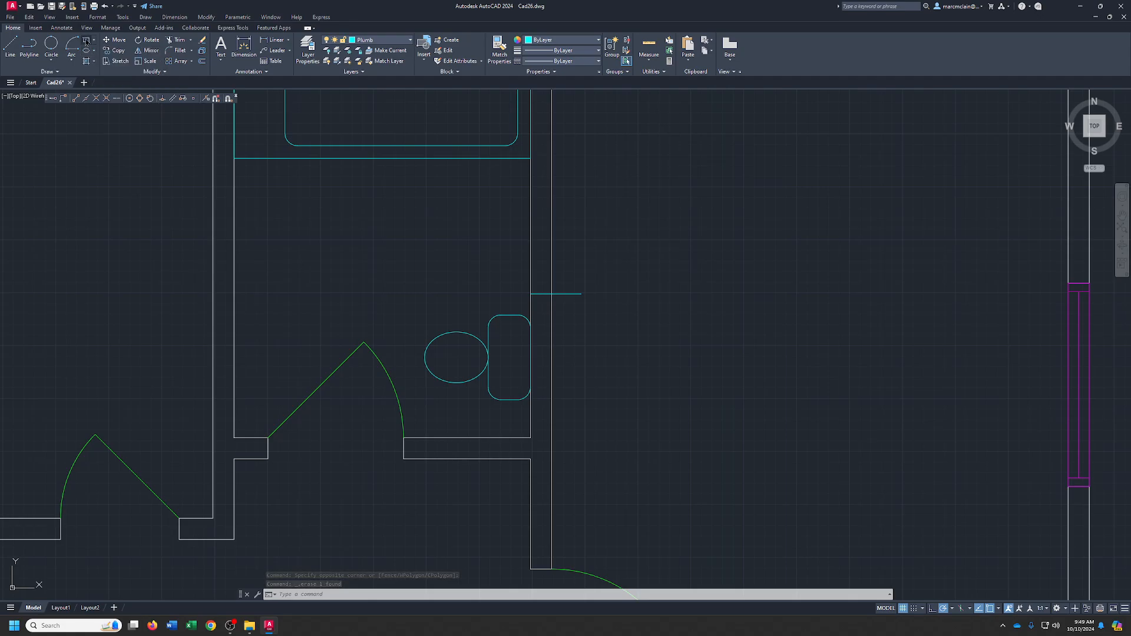
left_click(527, 296)
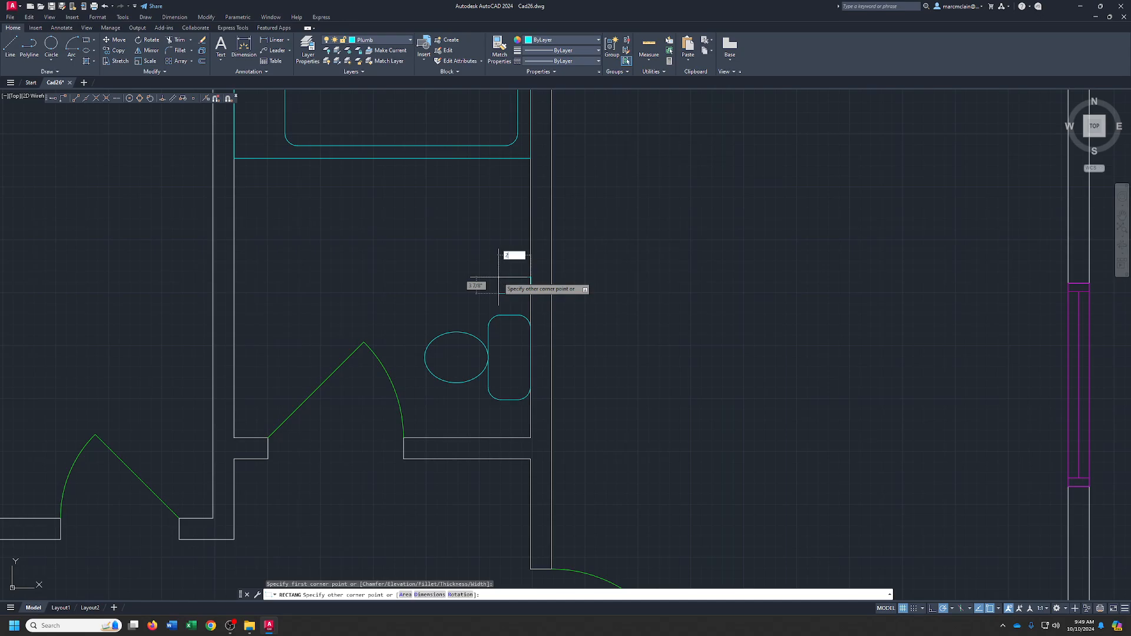
key("Tab")
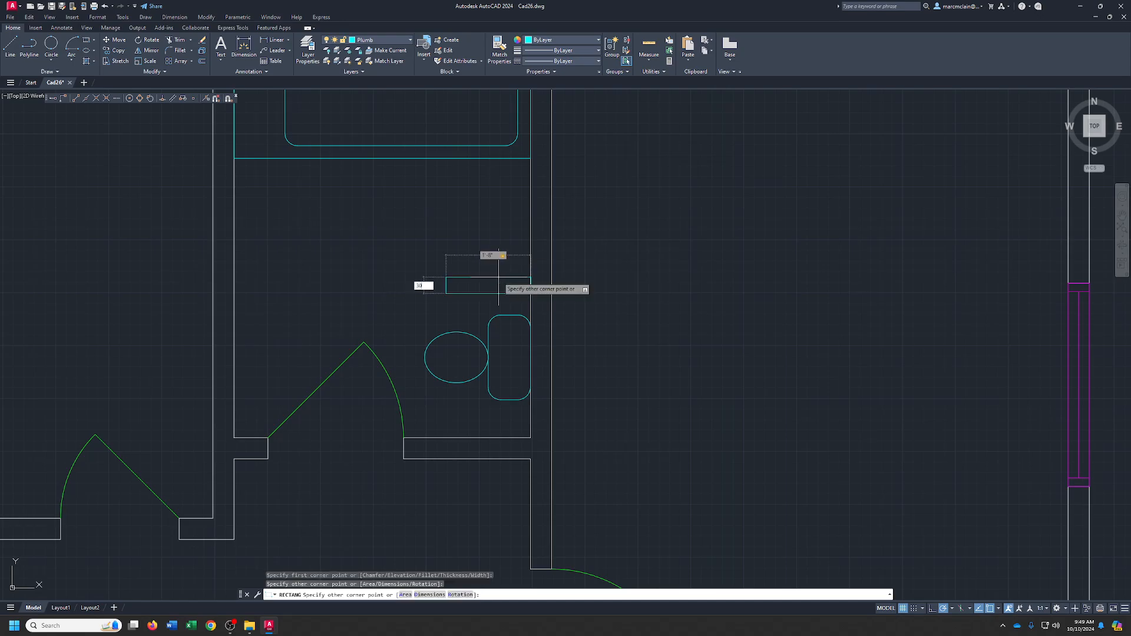
key("Return")
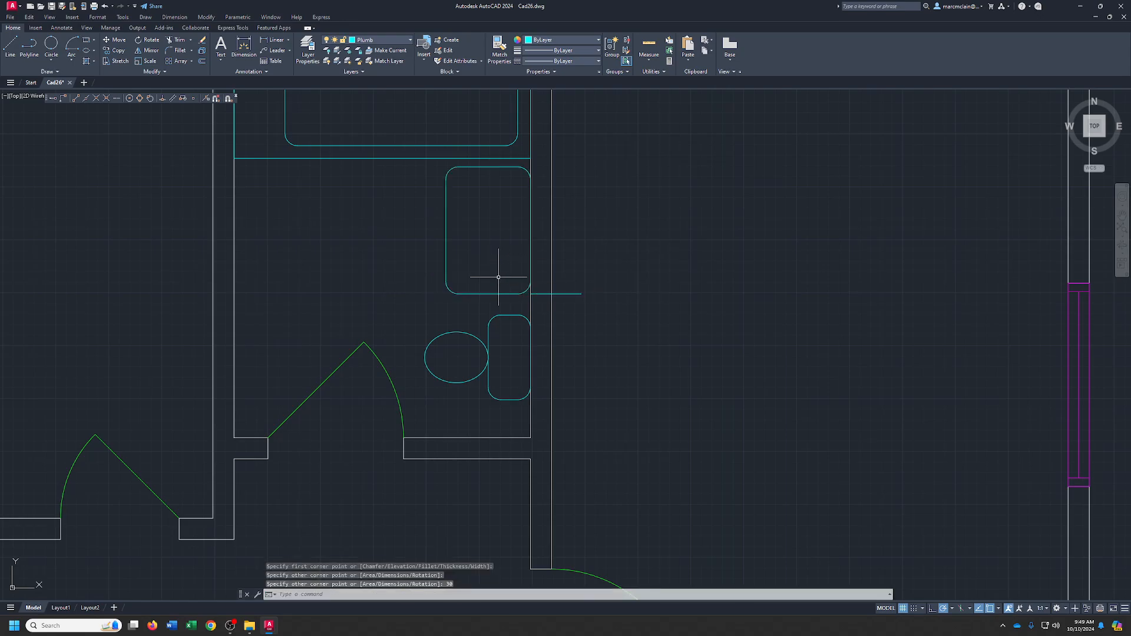
left_click(583, 283)
left_click(578, 300)
key("Delete")
Draw the sink basin as an ellipse centred in the counter rectangle, 9" northward from the centre and 7" to the other axis.
middle_click_drag(521, 230, 517, 265)
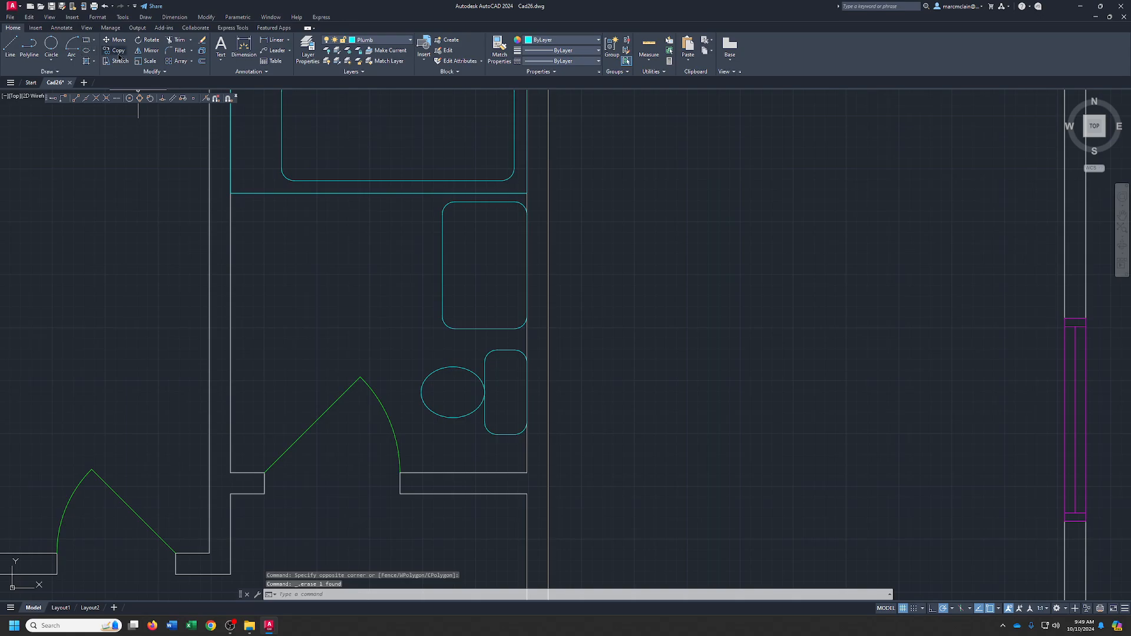
left_click(95, 53)
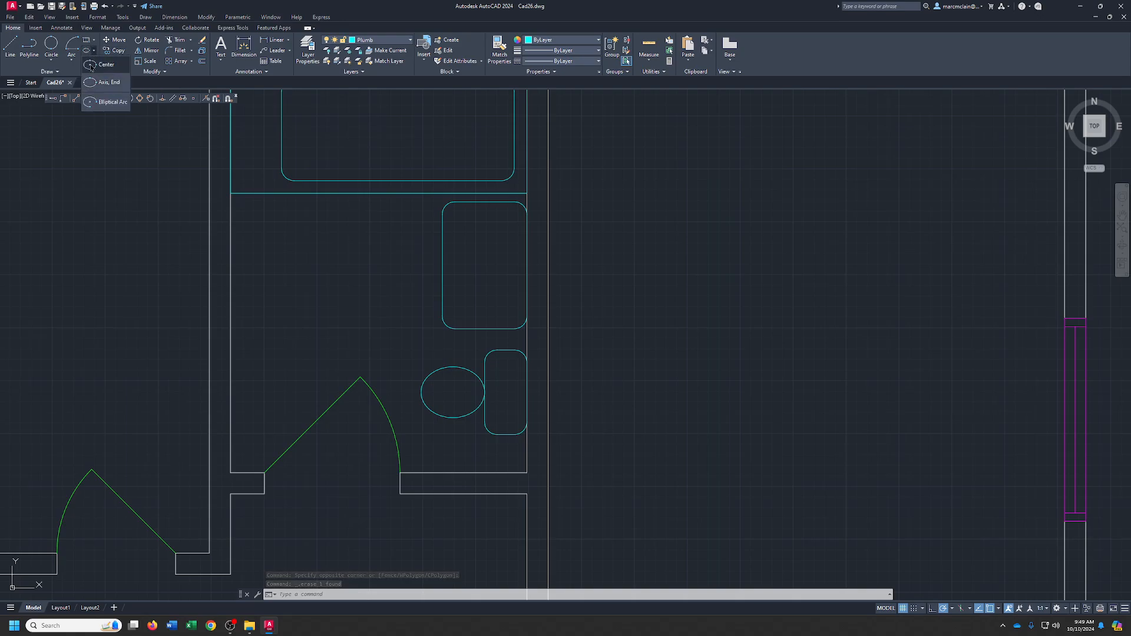
left_click(100, 80)
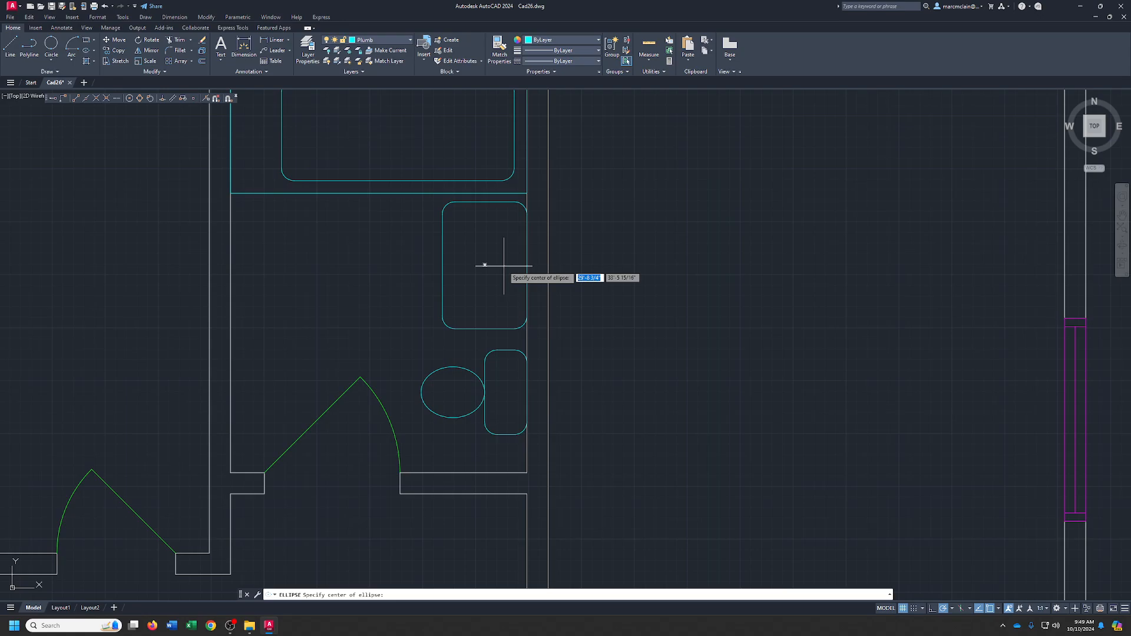
left_click(484, 254)
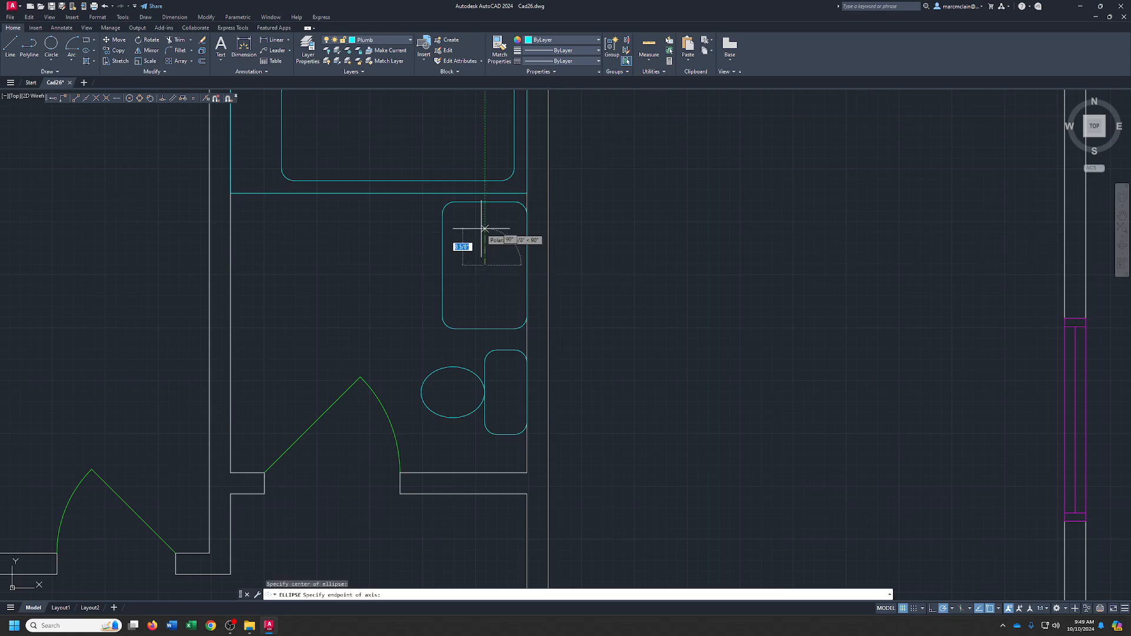
type("9")
key("Return")
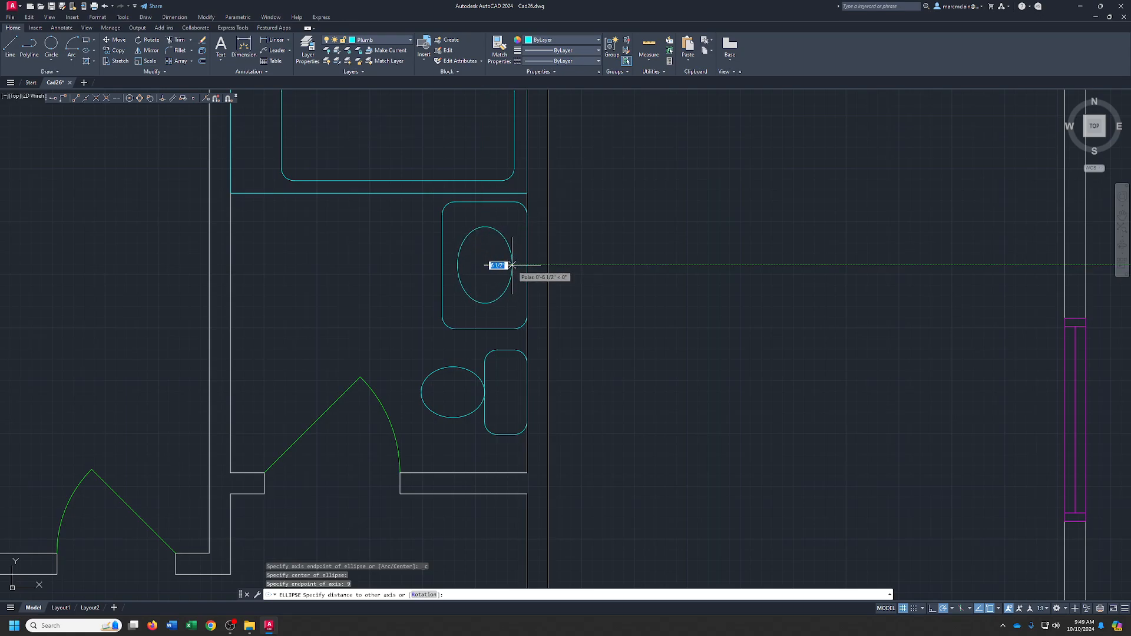
type("7")
key("Return")
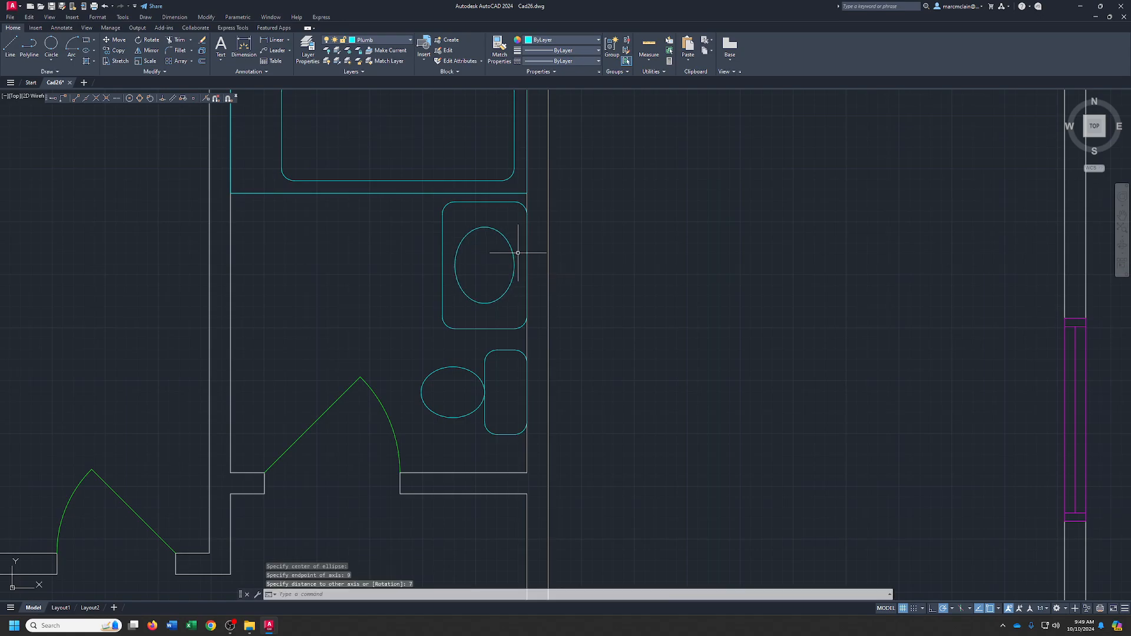
Show the whole floor plan in view and save the drawing.
scroll(603, 302, "down", 10)
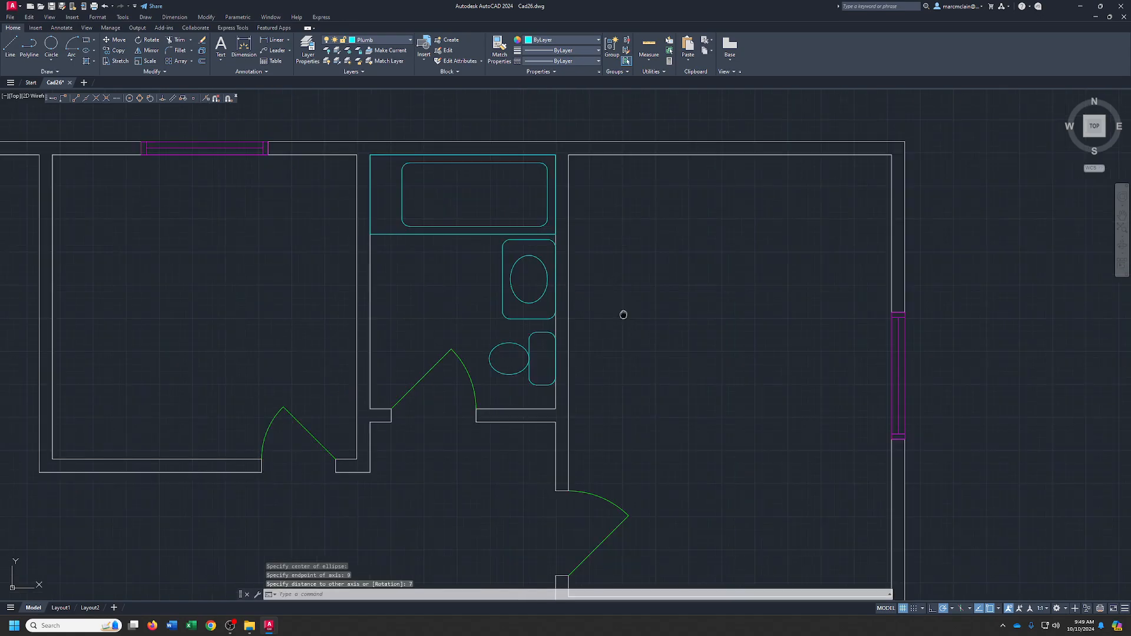
scroll(625, 289, "up", 5)
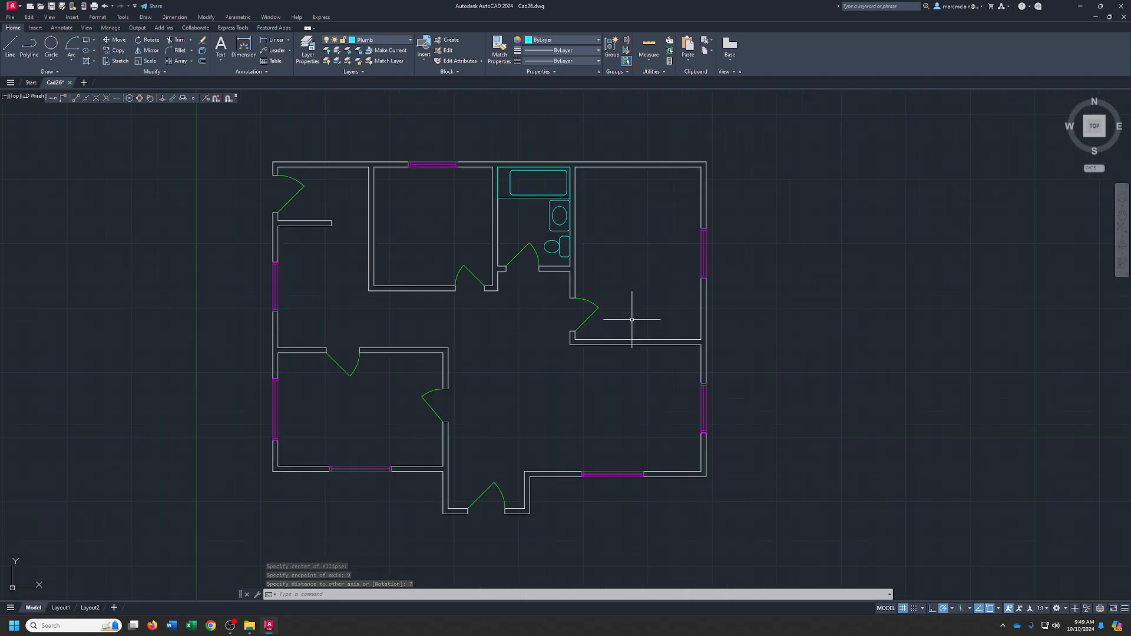
left_click(51, 7)
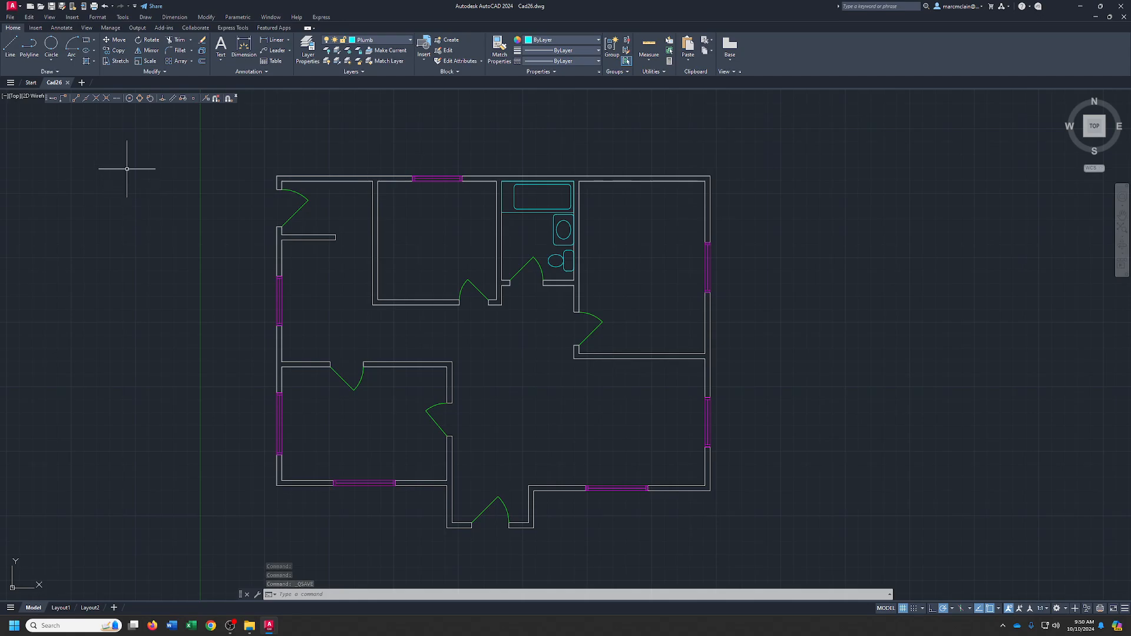
Set the plot to use AutoCAD PDF (General Documentation).pc3 with the plot centred, and check its preview.
left_click(93, 6)
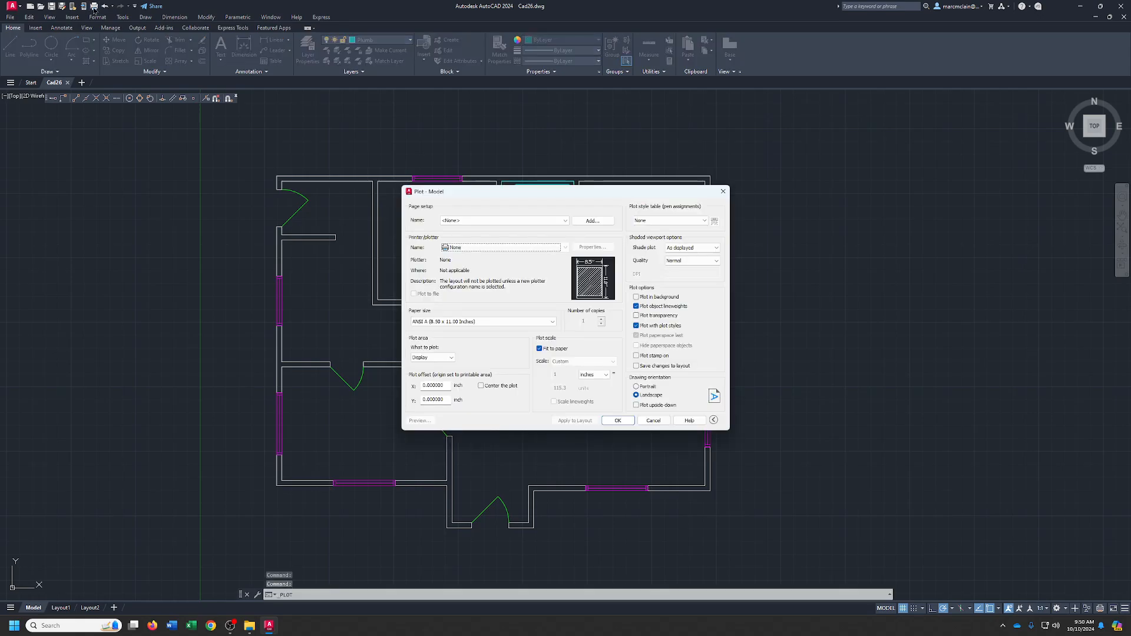
left_click(565, 248)
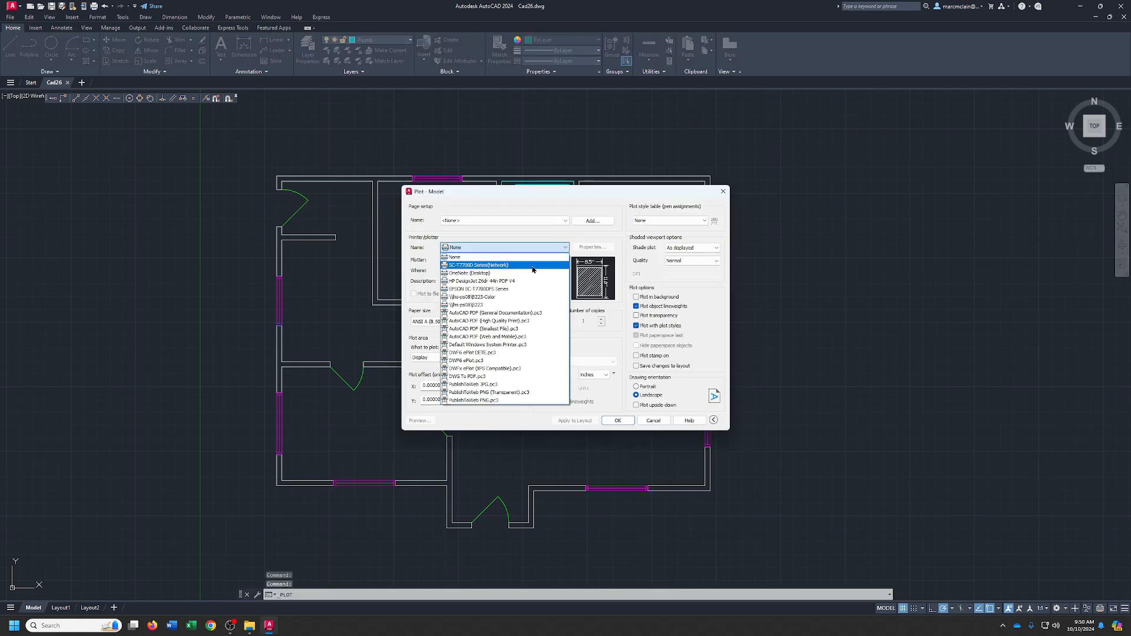
left_click(472, 314)
left_click(493, 386)
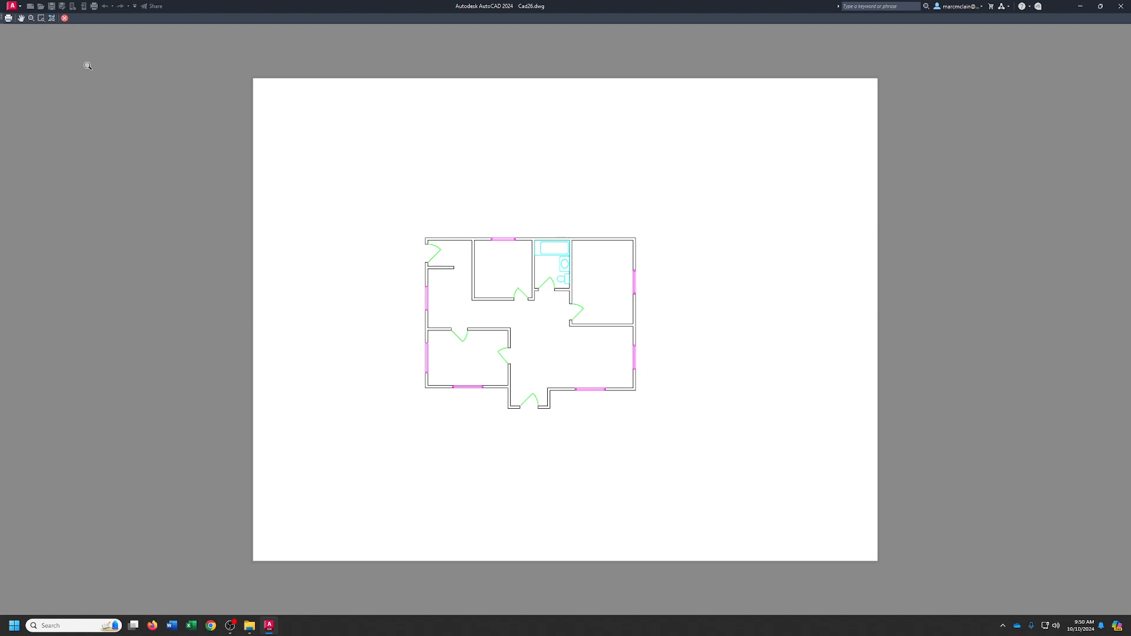
left_click(65, 18)
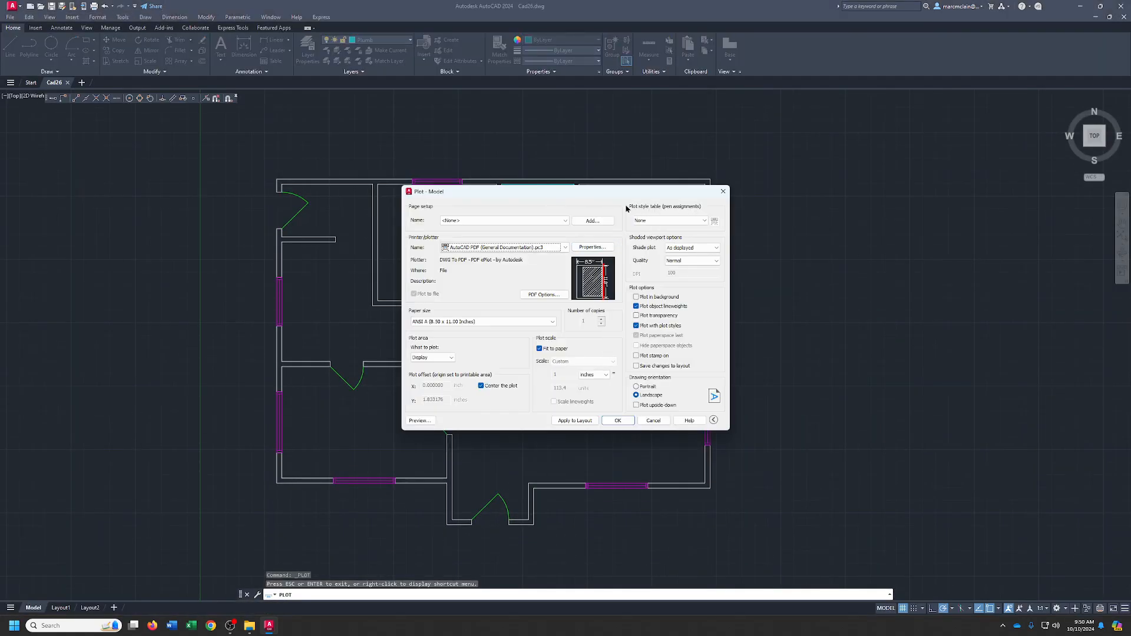
Assign the monochrome.ctb plot style table to the plot and to all layouts.
left_click(706, 220)
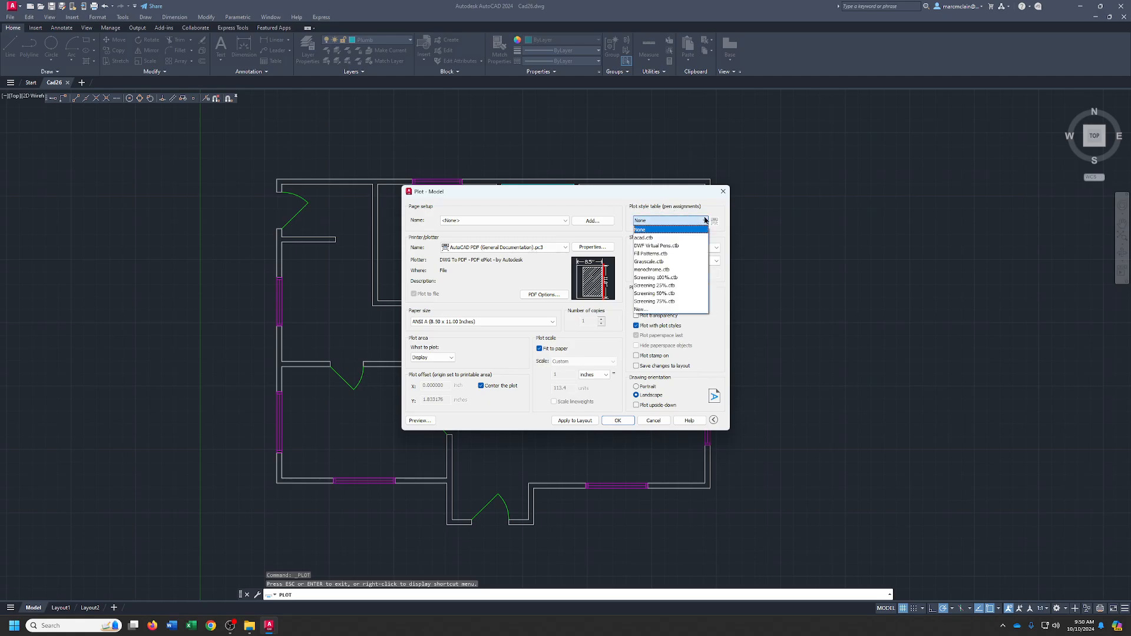
left_click(648, 270)
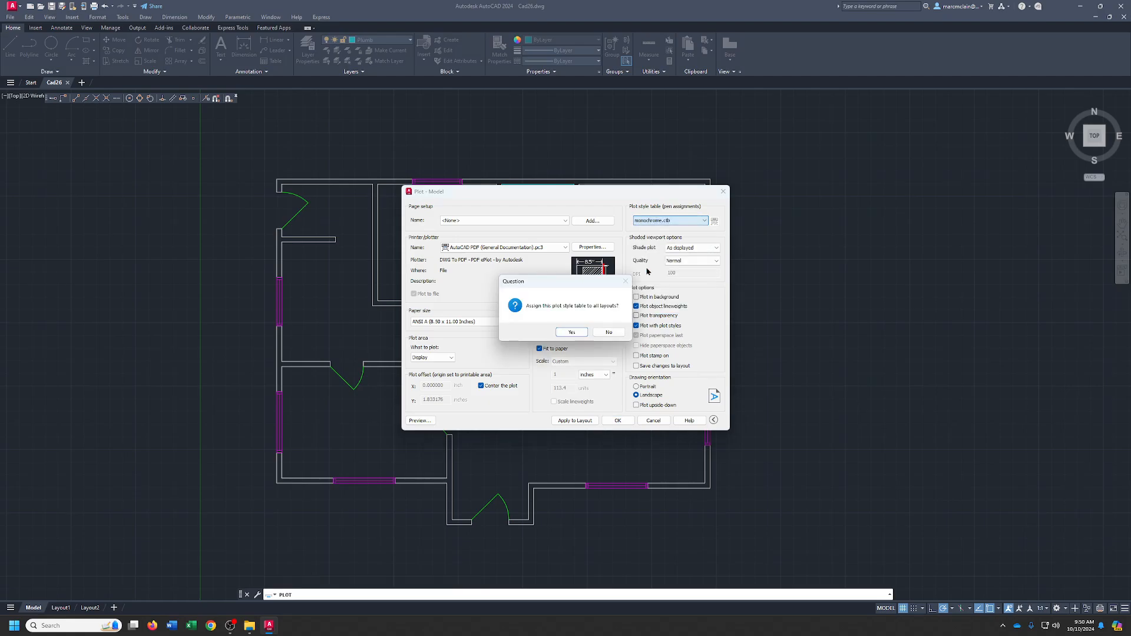
left_click(570, 332)
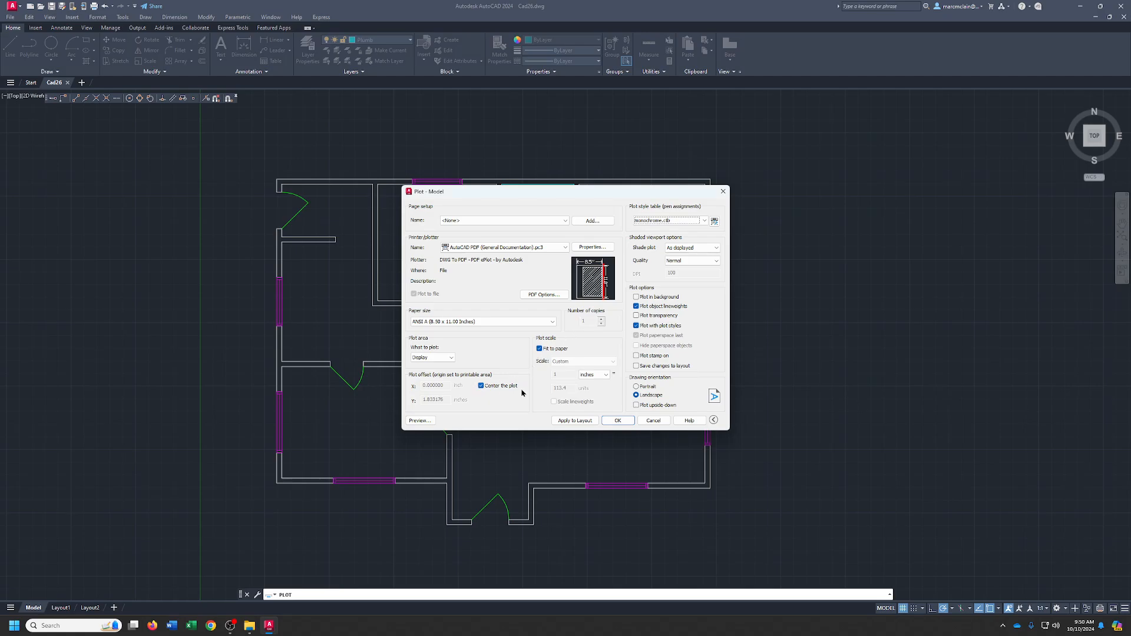
Preview the monochrome plot and plot it to a PDF in the Intro Tutorial DWG Files folder, keeping the suggested file name.
left_click(427, 422)
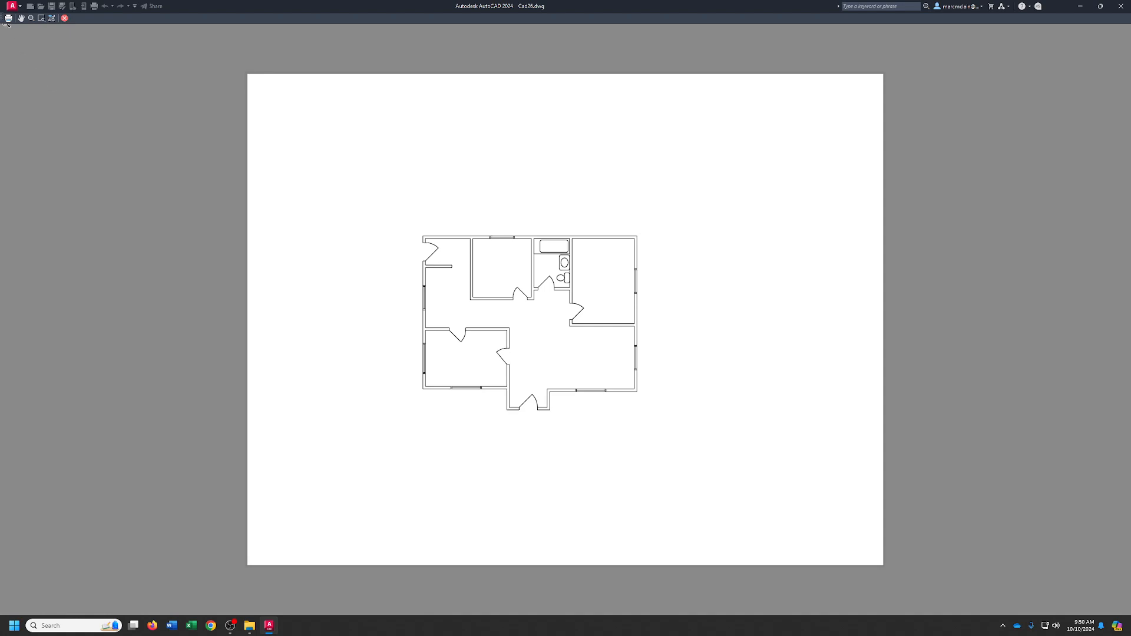
left_click(8, 17)
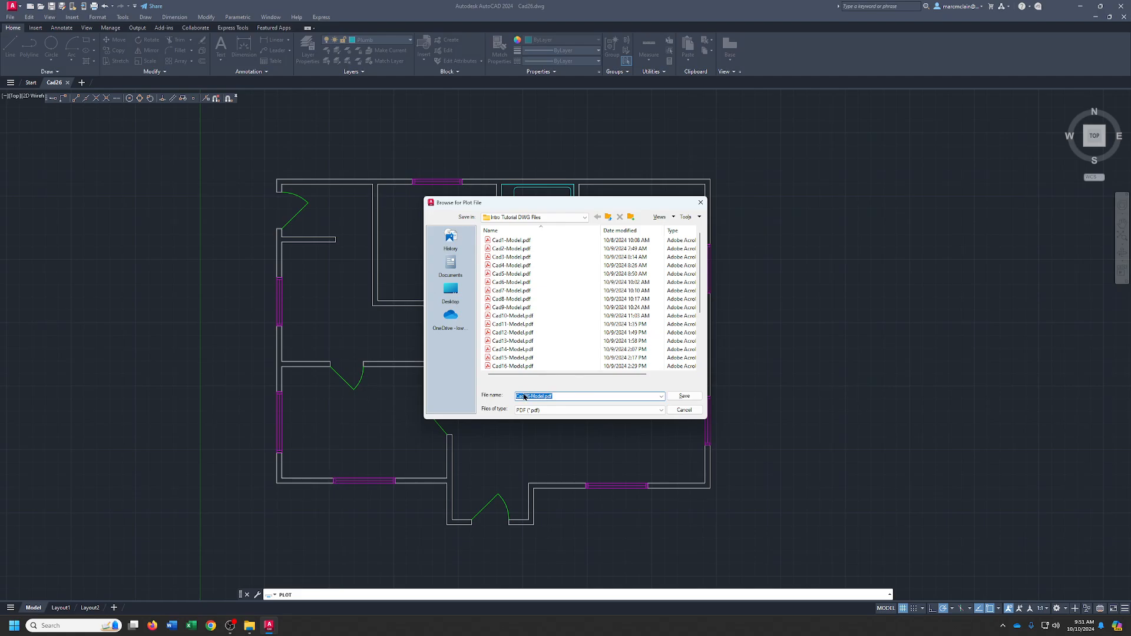
left_click(684, 396)
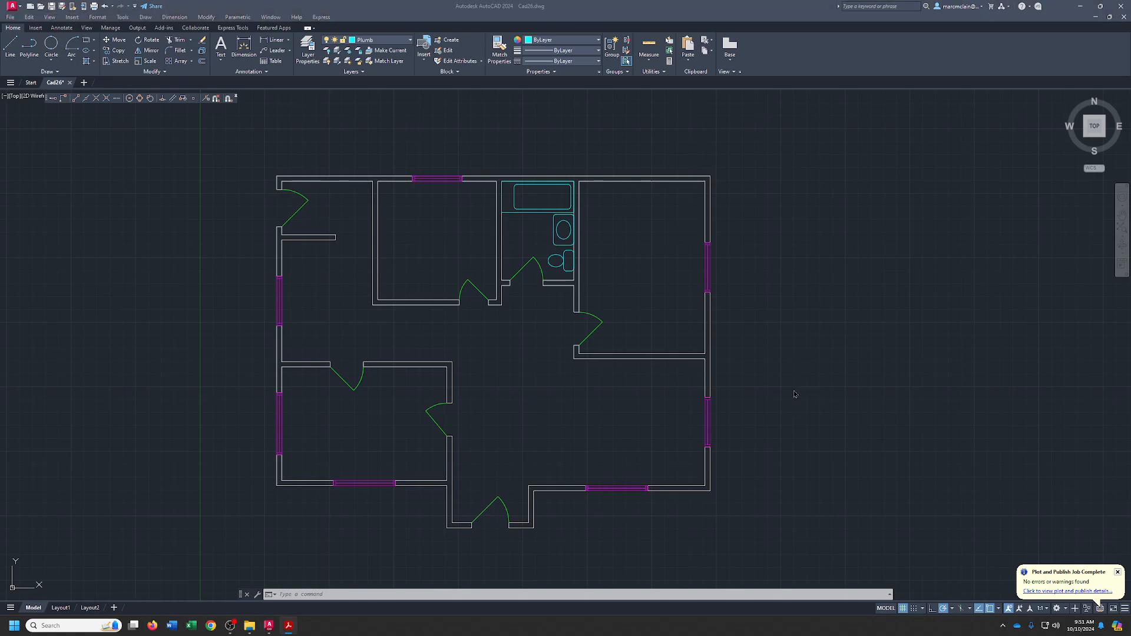